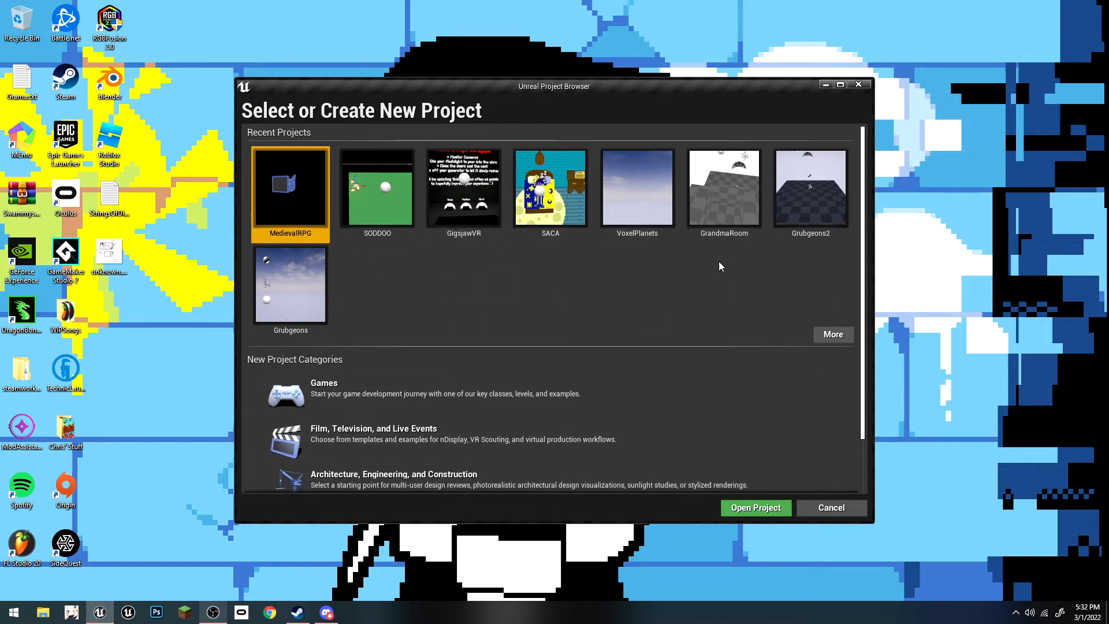
Step: Switch to Steam to view the Strings of Divinity | The Spell Plague store page, and return to the Unreal Project Browser
{"action": "scroll", "coordinate": [358, 280], "scroll_direction": "down", "scroll_amount": 1}
{"action": "scroll", "coordinate": [367, 289], "scroll_direction": "up", "scroll_amount": 1}
{"action": "left_click", "coordinate": [297, 612]}
{"action": "scroll", "coordinate": [224, 313], "scroll_direction": "up", "scroll_amount": 4}
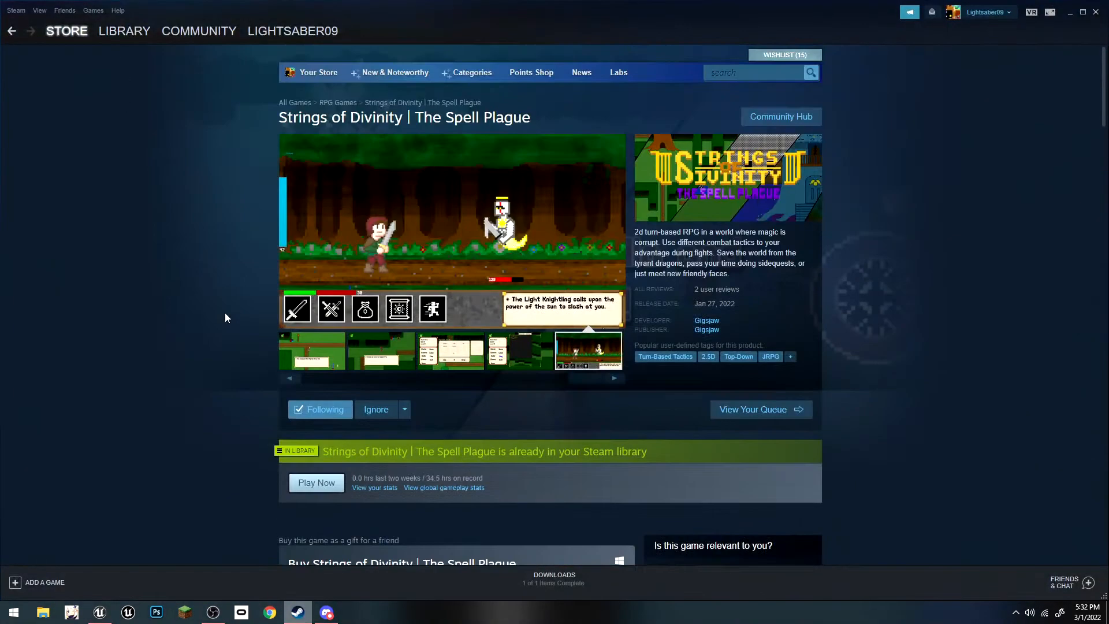
{"action": "scroll", "coordinate": [134, 398], "scroll_direction": "down", "scroll_amount": 1}
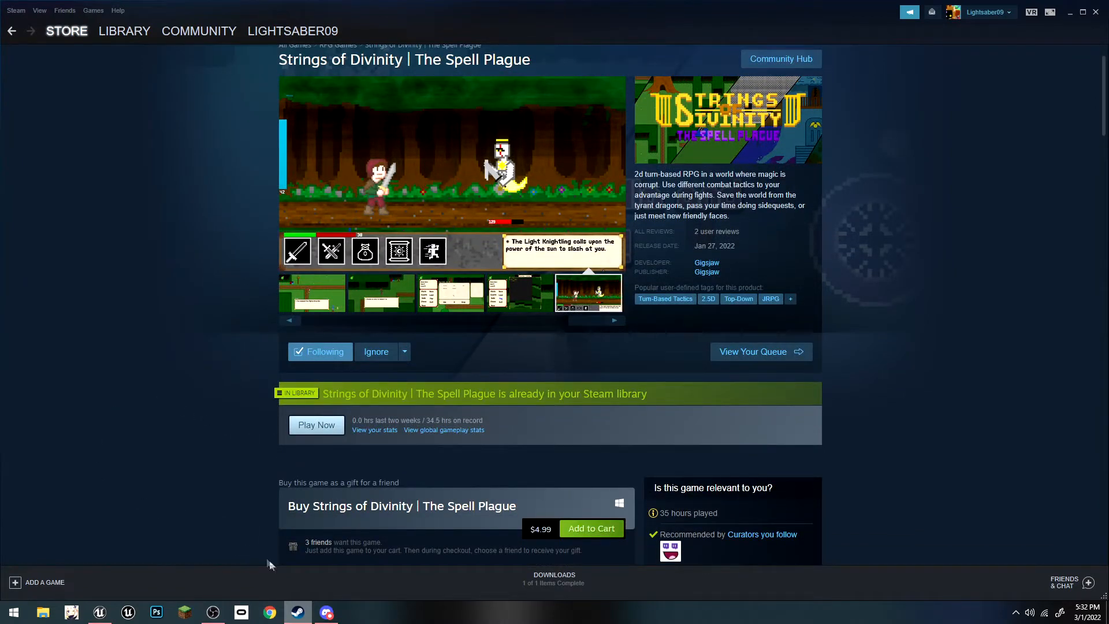
{"action": "left_click", "coordinate": [100, 611]}
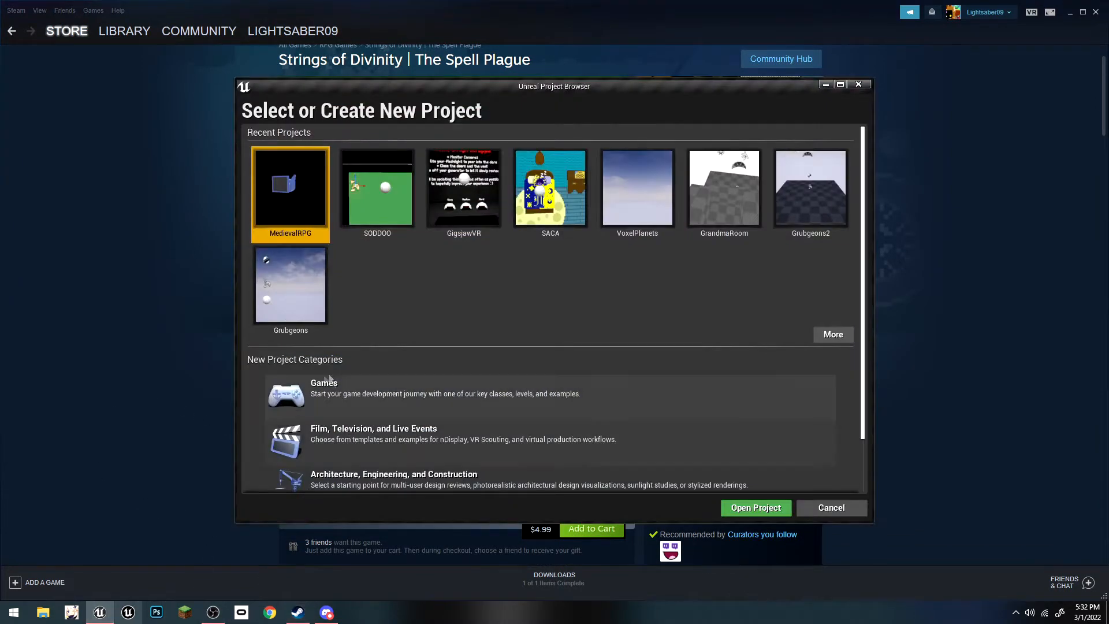
Step: Start a new project in the Games category using the Blank template
{"action": "scroll", "coordinate": [427, 363], "scroll_direction": "down", "scroll_amount": 1}
{"action": "left_click", "coordinate": [428, 372]}
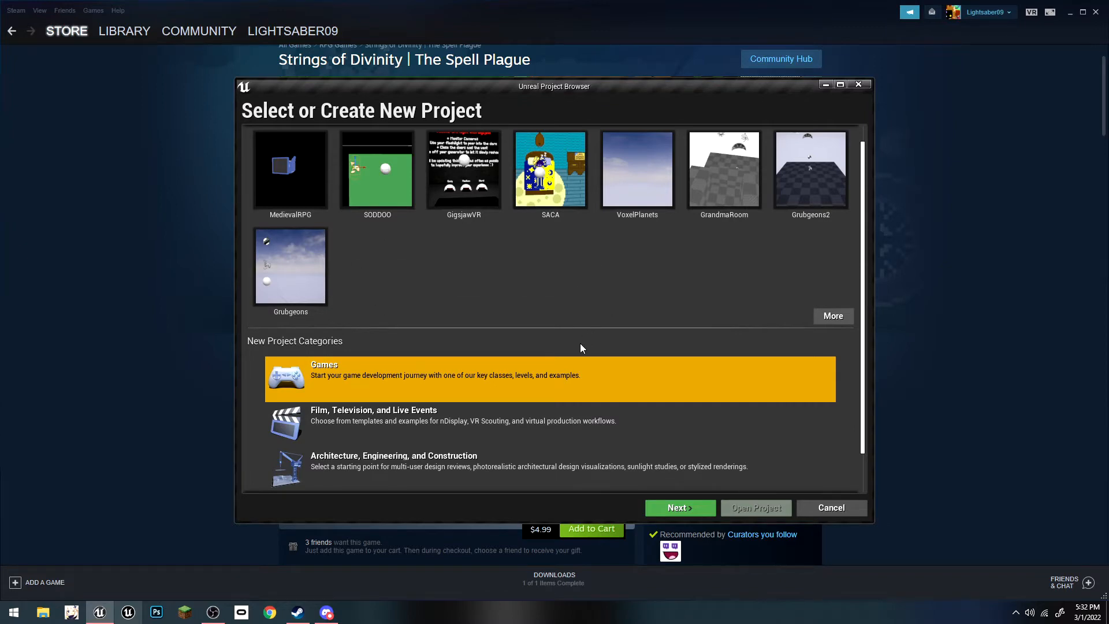
{"action": "scroll", "coordinate": [581, 348], "scroll_direction": "down", "scroll_amount": 1}
{"action": "scroll", "coordinate": [615, 431], "scroll_direction": "up", "scroll_amount": 2}
{"action": "left_click", "coordinate": [681, 509]}
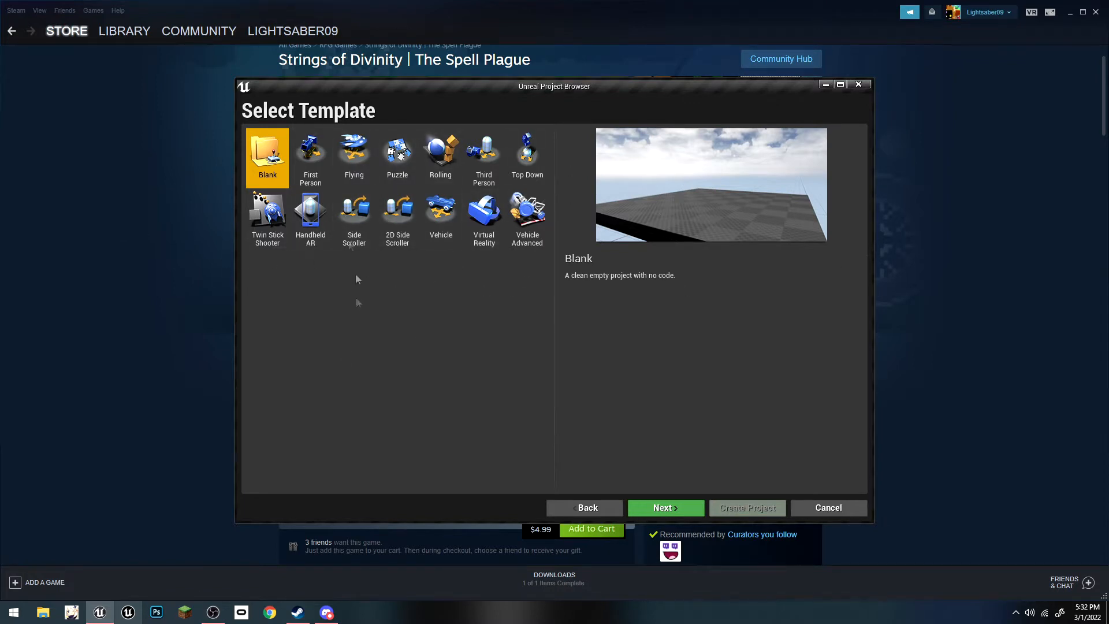
{"action": "left_click", "coordinate": [666, 508]}
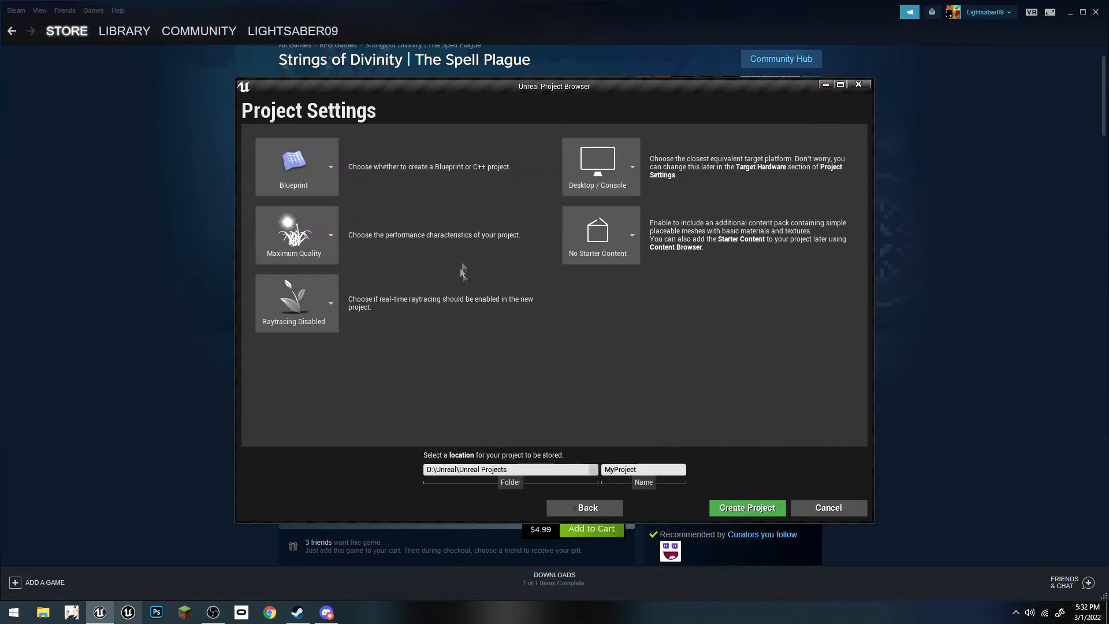
Step: Set the project's performance to Scalable 3D or 2D, keeping Raytracing Disabled and Desktop / Console as the target platform
{"action": "left_click", "coordinate": [297, 238]}
{"action": "left_click", "coordinate": [316, 351]}
{"action": "left_click", "coordinate": [291, 318]}
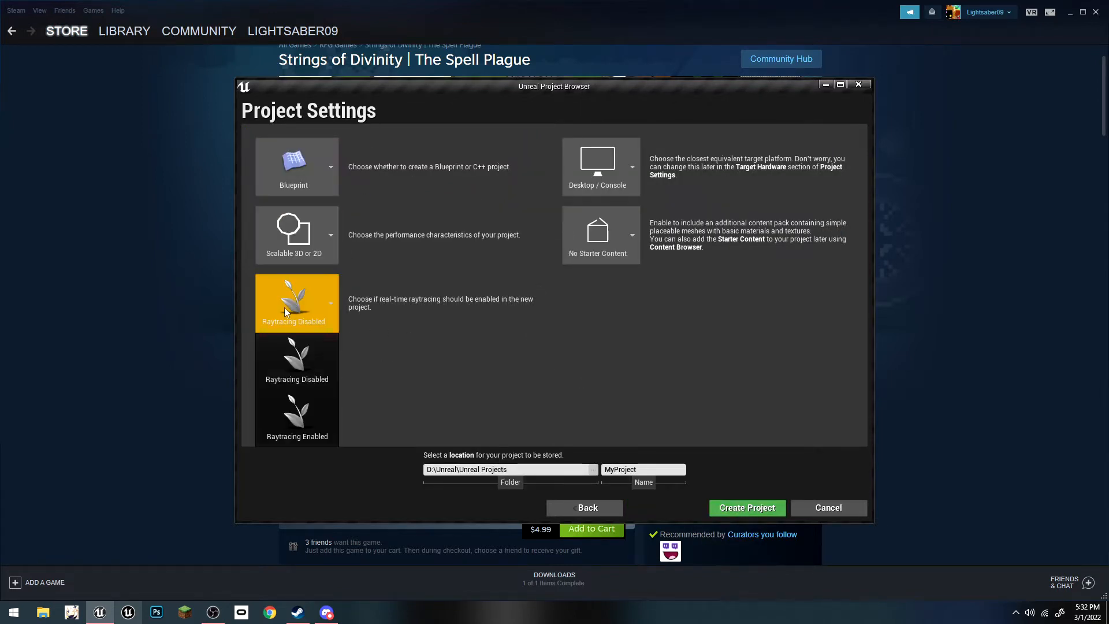
{"action": "left_click", "coordinate": [286, 312]}
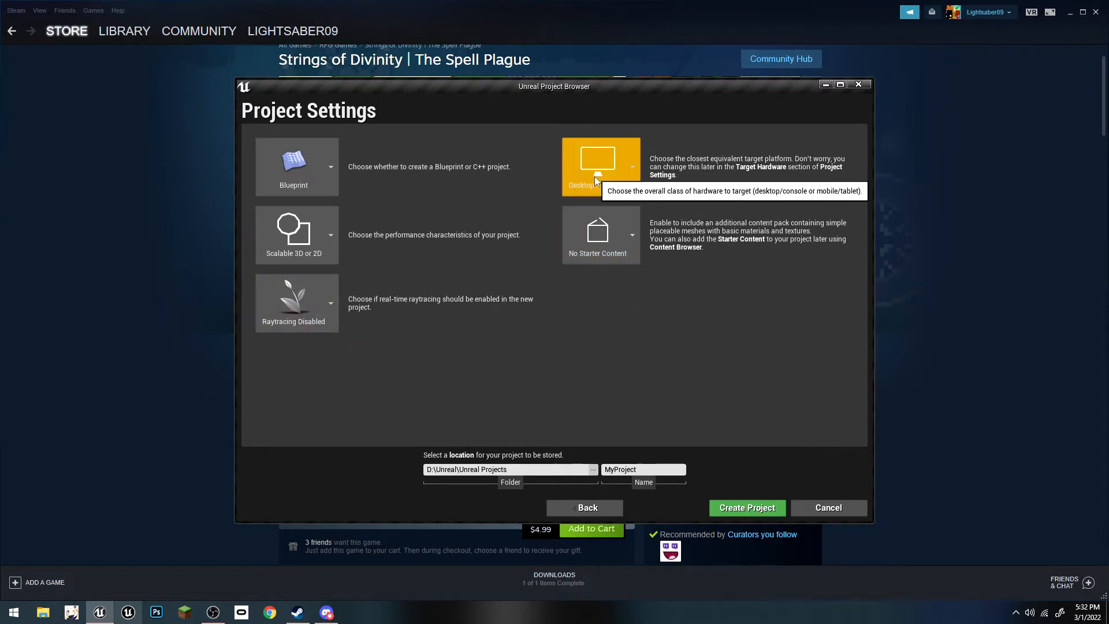
{"action": "left_click", "coordinate": [596, 178]}
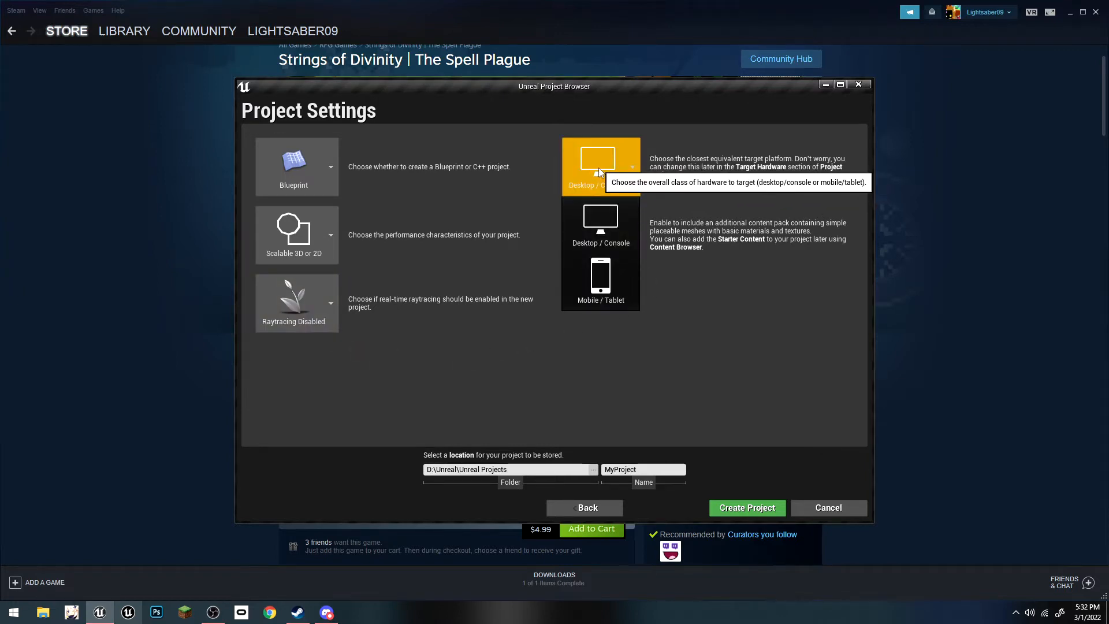
{"action": "left_click", "coordinate": [599, 167]}
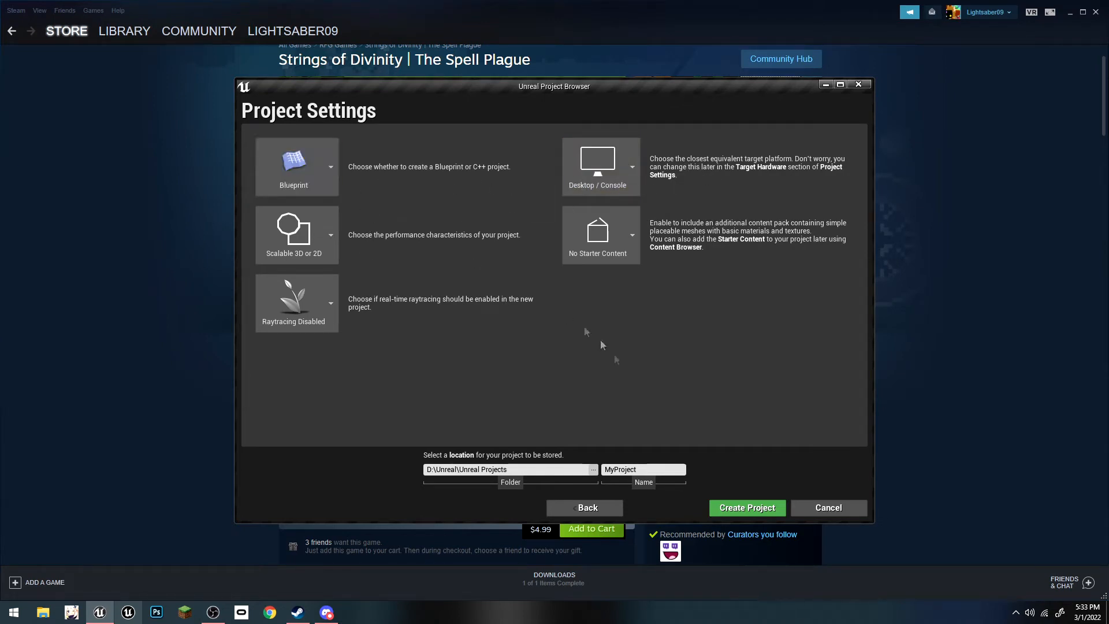
Step: Try to name the project 2dRPGTutorial
{"action": "left_click", "coordinate": [664, 468]}
{"action": "key", "text": "BackSpace"}
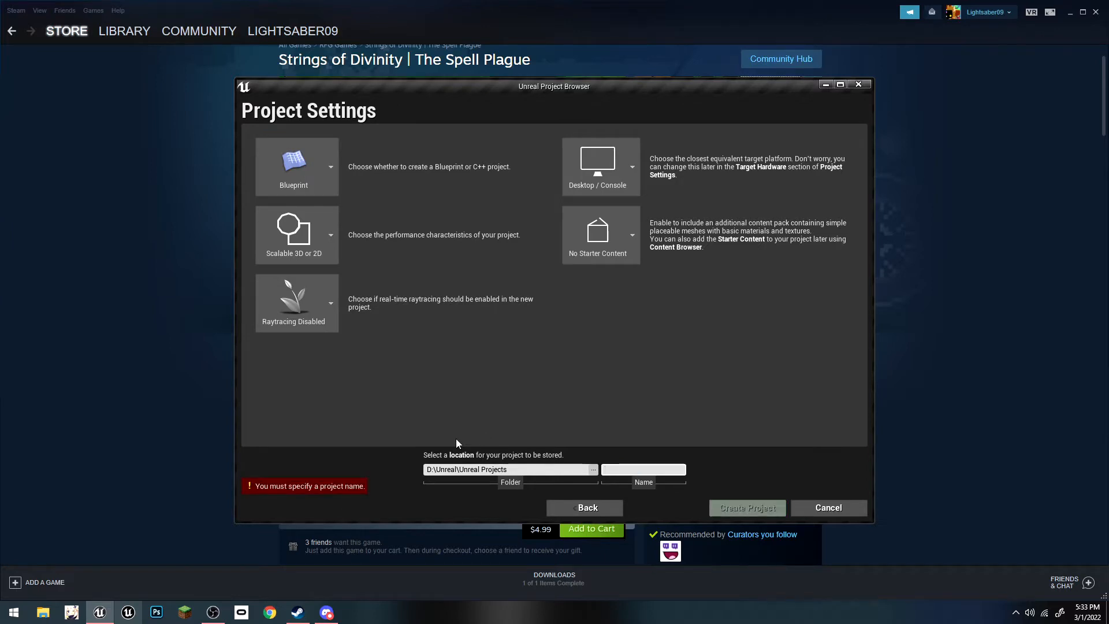
{"action": "type", "text": "2dR"}
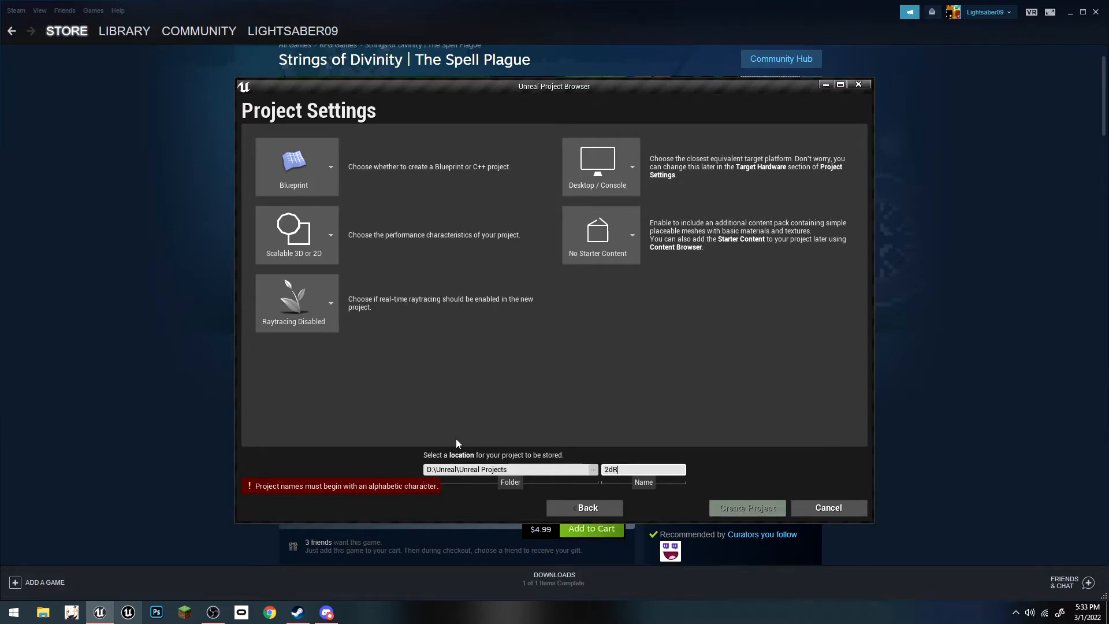
{"action": "type", "text": "PGTutoaisl"}
{"action": "key", "text": "BackSpace"}
{"action": "type", "text": "rial"}
Step: Create the project with the name RPGTutorial in the D:\Unreal\Unreal Projects folder
{"action": "left_click", "coordinate": [593, 469]}
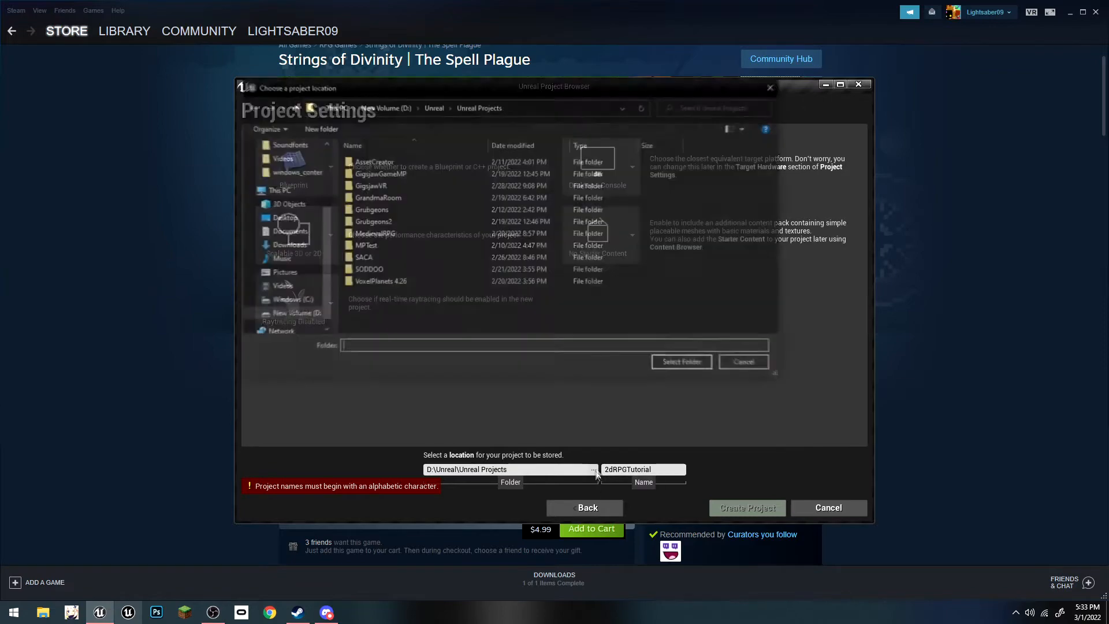
{"action": "left_click", "coordinate": [684, 364]}
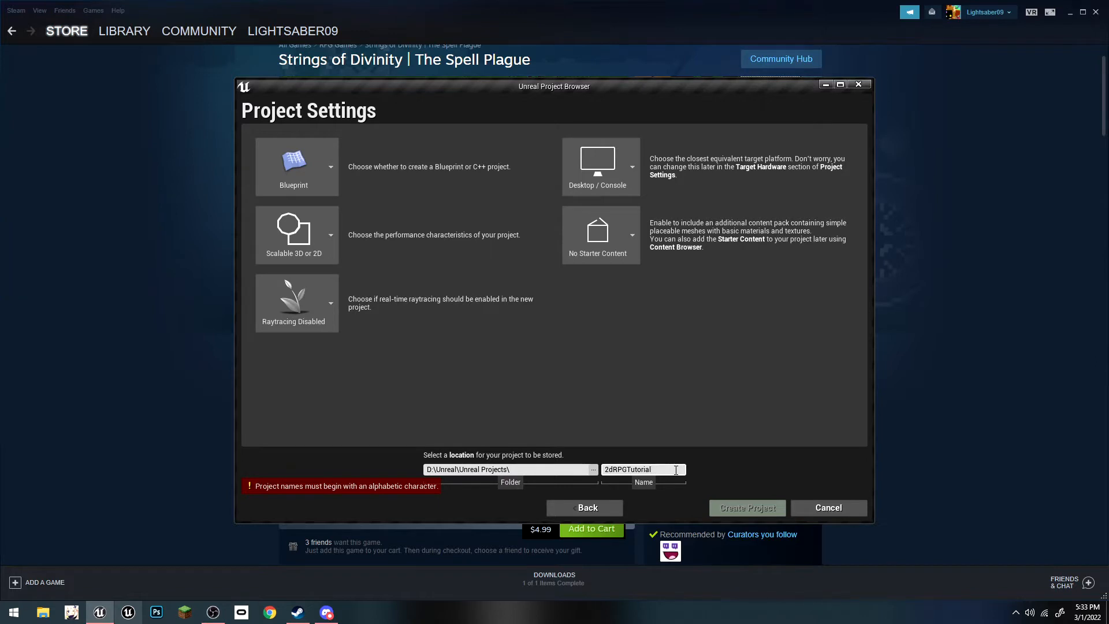
{"action": "left_click_drag", "start_coordinate": [661, 470], "coordinate": [522, 478]}
{"action": "type", "text": "RPG"}
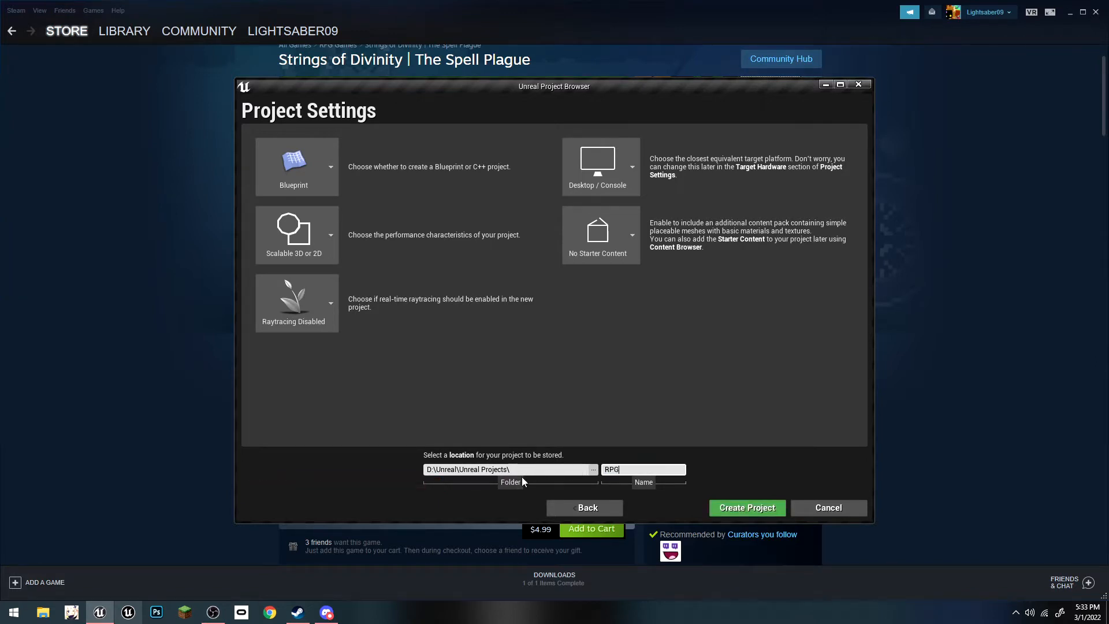
{"action": "type", "text": "Tutorial"}
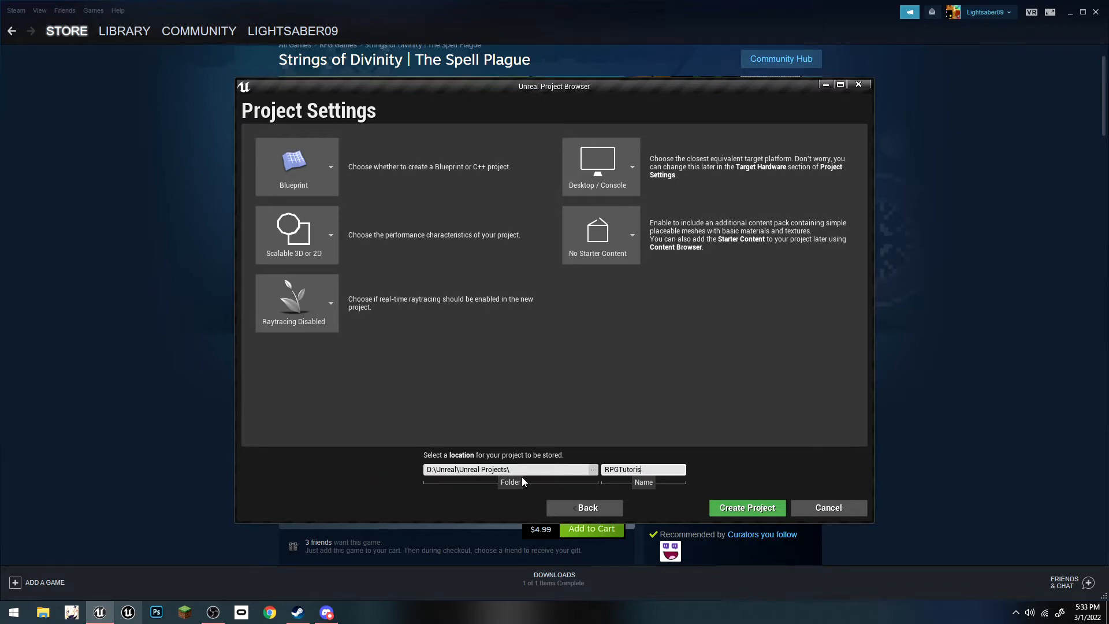
{"action": "left_click", "coordinate": [751, 506]}
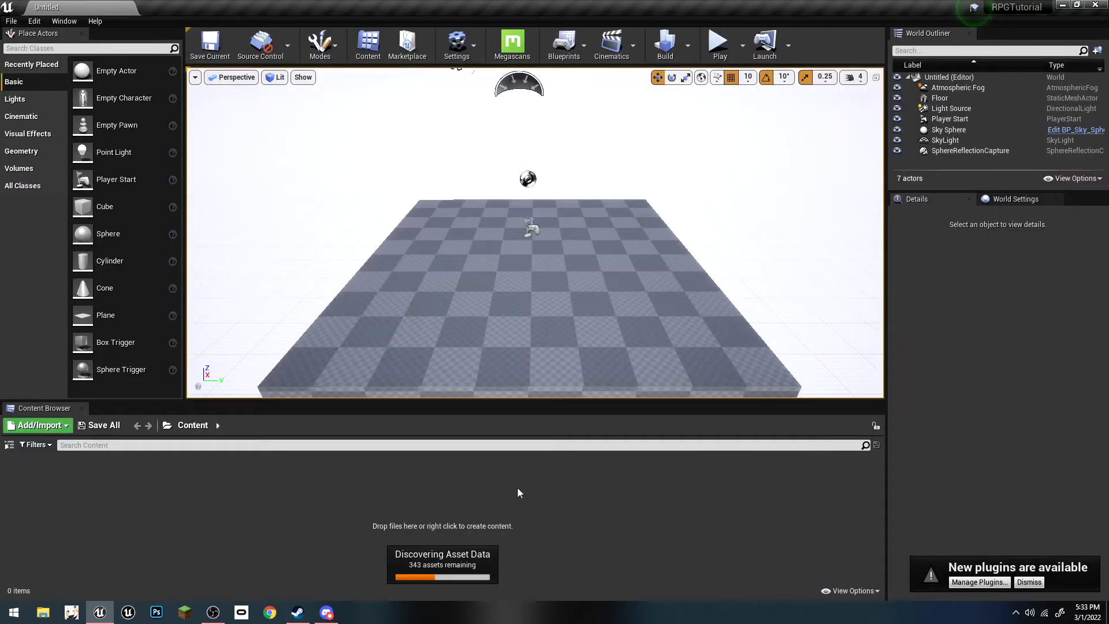
{"action": "mouse_move", "coordinate": [532, 314]}
{"action": "right_mouse_down"}
{"action": "mouse_move", "coordinate": [534, 300]}
{"action": "mouse_move", "coordinate": [527, 306]}
{"action": "right_mouse_up"}
{"action": "mouse_move", "coordinate": [395, 330]}
{"action": "right_mouse_down"}
{"action": "mouse_move", "coordinate": [400, 354]}
{"action": "mouse_move", "coordinate": [398, 340]}
{"action": "right_mouse_up"}
{"action": "key", "text": "w"}
Step: Create a folder named Maps in the project's Content folder
{"action": "right_click", "coordinate": [216, 572]}
{"action": "left_click", "coordinate": [244, 237]}
{"action": "type", "text": "Maps\\"}
{"action": "key", "text": "BackSpace"}
{"action": "key", "text": "Return"}
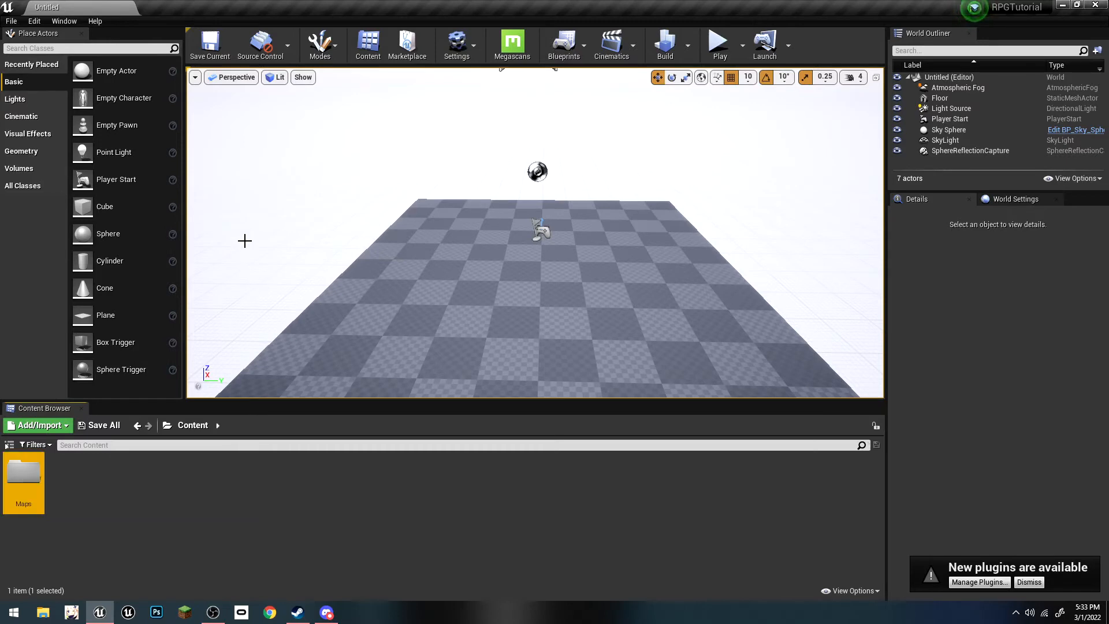
Step: Create a subfolder named TutorialMap inside the Maps folder
{"action": "double_click", "coordinate": [23, 472]}
{"action": "right_click", "coordinate": [37, 467]}
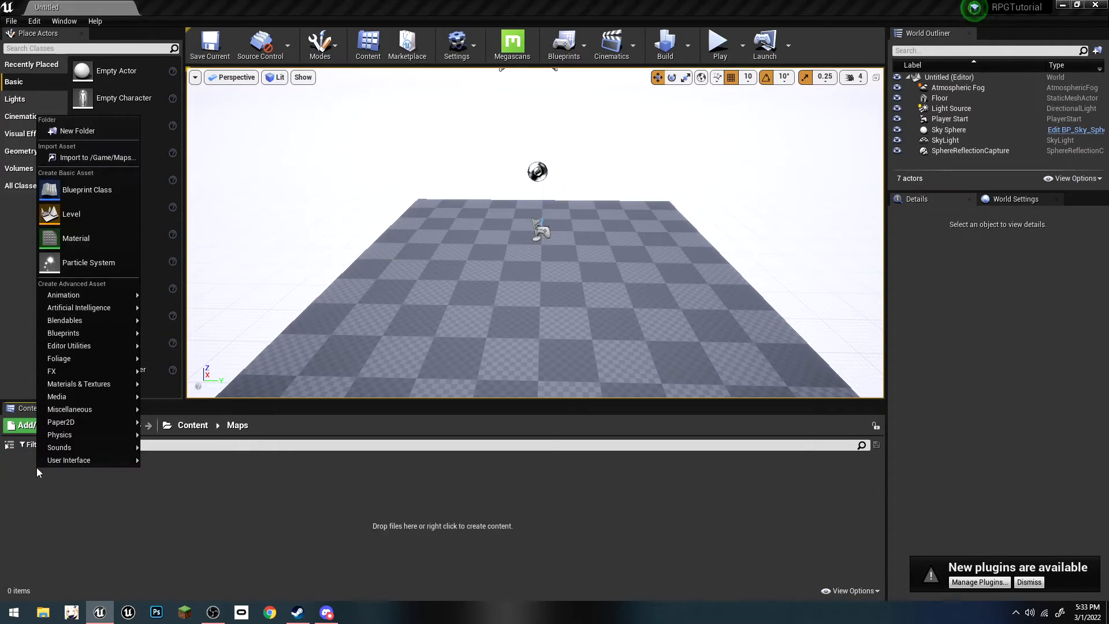
{"action": "left_click", "coordinate": [77, 130]}
{"action": "type", "text": "Tutorial"}
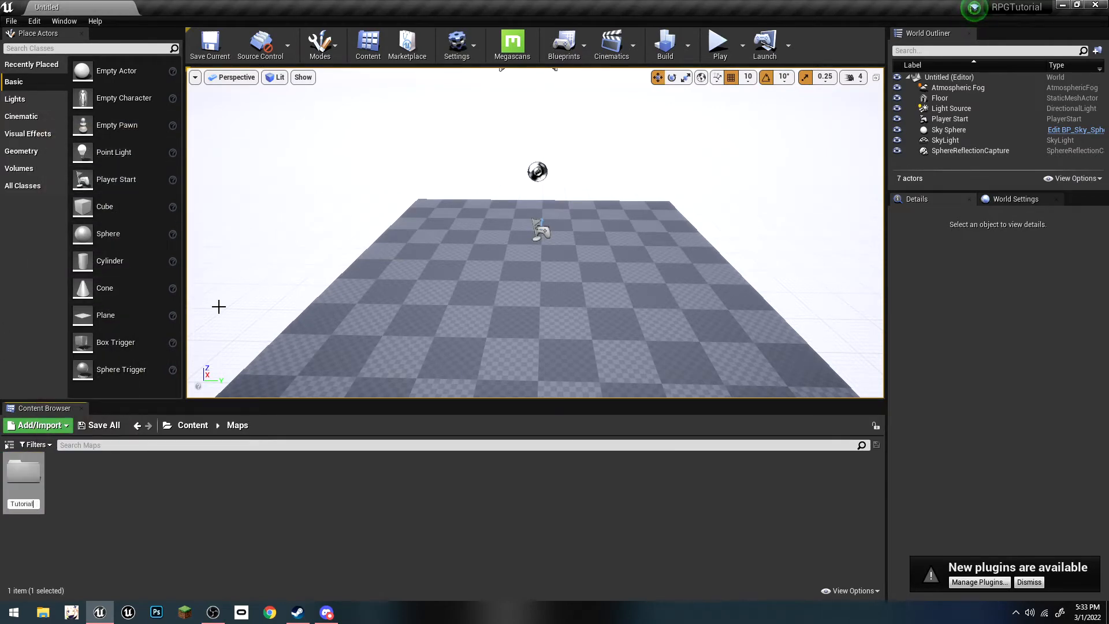
{"action": "type", "text": "Map"}
{"action": "key", "text": "Return"}
Step: Create a new level named TutorialLevel inside the TutorialMap folder
{"action": "double_click", "coordinate": [33, 481]}
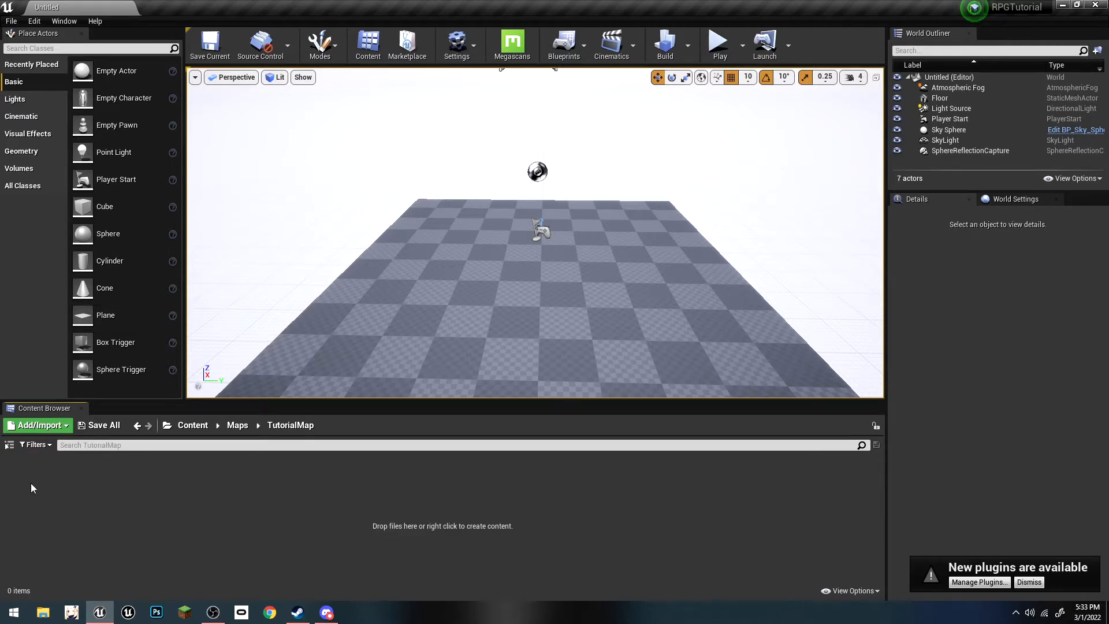
{"action": "right_click", "coordinate": [26, 497]}
{"action": "left_click", "coordinate": [110, 232]}
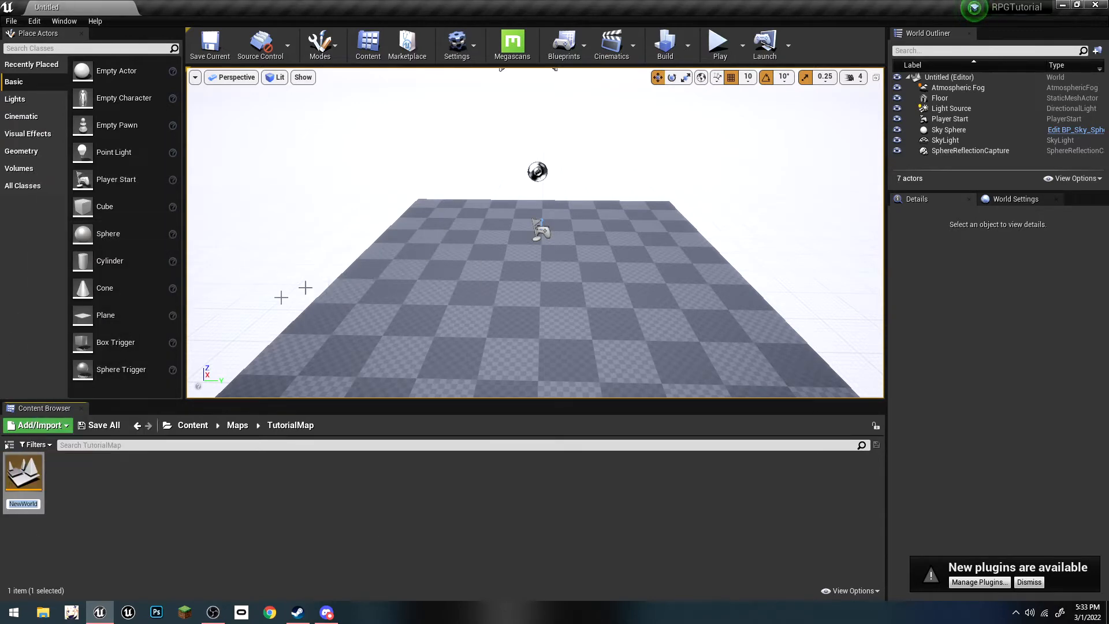
{"action": "type", "text": "TutorialLevel"}
{"action": "key", "text": "Return"}
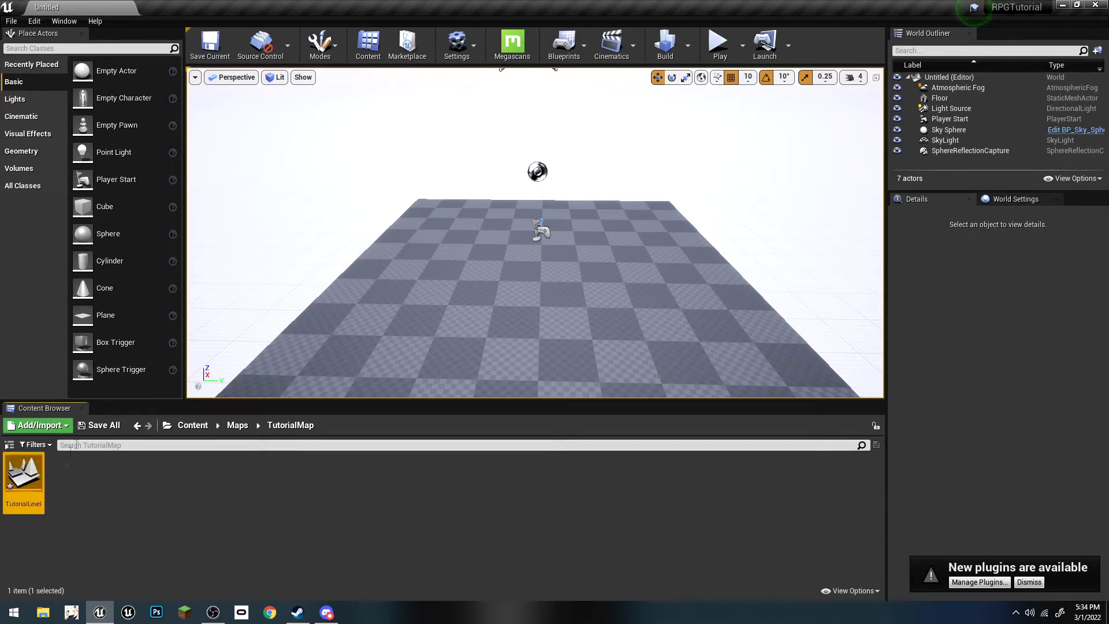
Step: Open TutorialLevel, saving it when asked, and dismiss the new plugins notification
{"action": "double_click", "coordinate": [22, 484]}
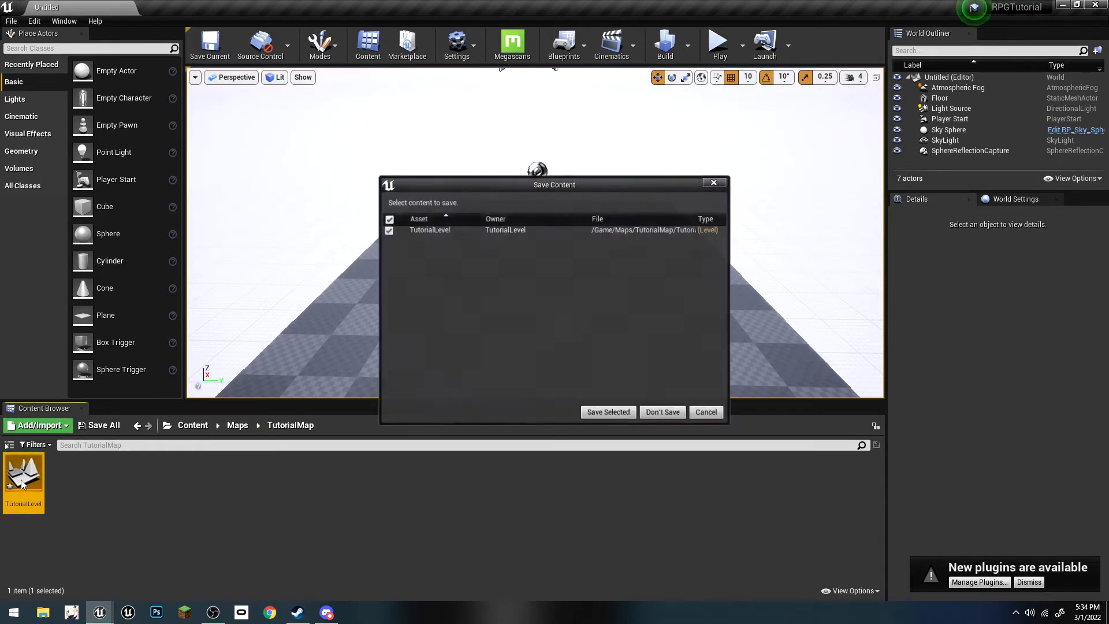
{"action": "left_click", "coordinate": [600, 412]}
{"action": "left_click", "coordinate": [1029, 580]}
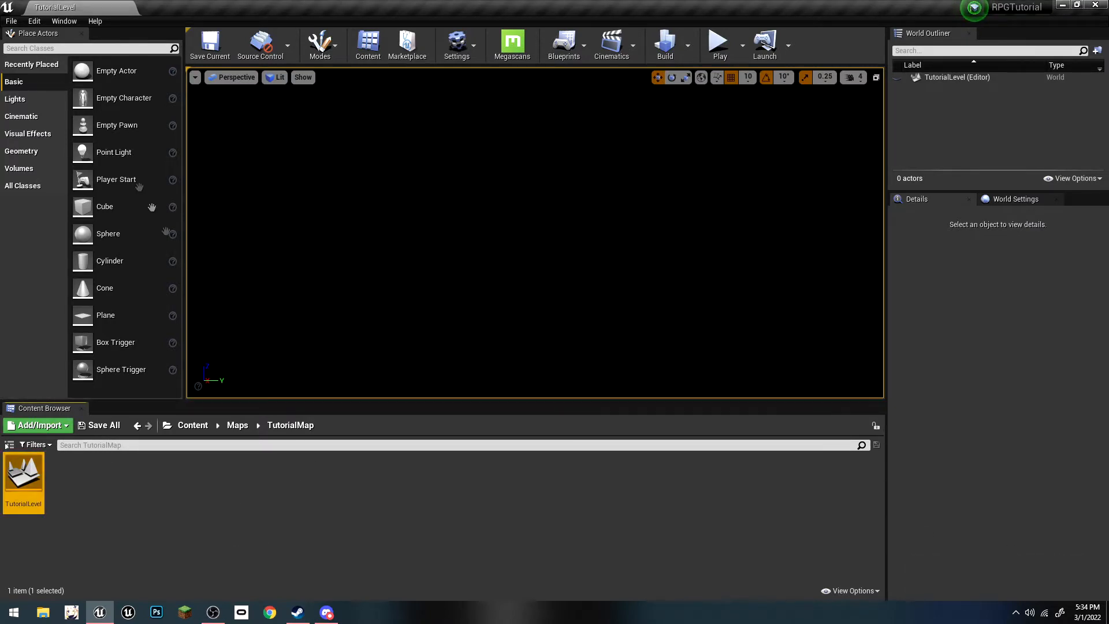
Step: Set both the Editor Startup Map and the Game Default Map to TutorialLevel in the project's Maps & Modes settings
{"action": "left_click", "coordinate": [34, 20]}
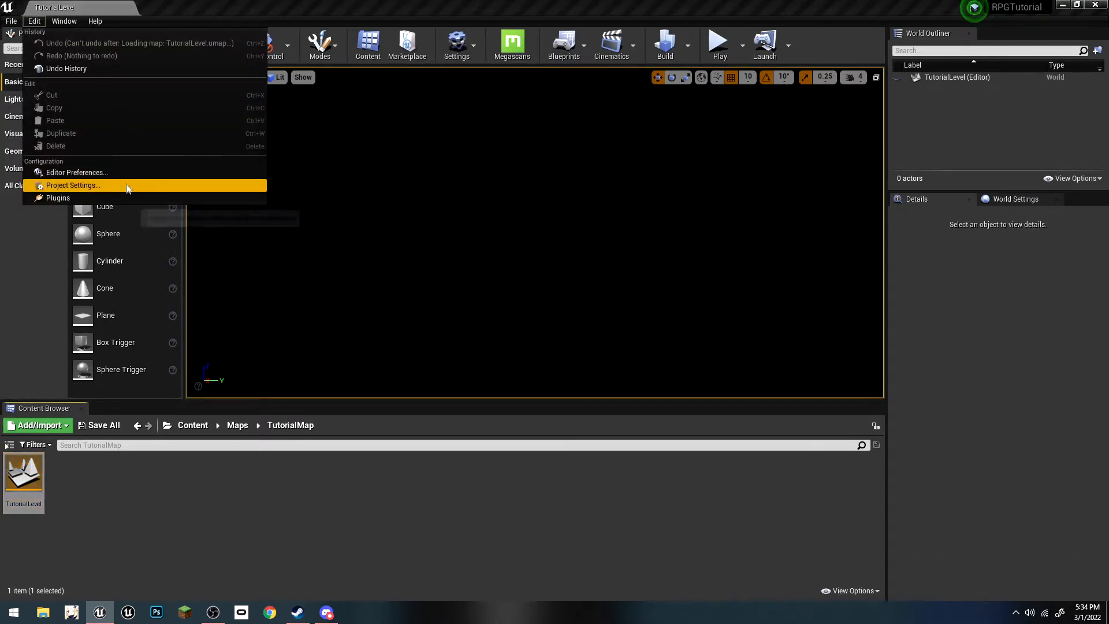
{"action": "left_click", "coordinate": [159, 184]}
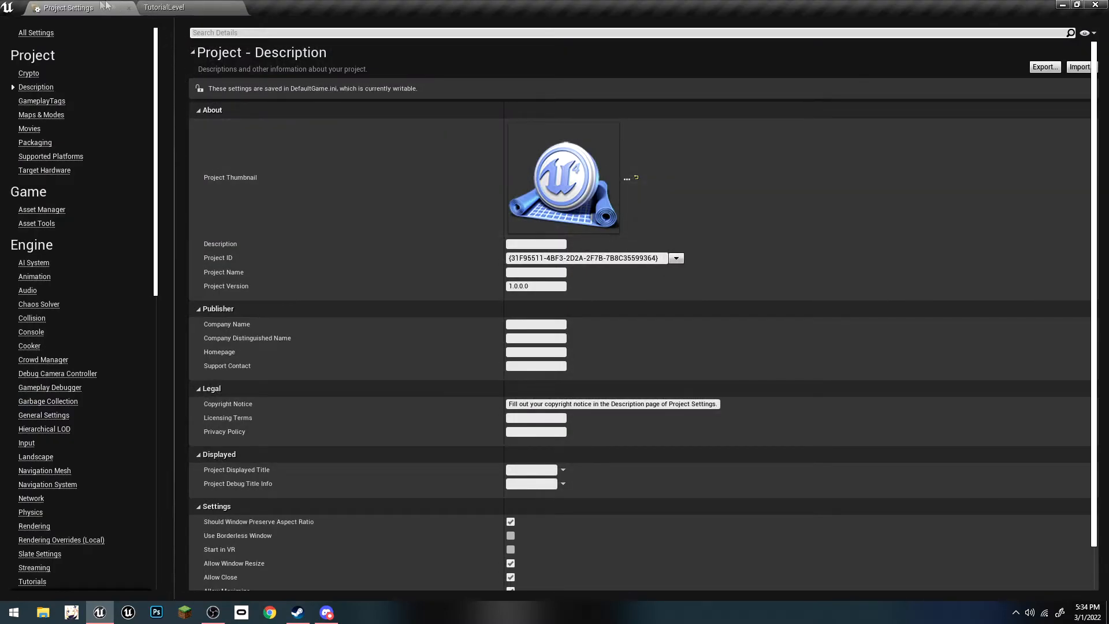
{"action": "left_click_drag", "start_coordinate": [115, 7], "coordinate": [225, 7]}
{"action": "left_click", "coordinate": [40, 115]}
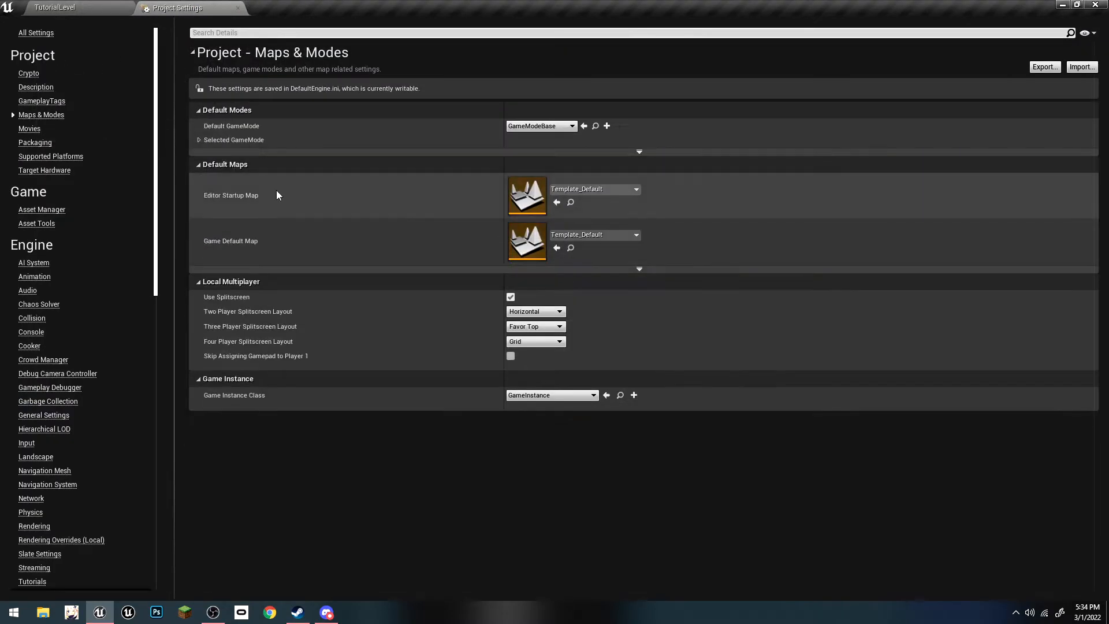
{"action": "left_click", "coordinate": [593, 189]}
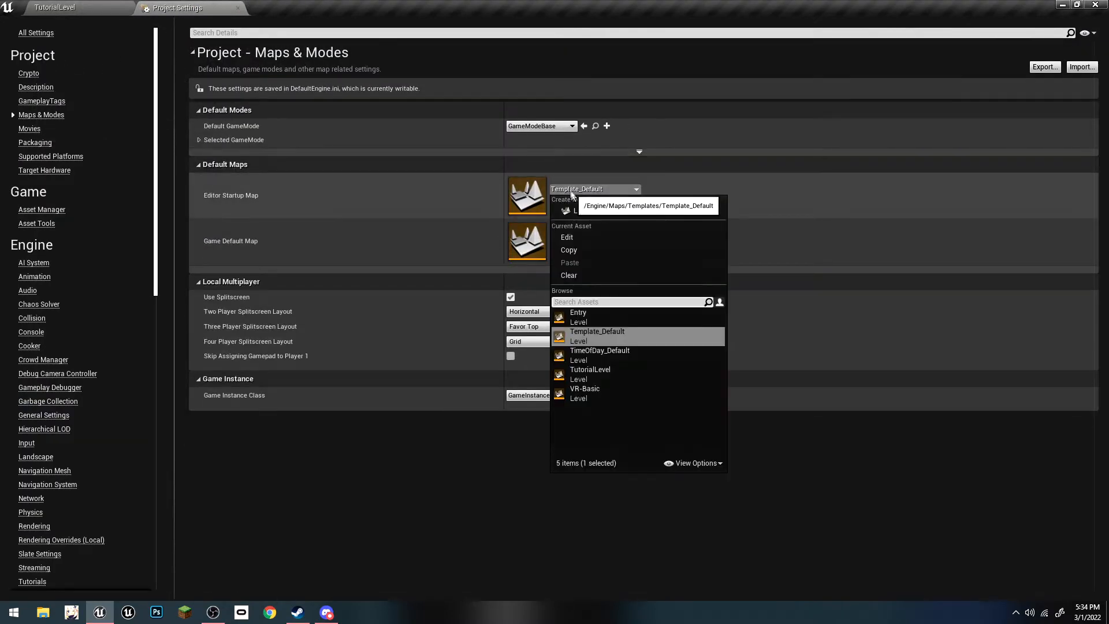
{"action": "left_click", "coordinate": [609, 380]}
{"action": "left_click", "coordinate": [594, 234]}
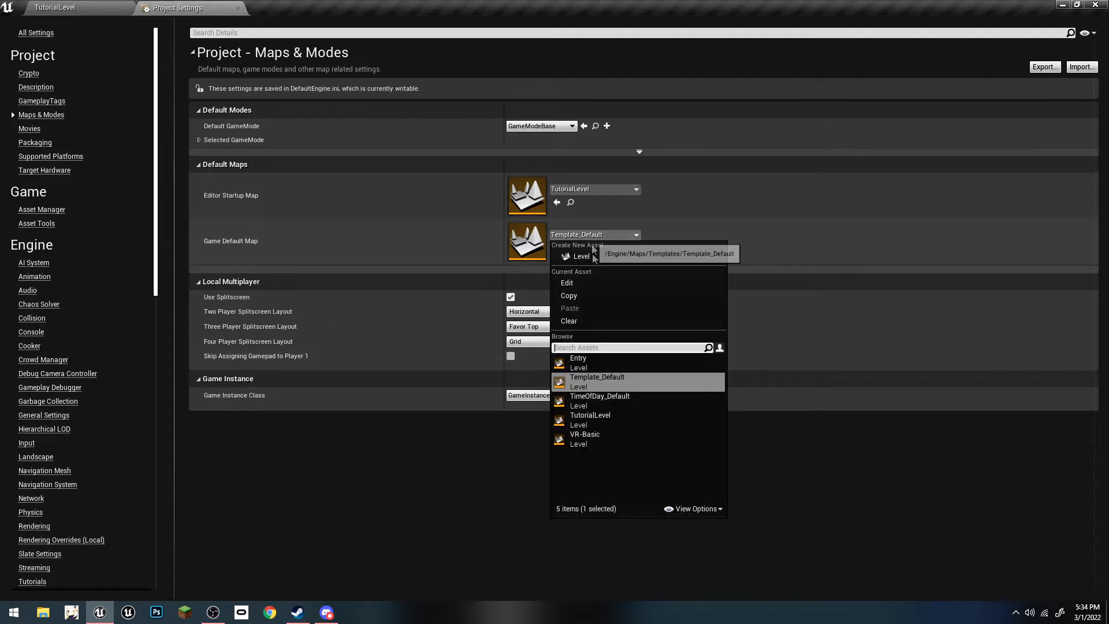
{"action": "left_click", "coordinate": [597, 417]}
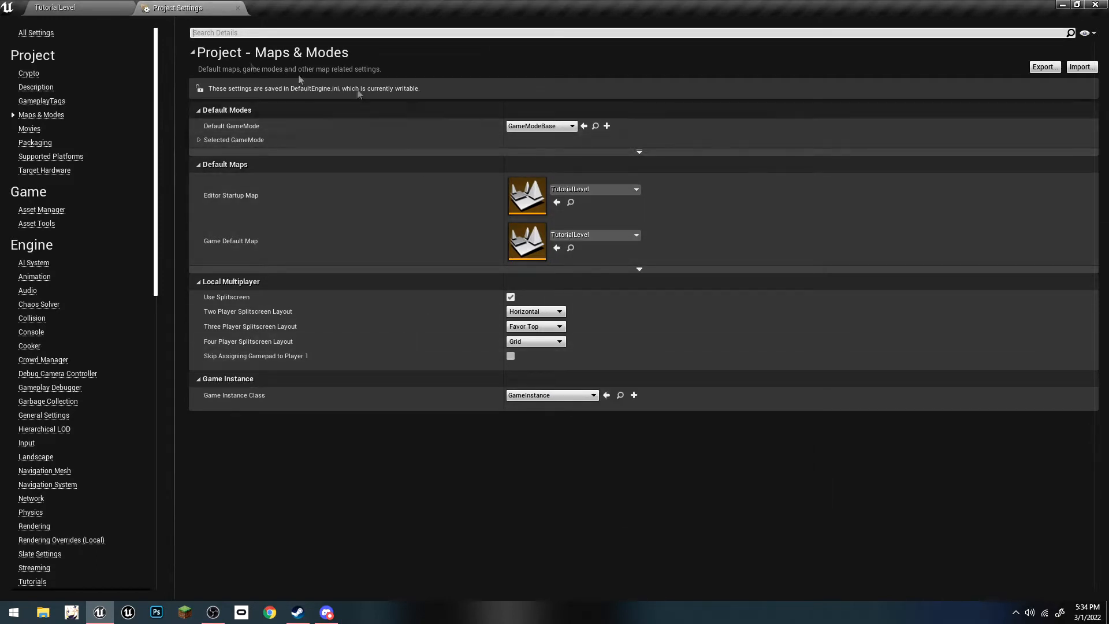
Step: Return to the level editor and create a folder named Blueprints in the Content folder
{"action": "left_click", "coordinate": [92, 7]}
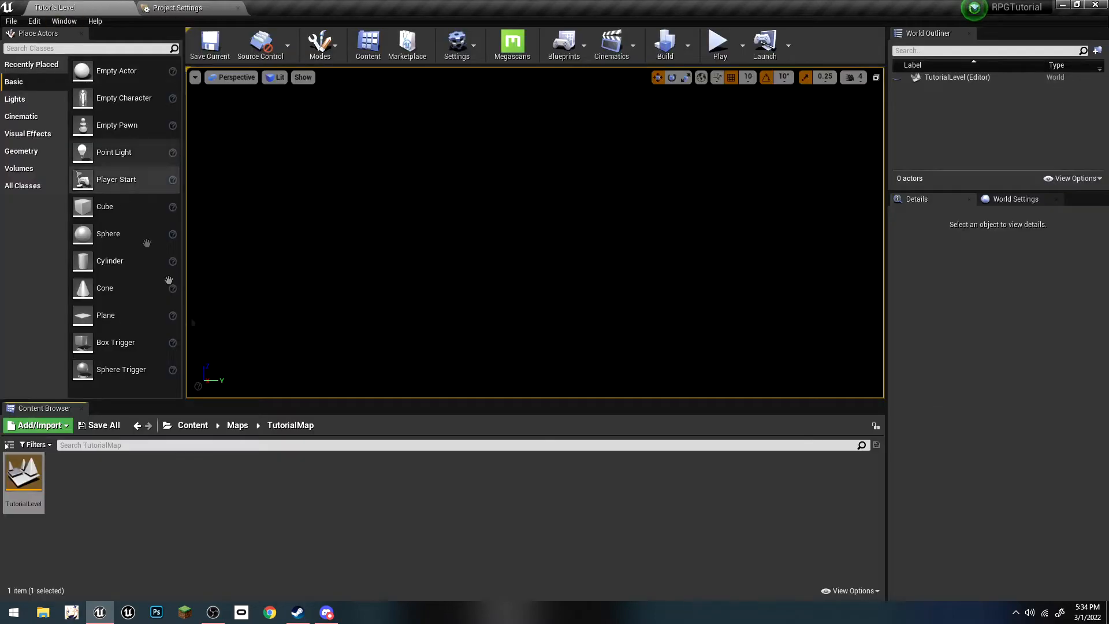
{"action": "left_click", "coordinate": [192, 425]}
{"action": "right_click", "coordinate": [203, 497]}
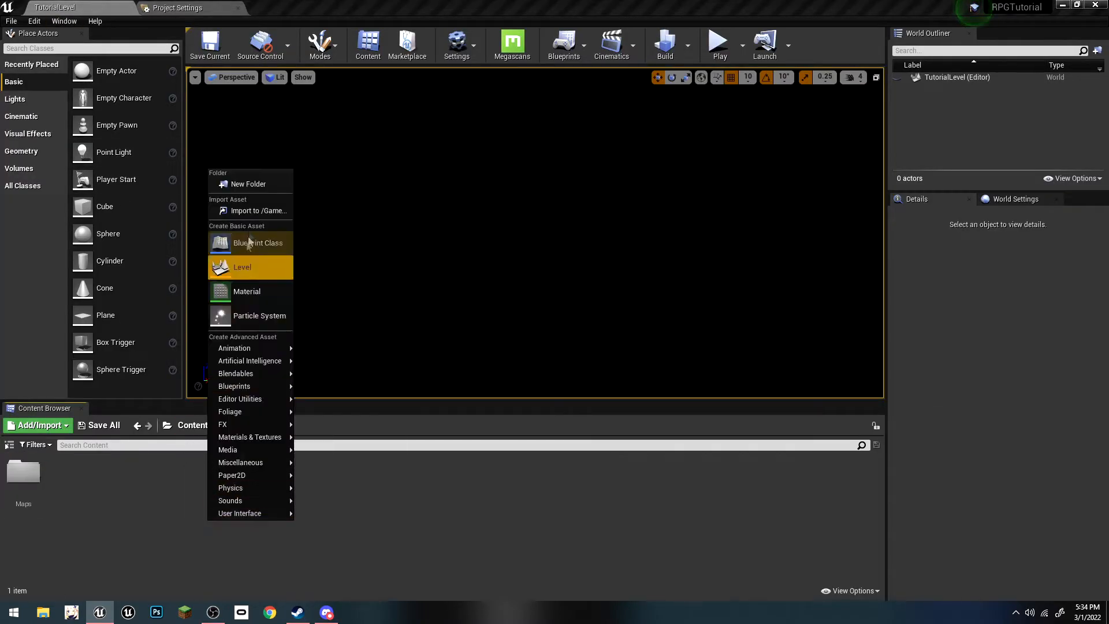
{"action": "left_click", "coordinate": [243, 189]}
{"action": "type", "text": "Blueprints"}
{"action": "key", "text": "Return"}
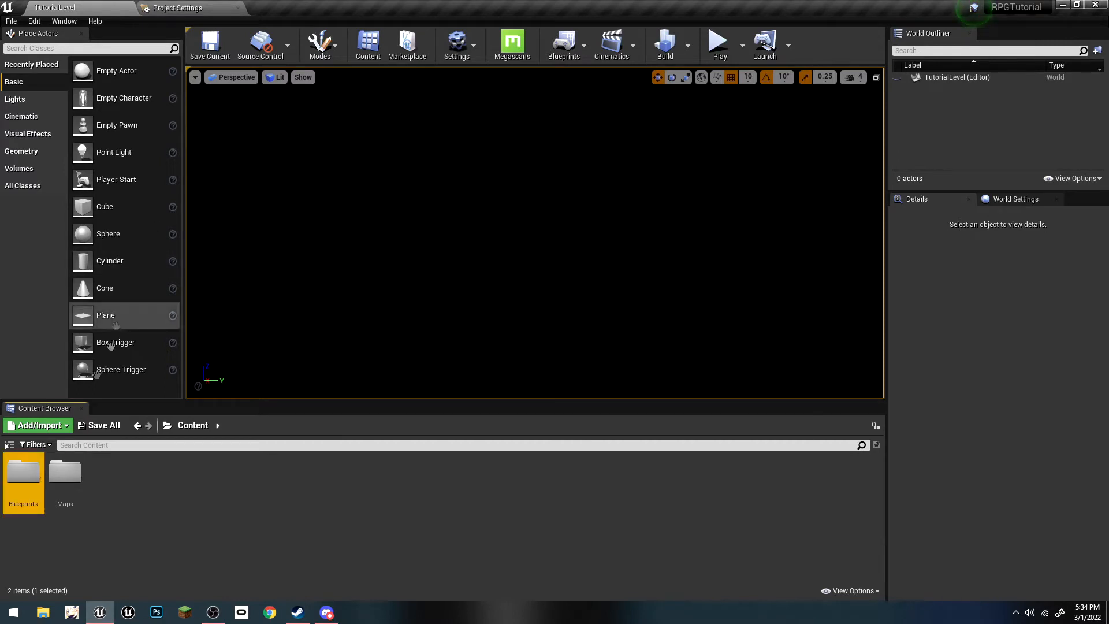
Step: Create a folder named GamemodeInstance inside the Blueprints folder
{"action": "double_click", "coordinate": [26, 486]}
{"action": "right_click", "coordinate": [28, 488]}
{"action": "left_click", "coordinate": [72, 153]}
{"action": "type", "text": "Game"}
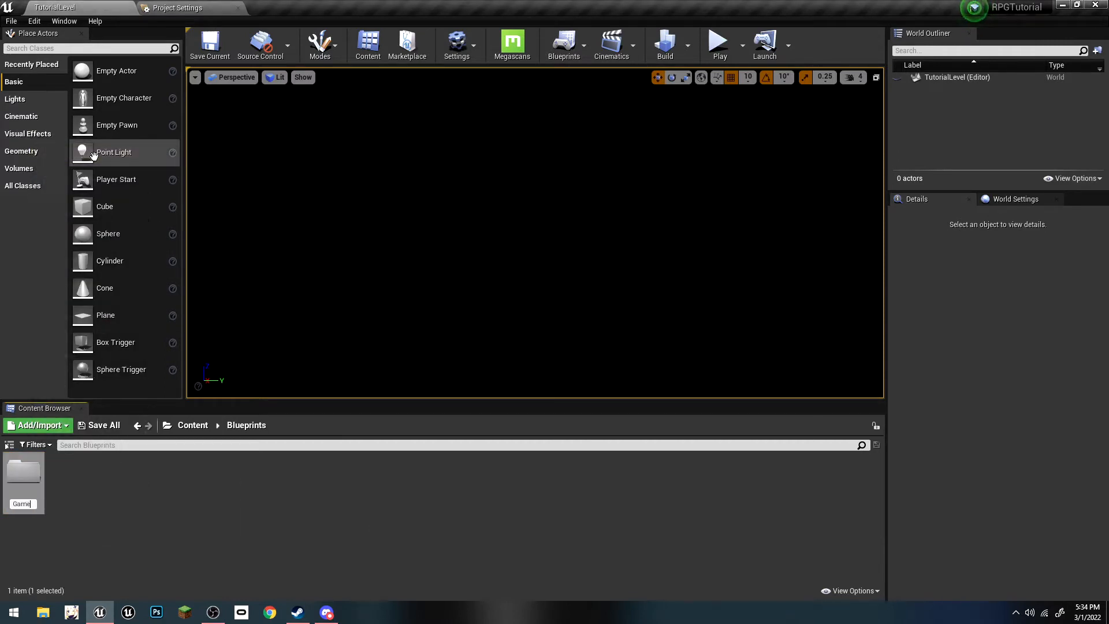
{"action": "type", "text": "modeInstance"}
{"action": "key", "text": "Return"}
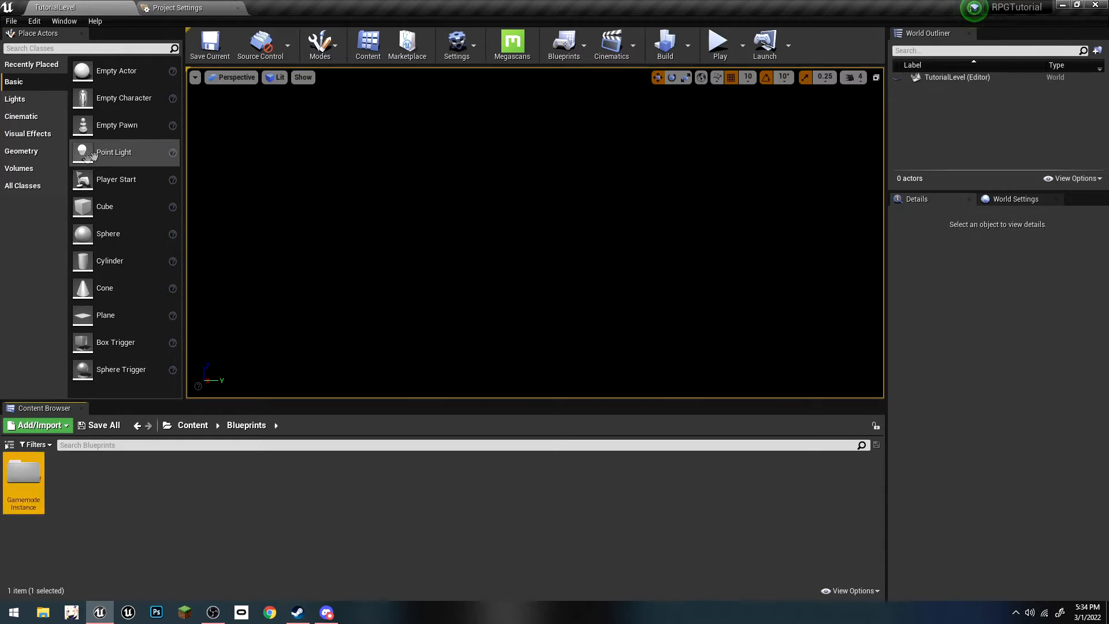
Step: In the GamemodeInstance folder, create a Blueprint class with parent GameMode and name it RPGGameMode
{"action": "double_click", "coordinate": [26, 485]}
{"action": "right_click", "coordinate": [32, 493]}
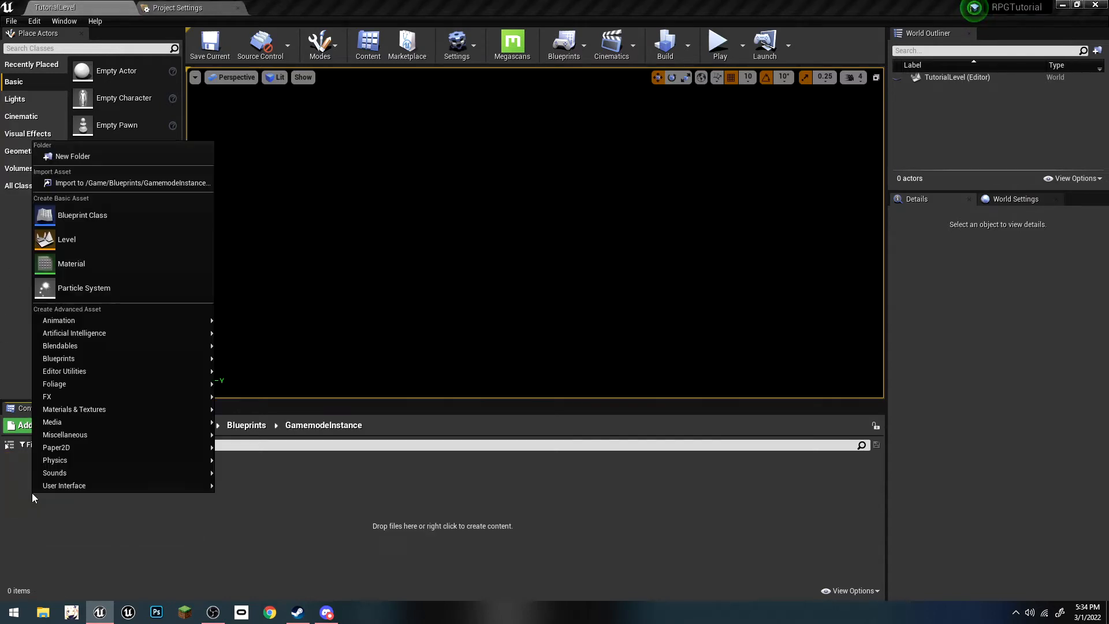
{"action": "left_click", "coordinate": [83, 214]}
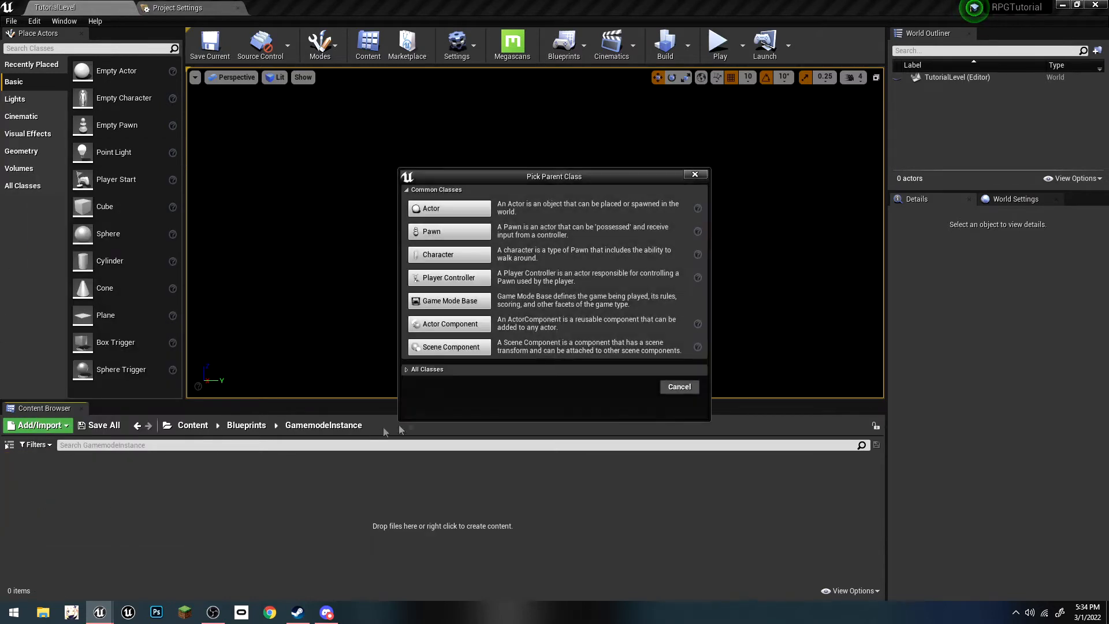
{"action": "left_click", "coordinate": [425, 369]}
{"action": "left_click", "coordinate": [439, 383]}
{"action": "type", "text": "gamemode"}
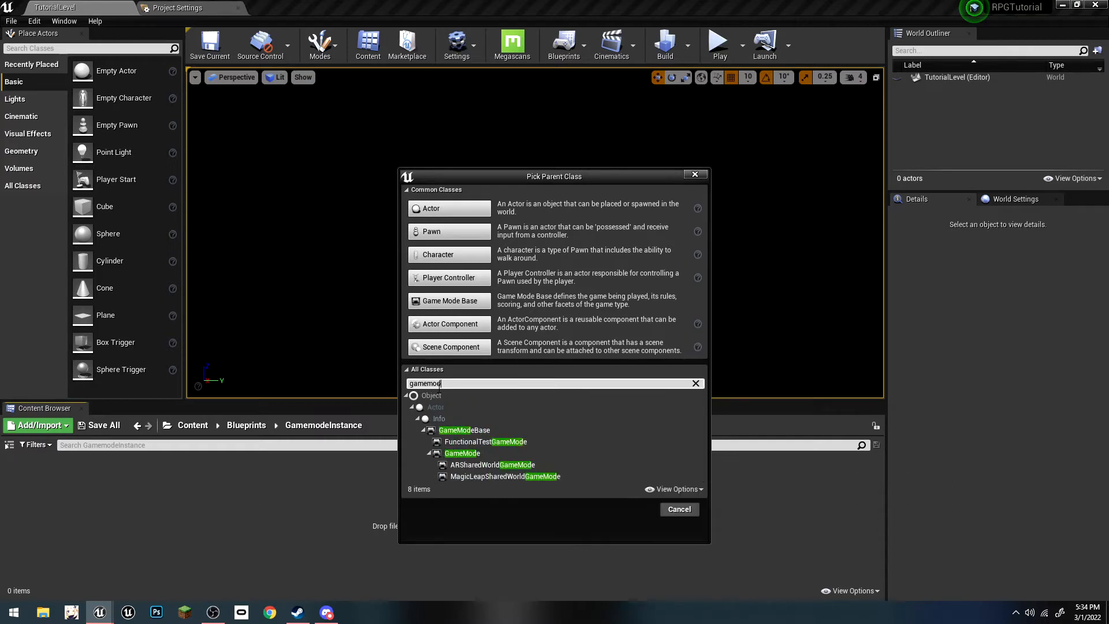
{"action": "left_click", "coordinate": [480, 453]}
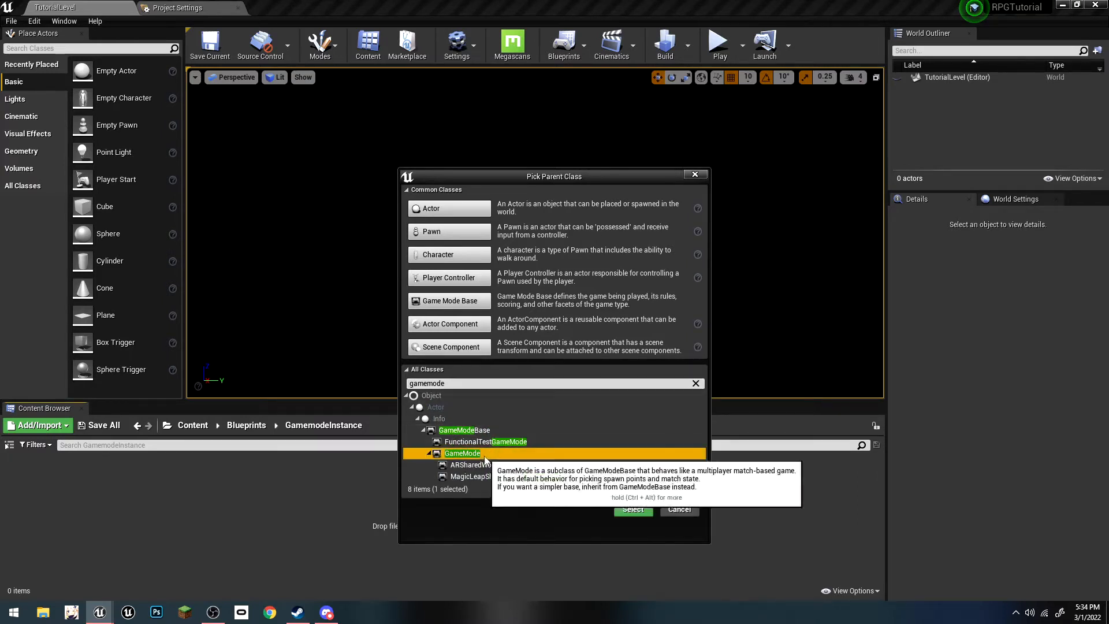
{"action": "left_click", "coordinate": [634, 509]}
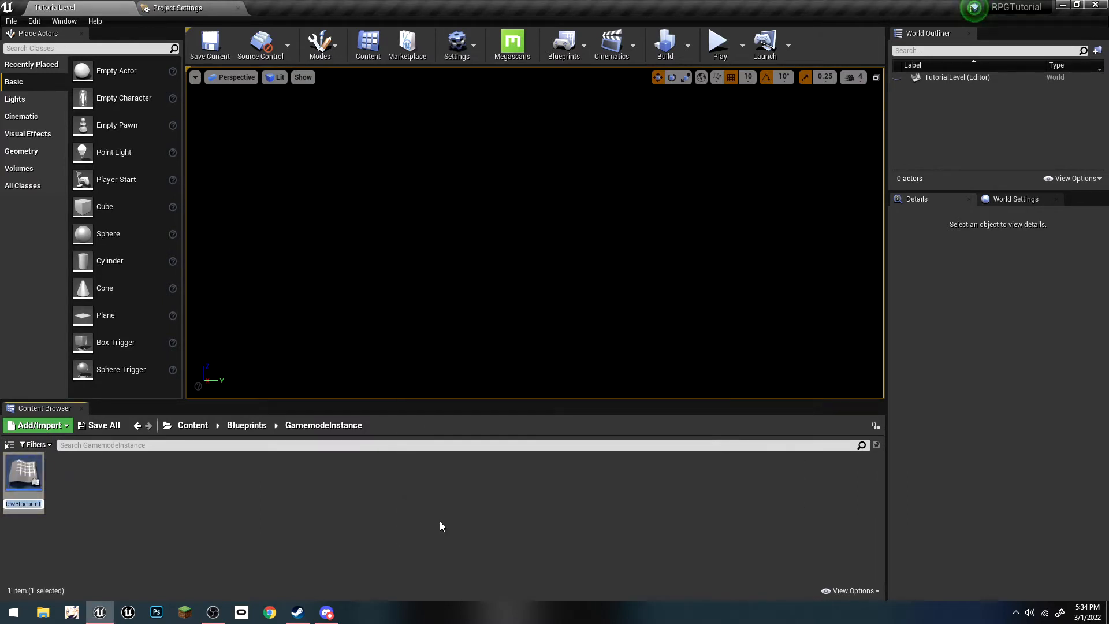
{"action": "type", "text": "RPGGam"}
{"action": "key", "text": "Return"}
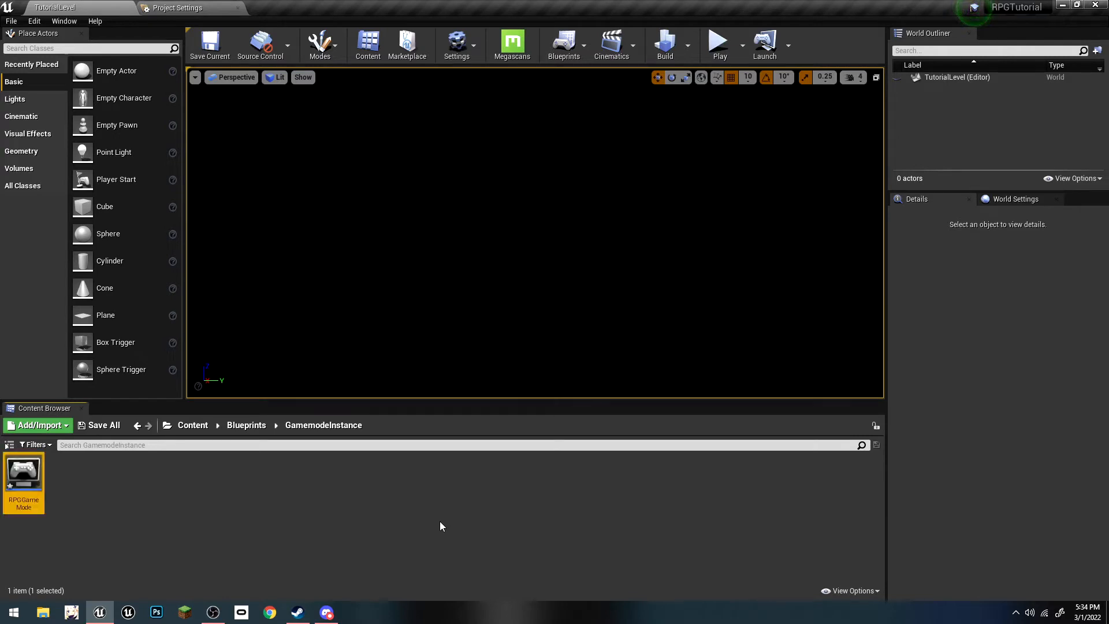
Step: Create a second Blueprint class in the GamemodeInstance folder with parent GameInstance and name it RPGGameInstance
{"action": "right_click", "coordinate": [220, 493]}
{"action": "left_click", "coordinate": [72, 500]}
{"action": "right_click", "coordinate": [142, 498]}
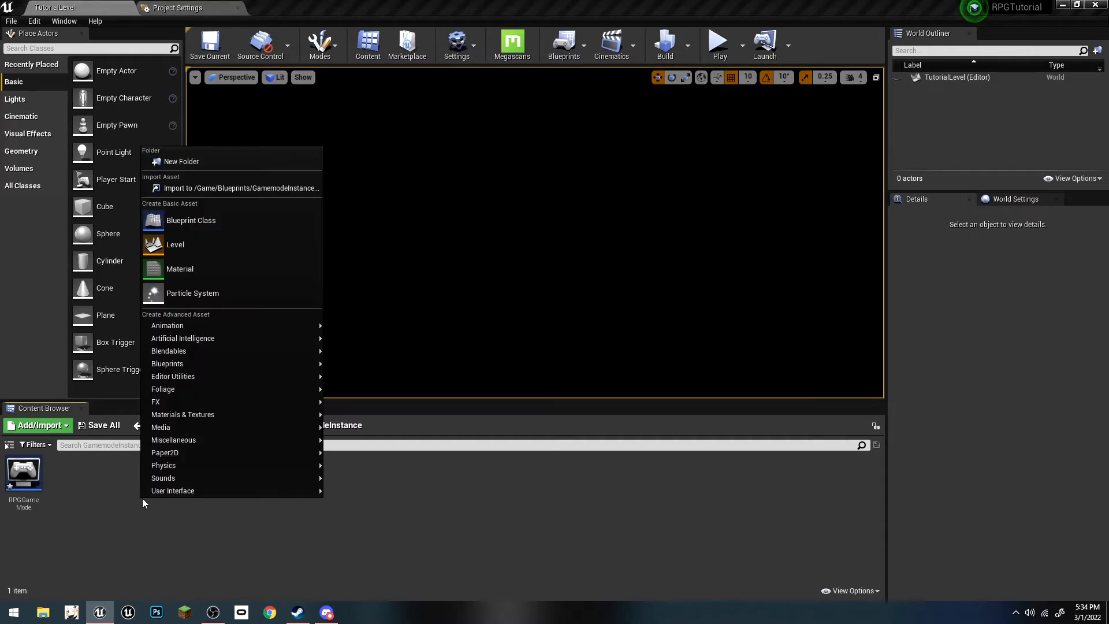
{"action": "left_click", "coordinate": [196, 231]}
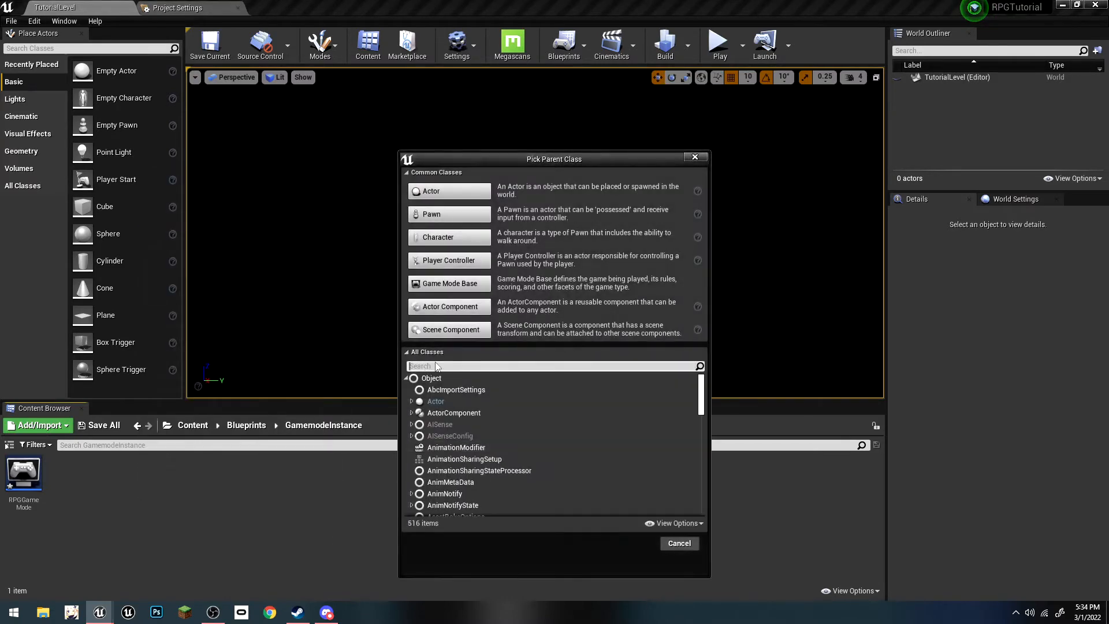
{"action": "type", "text": "gameins"}
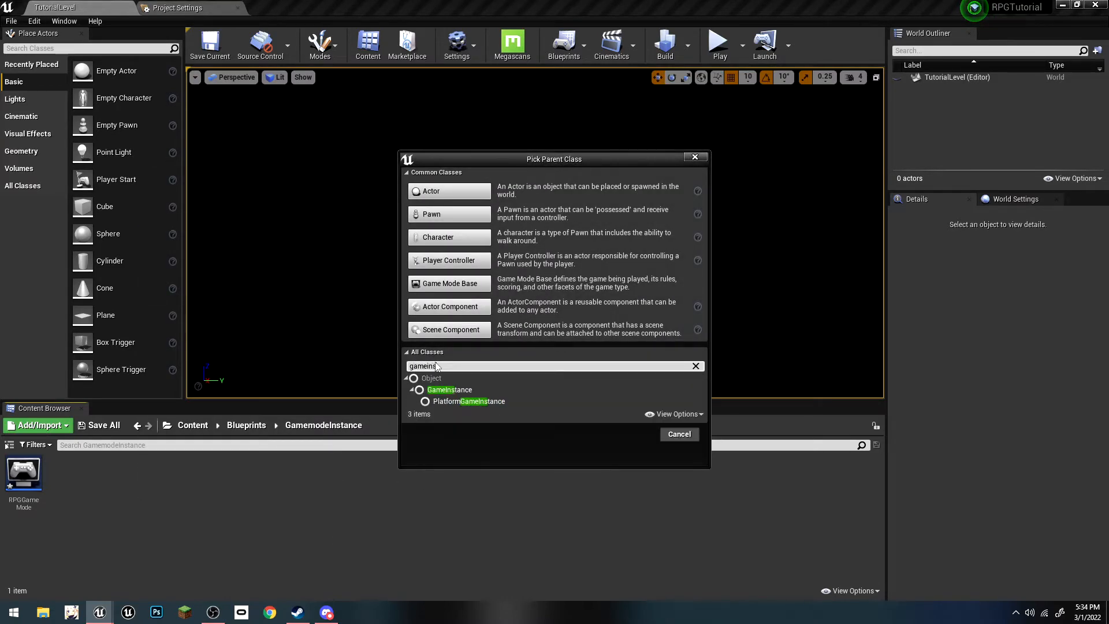
{"action": "left_click", "coordinate": [448, 390]}
{"action": "left_click", "coordinate": [632, 434]}
{"action": "type", "text": "RPGGame"}
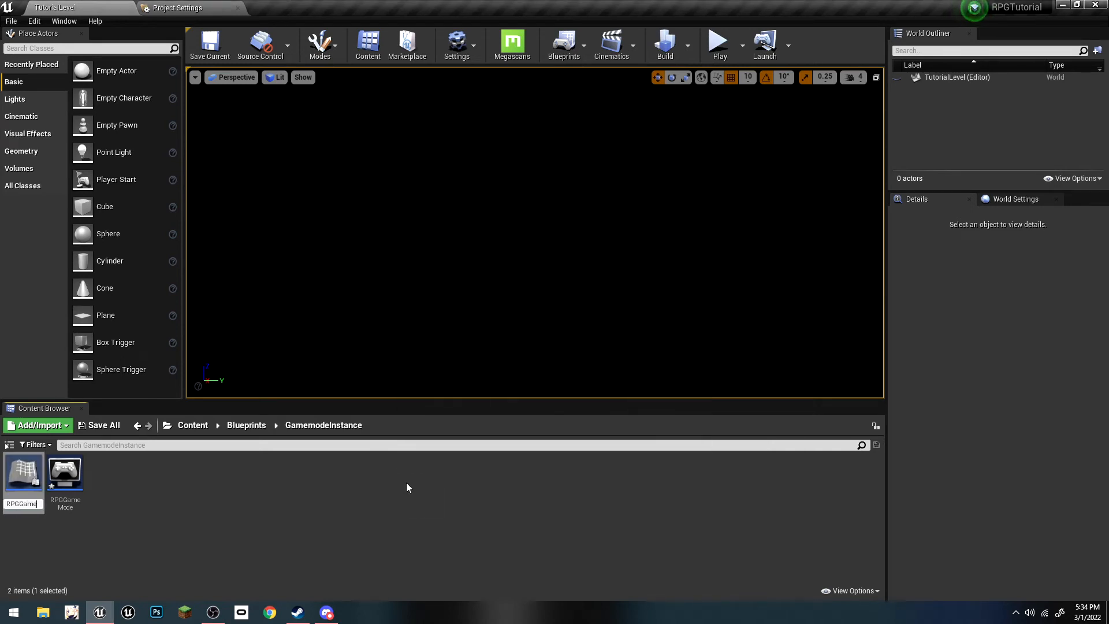
{"action": "type", "text": "Instance"}
{"action": "key", "text": "Return"}
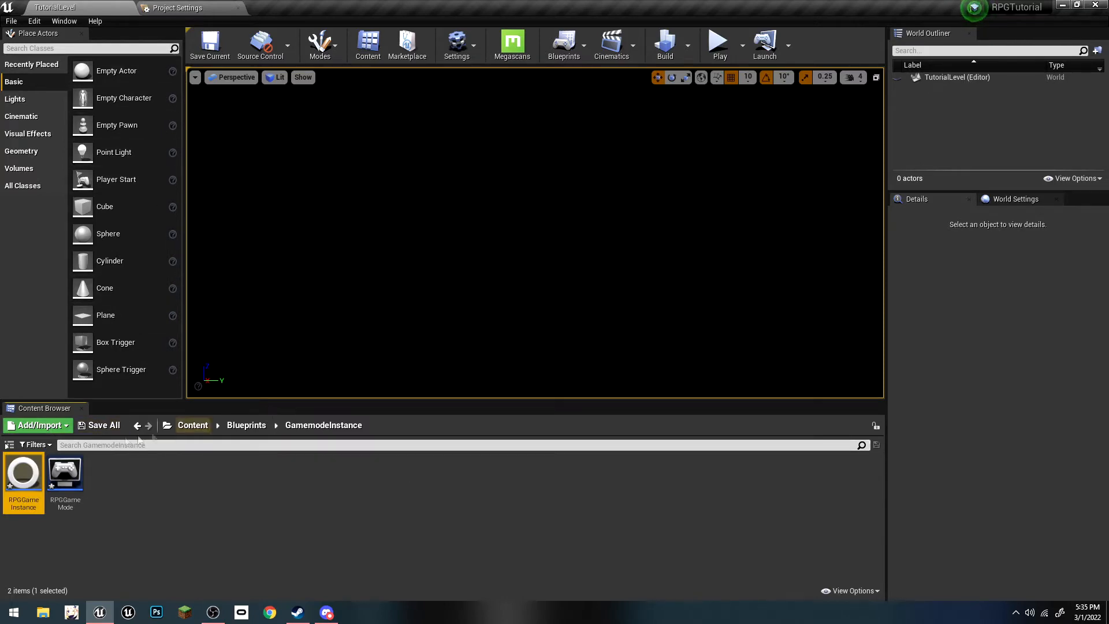
Step: In the project's Maps & Modes settings, set the Game Instance Class to RPGGameInstance and the Default GameMode to RPGGameMode
{"action": "left_click", "coordinate": [178, 7]}
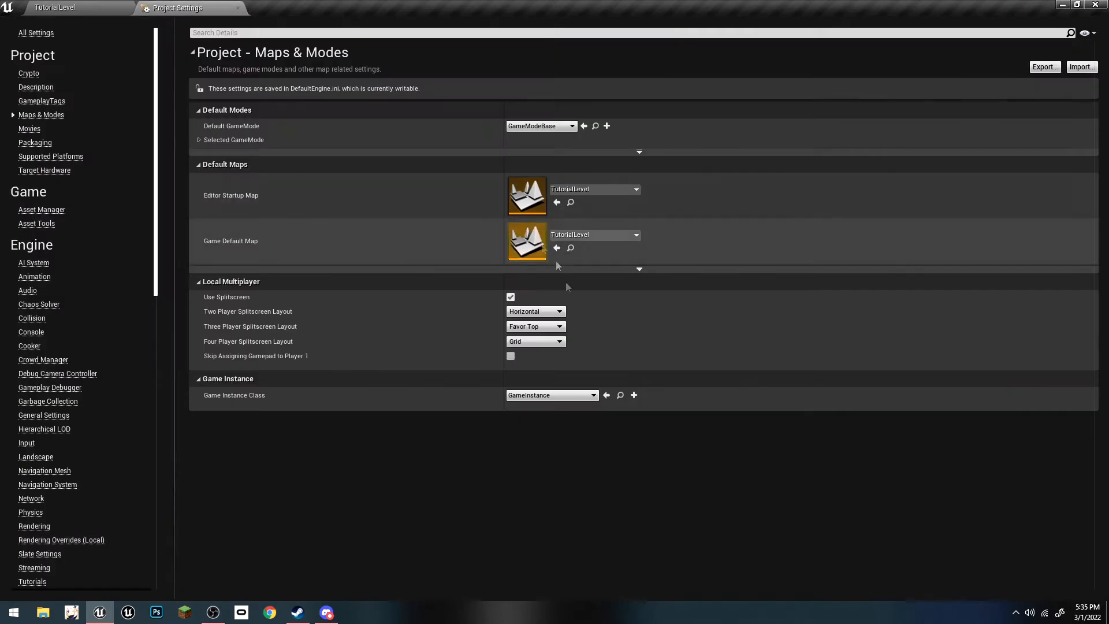
{"action": "left_click", "coordinate": [552, 395]}
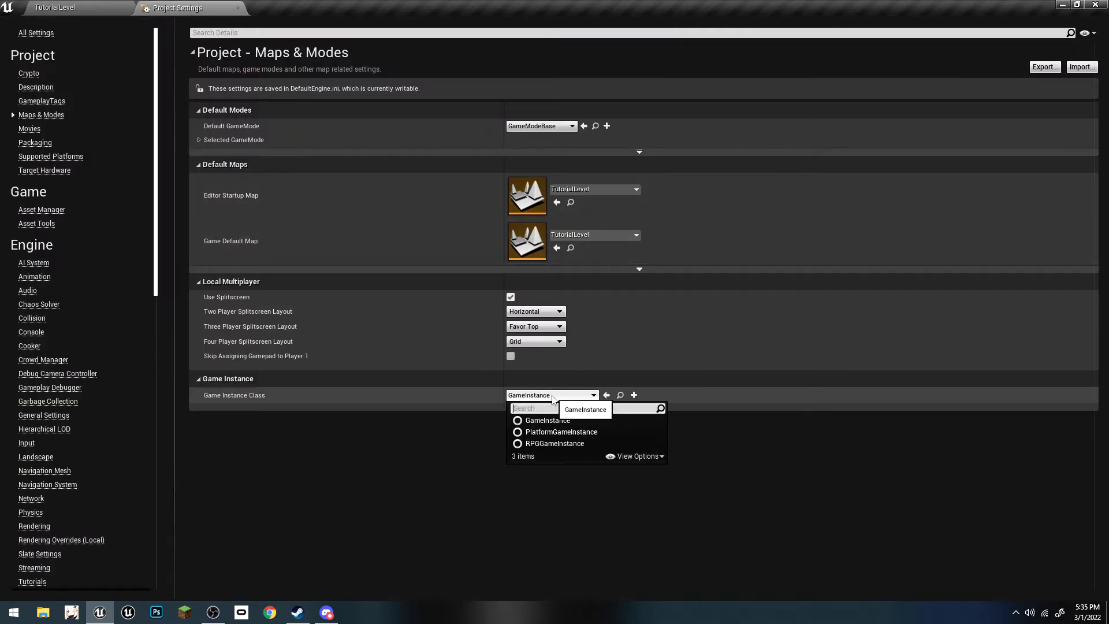
{"action": "left_click", "coordinate": [564, 444]}
{"action": "left_click", "coordinate": [561, 127]}
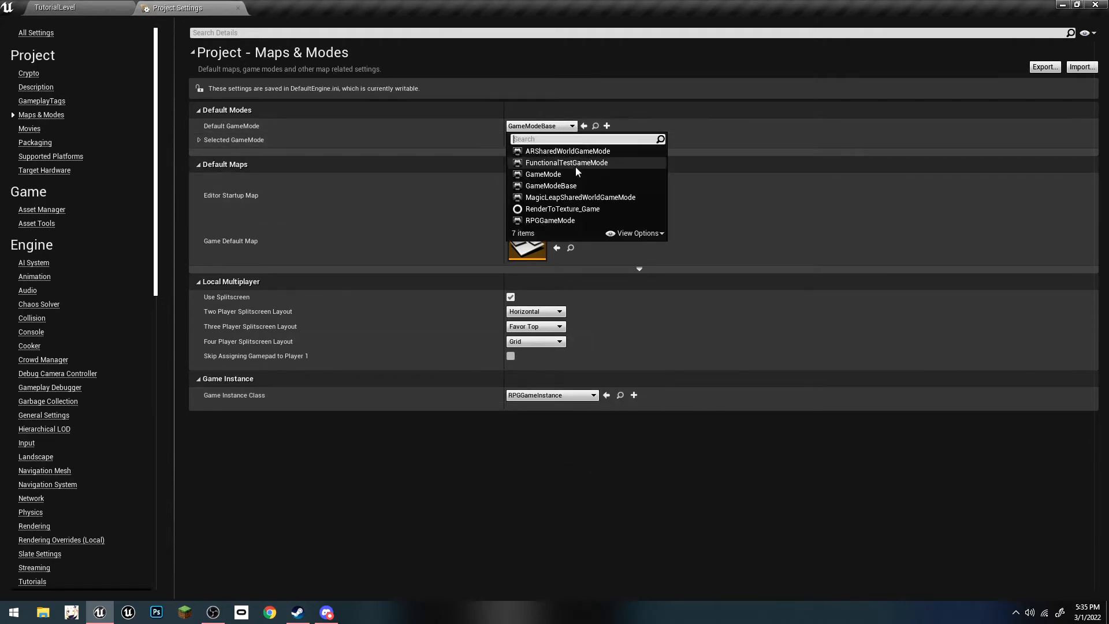
{"action": "left_click", "coordinate": [567, 220]}
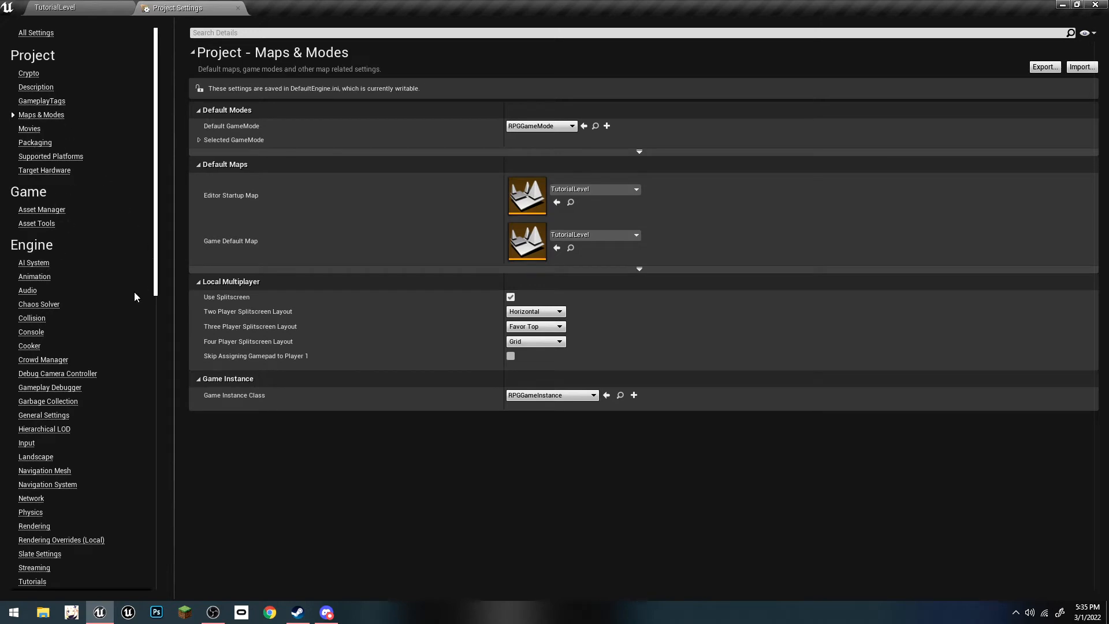
Step: In the project's Packaging settings, set the Build Configuration to Shipping and enable For Distribution
{"action": "left_click", "coordinate": [36, 143]}
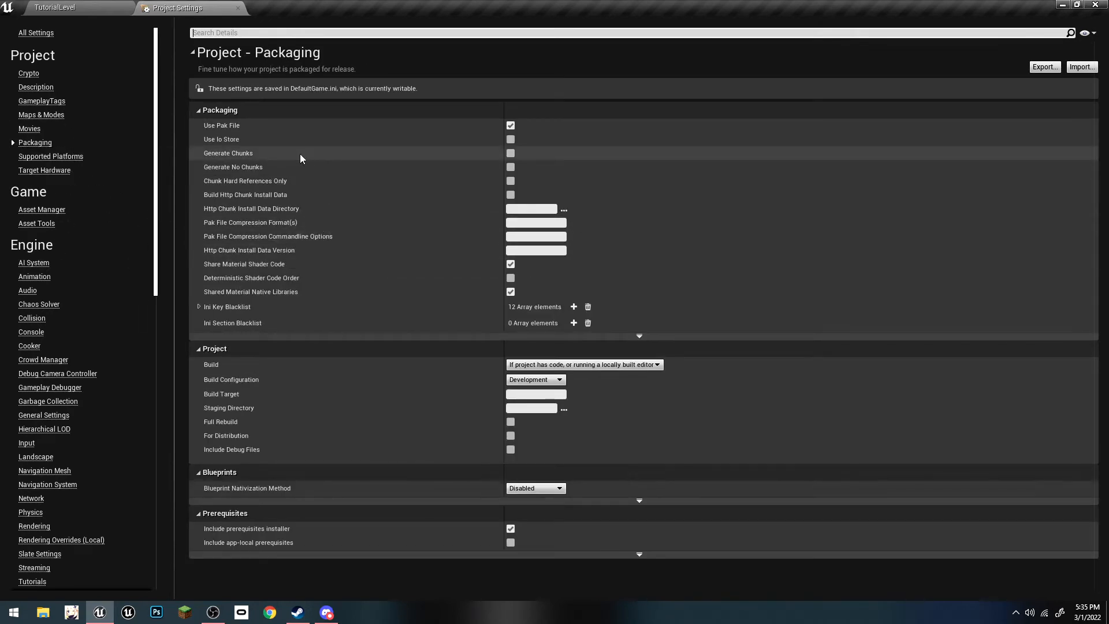
{"action": "left_click", "coordinate": [534, 380]}
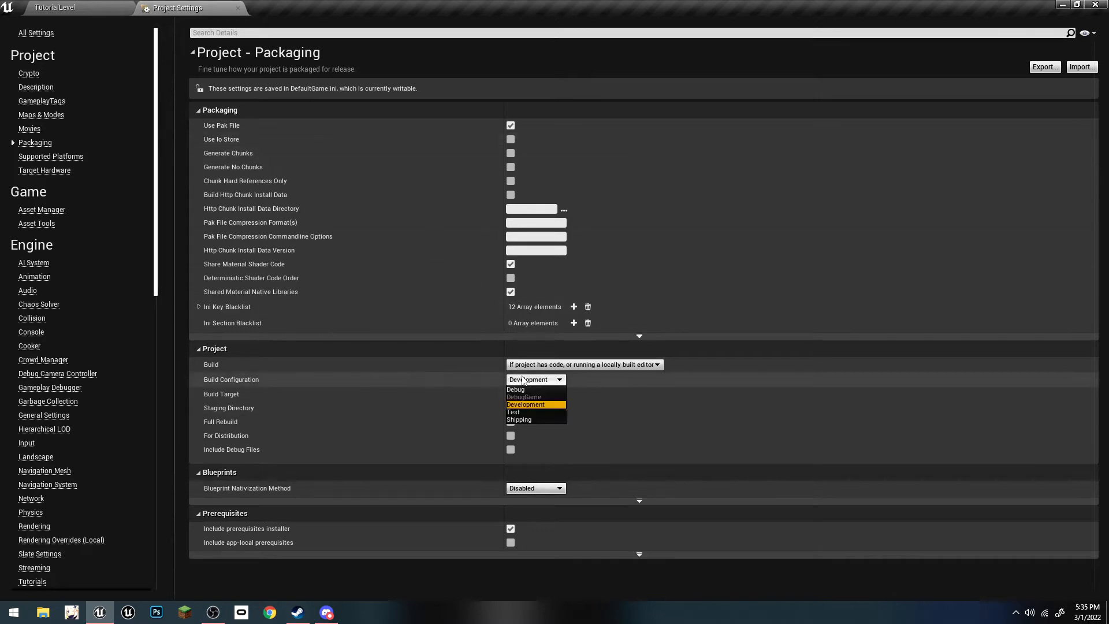
{"action": "left_click", "coordinate": [525, 418]}
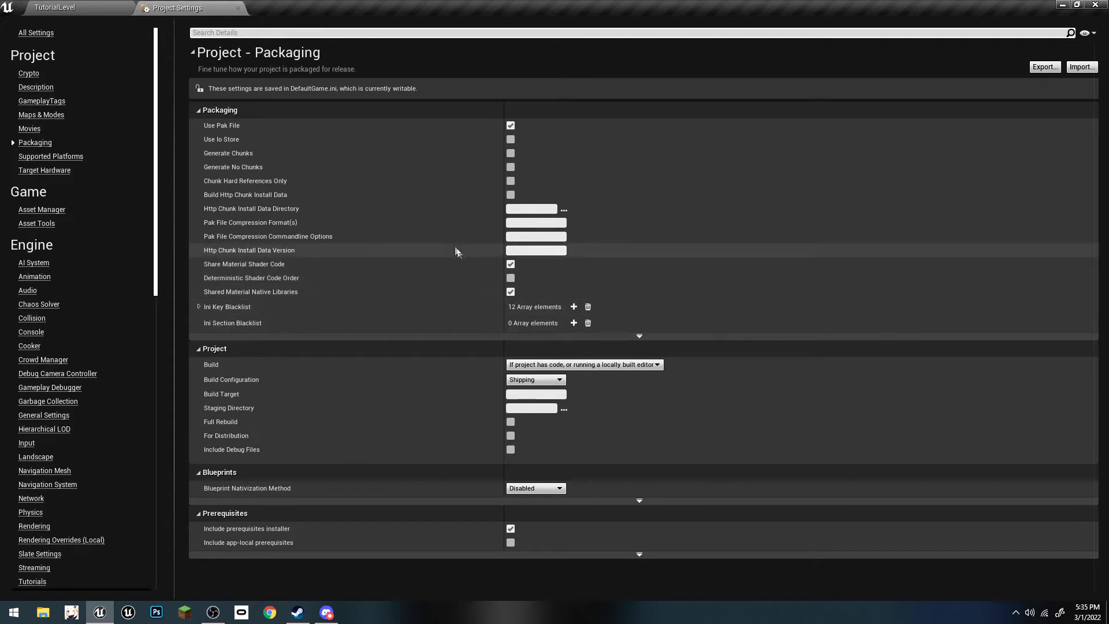
{"action": "mouse_move", "coordinate": [224, 271]}
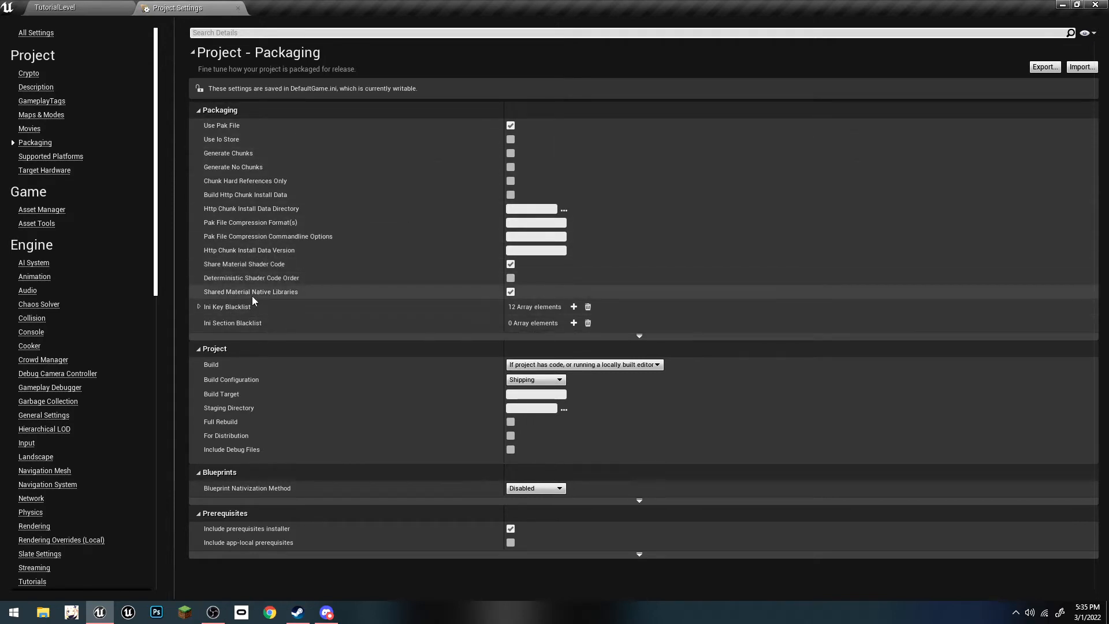
{"action": "mouse_move", "coordinate": [289, 295]}
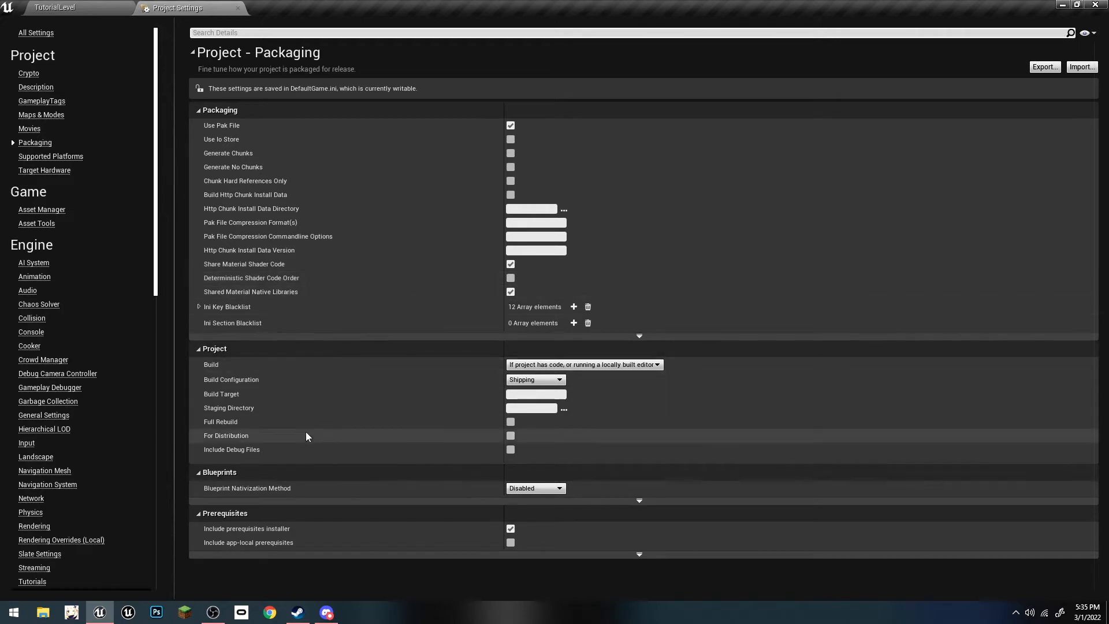
{"action": "left_click", "coordinate": [509, 437]}
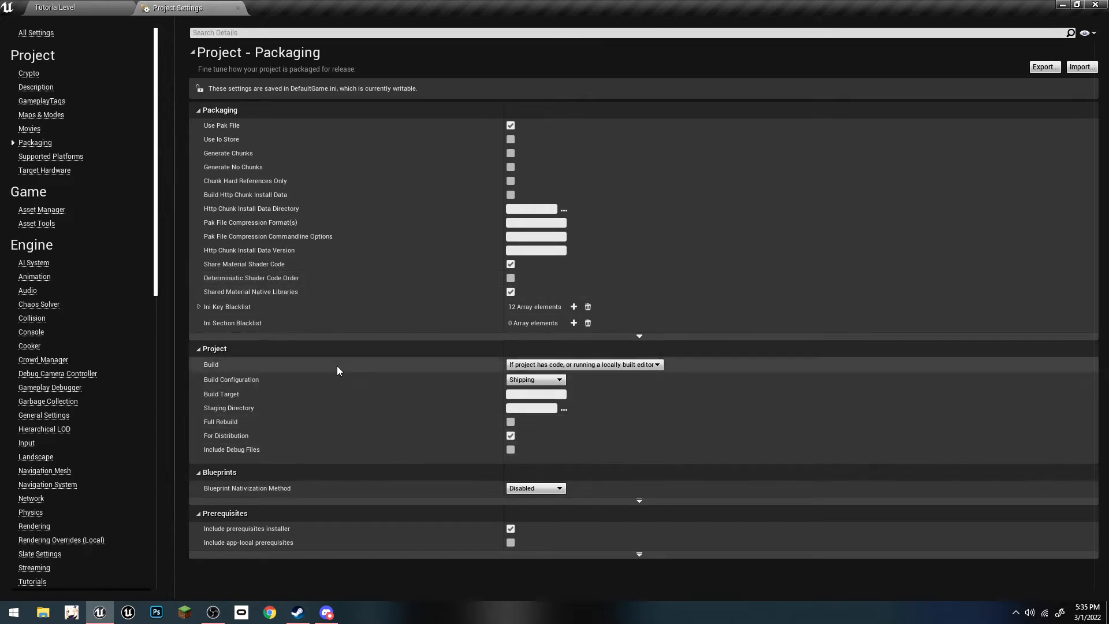
Step: In the advanced Packaging options, enable cooking only maps, creating compressed cooked packages, and excluding editor content and movie files
{"action": "left_click", "coordinate": [632, 340]}
{"action": "scroll", "coordinate": [460, 405], "scroll_direction": "down", "scroll_amount": 1}
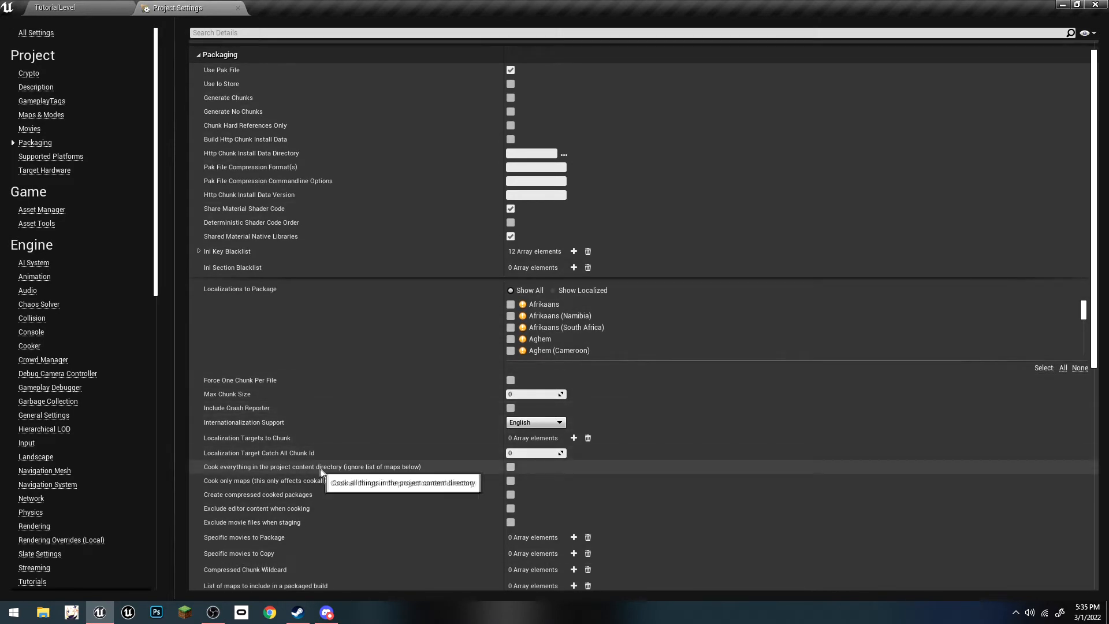
{"action": "scroll", "coordinate": [315, 491], "scroll_direction": "down", "scroll_amount": 2}
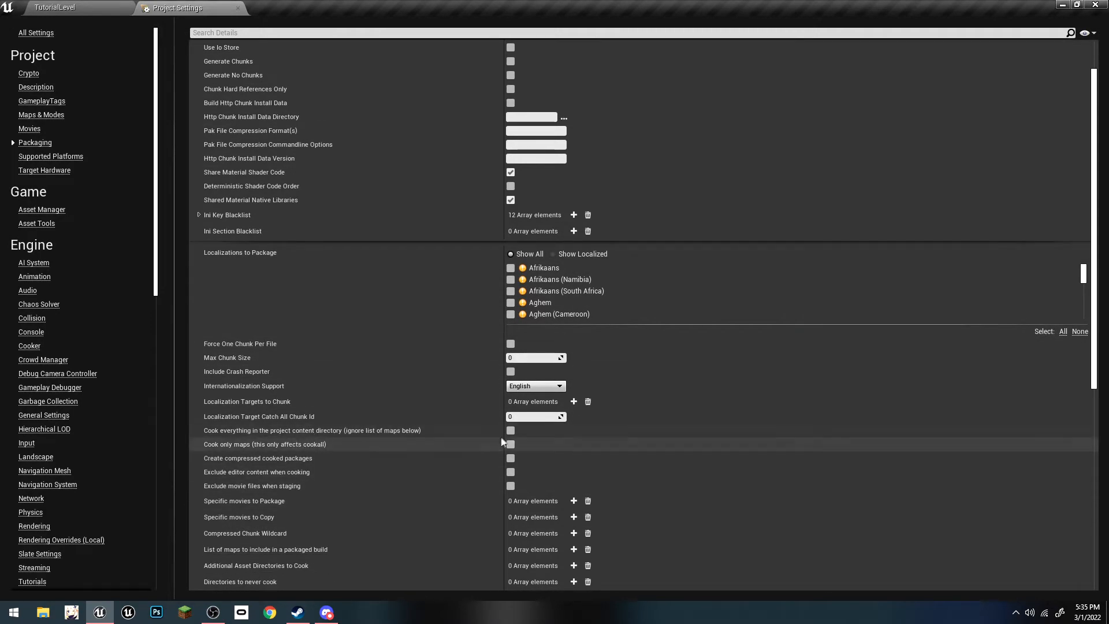
{"action": "left_click", "coordinate": [510, 444]}
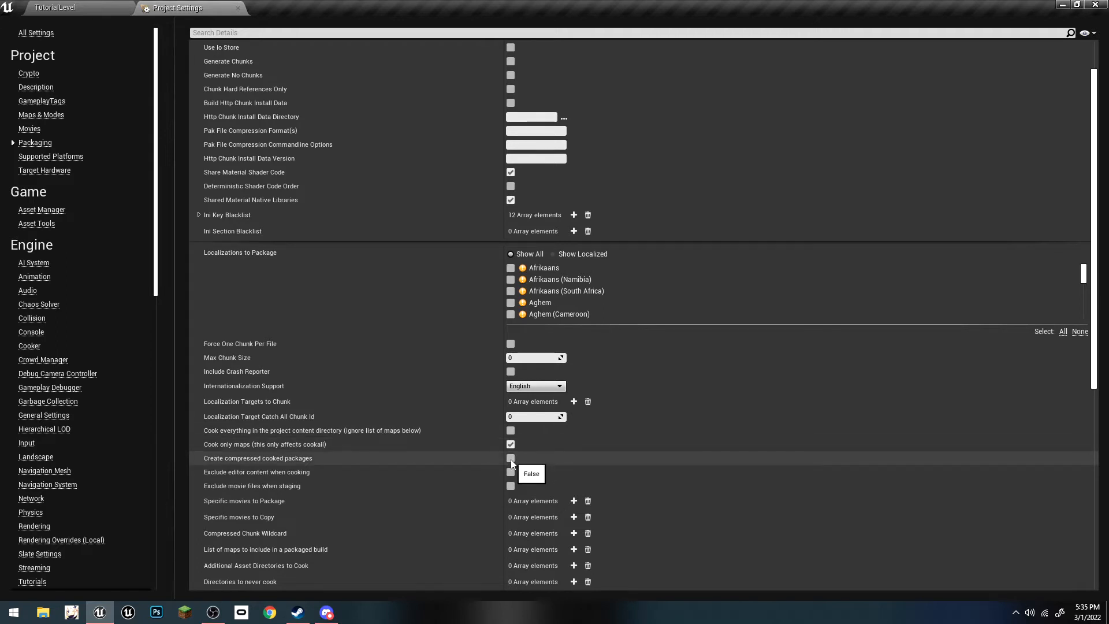
{"action": "left_click", "coordinate": [511, 459]}
{"action": "left_click", "coordinate": [510, 472]}
{"action": "scroll", "coordinate": [351, 339], "scroll_direction": "up", "scroll_amount": 2}
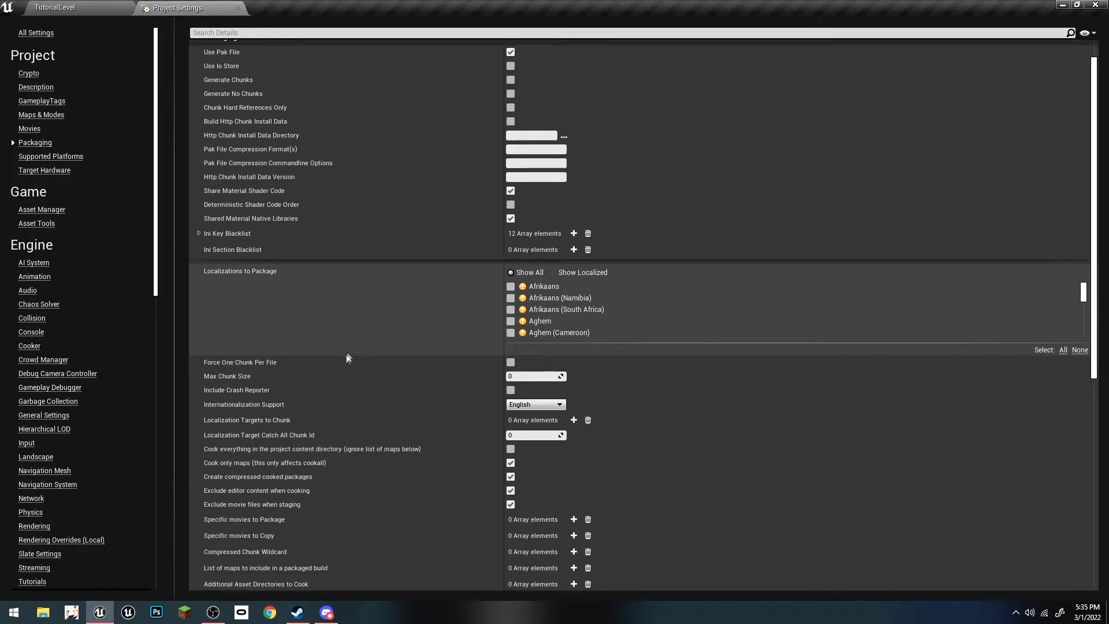
Step: Add TutorialLevel from the Maps/TutorialMap folder to the list of maps to include in a packaged build
{"action": "scroll", "coordinate": [349, 354], "scroll_direction": "down", "scroll_amount": 6}
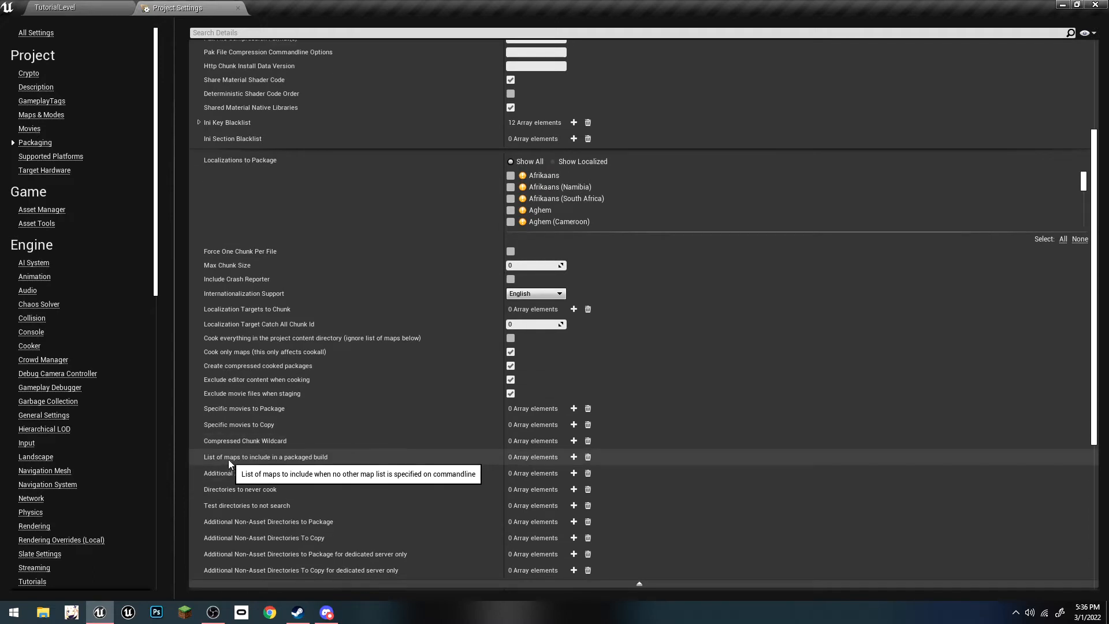
{"action": "left_click", "coordinate": [574, 457]}
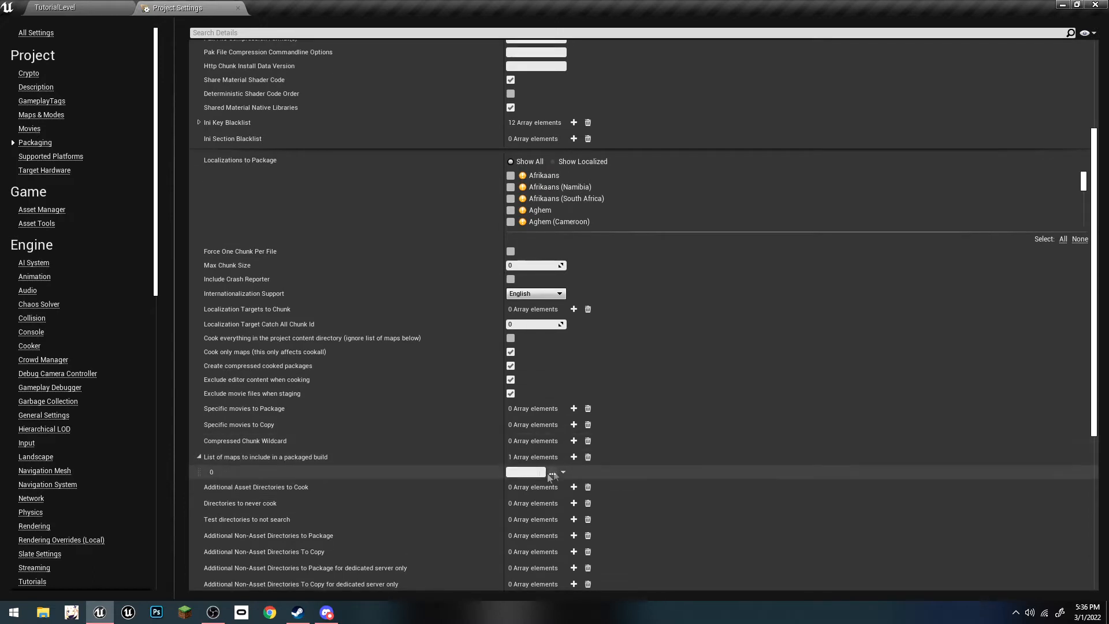
{"action": "left_click", "coordinate": [553, 472]}
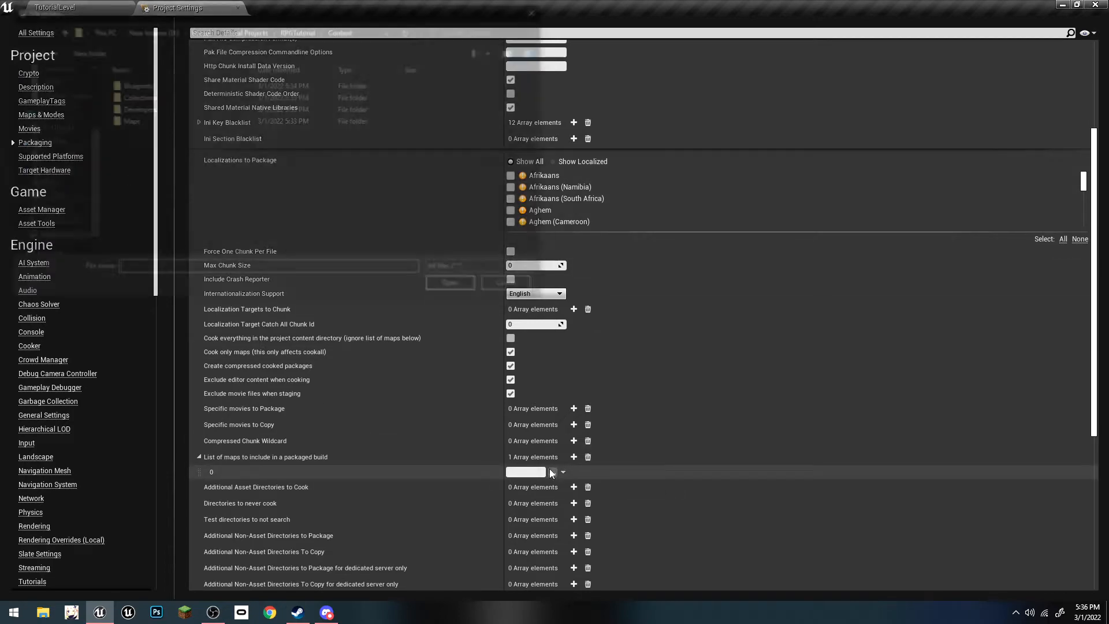
{"action": "left_click_drag", "start_coordinate": [187, 12], "coordinate": [589, 73]}
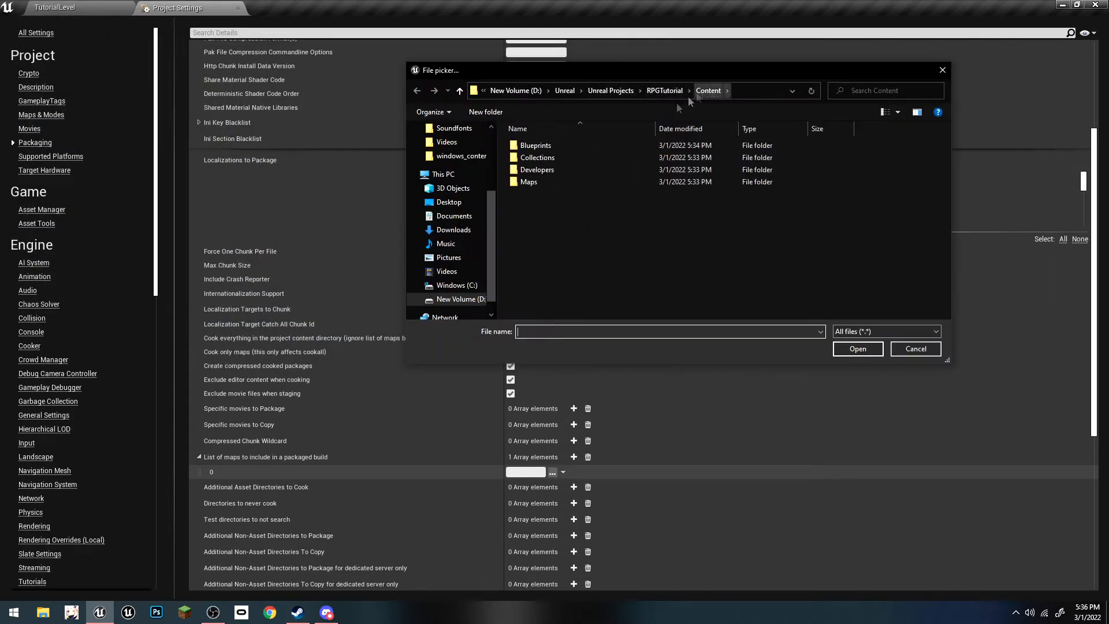
{"action": "double_click", "coordinate": [550, 184]}
{"action": "double_click", "coordinate": [546, 147]}
{"action": "double_click", "coordinate": [549, 145]}
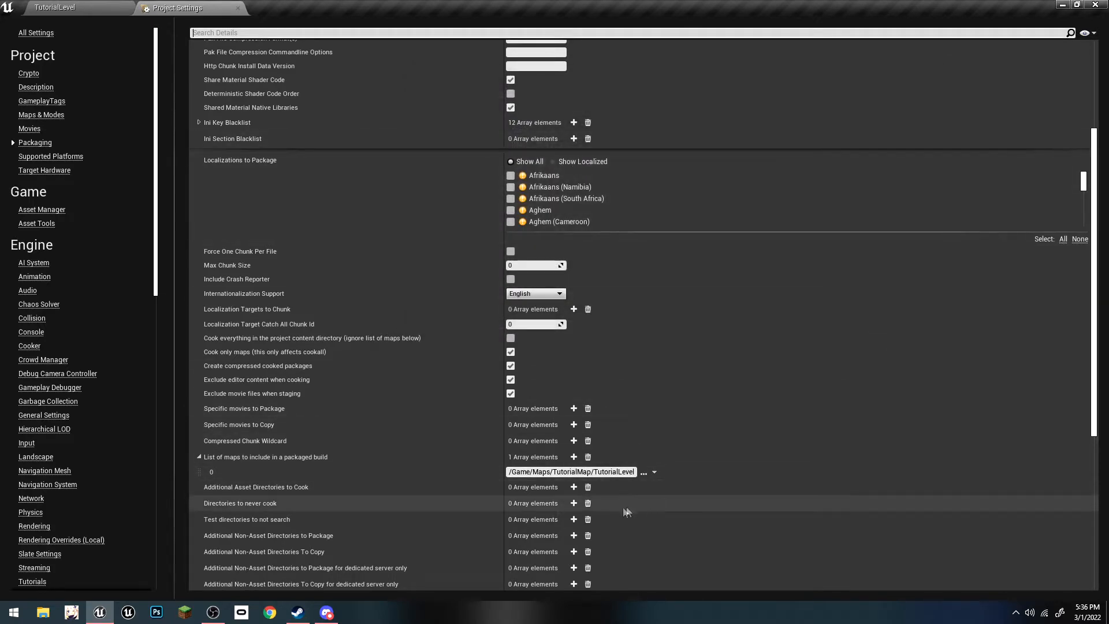
Step: Look over the remaining Packaging settings, then close the Project Settings to return to the level editor
{"action": "scroll", "coordinate": [414, 489], "scroll_direction": "down", "scroll_amount": 4}
{"action": "scroll", "coordinate": [399, 432], "scroll_direction": "down", "scroll_amount": 5}
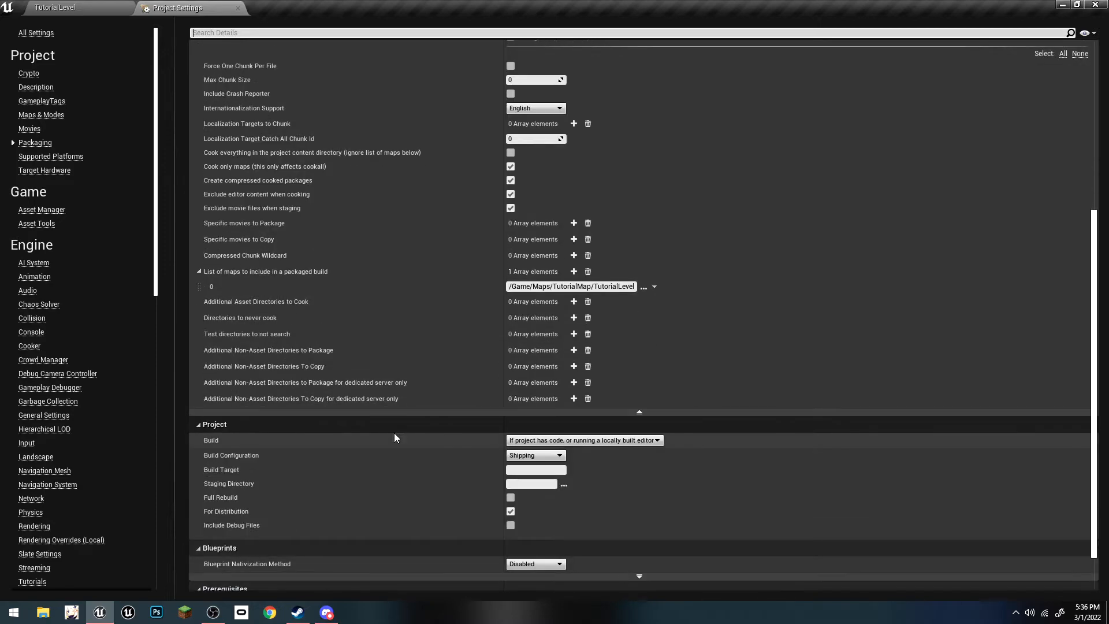
{"action": "scroll", "coordinate": [394, 435], "scroll_direction": "down", "scroll_amount": 2}
{"action": "scroll", "coordinate": [393, 437], "scroll_direction": "up", "scroll_amount": 18}
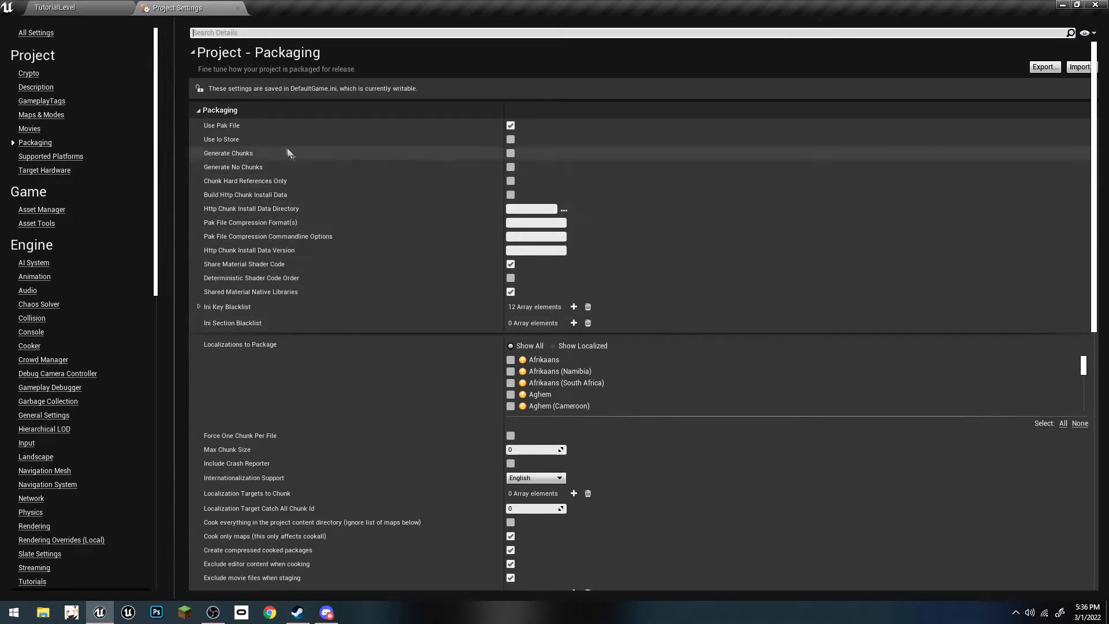
{"action": "left_click", "coordinate": [239, 9]}
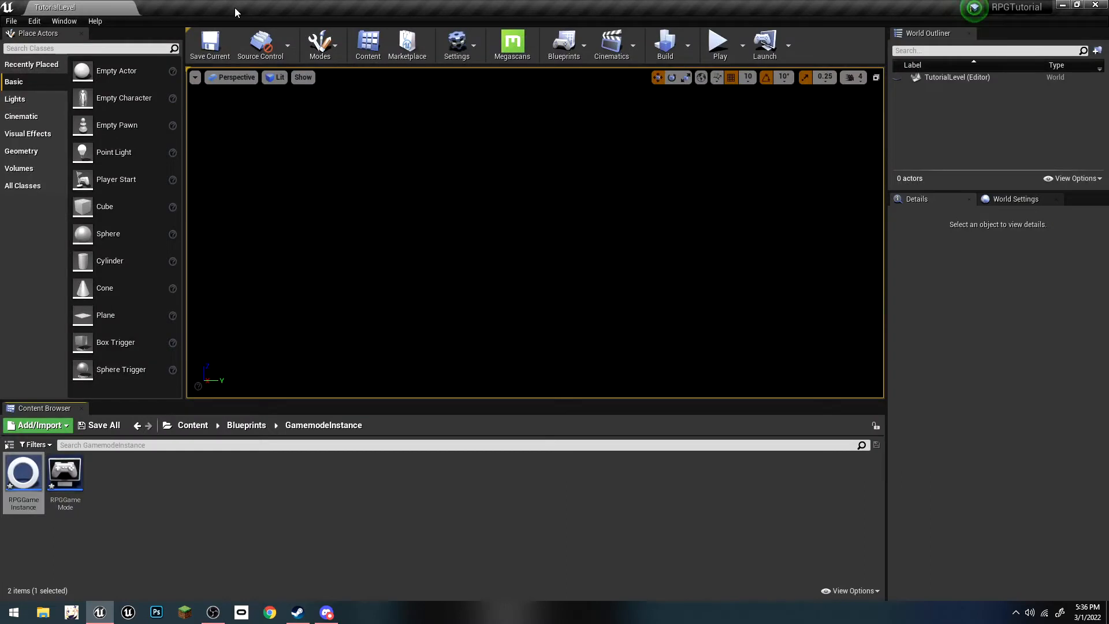
Step: Return to the root Content folder and save all modified assets, RPGGameInstance and RPGGameMode
{"action": "left_click", "coordinate": [189, 424]}
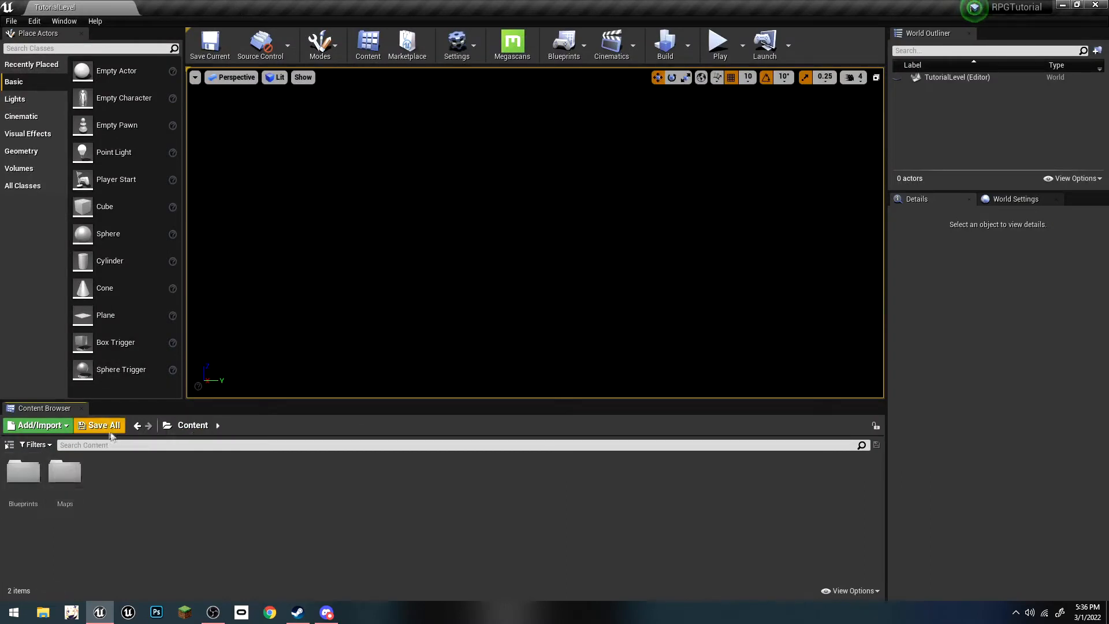
{"action": "left_click", "coordinate": [108, 430]}
{"action": "left_click", "coordinate": [656, 411]}
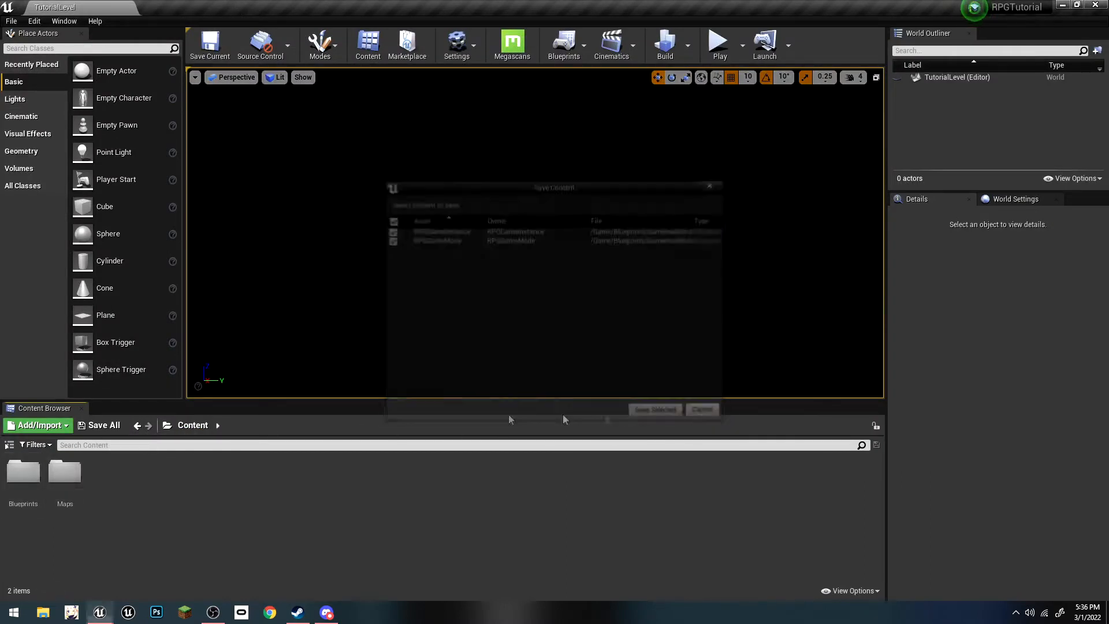
Step: Switch to Photoshop and create a new 32 x 32 pixel document with a transparent background
{"action": "left_click", "coordinate": [157, 612]}
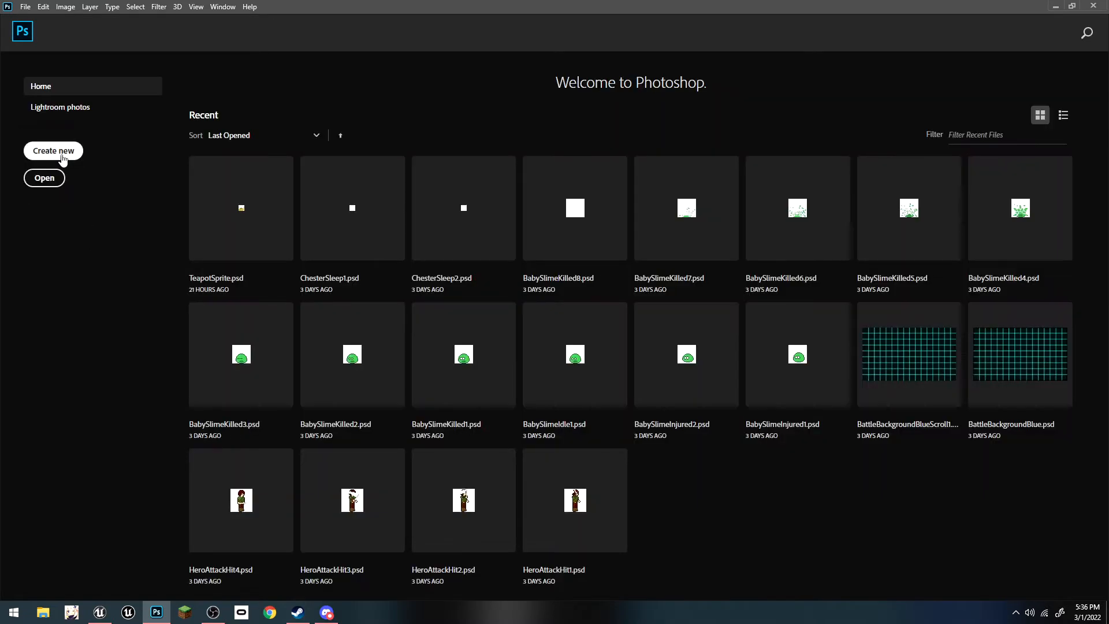
{"action": "left_click", "coordinate": [53, 151]}
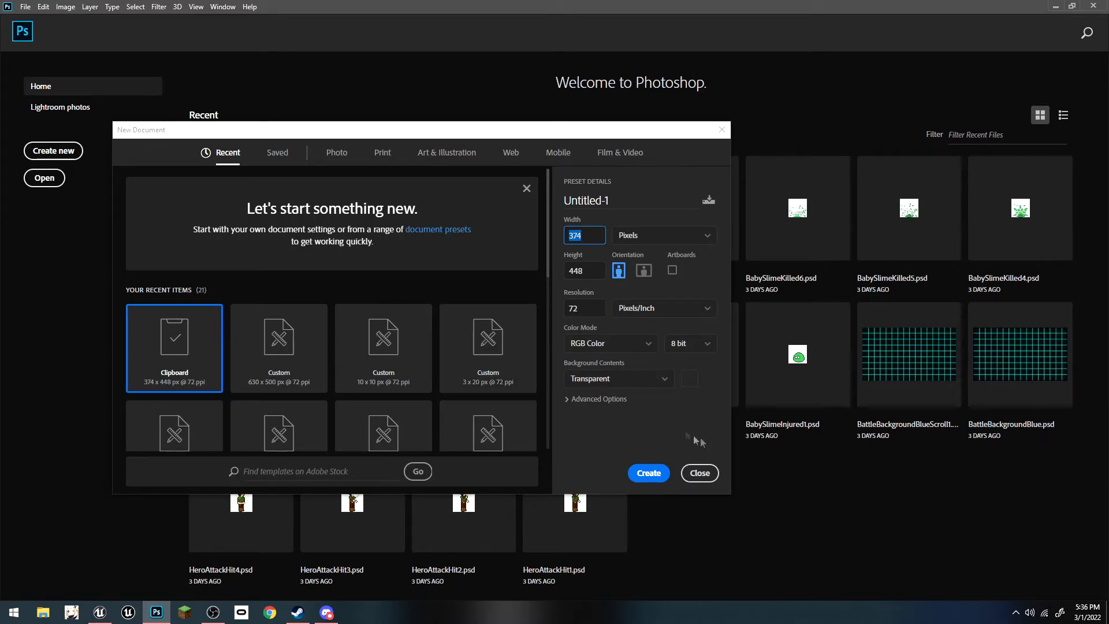
{"action": "type", "text": "32"}
{"action": "key", "text": "Tab"}
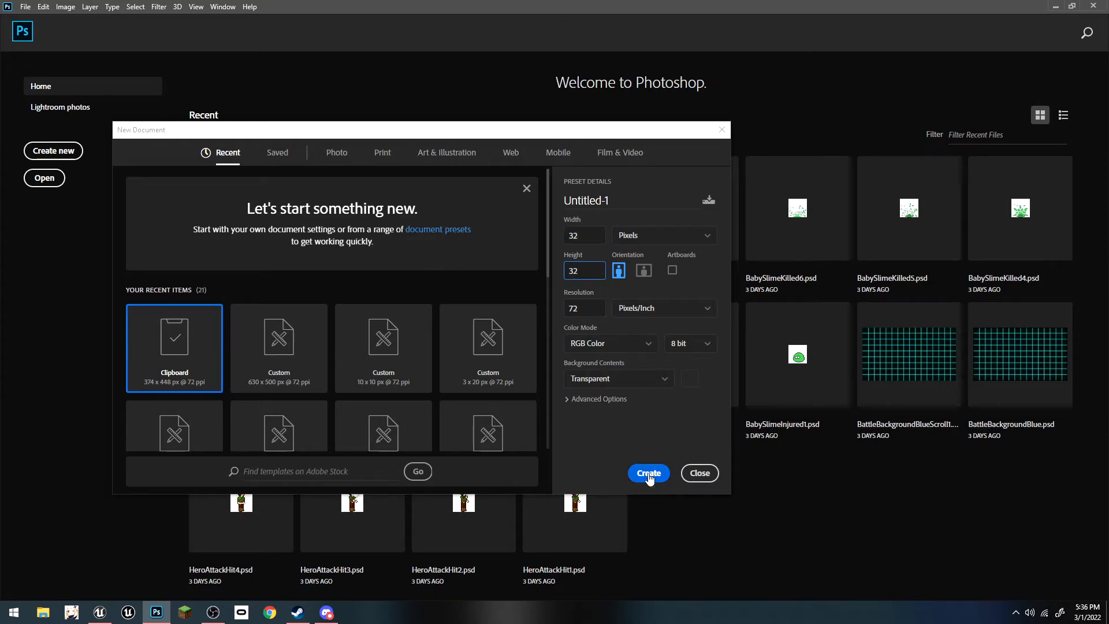
{"action": "left_click", "coordinate": [648, 472]}
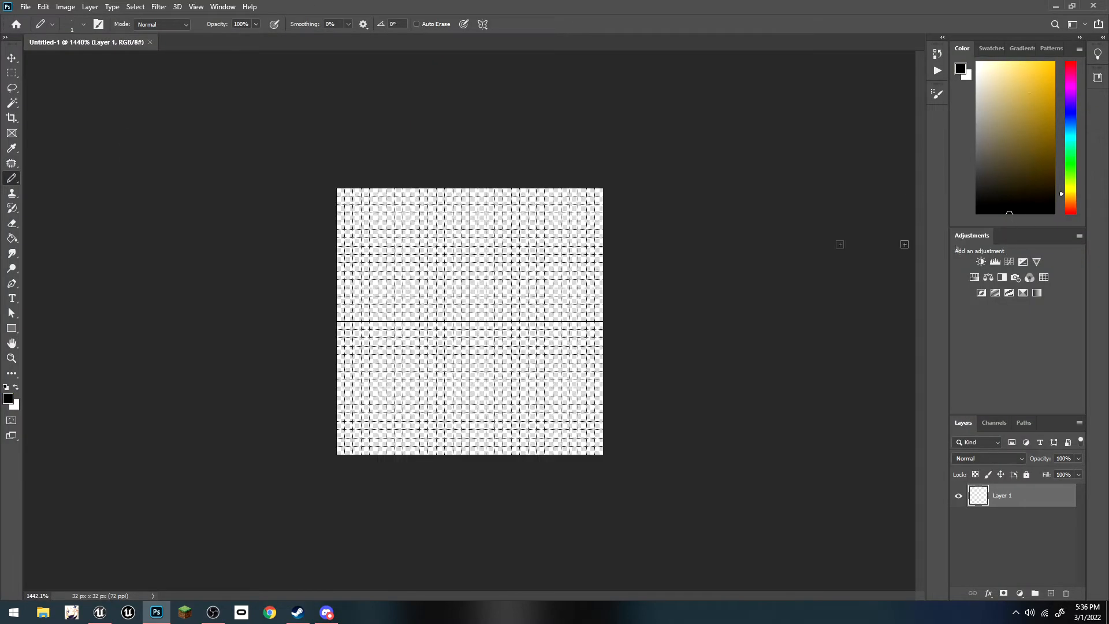
Step: Draw straight black one-pixel Pencil lines along the inner bottom and right edges of the canvas's upper-left quadrant
{"action": "left_click", "coordinate": [327, 316]}
{"action": "left_click", "coordinate": [465, 316], "text": "shift"}
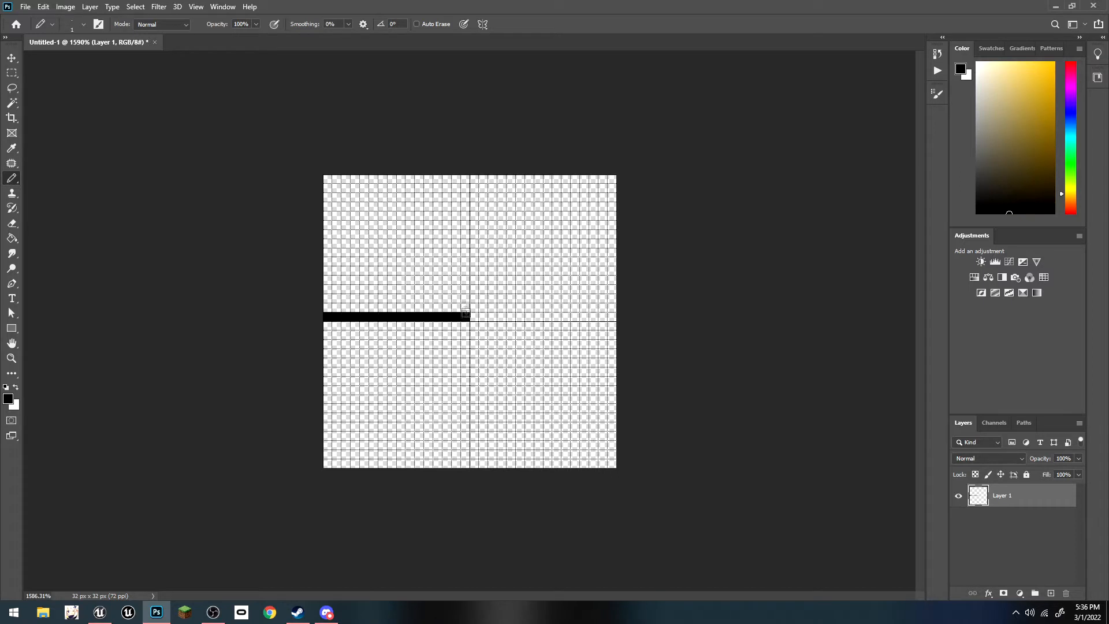
{"action": "left_click", "coordinate": [465, 181], "text": "shift"}
Step: Draw a red line along the bottom edge of the upper-right quadrant and a green line along the right edge of the lower-left quadrant
{"action": "left_click_drag", "start_coordinate": [1074, 208], "coordinate": [1074, 215]}
{"action": "left_click_drag", "start_coordinate": [1034, 67], "coordinate": [1055, 61]}
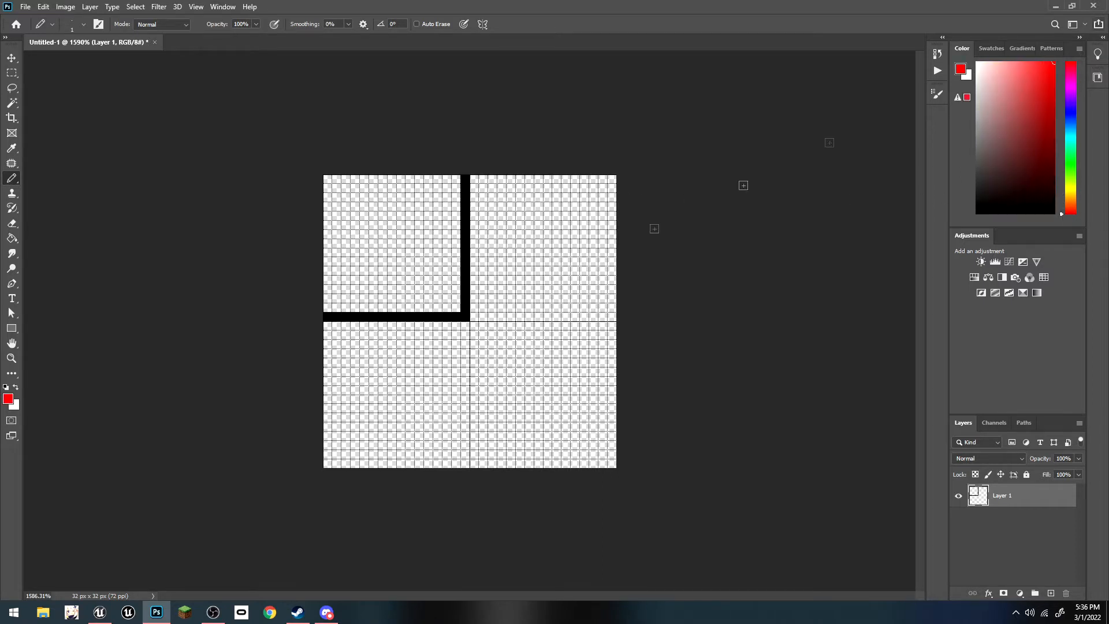
{"action": "left_click", "coordinate": [613, 317], "text": "shift"}
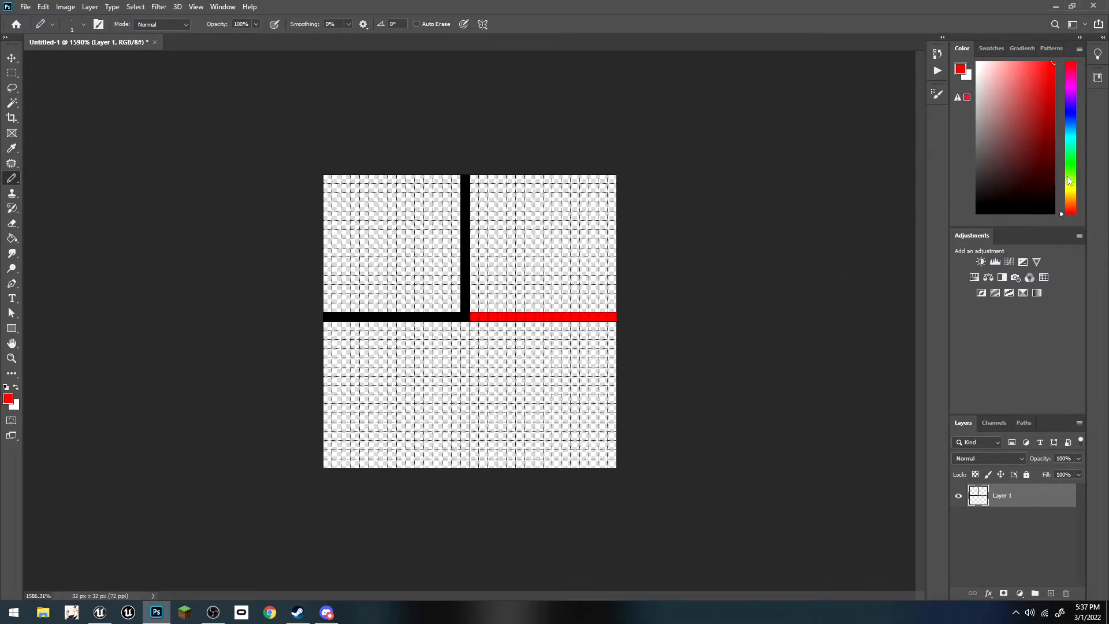
{"action": "left_click_drag", "start_coordinate": [1065, 183], "coordinate": [1065, 166]}
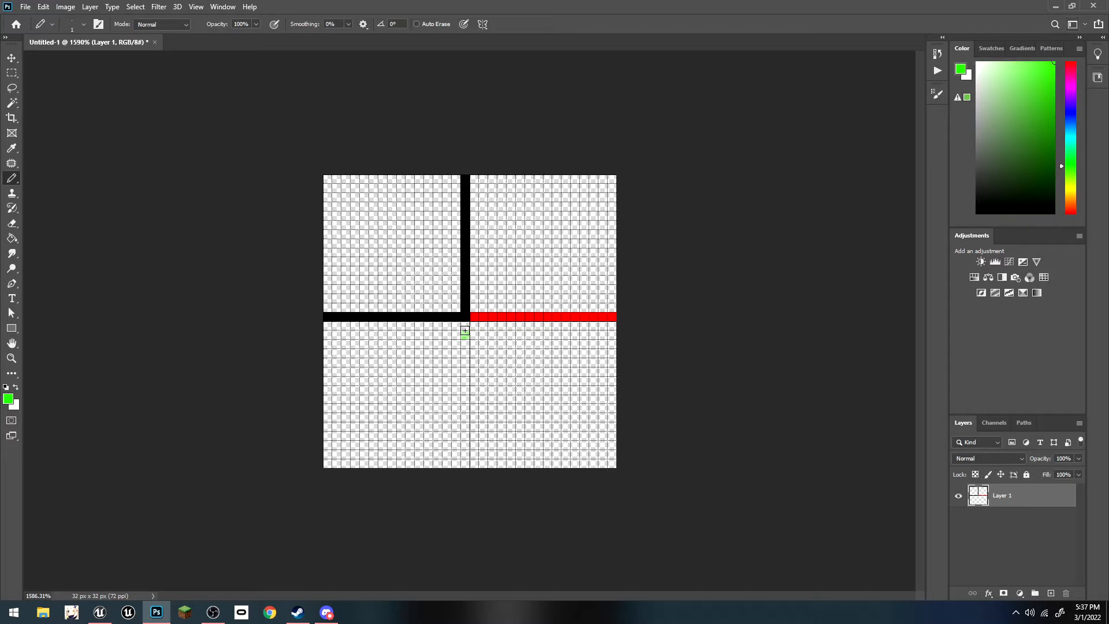
{"action": "left_click", "coordinate": [465, 475], "text": "shift"}
Step: Choose a light blue foreground color and fill the lower-right quadrant with the Paint Bucket
{"action": "left_click", "coordinate": [1072, 185]}
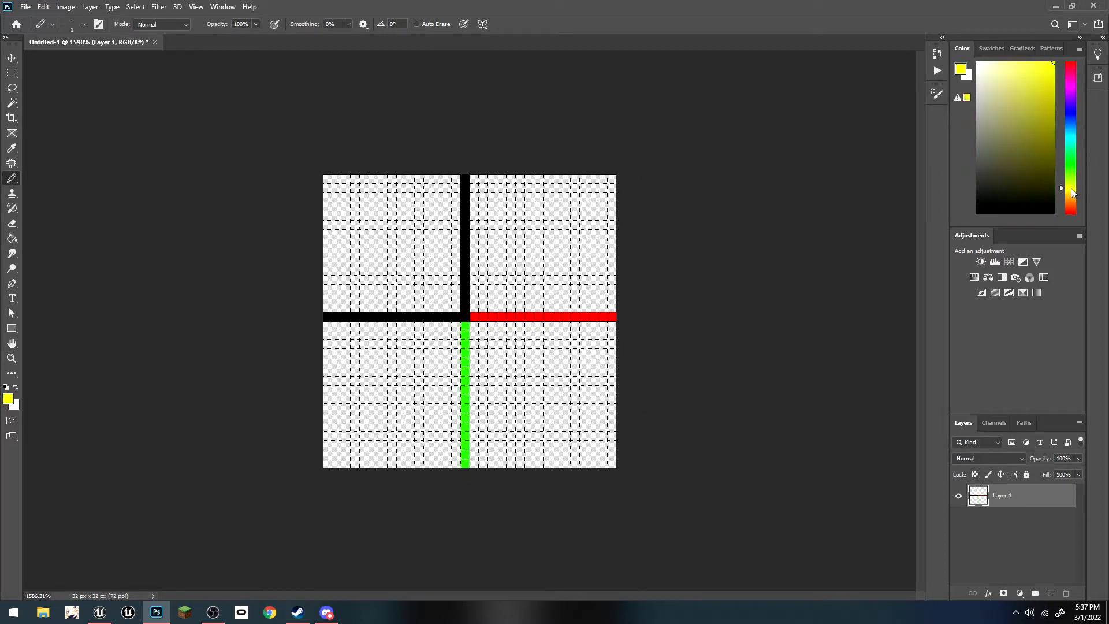
{"action": "left_click_drag", "start_coordinate": [1071, 189], "coordinate": [1071, 131]}
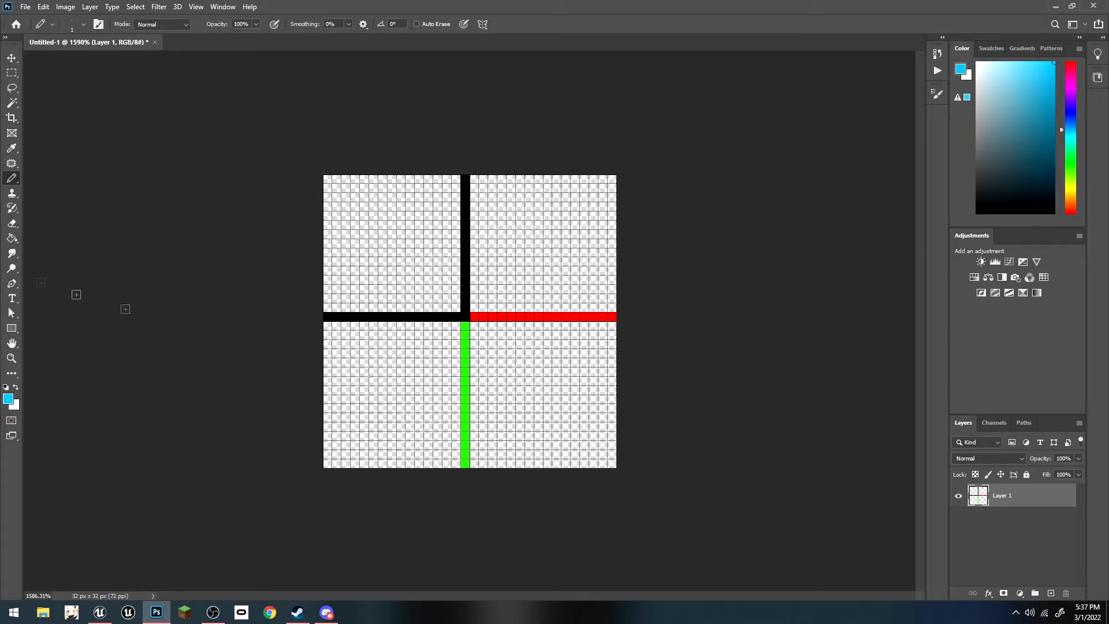
{"action": "left_click", "coordinate": [12, 238]}
{"action": "left_click", "coordinate": [515, 389]}
Step: Fill the upper-left quadrant with black, the upper-right with the line's red, and the lower-left with the line's green
{"action": "key", "text": "d"}
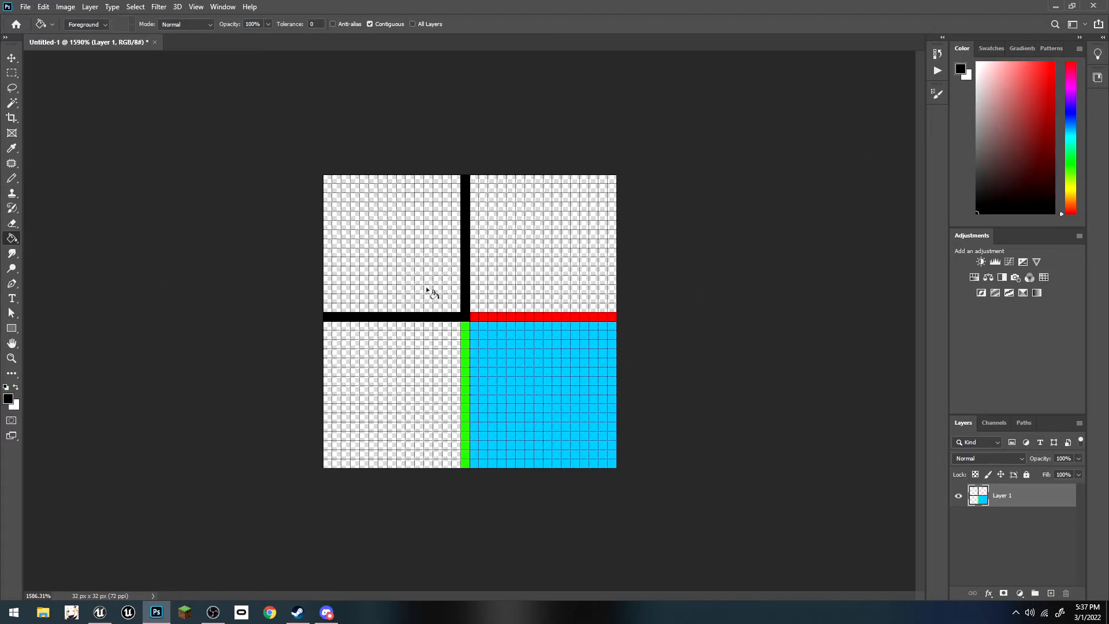
{"action": "left_click", "coordinate": [433, 294]}
{"action": "left_click", "coordinate": [522, 316], "text": "alt"}
{"action": "left_click", "coordinate": [518, 297]}
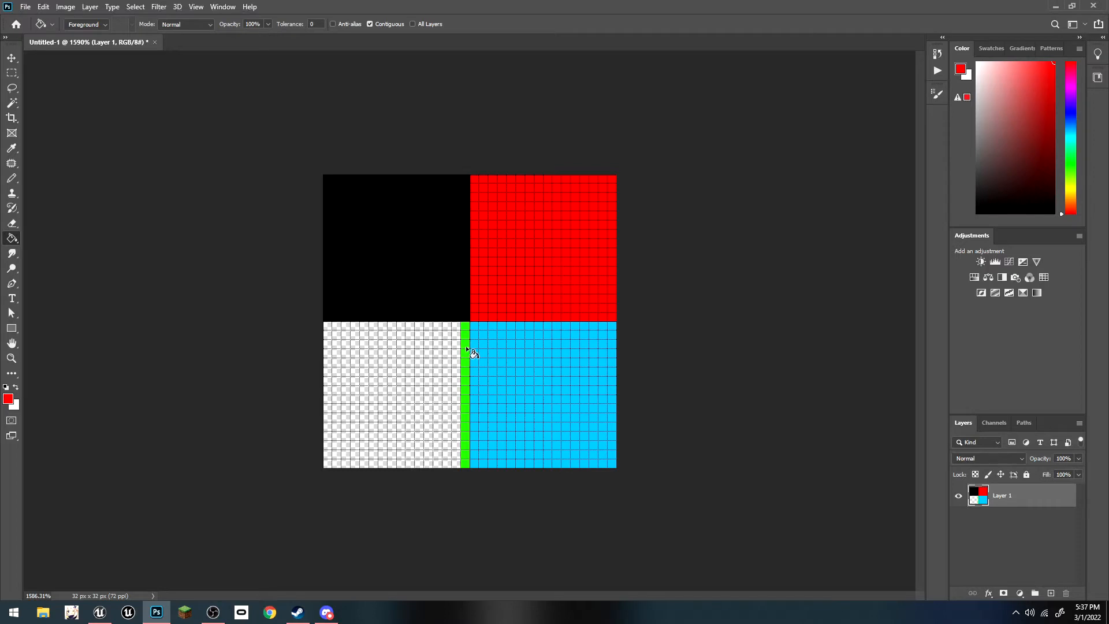
{"action": "left_click", "coordinate": [465, 340], "text": "alt"}
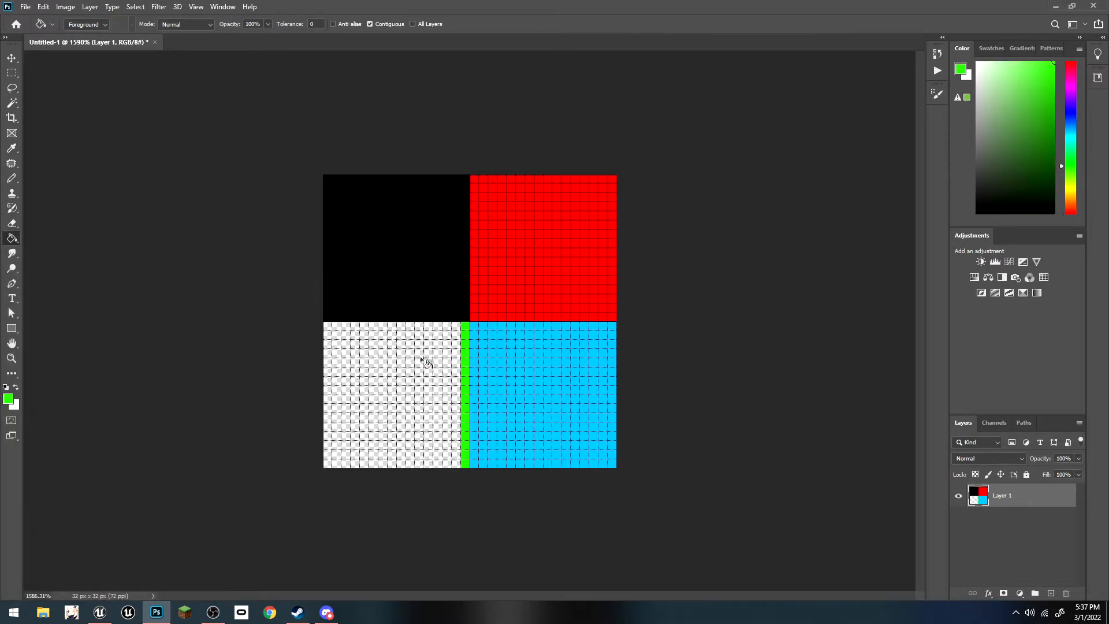
{"action": "left_click", "coordinate": [423, 362]}
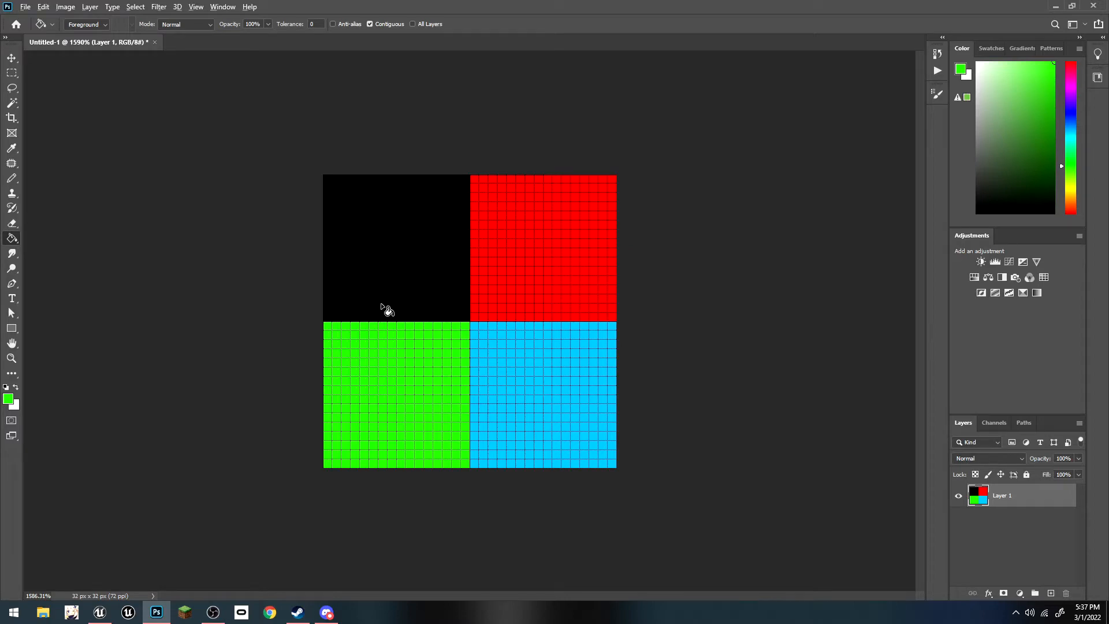
Step: Start saving the image to the computer, creating and opening a new RPGTutorial folder on the Desktop as the save location
{"action": "scroll", "coordinate": [382, 307], "scroll_direction": "up", "scroll_amount": 2, "text": "alt"}
{"action": "scroll", "coordinate": [377, 297], "scroll_direction": "down", "scroll_amount": 1, "text": "alt"}
{"action": "left_click", "coordinate": [26, 7]}
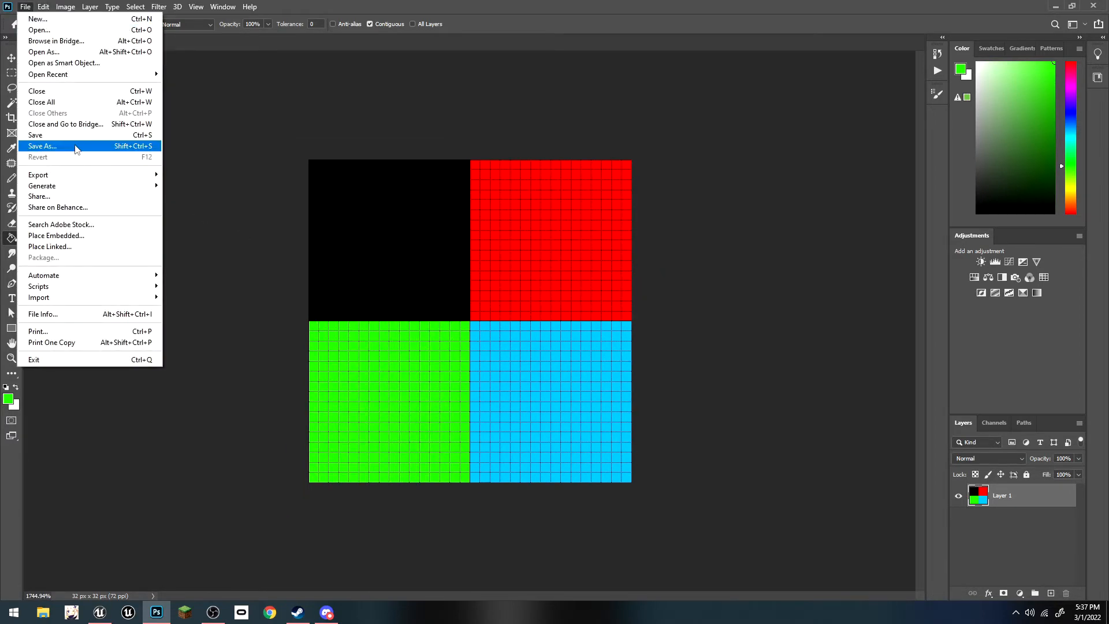
{"action": "left_click", "coordinate": [76, 147]}
{"action": "left_click", "coordinate": [630, 405]}
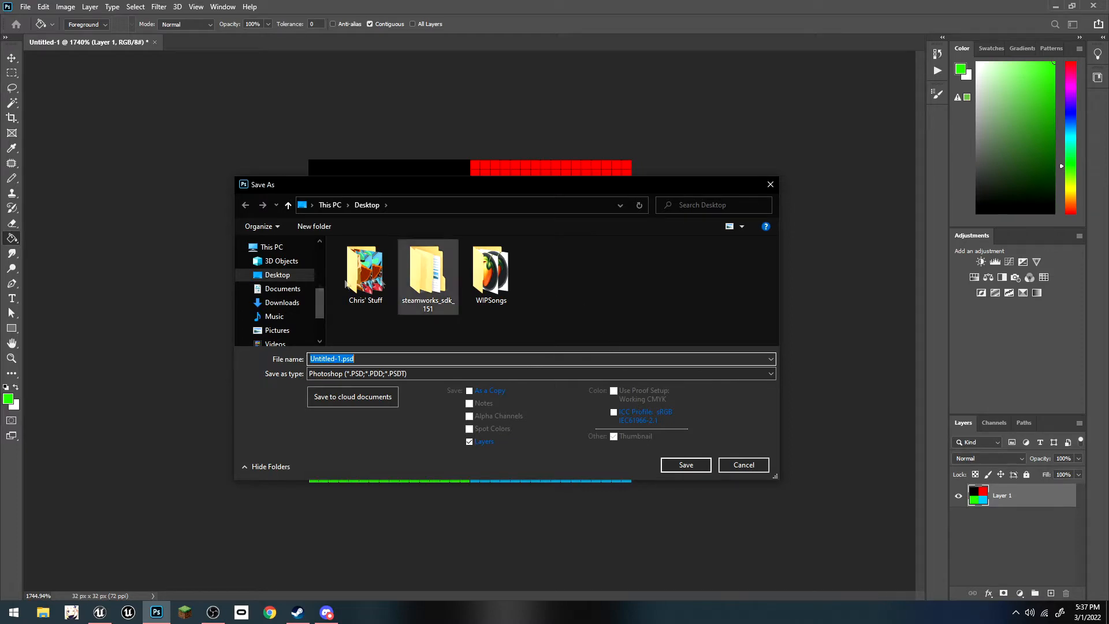
{"action": "left_click_drag", "start_coordinate": [409, 186], "coordinate": [693, 163]}
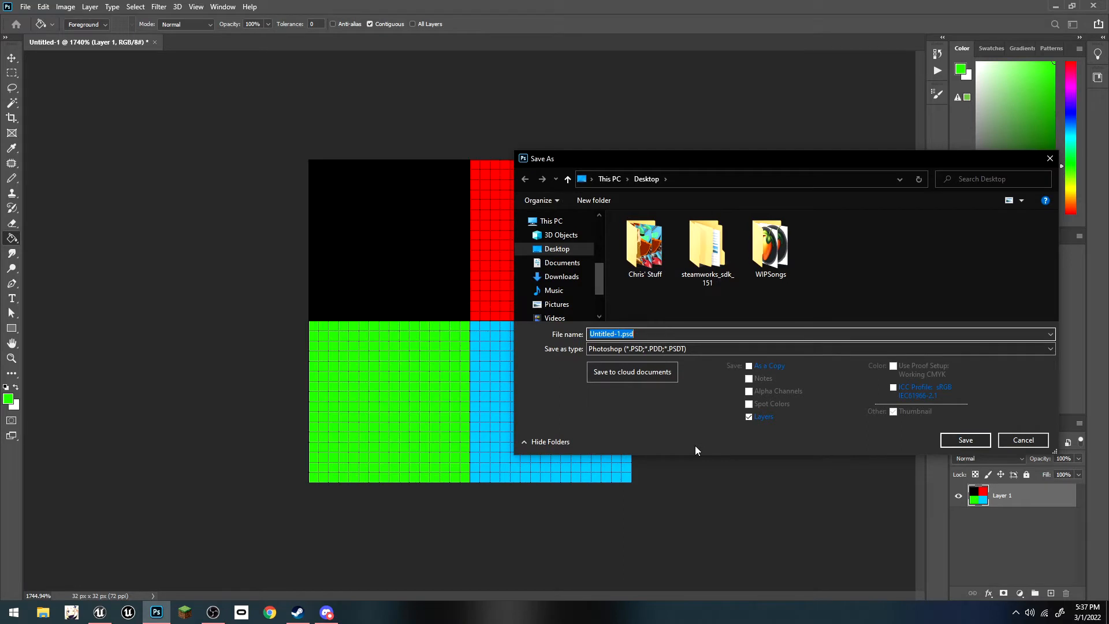
{"action": "right_click", "coordinate": [878, 258]}
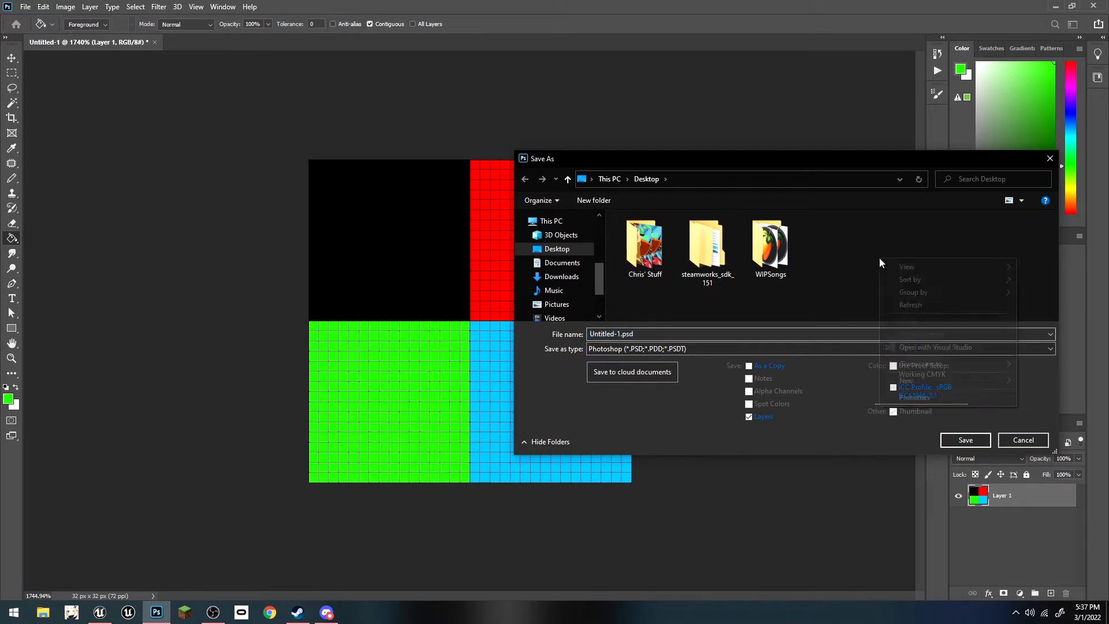
{"action": "mouse_move", "coordinate": [952, 385]}
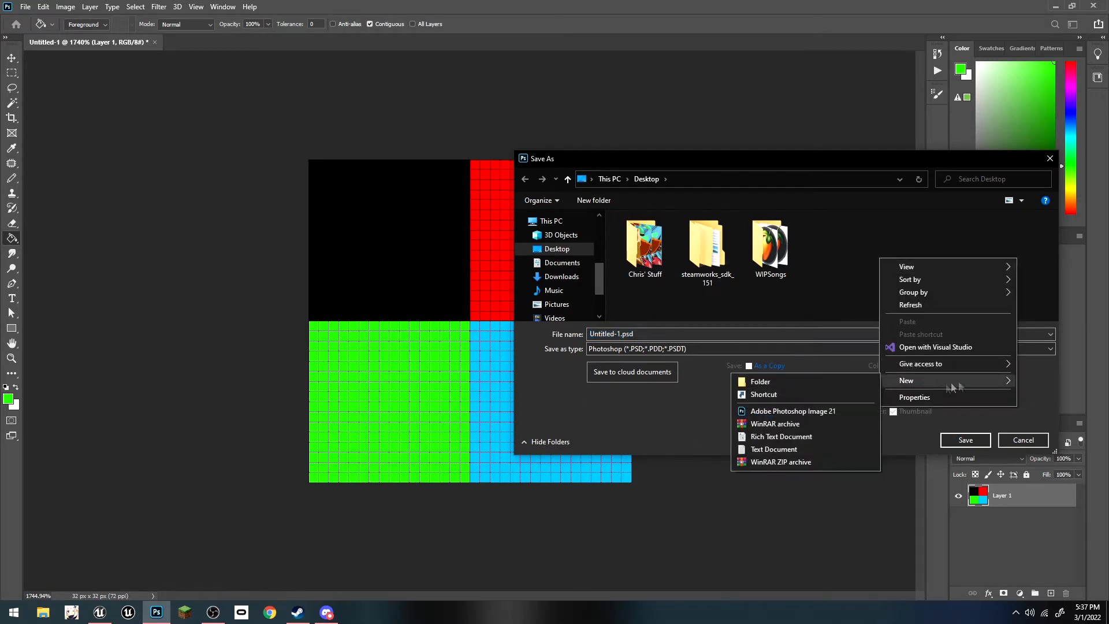
{"action": "left_click", "coordinate": [812, 382]}
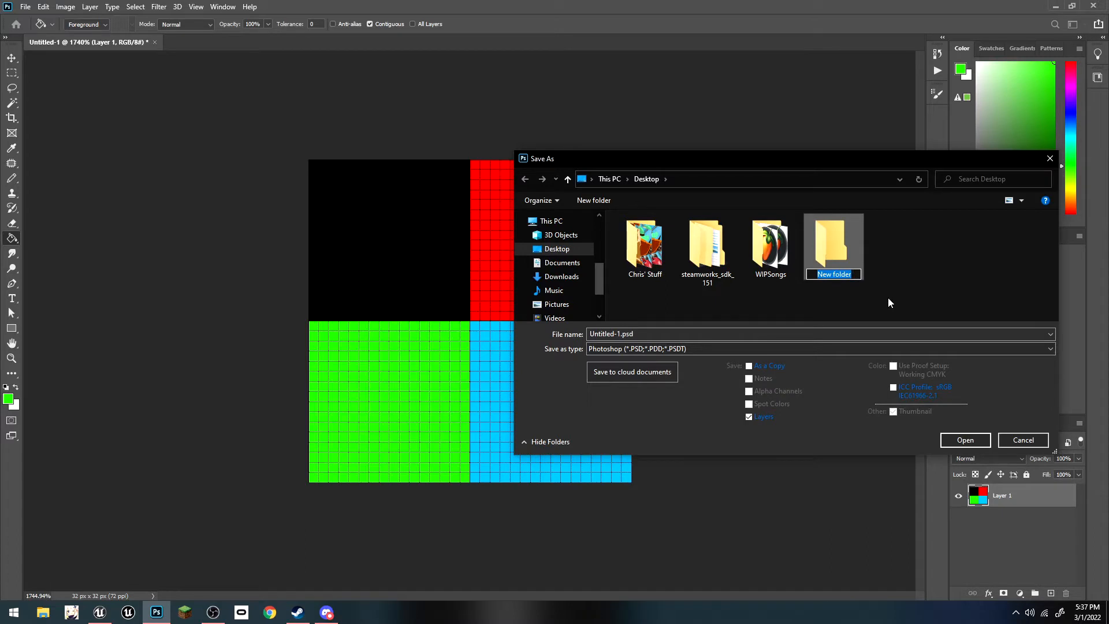
{"action": "type", "text": "RPGTutorial"}
{"action": "key", "text": "Return"}
{"action": "double_click", "coordinate": [827, 251]}
Step: Create a Tilemaps folder inside RPGTutorial and open it as the save location
{"action": "right_click", "coordinate": [810, 284]}
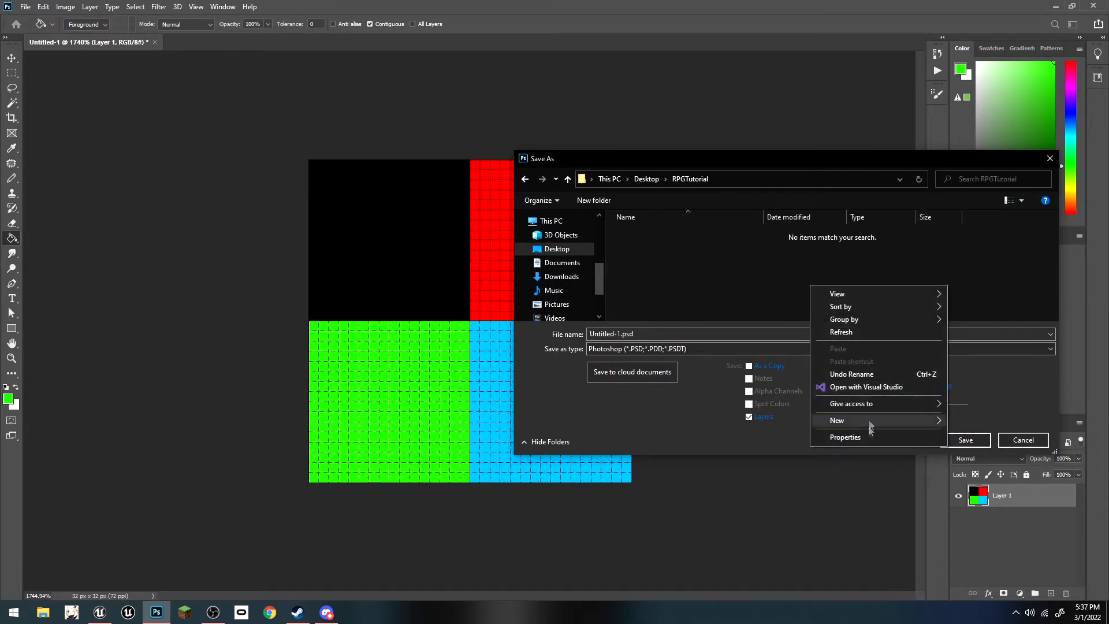
{"action": "mouse_move", "coordinate": [880, 422]}
{"action": "left_click", "coordinate": [959, 418]}
{"action": "type", "text": "Tilemaps"}
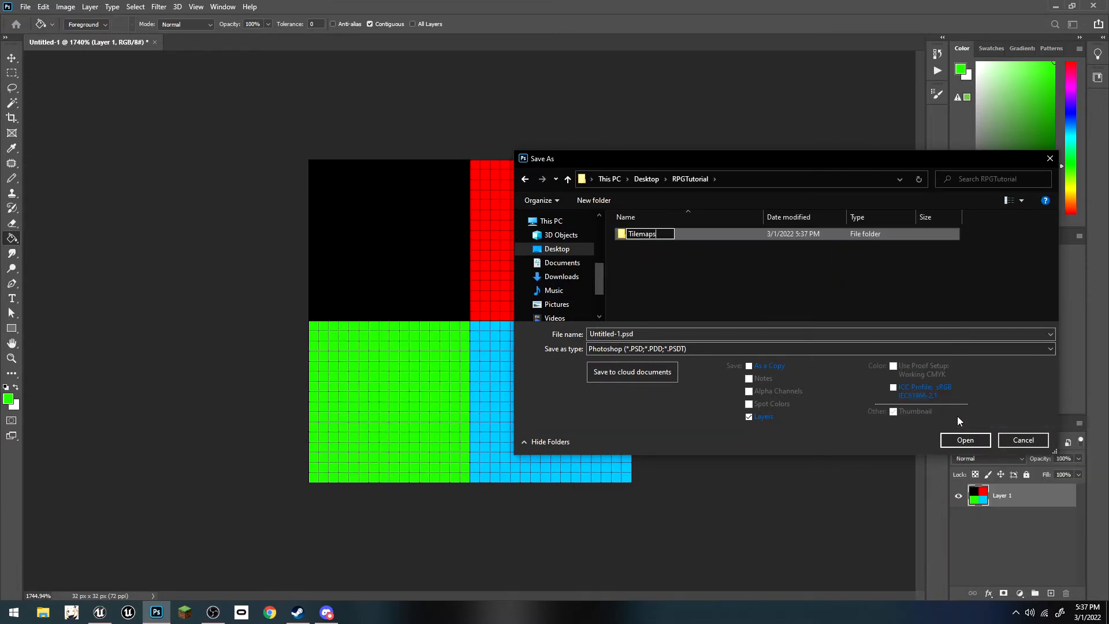
{"action": "key", "text": "Return"}
{"action": "double_click", "coordinate": [642, 233]}
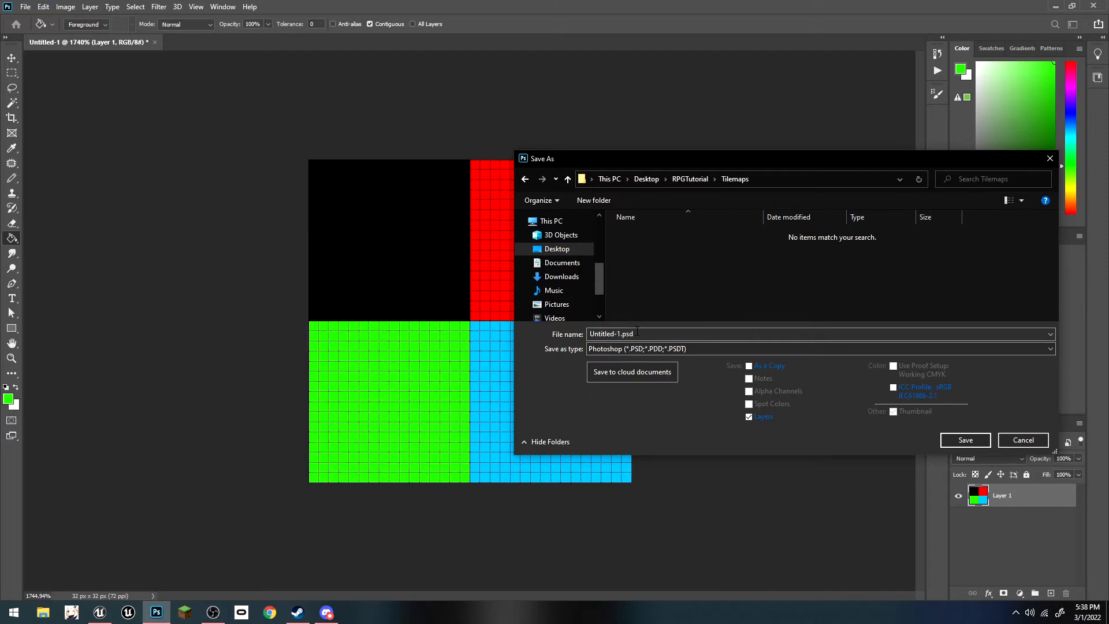
Step: Save the image as TutTileMap in Photoshop format with Maximize Compatibility on
{"action": "type", "text": "TutTileMap"}
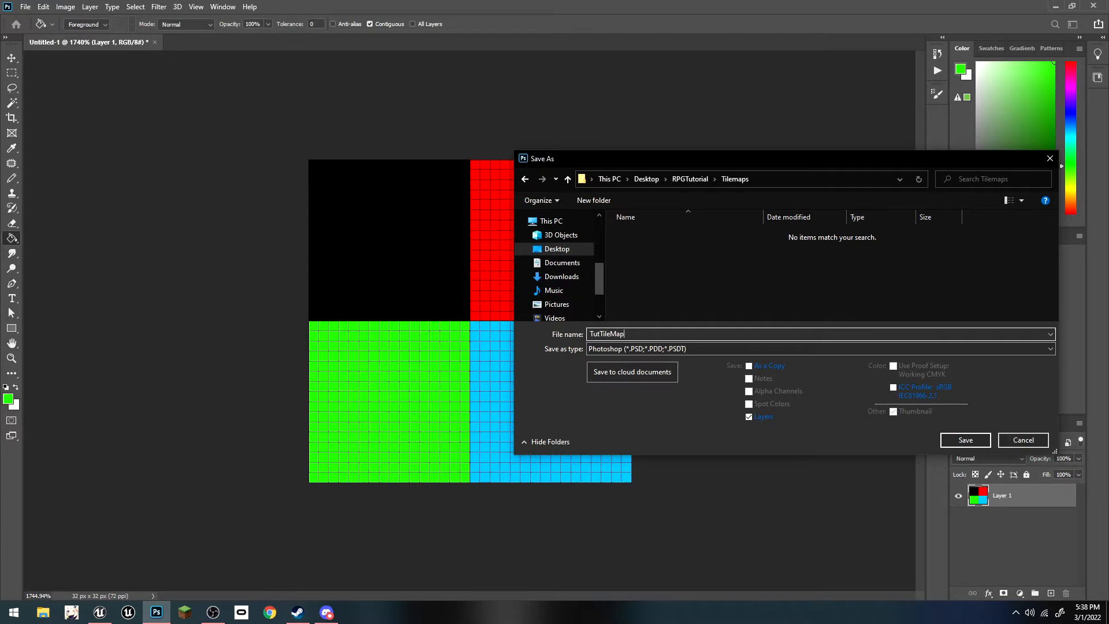
{"action": "key", "text": "Return"}
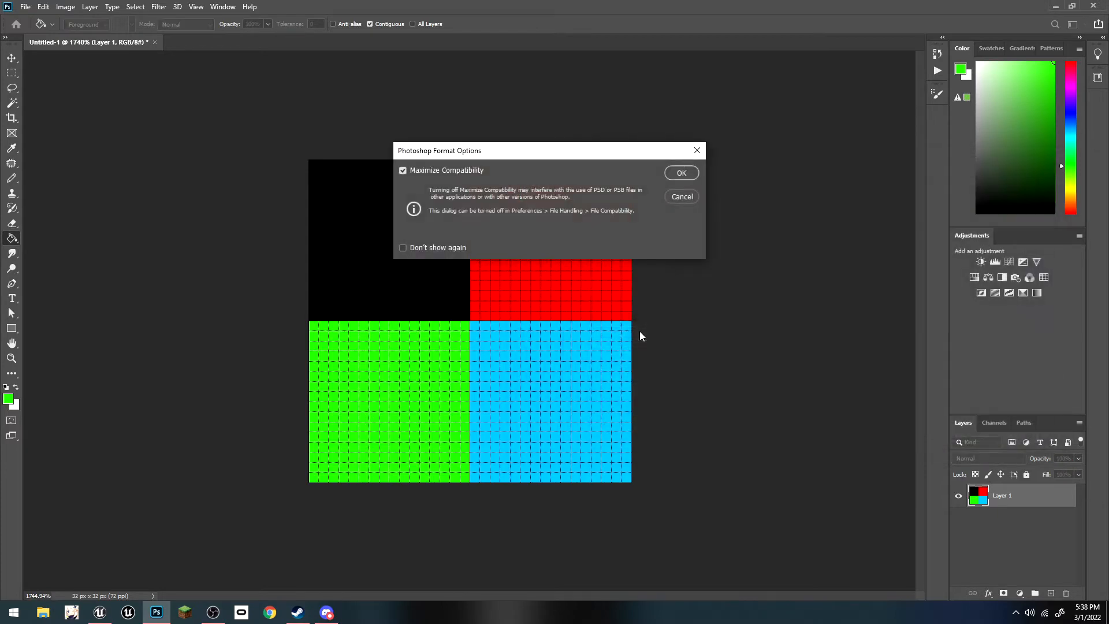
{"action": "left_click", "coordinate": [682, 172]}
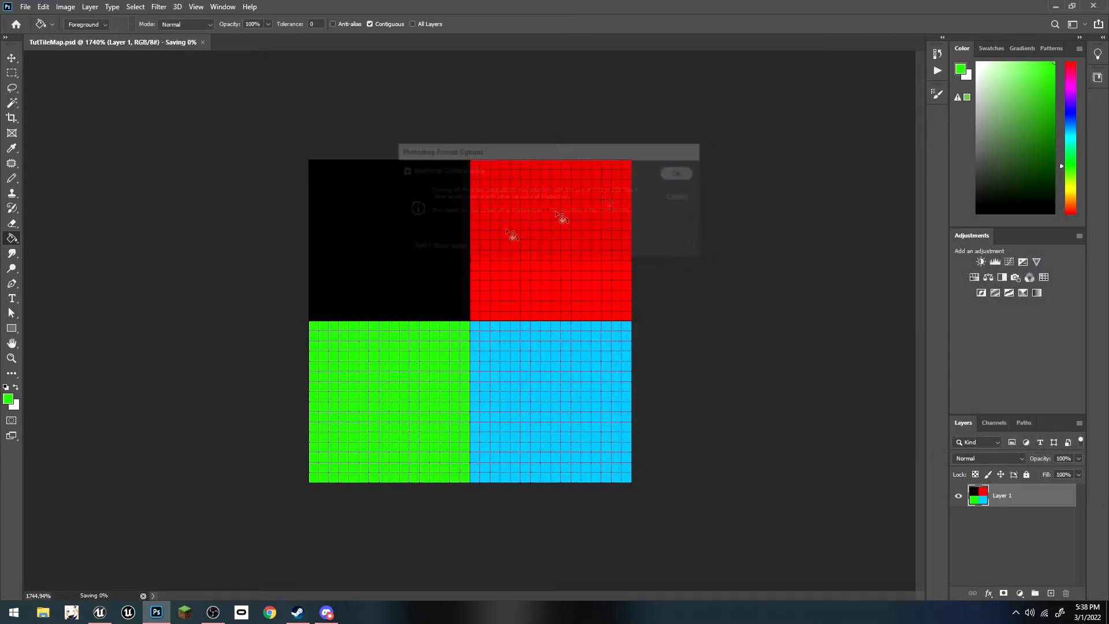
Step: Switch back to the Unreal Editor, create a folder named Tilemap in Content, and open it
{"action": "left_click", "coordinate": [111, 610]}
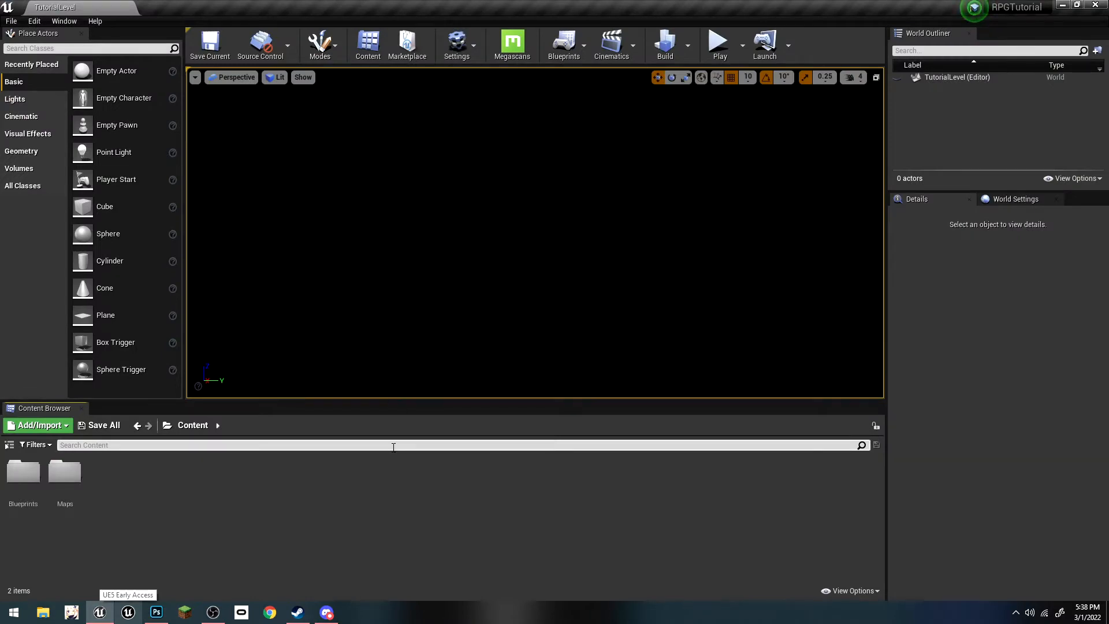
{"action": "left_click", "coordinate": [157, 612]}
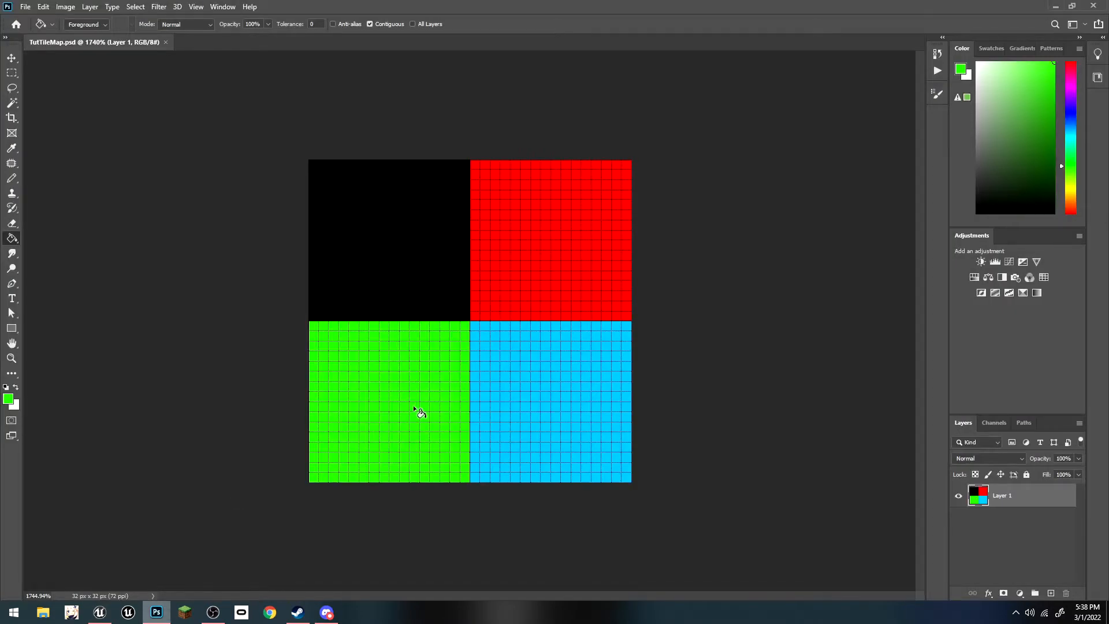
{"action": "left_click", "coordinate": [100, 612]}
{"action": "right_click", "coordinate": [108, 532]}
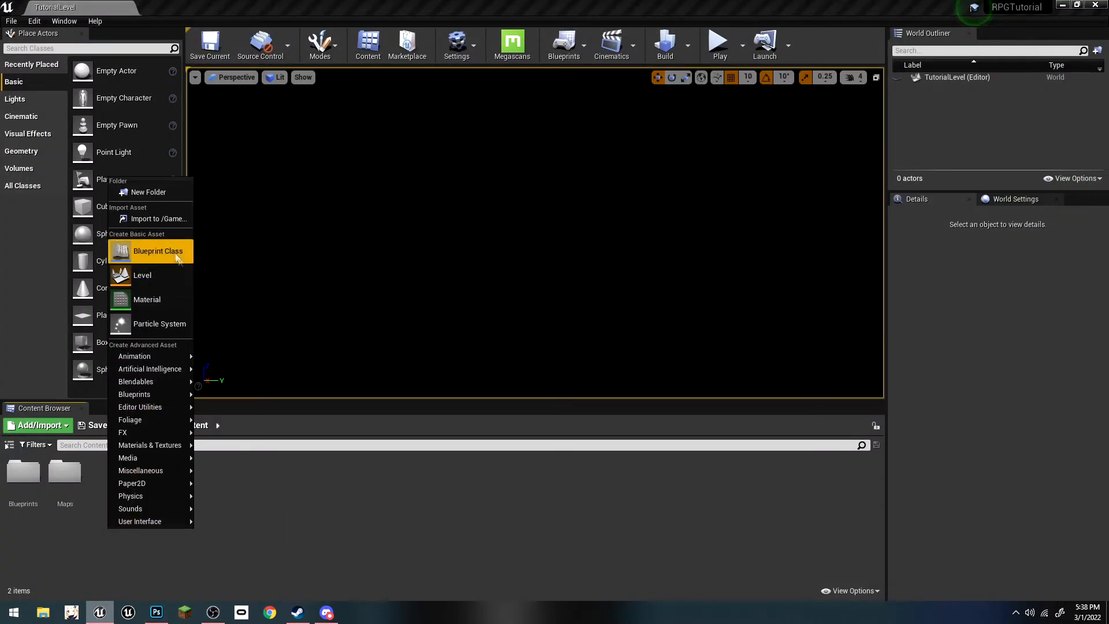
{"action": "left_click", "coordinate": [134, 197]}
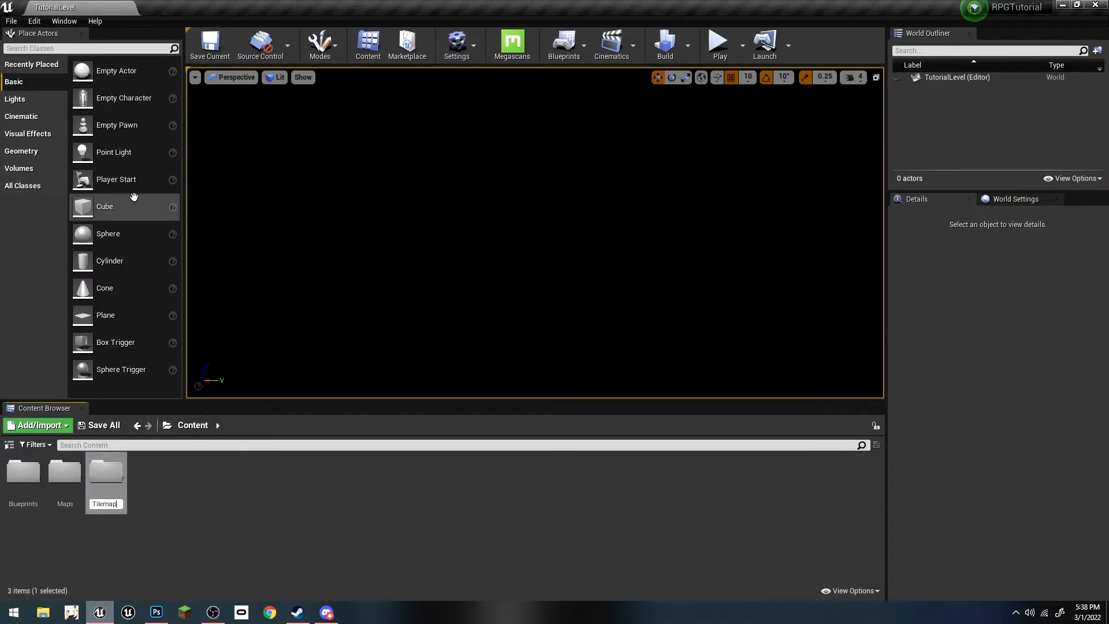
{"action": "type", "text": "Tilemap"}
{"action": "key", "text": "Return"}
{"action": "double_click", "coordinate": [105, 472]}
Step: Create a folder named Tutorial inside the Tilemap folder
{"action": "right_click", "coordinate": [115, 488]}
{"action": "mouse_move", "coordinate": [121, 480]}
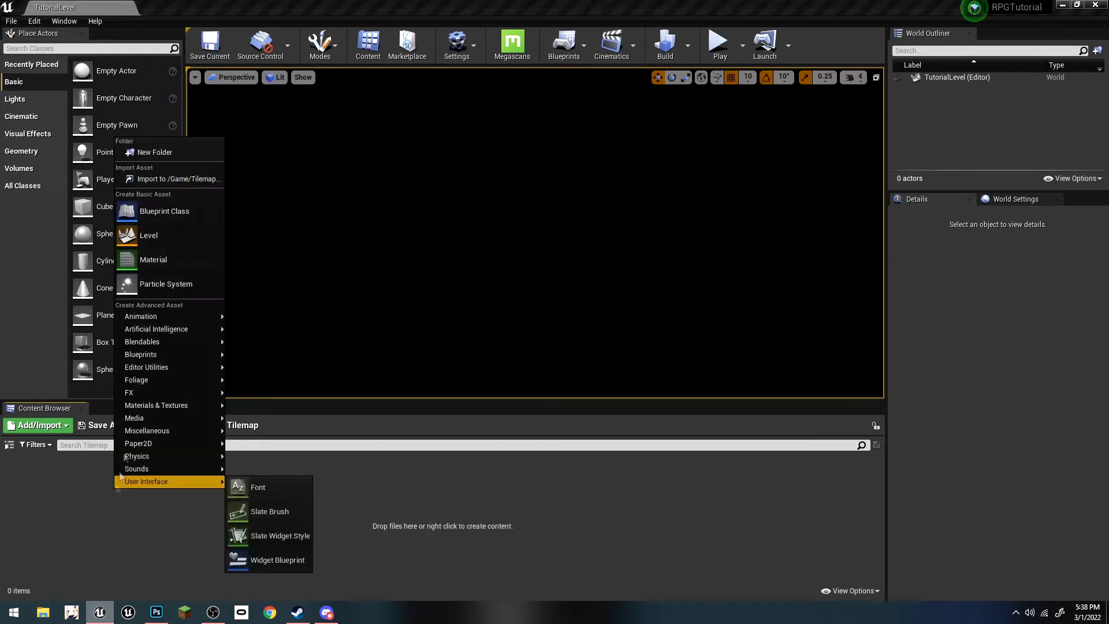
{"action": "left_click", "coordinate": [166, 154]}
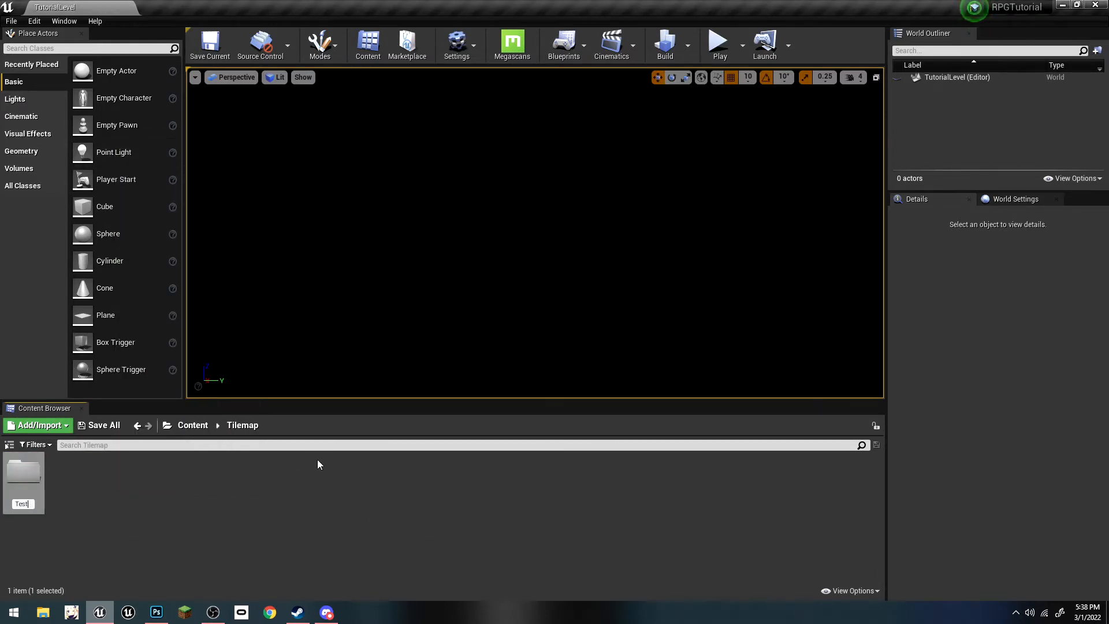
{"action": "type", "text": "Tutorial"}
{"action": "key", "text": "Return"}
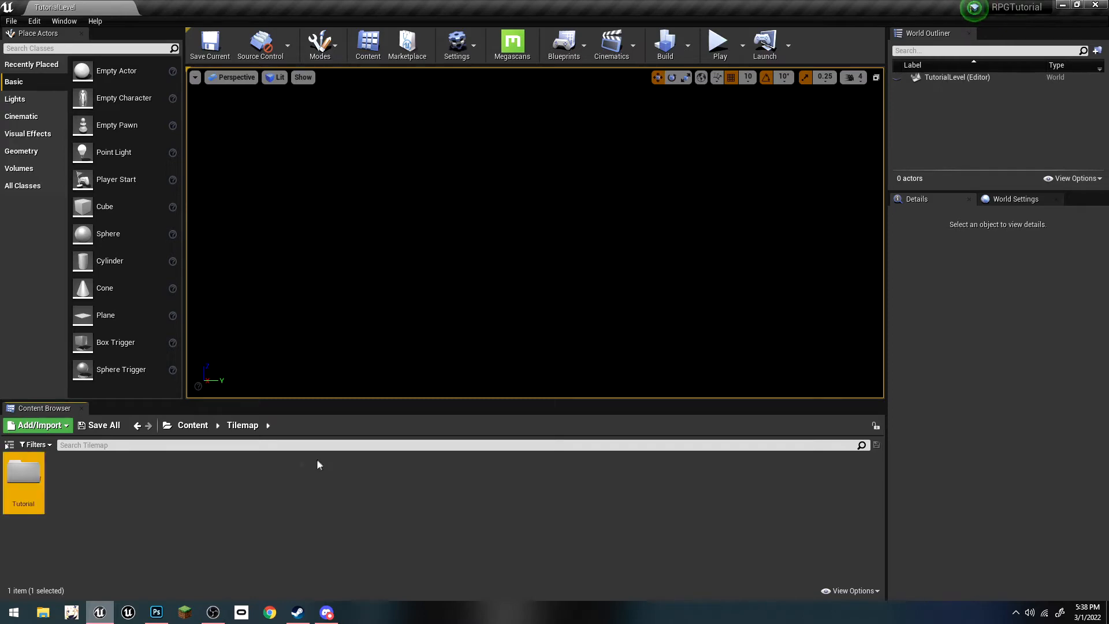
Step: Import the TutTileMap image from the RPGTutorial project's Tilemaps folder on the desktop into the Tutorial content folder
{"action": "double_click", "coordinate": [23, 475]}
{"action": "left_click", "coordinate": [38, 425]}
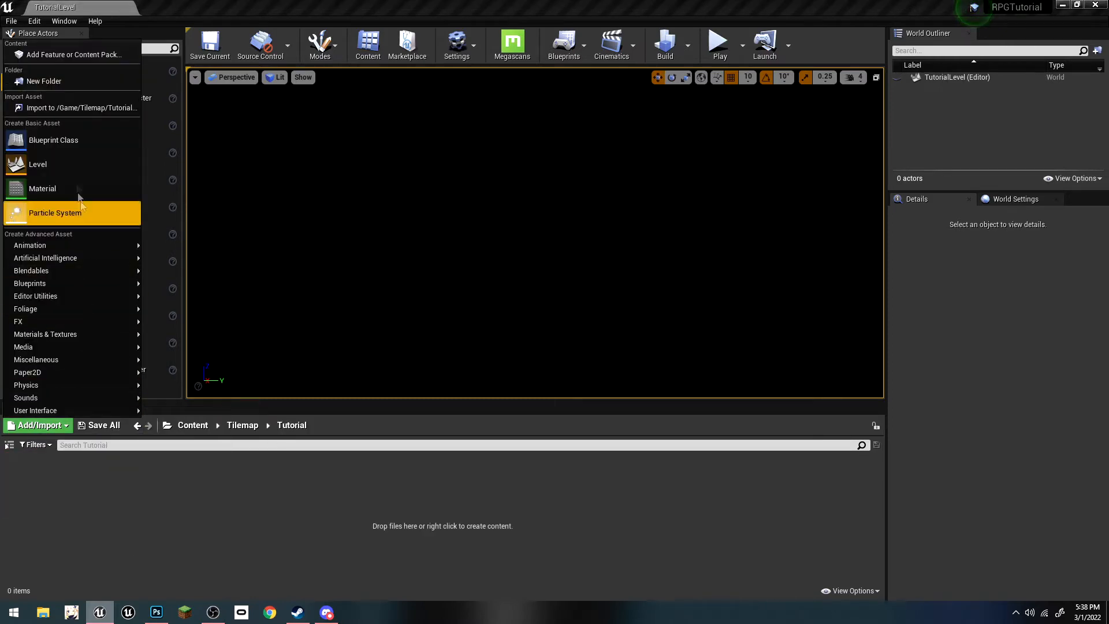
{"action": "left_click", "coordinate": [75, 108]}
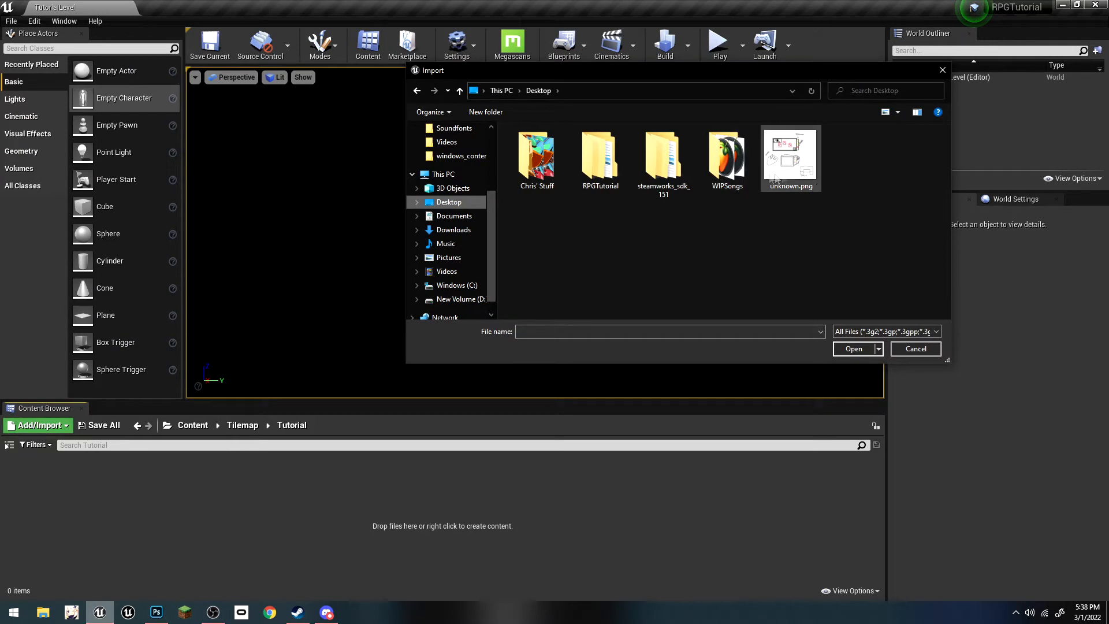
{"action": "double_click", "coordinate": [600, 154]}
{"action": "double_click", "coordinate": [538, 148]}
{"action": "double_click", "coordinate": [554, 149]}
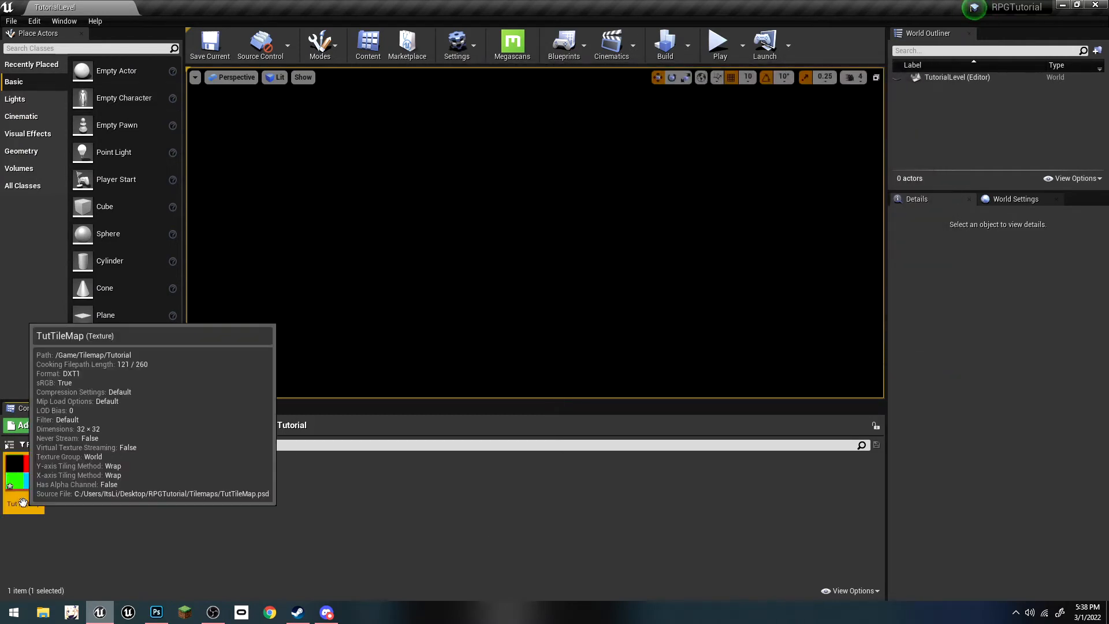
Step: Apply the Paper2D texture settings to the TutTileMap texture and create a tile set from it
{"action": "right_click", "coordinate": [24, 478]}
{"action": "mouse_move", "coordinate": [139, 165]}
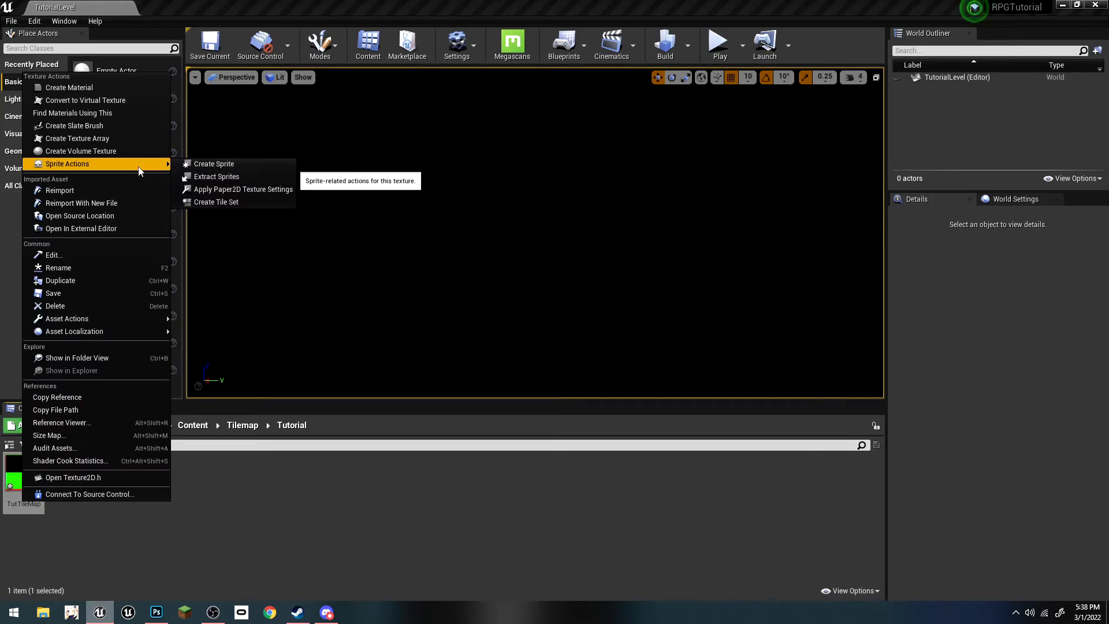
{"action": "left_click", "coordinate": [255, 190]}
{"action": "right_click", "coordinate": [13, 470]}
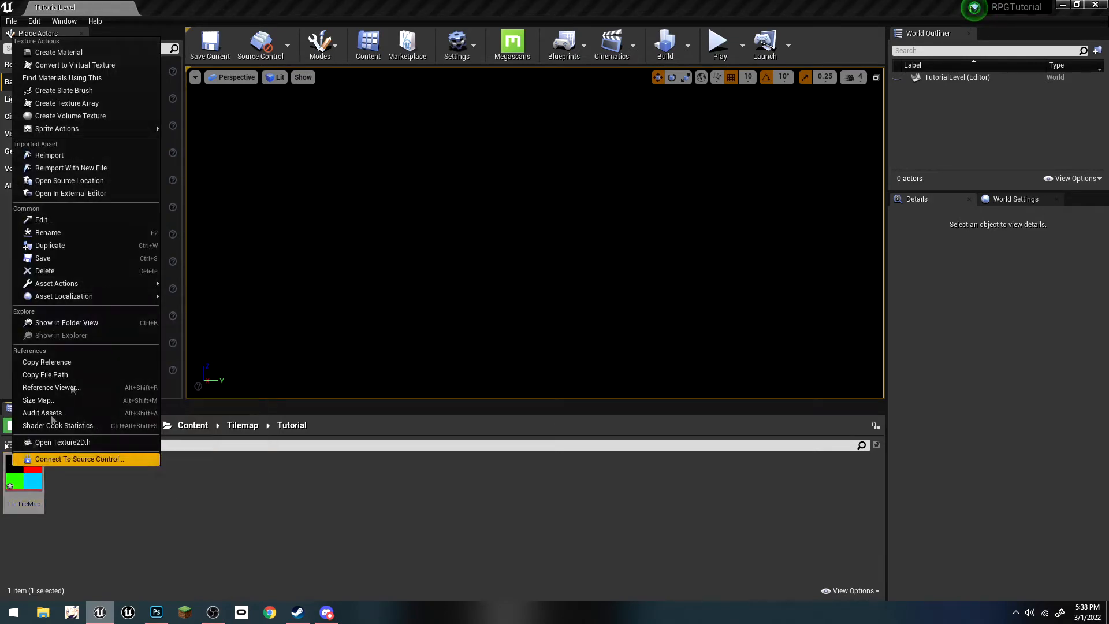
{"action": "mouse_move", "coordinate": [150, 128]}
{"action": "left_click", "coordinate": [206, 167]}
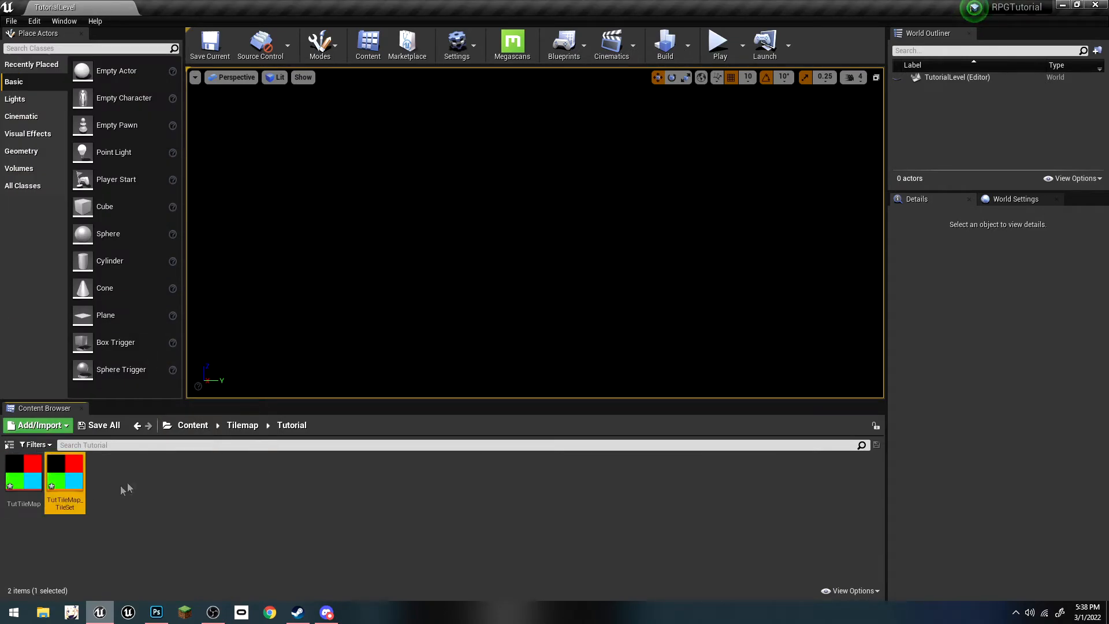
Step: Open the TutTileMap_TileSet asset and set its tile size to 16 x 16
{"action": "double_click", "coordinate": [64, 497]}
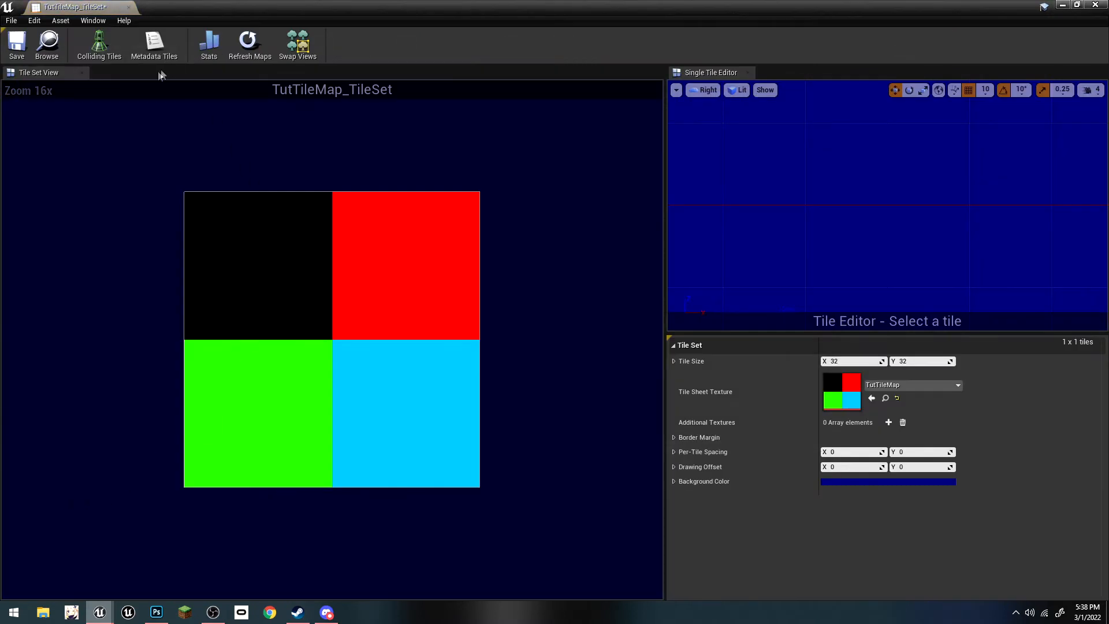
{"action": "left_click", "coordinate": [840, 361]}
{"action": "type", "text": "16"}
{"action": "key", "text": "Return"}
{"action": "type", "text": "16"}
{"action": "key", "text": "Return"}
Step: Add a box collision shape to the black tile and turn on the display of colliding tiles
{"action": "left_click", "coordinate": [317, 254]}
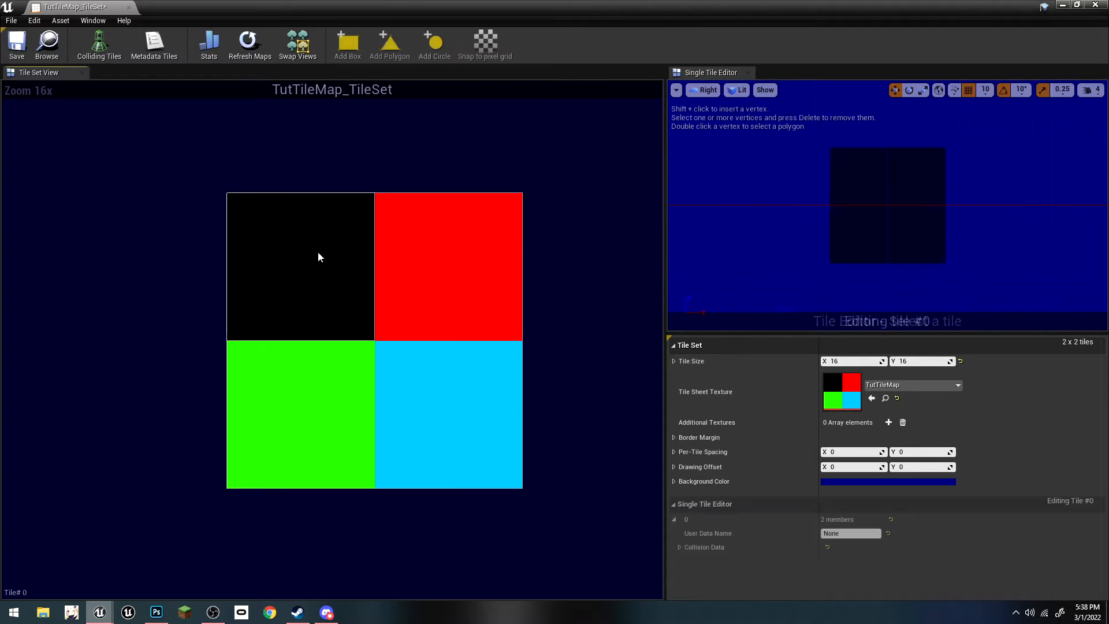
{"action": "left_click", "coordinate": [347, 47]}
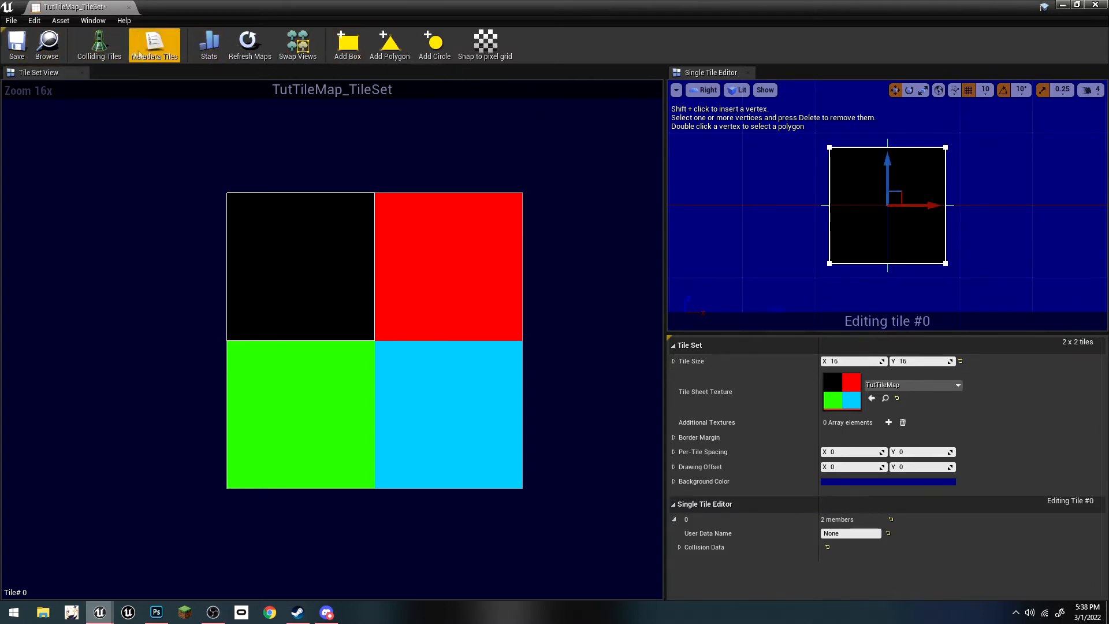
{"action": "left_click", "coordinate": [99, 46]}
{"action": "scroll", "coordinate": [312, 269], "scroll_direction": "down", "scroll_amount": 2}
{"action": "scroll", "coordinate": [323, 263], "scroll_direction": "up", "scroll_amount": 4}
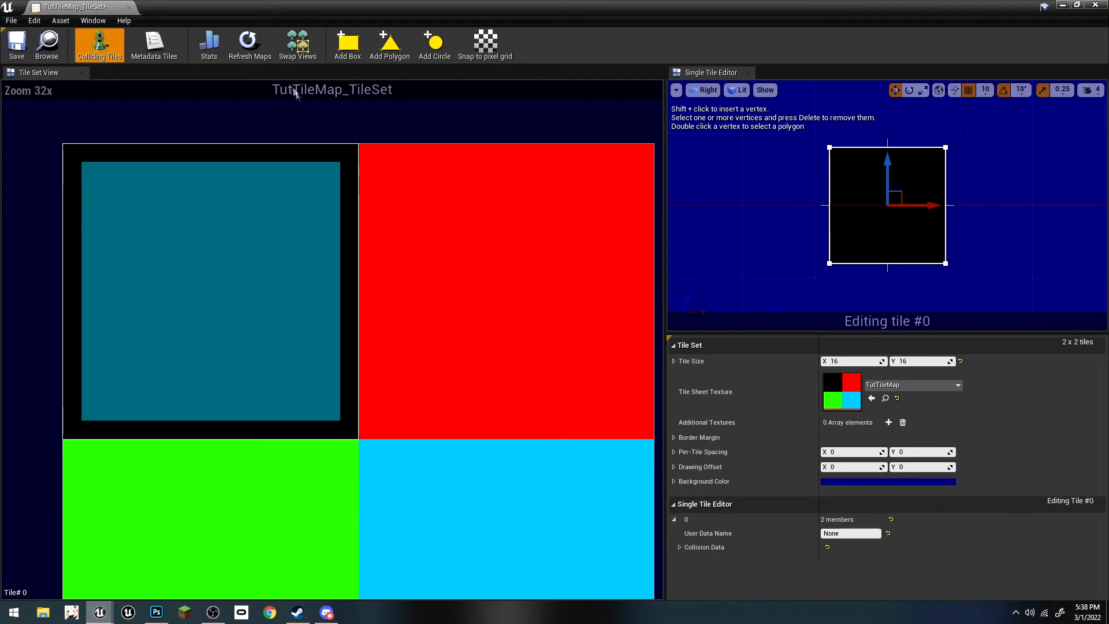
{"action": "scroll", "coordinate": [358, 259], "scroll_direction": "down", "scroll_amount": 2}
Step: Add a box collision shape to the light blue tile and save the tile set
{"action": "left_click", "coordinate": [384, 301]}
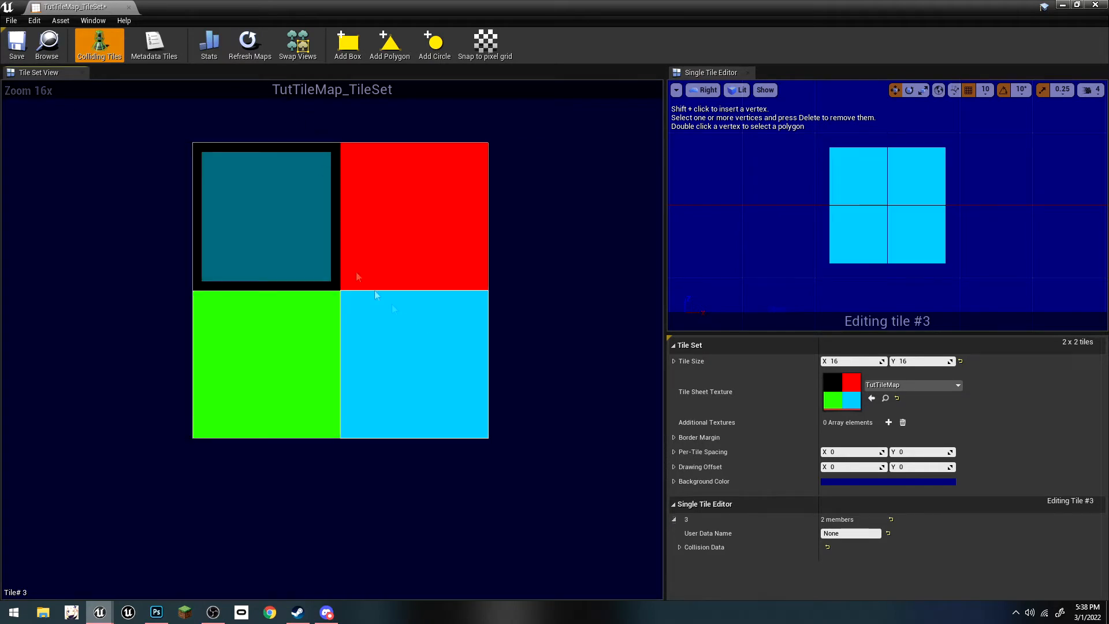
{"action": "left_click", "coordinate": [347, 46]}
{"action": "left_click", "coordinate": [17, 45]}
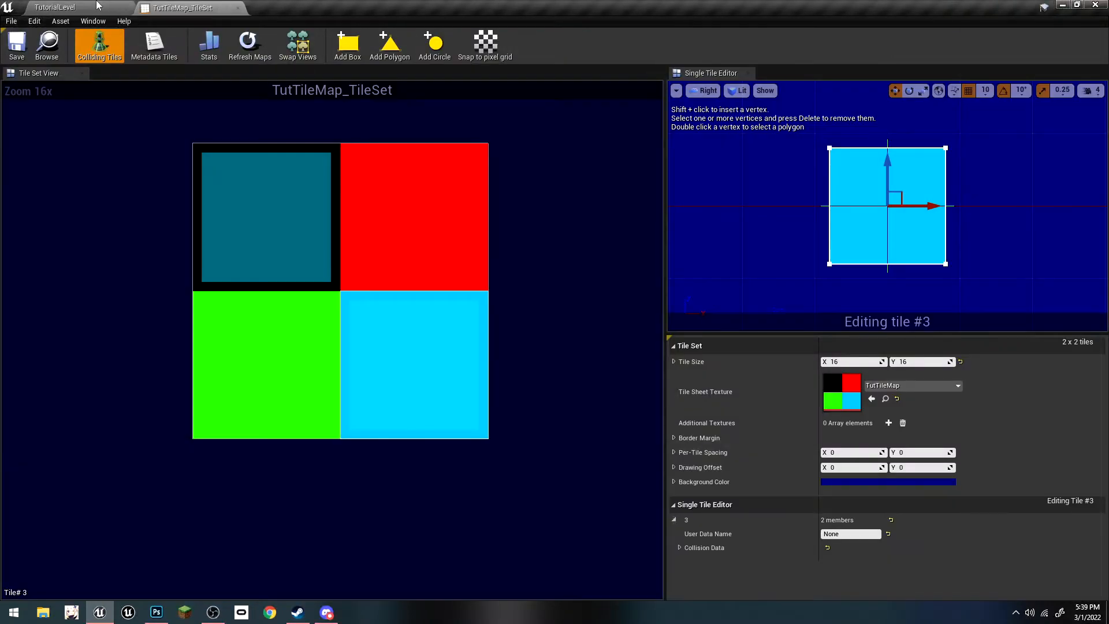
Step: Return to the level editor and create a tile map from the tile set, keeping the suggested name
{"action": "left_click", "coordinate": [97, 5]}
{"action": "right_click", "coordinate": [65, 480]}
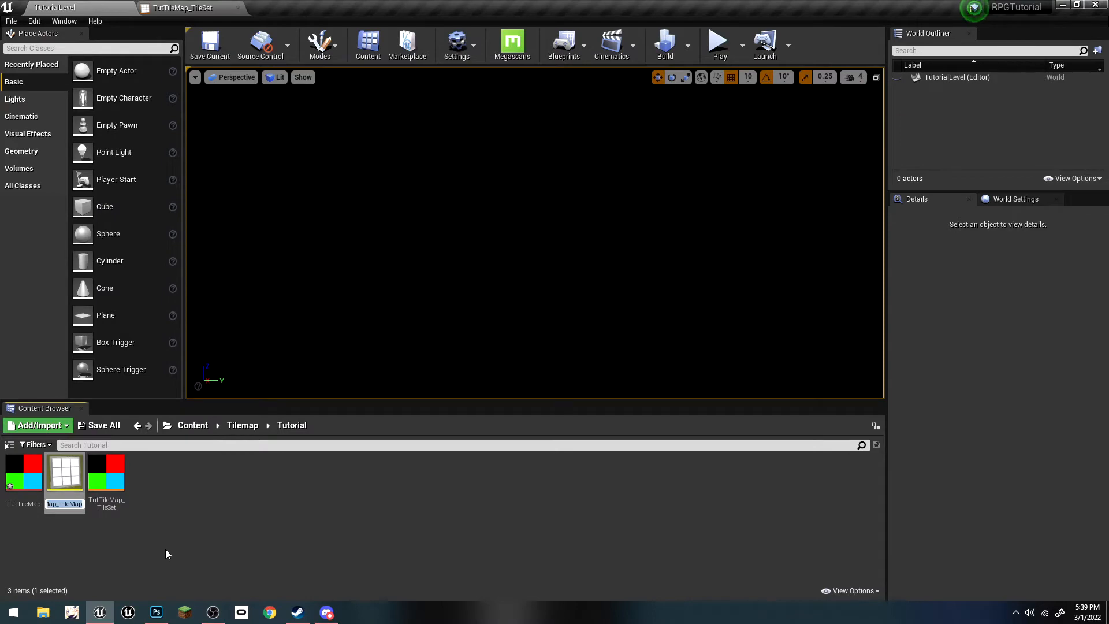
{"action": "key", "text": "Return"}
Step: Open the TutTileMap_TileMap asset and set both its map width and map height to 20
{"action": "double_click", "coordinate": [65, 472]}
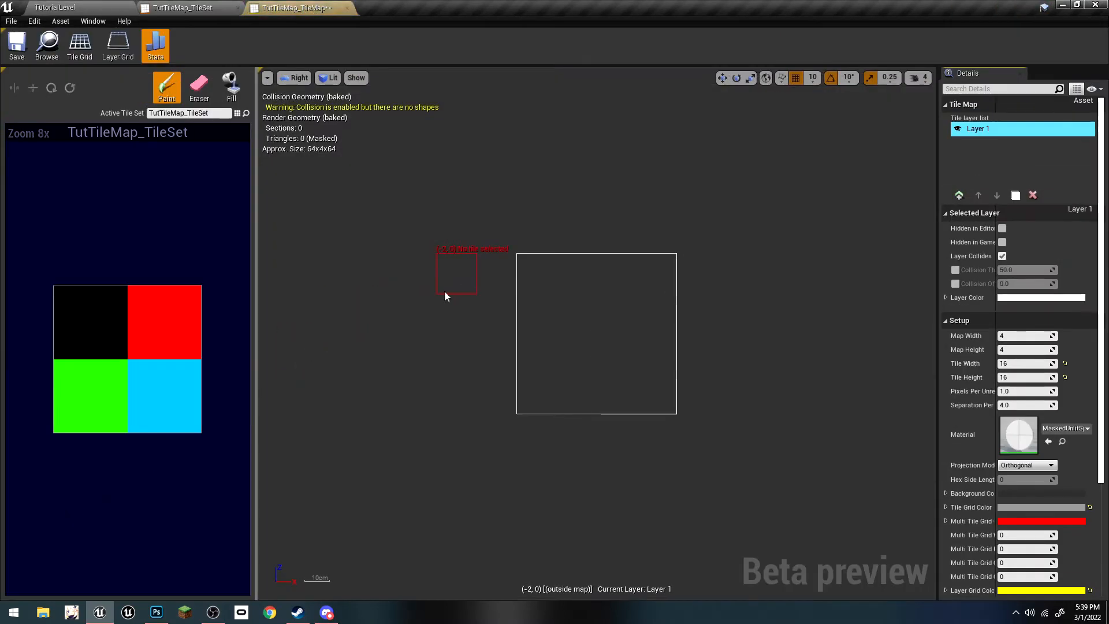
{"action": "scroll", "coordinate": [738, 283], "scroll_direction": "up", "scroll_amount": 1}
{"action": "scroll", "coordinate": [982, 313], "scroll_direction": "down", "scroll_amount": 1}
{"action": "left_click", "coordinate": [1015, 317]}
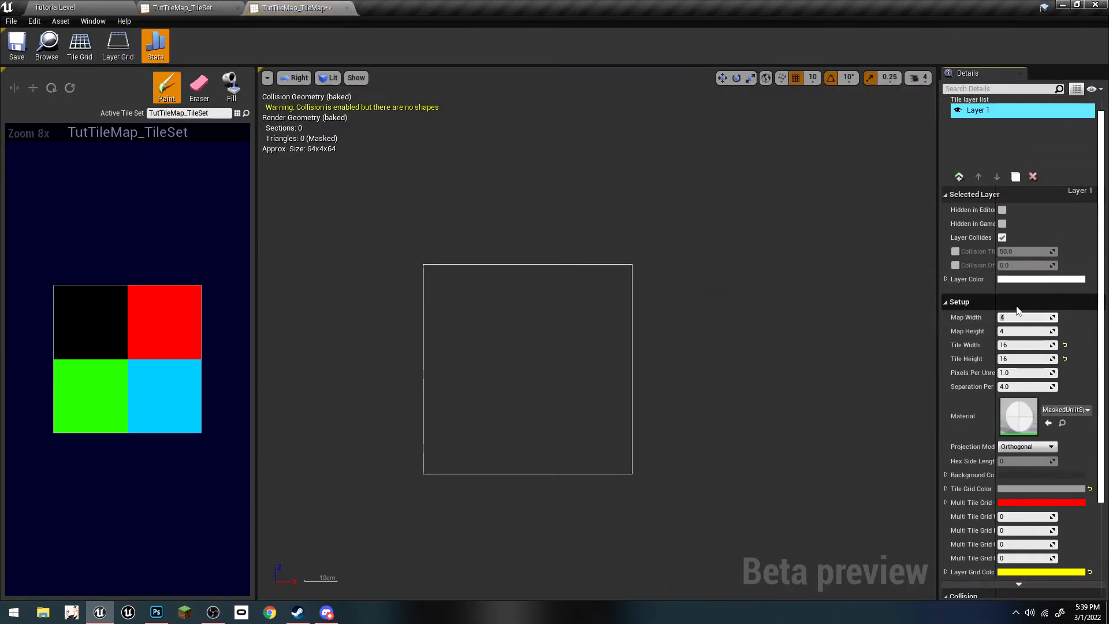
{"action": "type", "text": "20"}
{"action": "key", "text": "Tab"}
{"action": "key", "text": "Return"}
Step: Paint a one-tile-wide border of black tiles around the edge of the map, undoing the misplaced first strokes
{"action": "scroll", "coordinate": [668, 364], "scroll_direction": "down", "scroll_amount": 2}
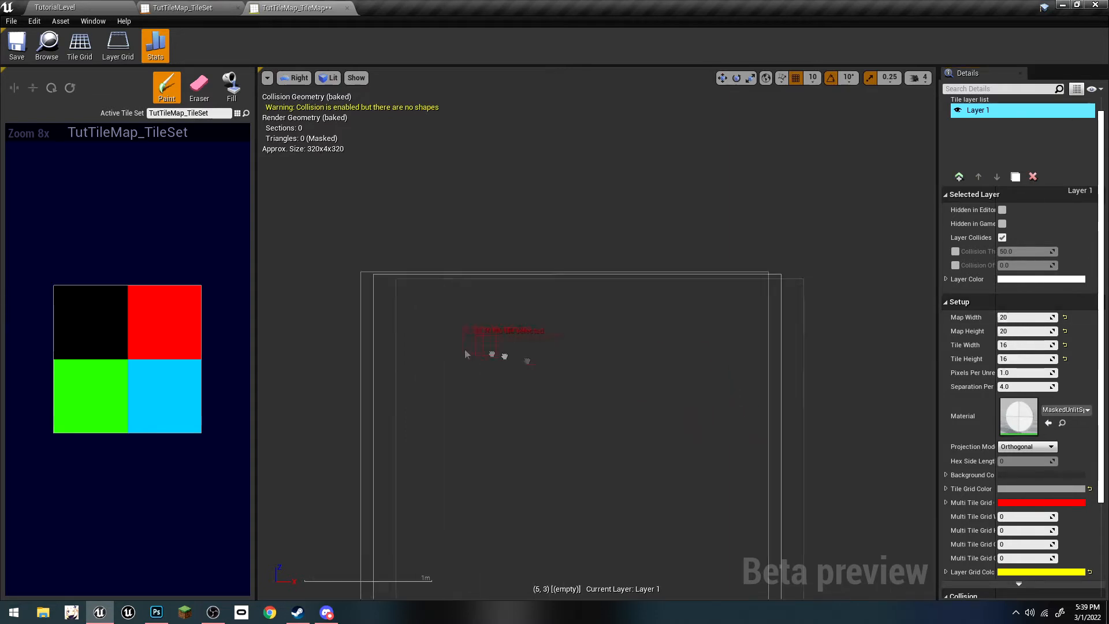
{"action": "right_click_drag", "start_coordinate": [458, 393], "coordinate": [443, 220]}
{"action": "left_click_drag", "start_coordinate": [368, 134], "coordinate": [371, 286]}
{"action": "key", "text": "ctrl+z"}
{"action": "key", "text": "ctrl+z"}
{"action": "left_click_drag", "start_coordinate": [366, 245], "coordinate": [368, 440]}
{"action": "mouse_move", "coordinate": [371, 136]}
{"action": "left_mouse_down"}
{"action": "mouse_move", "coordinate": [663, 136]}
{"action": "mouse_move", "coordinate": [677, 342]}
{"action": "mouse_move", "coordinate": [676, 441]}
{"action": "mouse_move", "coordinate": [368, 441]}
{"action": "left_mouse_up"}
Step: Fill the empty area inside the black border with the green tile
{"action": "left_click", "coordinate": [230, 86]}
{"action": "left_click", "coordinate": [508, 272]}
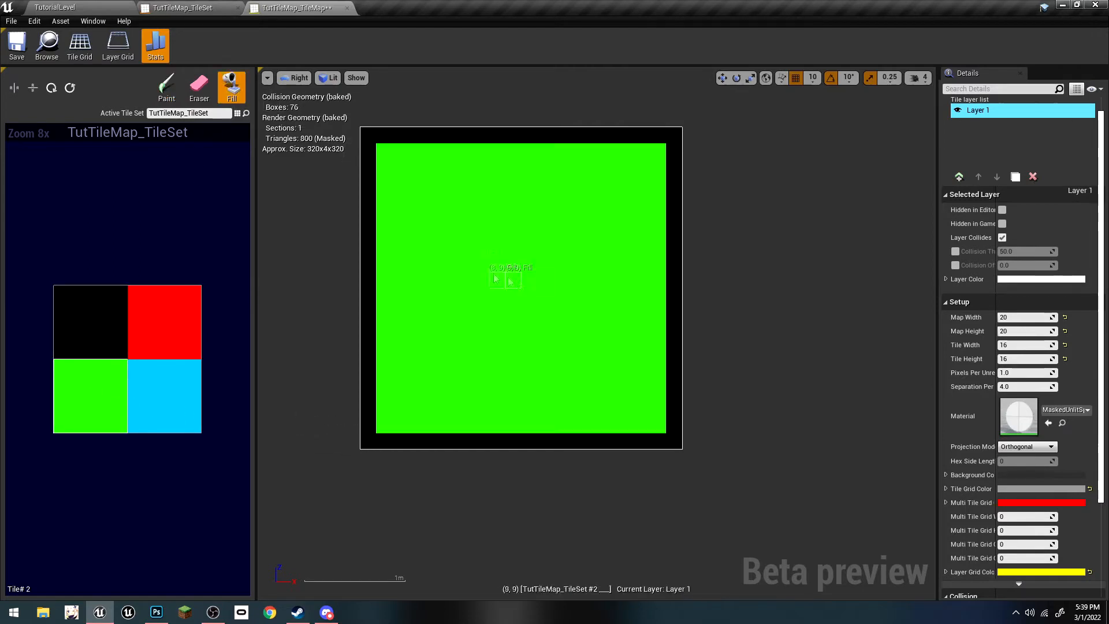
Step: Paint a strip of light blue tiles along the lower edge of the green area, inside the black border
{"action": "left_click", "coordinate": [167, 87]}
{"action": "left_click", "coordinate": [165, 395]}
{"action": "left_click", "coordinate": [384, 362]}
{"action": "mouse_move", "coordinate": [439, 363]}
{"action": "left_mouse_down"}
{"action": "mouse_move", "coordinate": [630, 366]}
{"action": "mouse_move", "coordinate": [403, 378]}
{"action": "left_mouse_up"}
{"action": "mouse_move", "coordinate": [472, 401]}
{"action": "left_mouse_down"}
{"action": "mouse_move", "coordinate": [648, 388]}
{"action": "mouse_move", "coordinate": [500, 410]}
{"action": "left_mouse_up"}
{"action": "left_click_drag", "start_coordinate": [391, 421], "coordinate": [646, 420]}
{"action": "left_click_drag", "start_coordinate": [558, 426], "coordinate": [383, 426]}
Step: Paint a block of red tiles in the upper-right corner of the green area and save the tile map
{"action": "left_click", "coordinate": [172, 332]}
{"action": "right_click_drag", "start_coordinate": [625, 200], "coordinate": [586, 244]}
{"action": "scroll", "coordinate": [621, 195], "scroll_direction": "up", "scroll_amount": 3}
{"action": "mouse_move", "coordinate": [624, 197]}
{"action": "left_mouse_down"}
{"action": "mouse_move", "coordinate": [473, 254]}
{"action": "mouse_move", "coordinate": [601, 309]}
{"action": "mouse_move", "coordinate": [614, 204]}
{"action": "left_mouse_up"}
{"action": "mouse_move", "coordinate": [477, 236]}
{"action": "left_mouse_down"}
{"action": "mouse_move", "coordinate": [596, 306]}
{"action": "mouse_move", "coordinate": [471, 323]}
{"action": "mouse_move", "coordinate": [595, 287]}
{"action": "mouse_move", "coordinate": [564, 239]}
{"action": "mouse_move", "coordinate": [544, 241]}
{"action": "left_mouse_up"}
{"action": "scroll", "coordinate": [491, 263], "scroll_direction": "down", "scroll_amount": 4}
{"action": "right_click_drag", "start_coordinate": [421, 323], "coordinate": [592, 312]}
{"action": "left_click", "coordinate": [19, 46]}
Step: Place the TutTileMap_TileMap asset in TutorialLevel at location 0, 0, 0 and view it from the front
{"action": "left_click", "coordinate": [66, 7]}
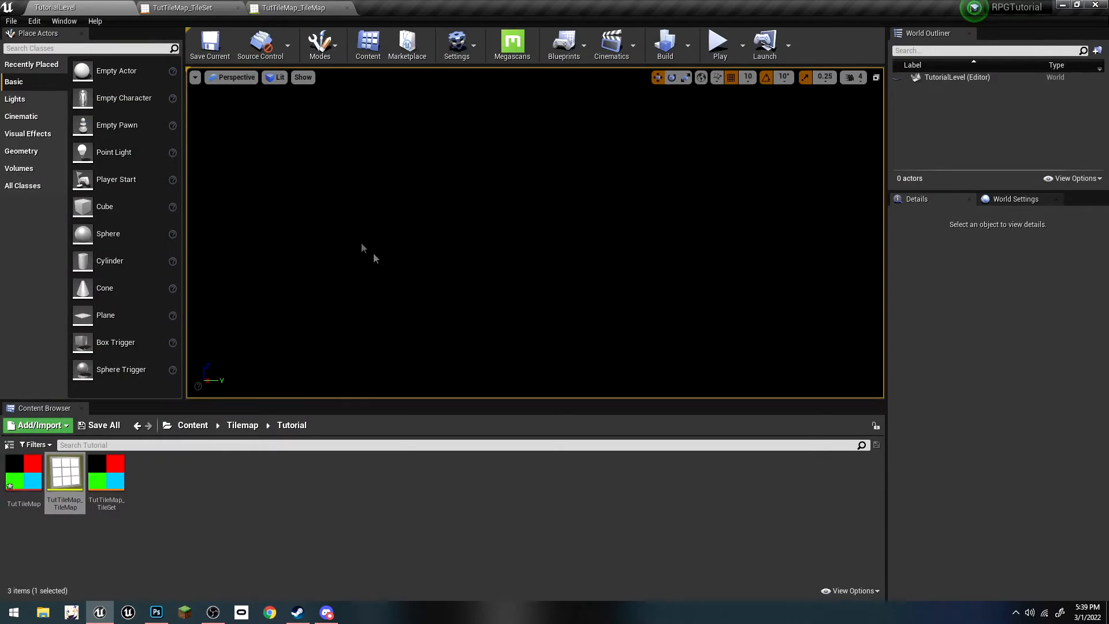
{"action": "left_click_drag", "start_coordinate": [65, 480], "coordinate": [456, 266]}
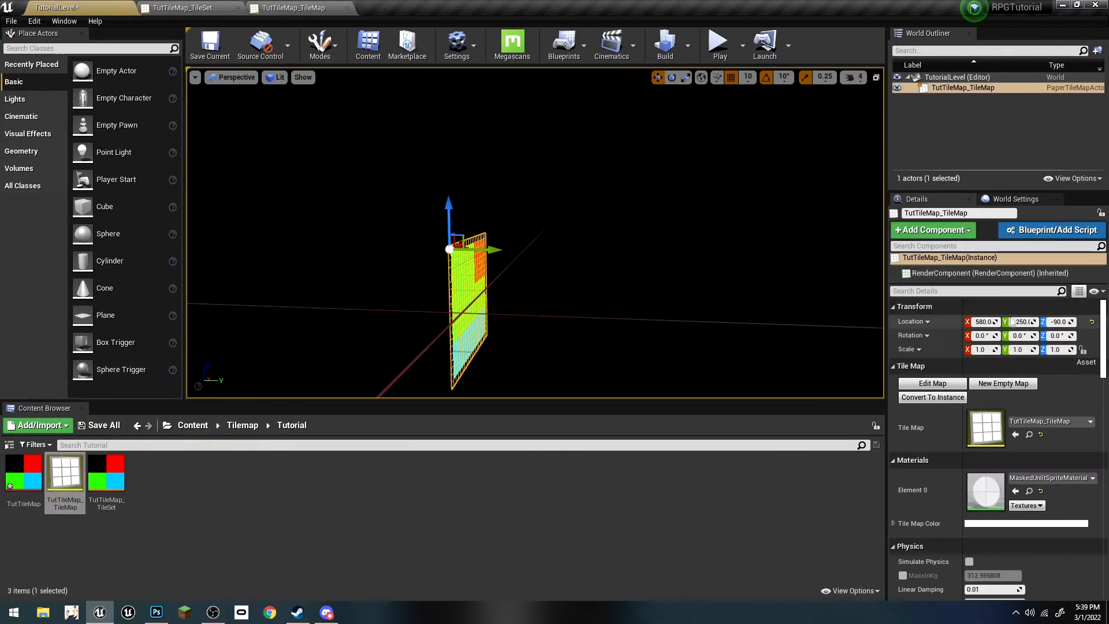
{"action": "key", "text": "Tab"}
{"action": "type", "text": "0"}
{"action": "key", "text": "Tab"}
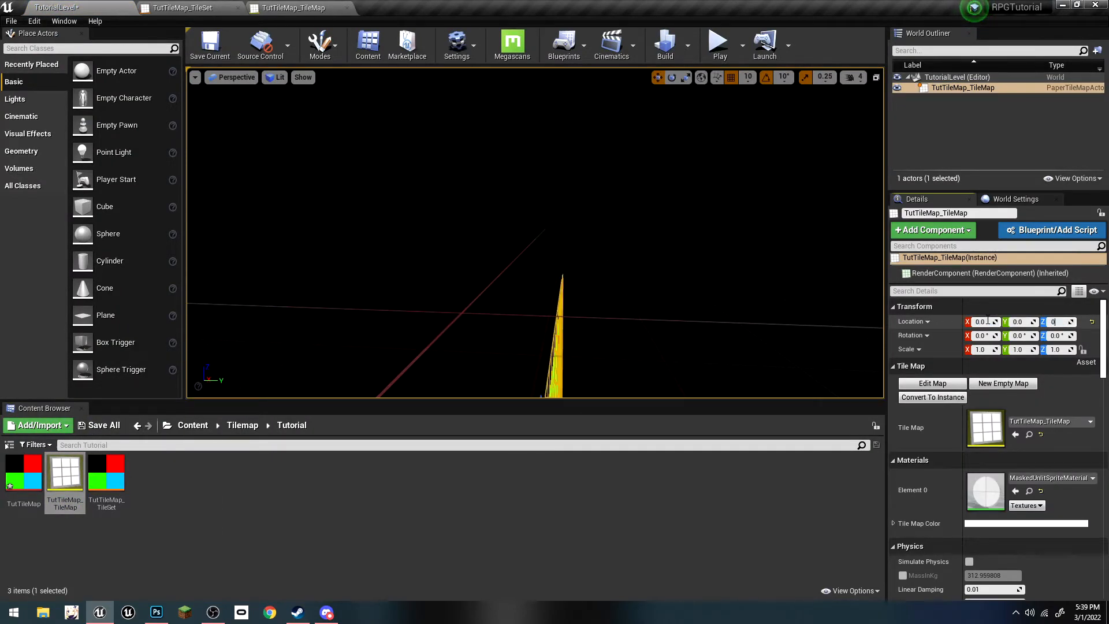
{"action": "type", "text": "0"}
{"action": "key", "text": "Return"}
{"action": "right_click_drag", "start_coordinate": [579, 317], "coordinate": [404, 341]}
{"action": "key", "text": "w"}
{"action": "key", "text": "s"}
{"action": "right_click_drag", "start_coordinate": [744, 323], "coordinate": [667, 291]}
{"action": "key", "text": "w"}
{"action": "left_click", "coordinate": [744, 281]}
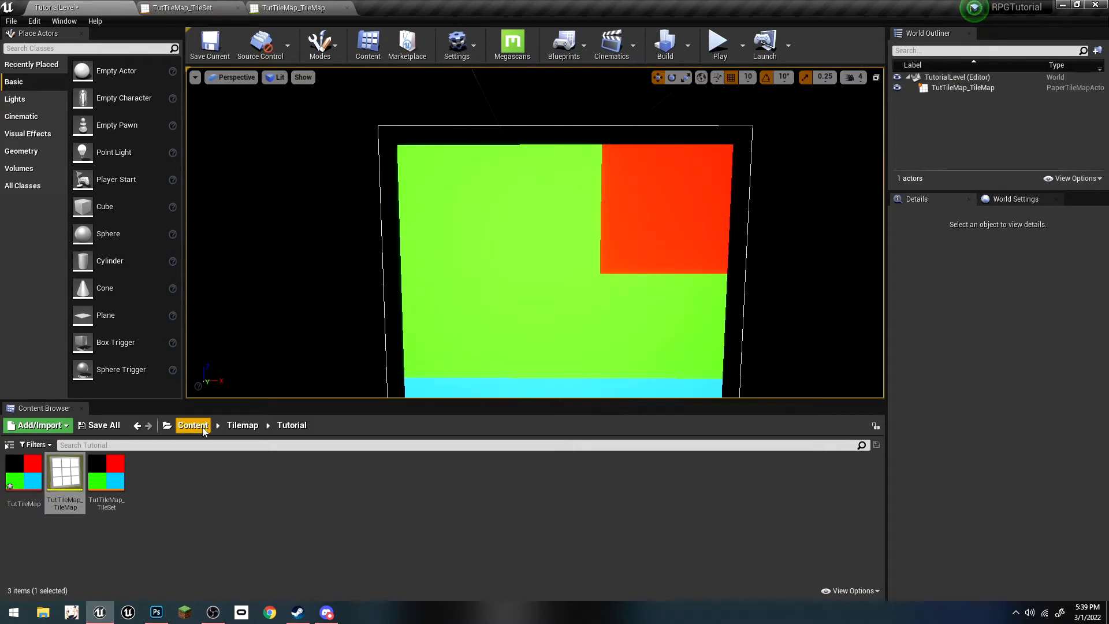
Step: Create a folder named Character inside the Blueprints content folder
{"action": "left_click", "coordinate": [237, 425]}
{"action": "left_click", "coordinate": [186, 426]}
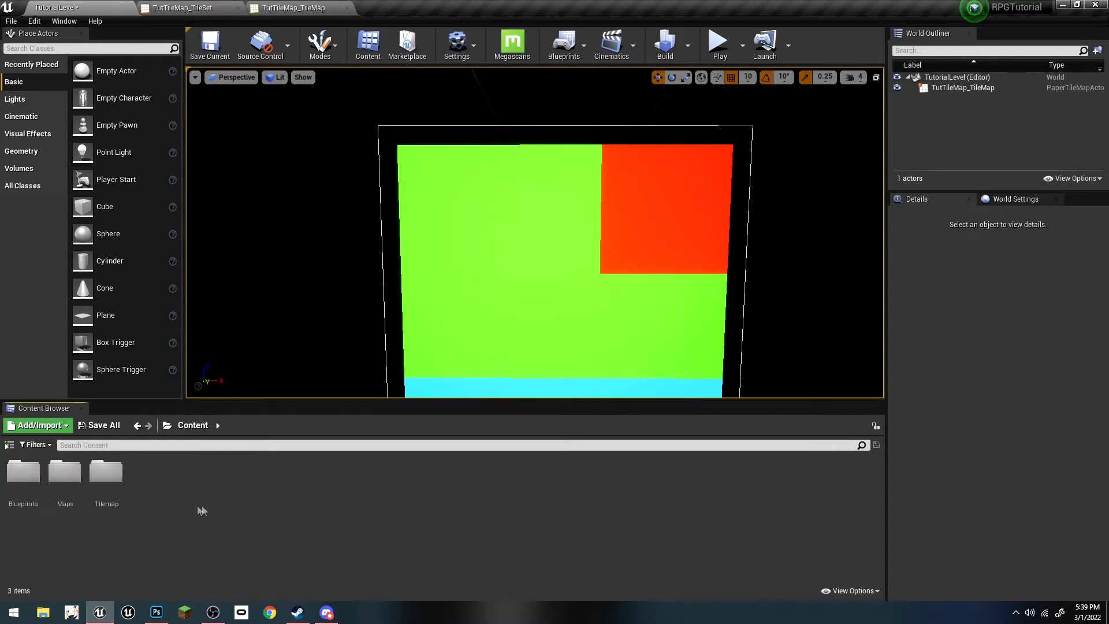
{"action": "double_click", "coordinate": [23, 471]}
{"action": "right_click", "coordinate": [171, 523]}
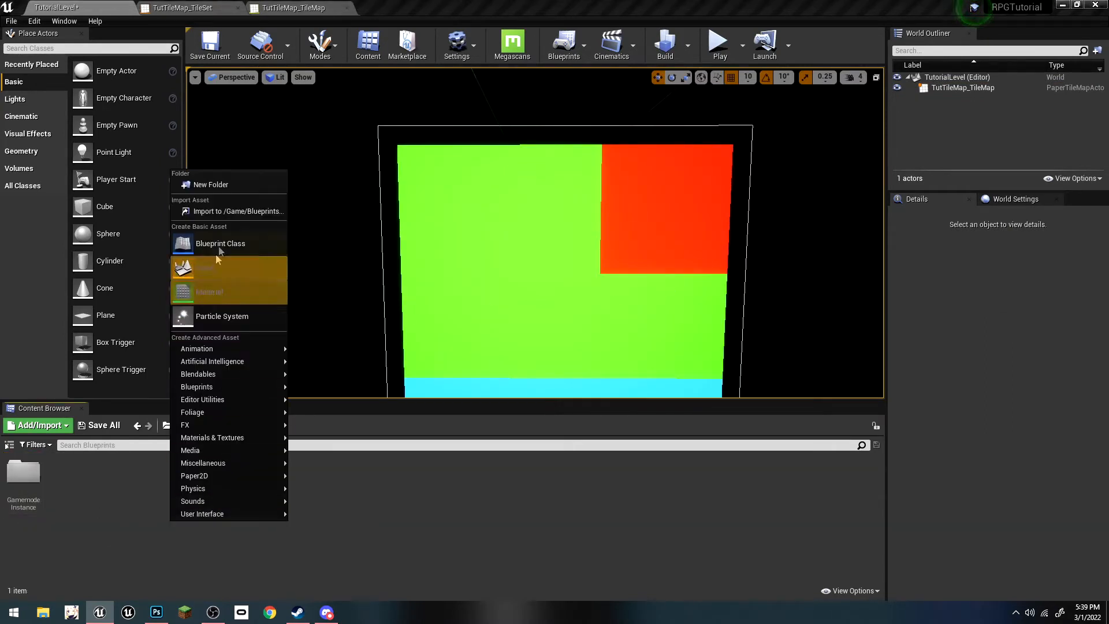
{"action": "left_click", "coordinate": [210, 185]}
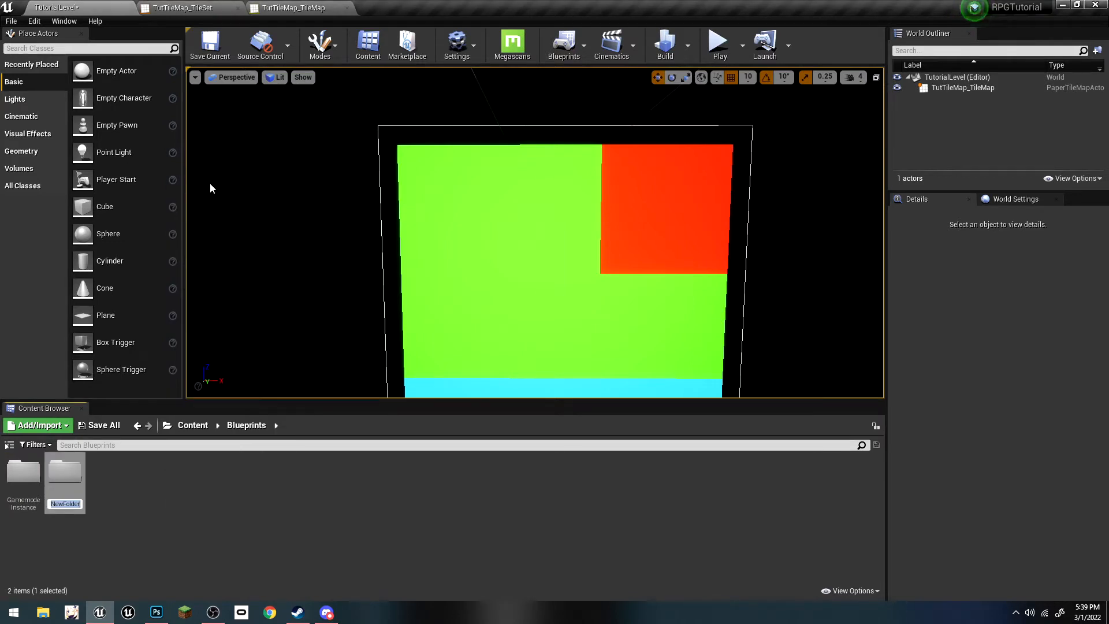
{"action": "type", "text": "Character"}
{"action": "key", "text": "Return"}
Step: Create a blueprint class named MainCharacter in the Character folder, with PaperCharacter as its parent class
{"action": "double_click", "coordinate": [18, 490]}
{"action": "right_click", "coordinate": [18, 490]}
{"action": "mouse_move", "coordinate": [26, 487]}
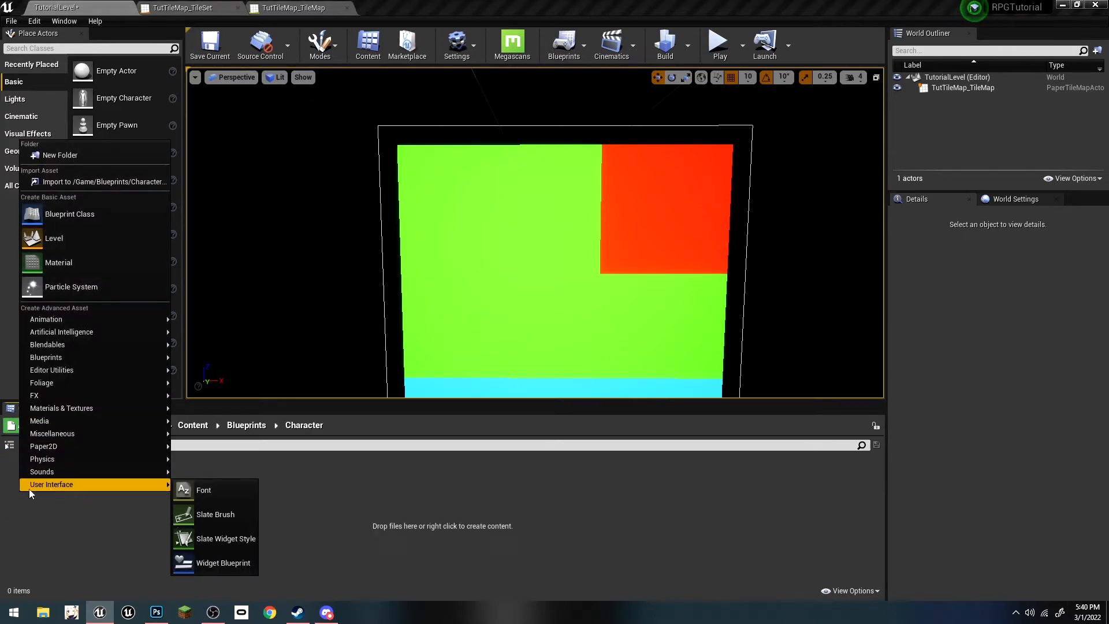
{"action": "left_click", "coordinate": [94, 215]}
{"action": "left_click", "coordinate": [454, 368]}
{"action": "type", "text": "paperc"}
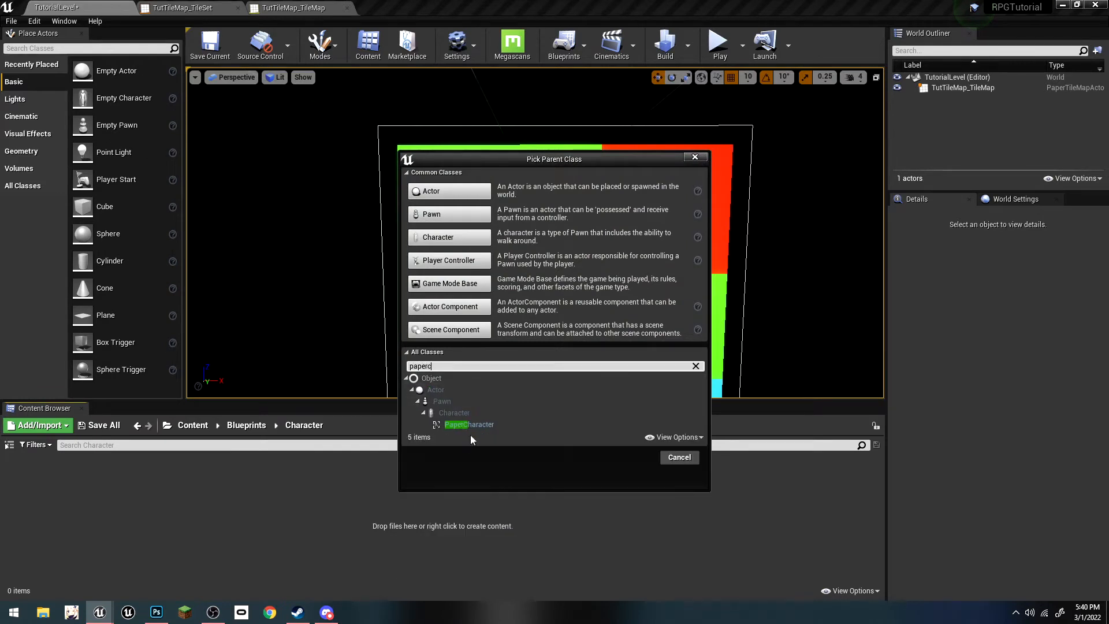
{"action": "left_click", "coordinate": [469, 424]}
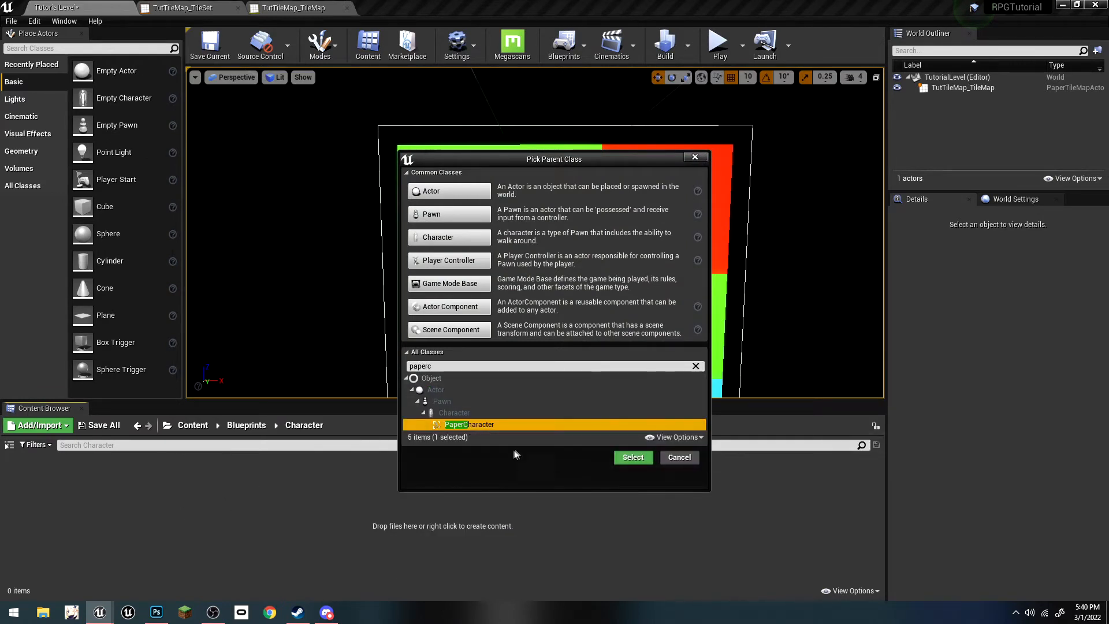
{"action": "left_click", "coordinate": [632, 457]}
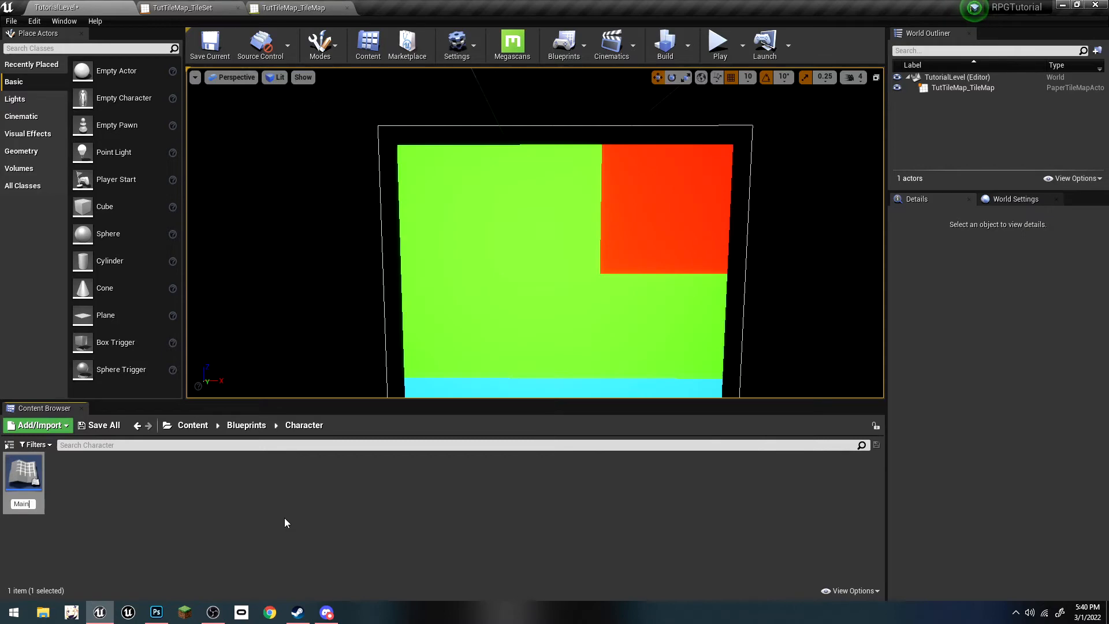
{"action": "type", "text": "MainCharacter"}
{"action": "key", "text": "Return"}
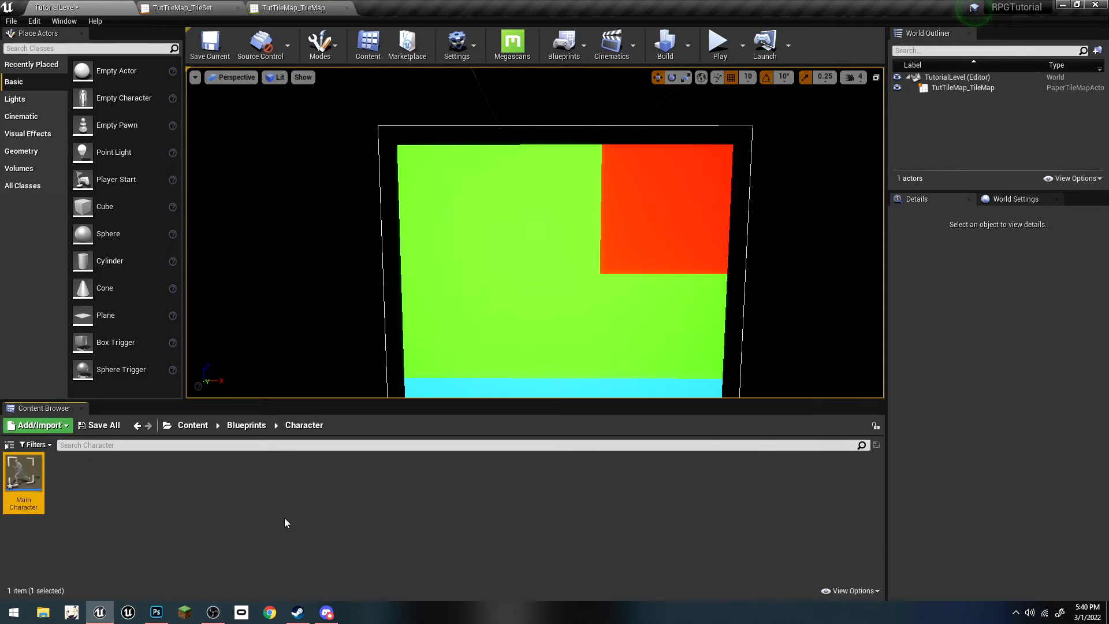
Step: Open the MainCharacter blueprint and change the Default Land Movement Mode of its Character Movement component
{"action": "double_click", "coordinate": [37, 507]}
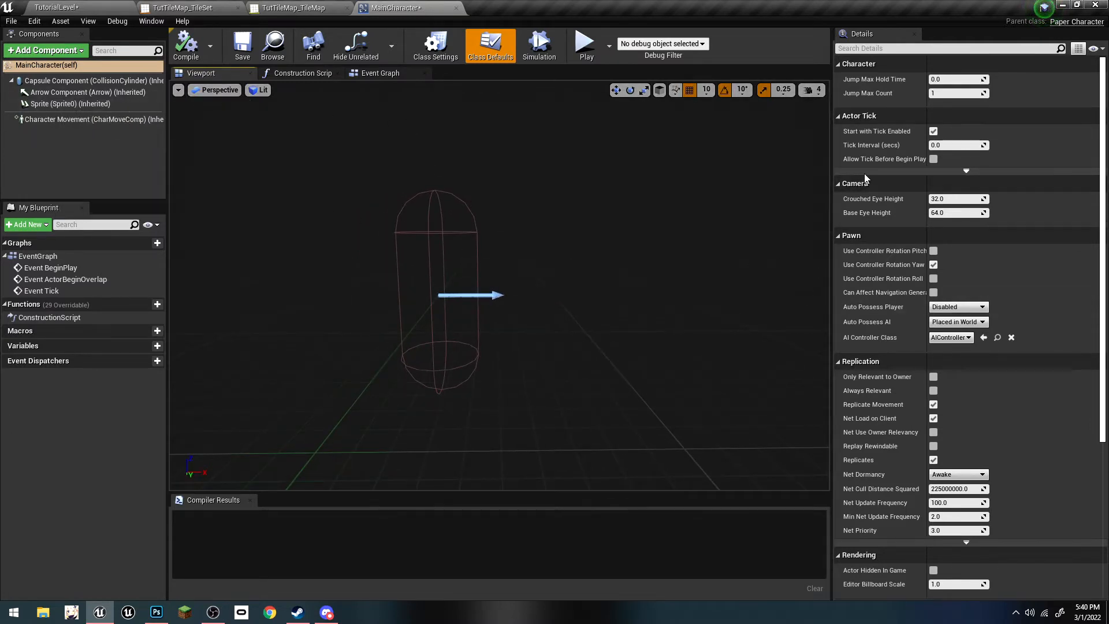
{"action": "left_click", "coordinate": [80, 120]}
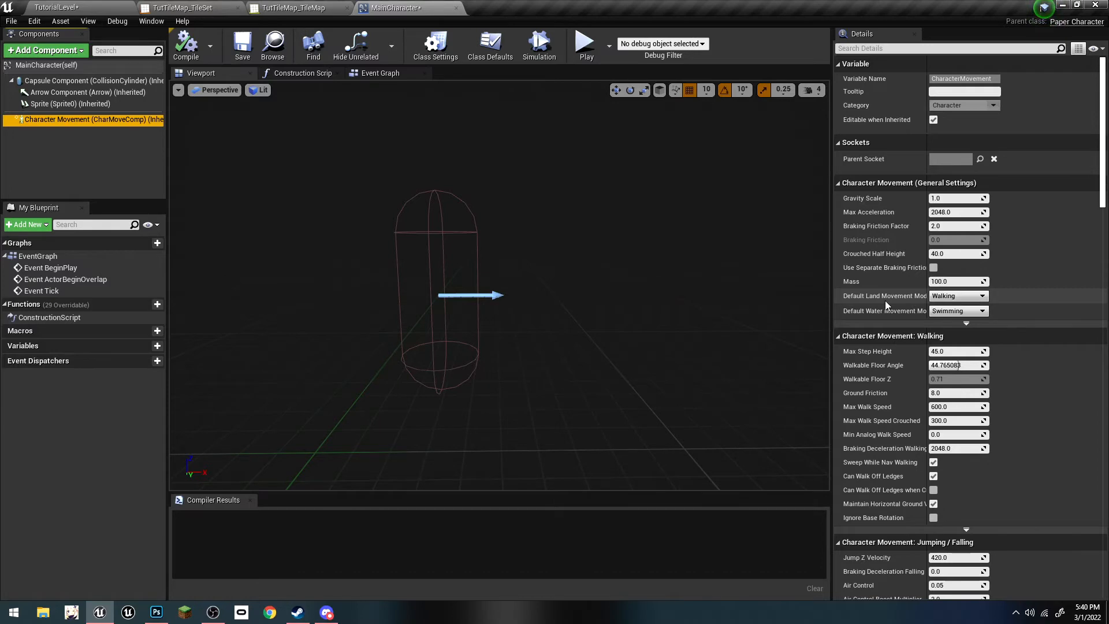
{"action": "left_click", "coordinate": [946, 298]}
{"action": "left_click", "coordinate": [938, 343]}
Step: Set the Character Movement component's Max Fly Speed to 50 and Braking Deceleration Flying to 500
{"action": "scroll", "coordinate": [953, 355], "scroll_direction": "down", "scroll_amount": 3}
{"action": "scroll", "coordinate": [953, 355], "scroll_direction": "down", "scroll_amount": 6}
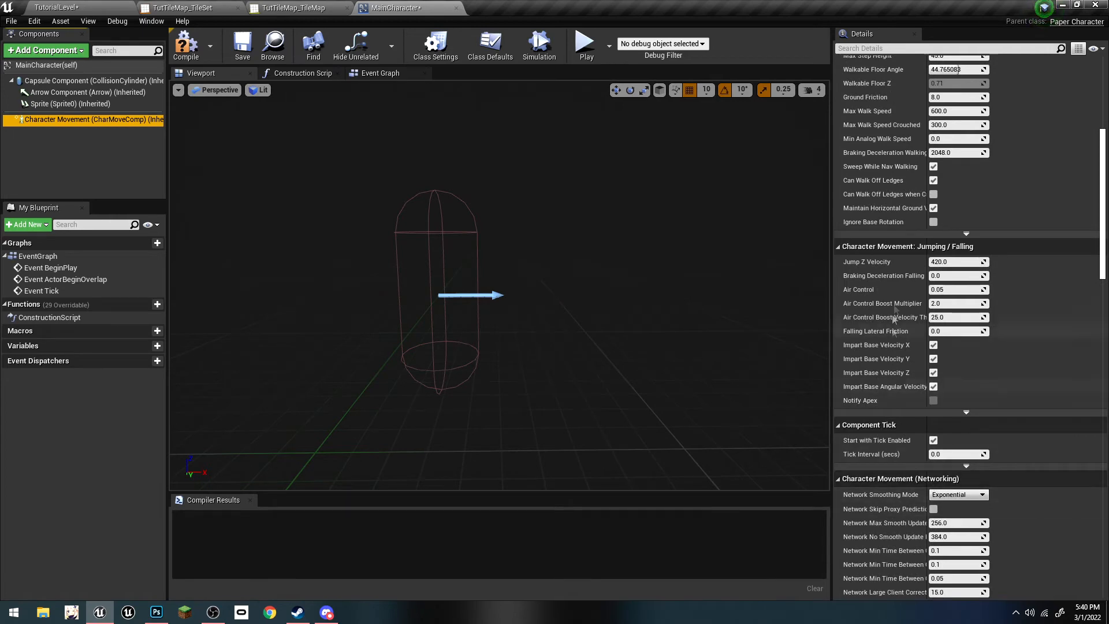
{"action": "scroll", "coordinate": [930, 416], "scroll_direction": "down", "scroll_amount": 7}
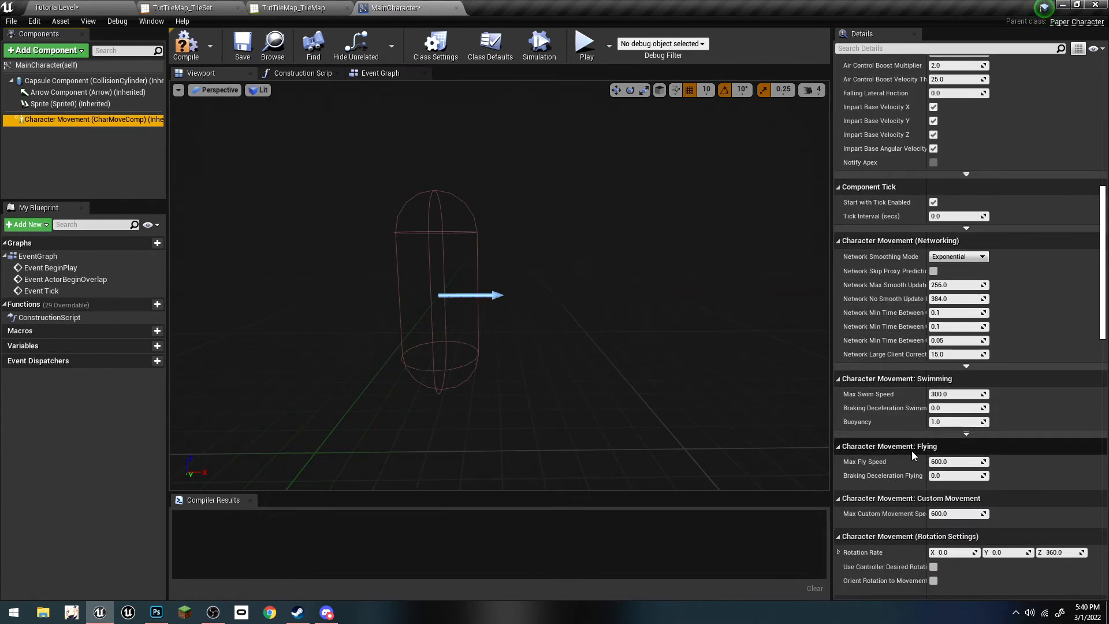
{"action": "left_click", "coordinate": [942, 462]}
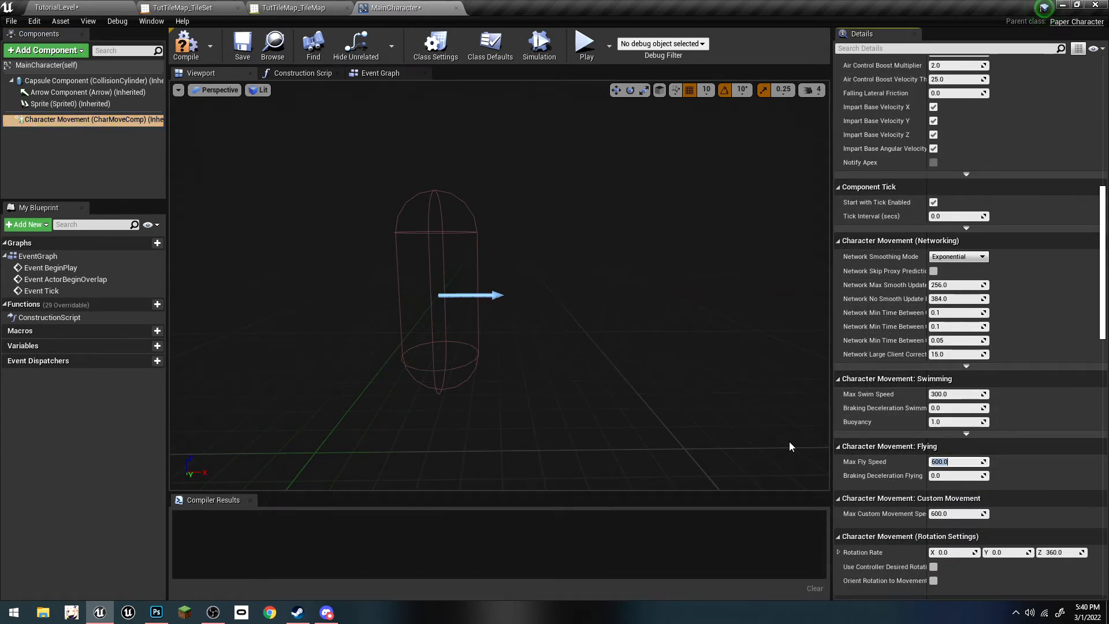
{"action": "type", "text": "50"}
{"action": "key", "text": "Return"}
{"action": "left_click", "coordinate": [946, 476]}
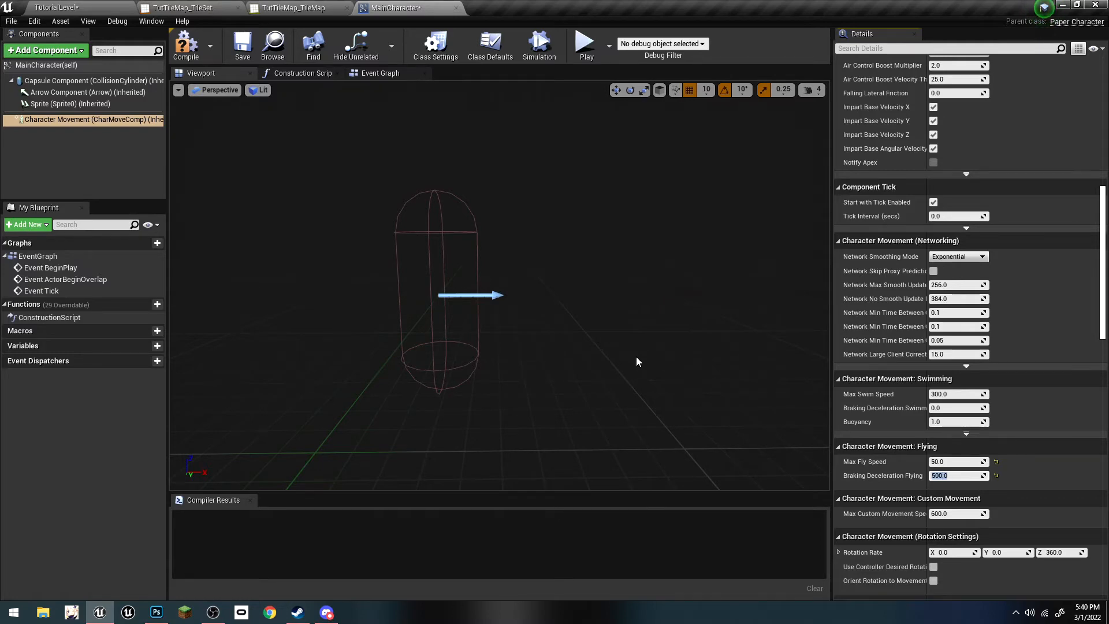
Step: Enable Constrain to Plane on the Character Movement component with Y as the plane constraint axis, and compile and save the blueprint
{"action": "scroll", "coordinate": [927, 358], "scroll_direction": "down", "scroll_amount": 4}
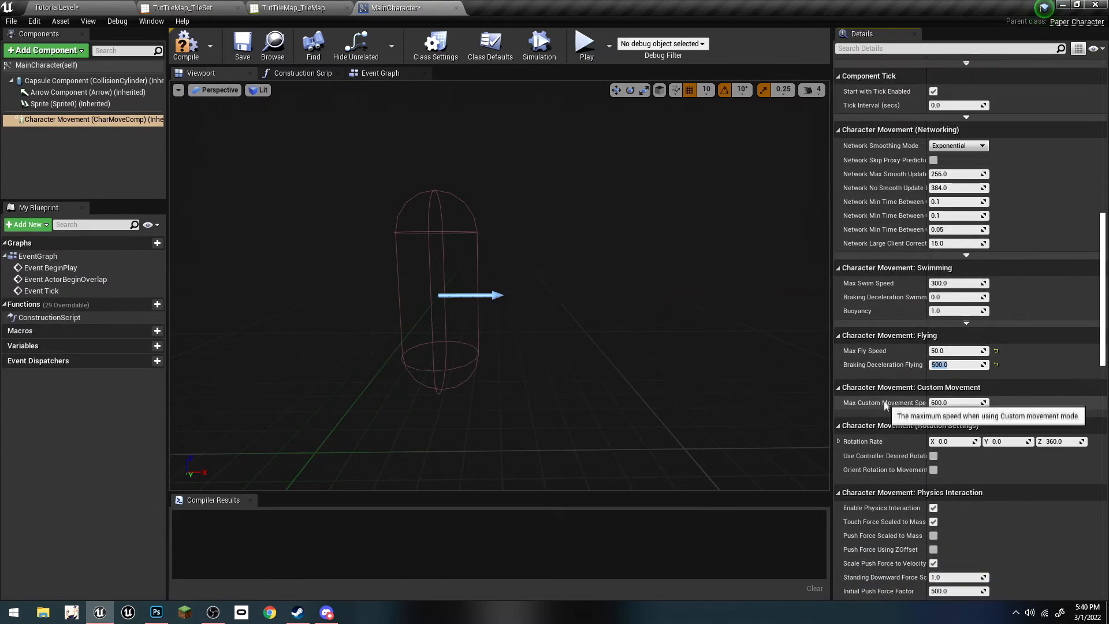
{"action": "scroll", "coordinate": [950, 381], "scroll_direction": "down", "scroll_amount": 14}
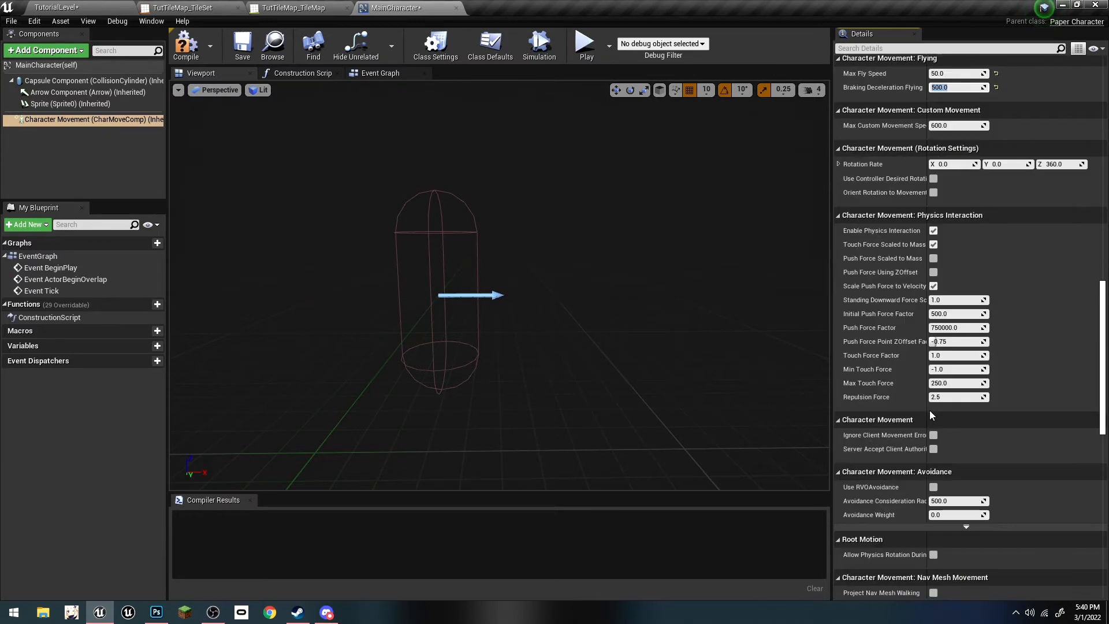
{"action": "scroll", "coordinate": [929, 411], "scroll_direction": "down", "scroll_amount": 7}
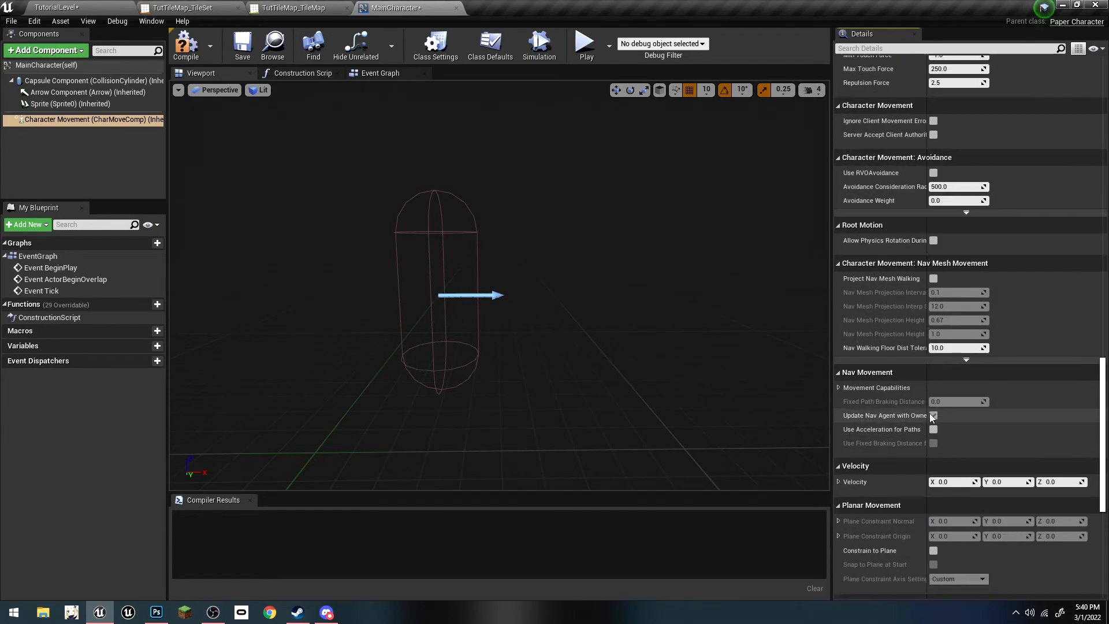
{"action": "scroll", "coordinate": [929, 414], "scroll_direction": "down", "scroll_amount": 3}
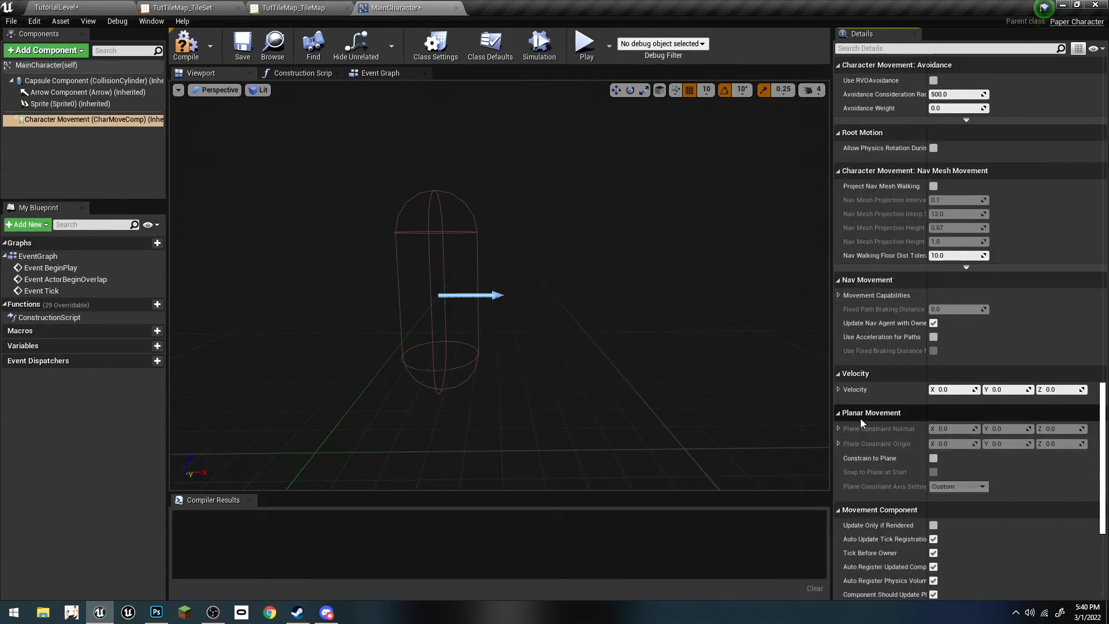
{"action": "left_click", "coordinate": [934, 458]}
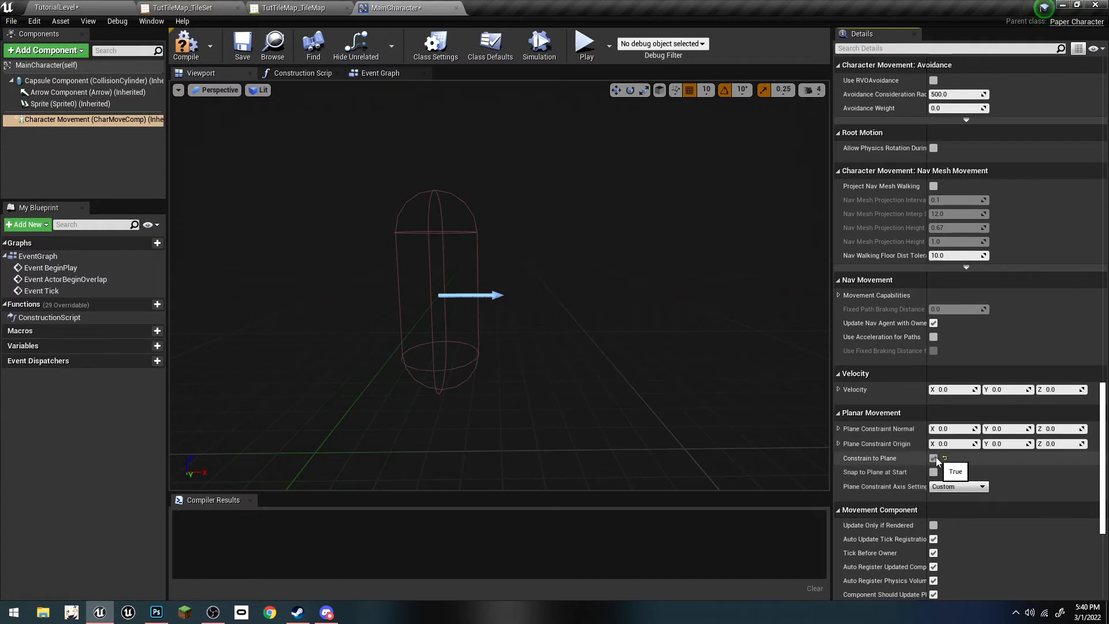
{"action": "left_click", "coordinate": [956, 487]}
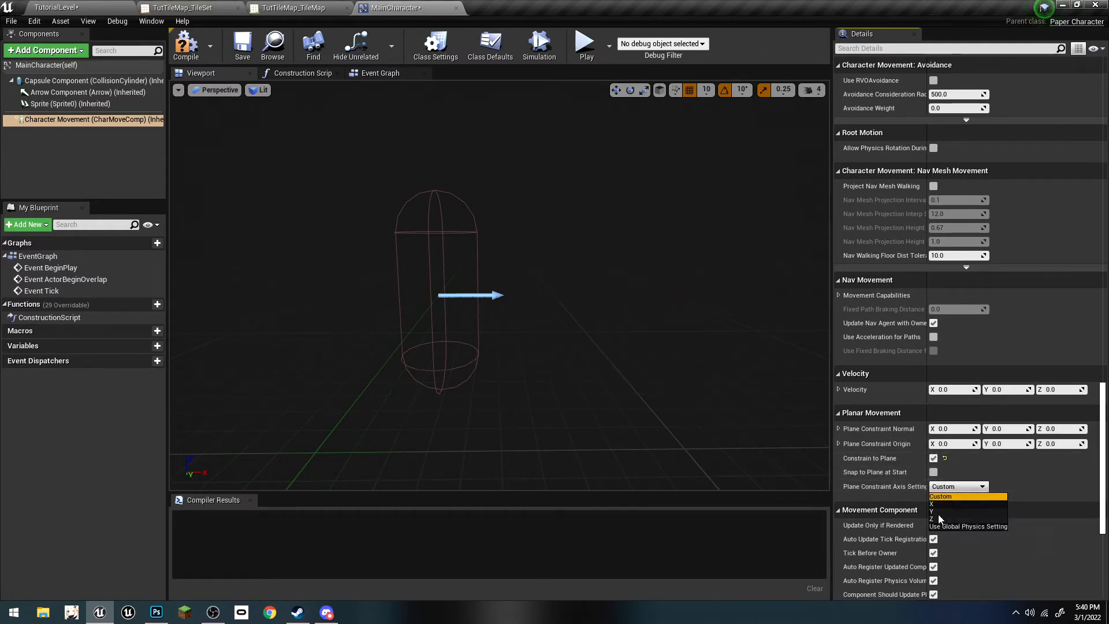
{"action": "left_click", "coordinate": [939, 513]}
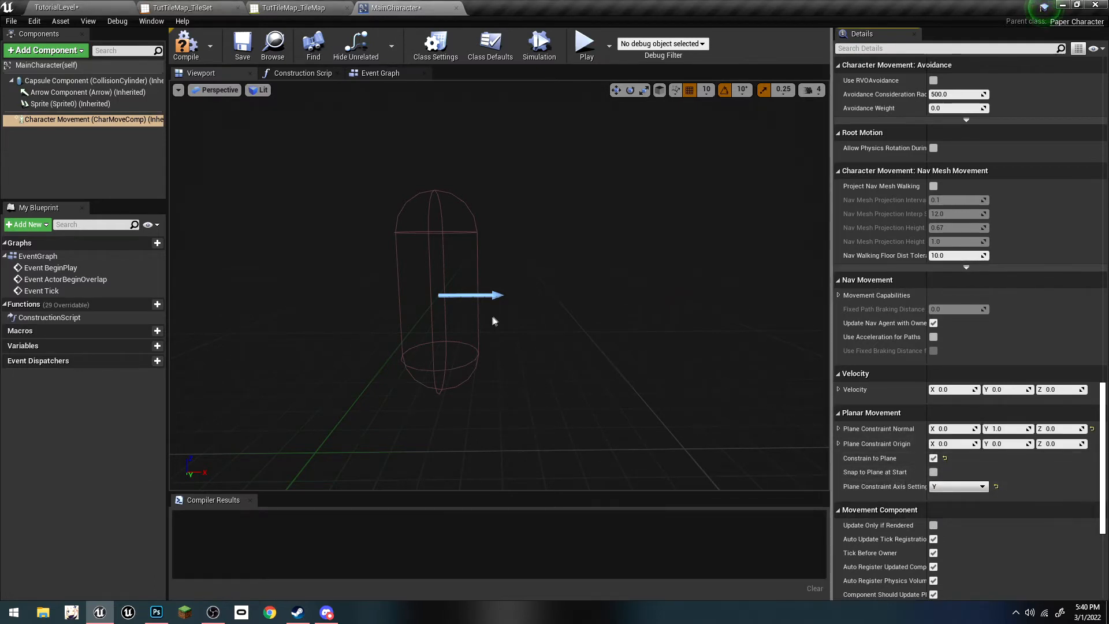
{"action": "left_click", "coordinate": [191, 46]}
{"action": "left_click", "coordinate": [242, 46]}
Step: Return to TutorialLevel, select the tilemap and examine the corner where its origin lies
{"action": "left_click", "coordinate": [81, 8]}
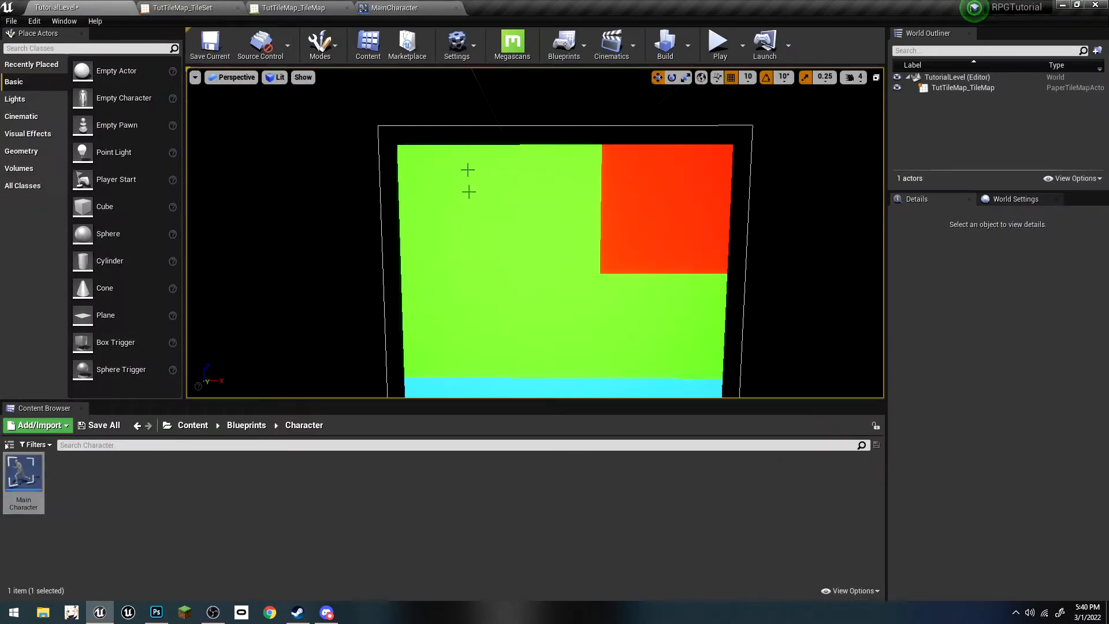
{"action": "left_click", "coordinate": [496, 250]}
{"action": "right_click_drag", "start_coordinate": [529, 261], "coordinate": [522, 224]}
{"action": "key", "text": "w"}
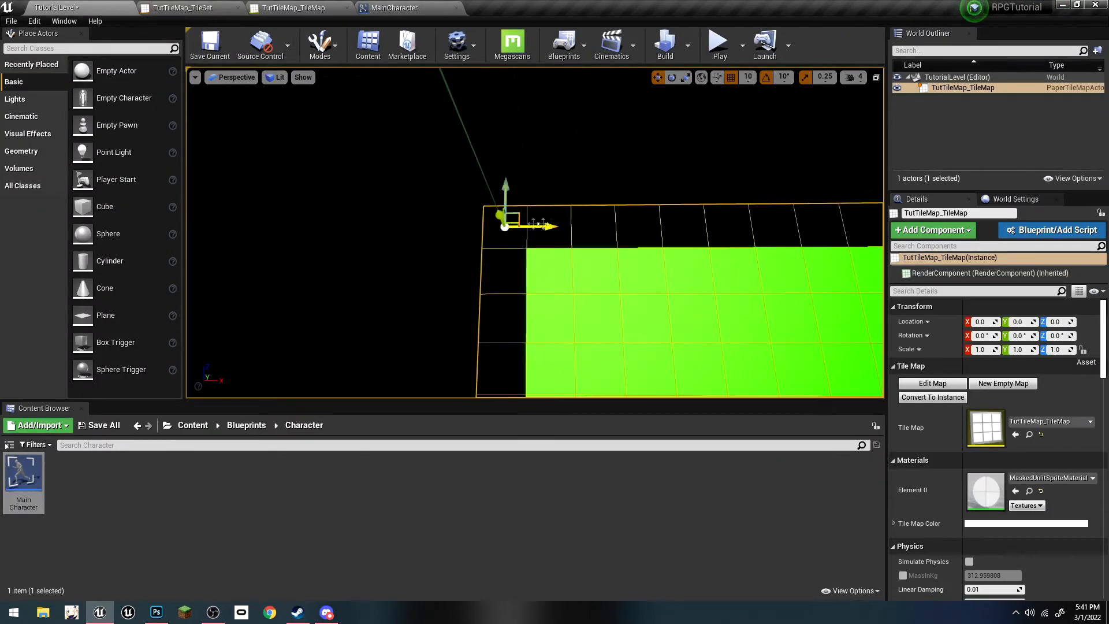
{"action": "mouse_move", "coordinate": [496, 183]}
{"action": "left_mouse_down"}
{"action": "mouse_move", "coordinate": [494, 147]}
{"action": "mouse_move", "coordinate": [494, 177]}
{"action": "left_mouse_up"}
{"action": "right_click_drag", "start_coordinate": [506, 184], "coordinate": [500, 217]}
{"action": "key", "text": "s"}
{"action": "key", "text": "w"}
{"action": "key", "text": "s"}
Step: Try placing the MainCharacter blueprint in the level over the tilemap
{"action": "left_click_drag", "start_coordinate": [23, 475], "coordinate": [473, 264]}
{"action": "left_click_drag", "start_coordinate": [389, 282], "coordinate": [432, 278]}
{"action": "right_click_drag", "start_coordinate": [432, 278], "coordinate": [393, 287]}
{"action": "key", "text": "w"}
{"action": "key", "text": "w"}
{"action": "key", "text": "s"}
{"action": "key", "text": "a"}
{"action": "mouse_move", "coordinate": [510, 261]}
{"action": "right_mouse_down"}
{"action": "mouse_move", "coordinate": [516, 247]}
{"action": "mouse_move", "coordinate": [510, 261]}
{"action": "right_mouse_up"}
{"action": "key", "text": "Escape"}
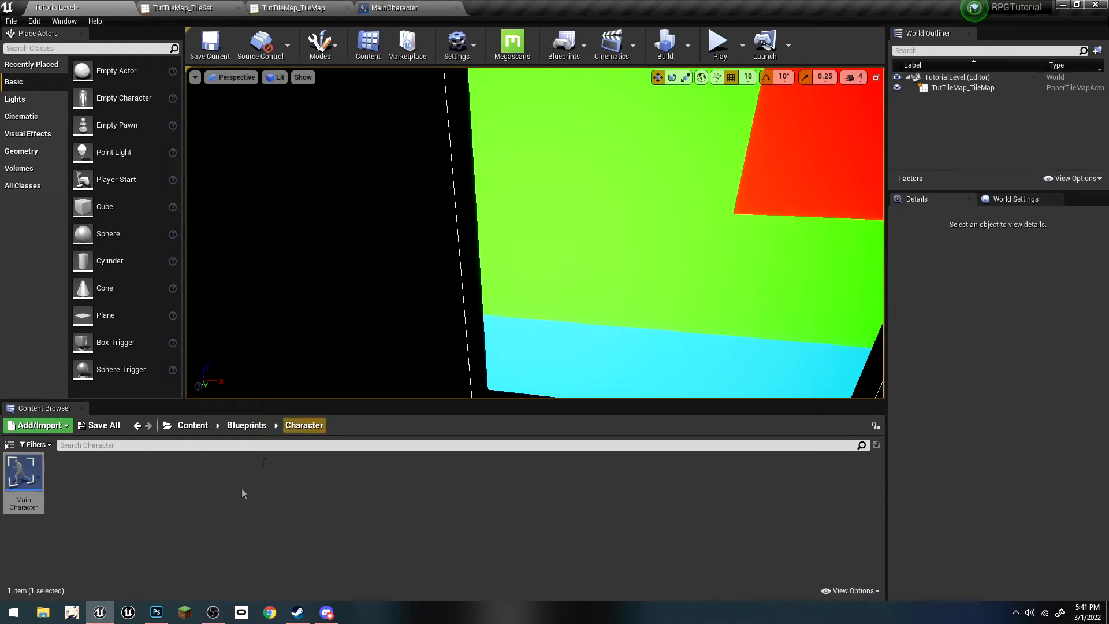
Step: Switch to Photoshop and create a new 8 x 8 px document at 72 pixels/inch with transparent background contents
{"action": "left_click", "coordinate": [156, 612]}
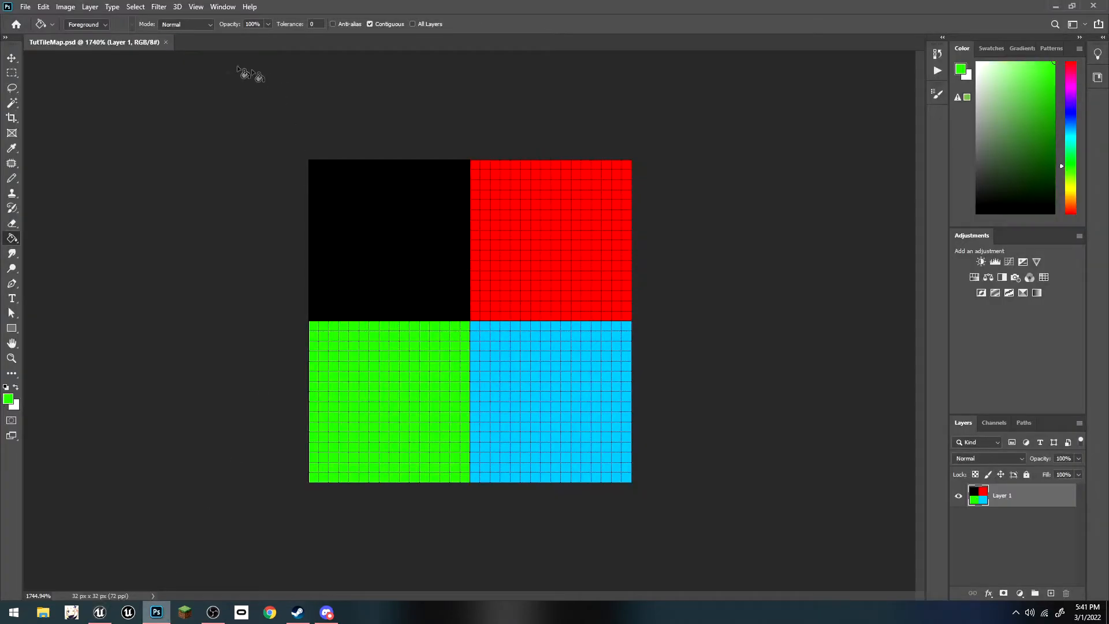
{"action": "left_click", "coordinate": [39, 8]}
{"action": "left_click", "coordinate": [34, 20]}
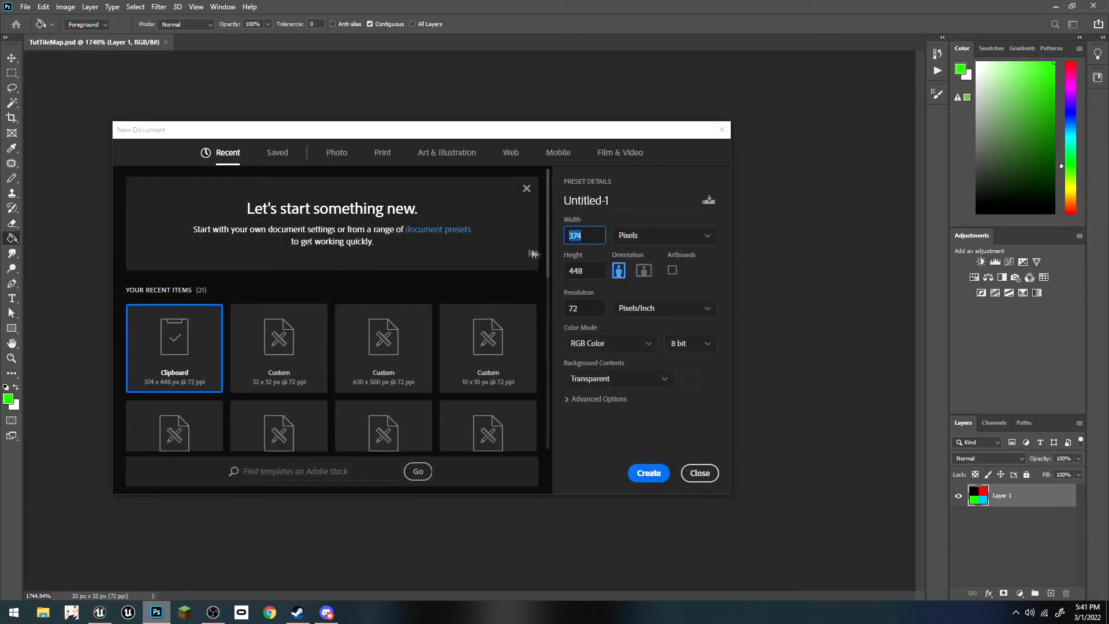
{"action": "left_click", "coordinate": [648, 472]}
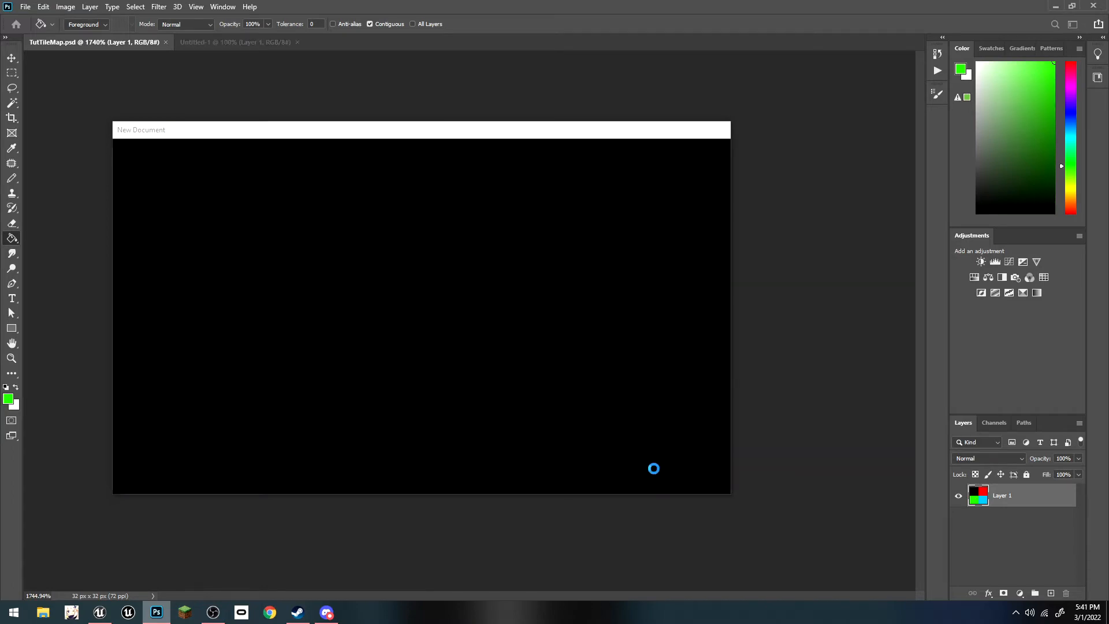
Step: Draw a black character body 4 px wide with two legs in the middle of the canvas using the Pencil tool
{"action": "left_click", "coordinate": [12, 178]}
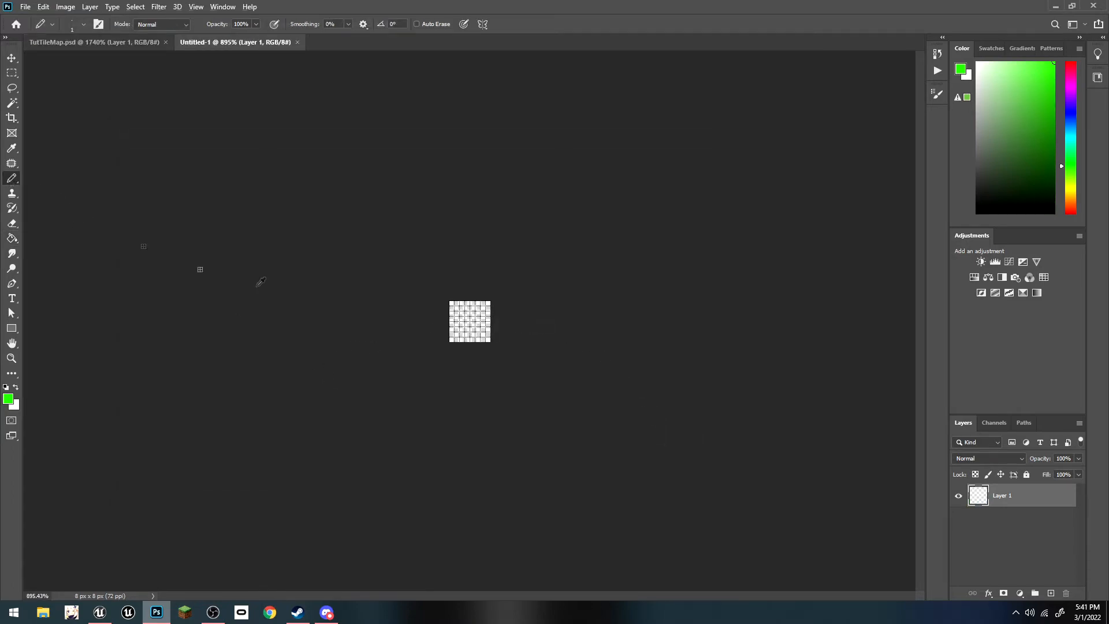
{"action": "scroll", "coordinate": [490, 312], "scroll_direction": "up", "scroll_amount": 5, "text": "alt"}
{"action": "left_click", "coordinate": [1003, 195]}
{"action": "left_click_drag", "start_coordinate": [1003, 195], "coordinate": [990, 214]}
{"action": "scroll", "coordinate": [475, 345], "scroll_direction": "up", "scroll_amount": 3, "text": "alt"}
{"action": "mouse_move", "coordinate": [448, 233]}
{"action": "left_mouse_down"}
{"action": "mouse_move", "coordinate": [488, 271]}
{"action": "mouse_move", "coordinate": [488, 347]}
{"action": "mouse_move", "coordinate": [454, 339]}
{"action": "mouse_move", "coordinate": [475, 231]}
{"action": "mouse_move", "coordinate": [526, 415]}
{"action": "left_mouse_up"}
{"action": "left_click_drag", "start_coordinate": [408, 376], "coordinate": [403, 413]}
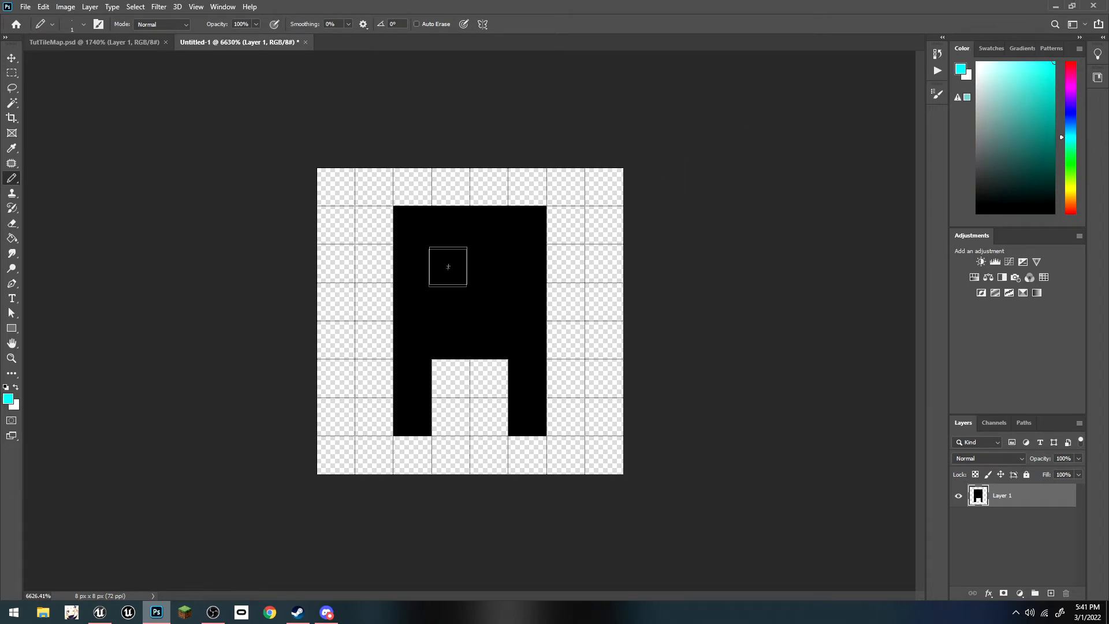
Step: Paint a cyan visor 2 px wide on the character's face and recolor the rest of the body red
{"action": "left_click_drag", "start_coordinate": [449, 266], "coordinate": [488, 266]}
{"action": "left_click_drag", "start_coordinate": [1073, 205], "coordinate": [1073, 215]}
{"action": "mouse_move", "coordinate": [425, 386]}
{"action": "left_mouse_down"}
{"action": "mouse_move", "coordinate": [411, 248]}
{"action": "mouse_move", "coordinate": [525, 226]}
{"action": "mouse_move", "coordinate": [522, 372]}
{"action": "mouse_move", "coordinate": [435, 321]}
{"action": "mouse_move", "coordinate": [527, 417]}
{"action": "left_mouse_up"}
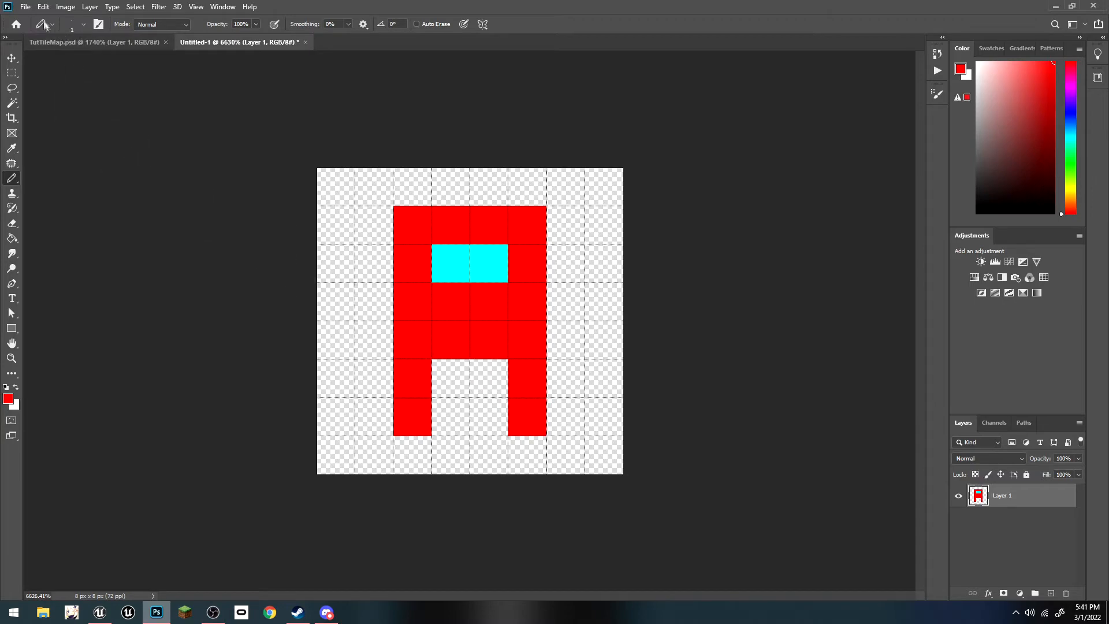
Step: Start saving the sprite under a new name and create a folder named CharacterSprite in the RPGTutorial folder
{"action": "left_click", "coordinate": [25, 7]}
{"action": "left_click", "coordinate": [63, 148]}
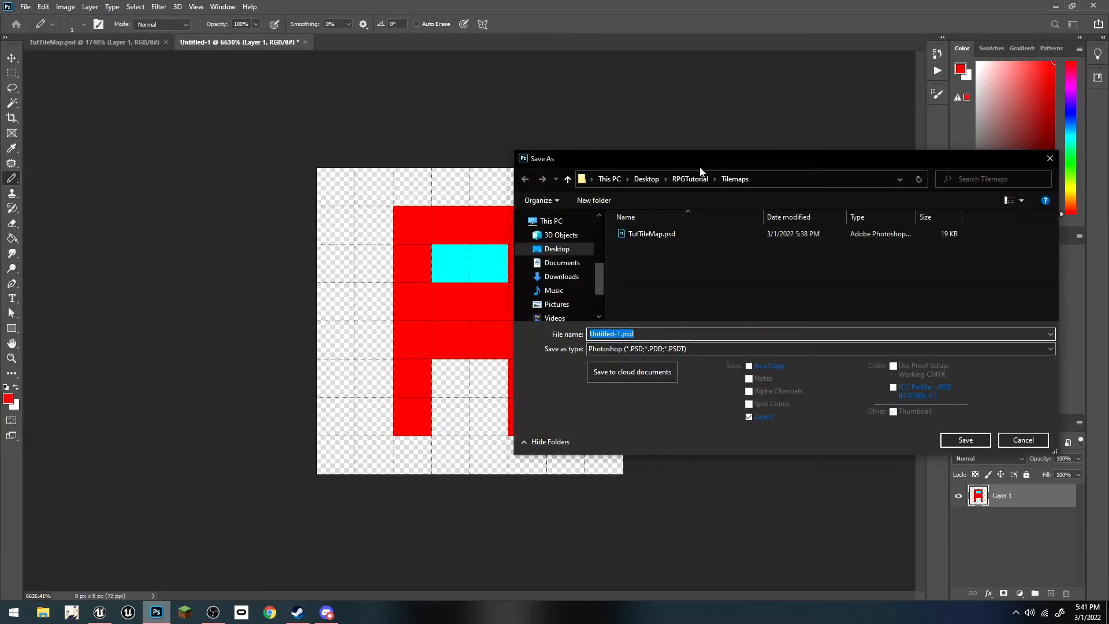
{"action": "left_click_drag", "start_coordinate": [699, 168], "coordinate": [554, 225]}
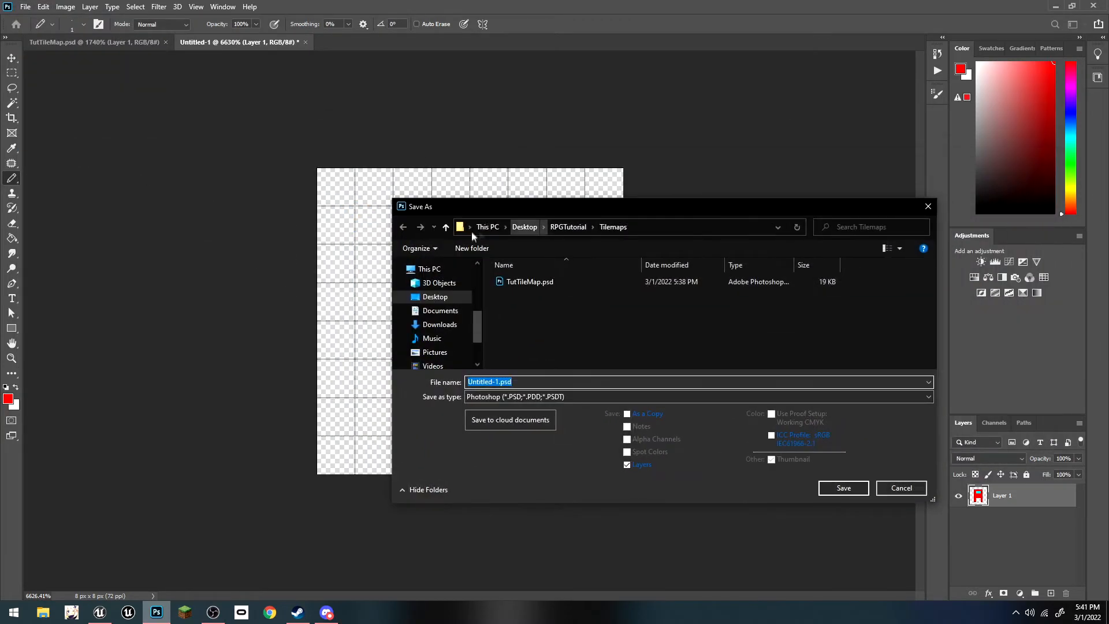
{"action": "right_click", "coordinate": [544, 320]}
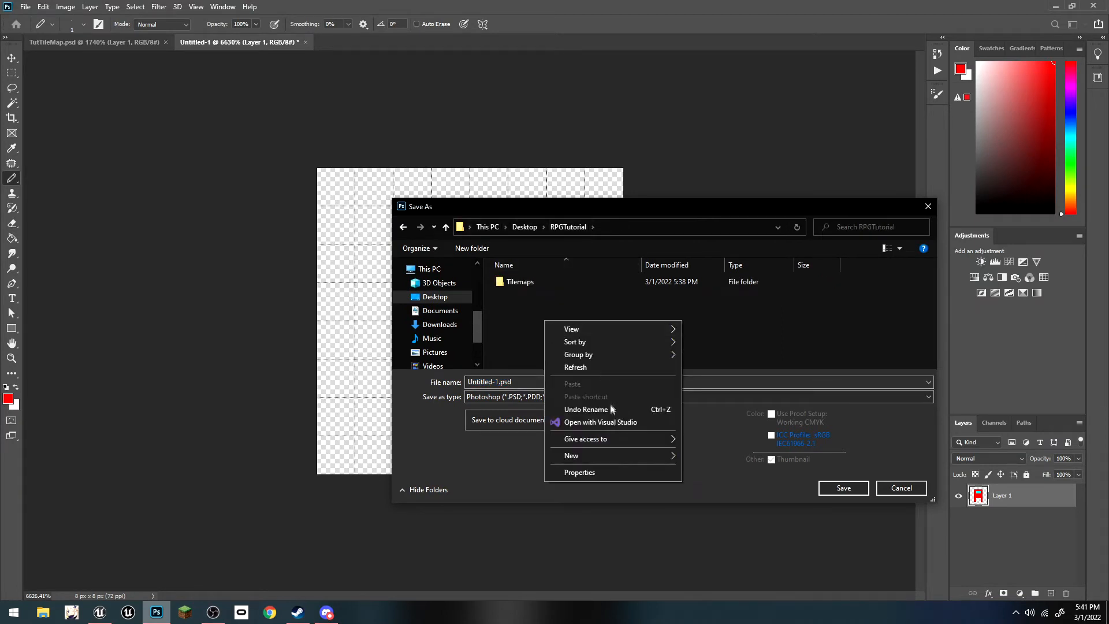
{"action": "mouse_move", "coordinate": [615, 455]}
{"action": "left_click", "coordinate": [704, 456]}
{"action": "type", "text": "CharacterSpr"}
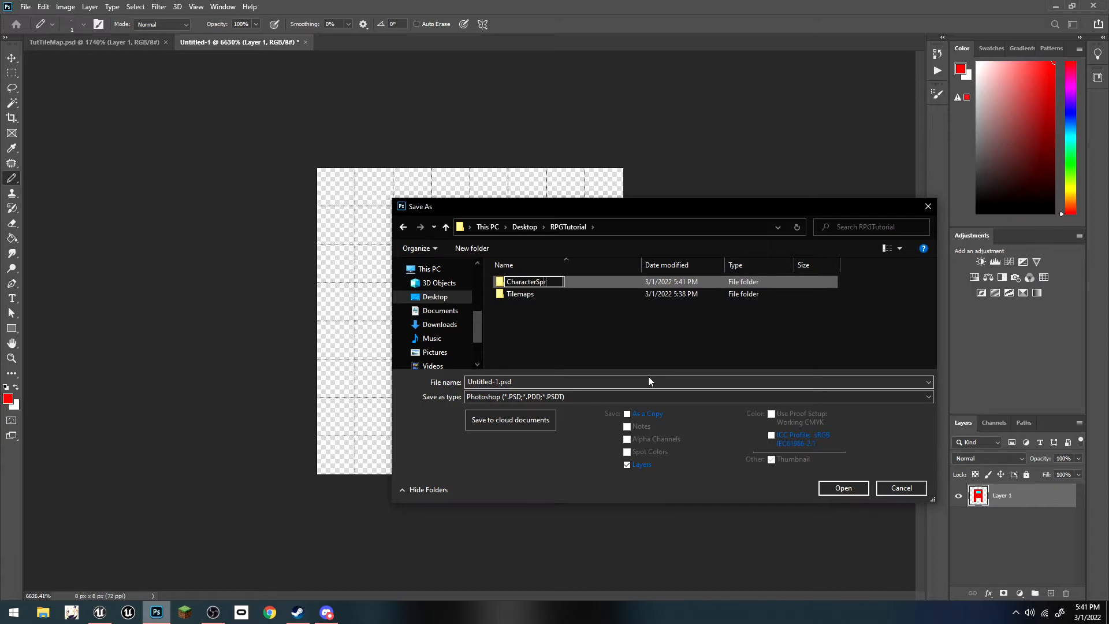
{"action": "type", "text": "ite"}
{"action": "key", "text": "Return"}
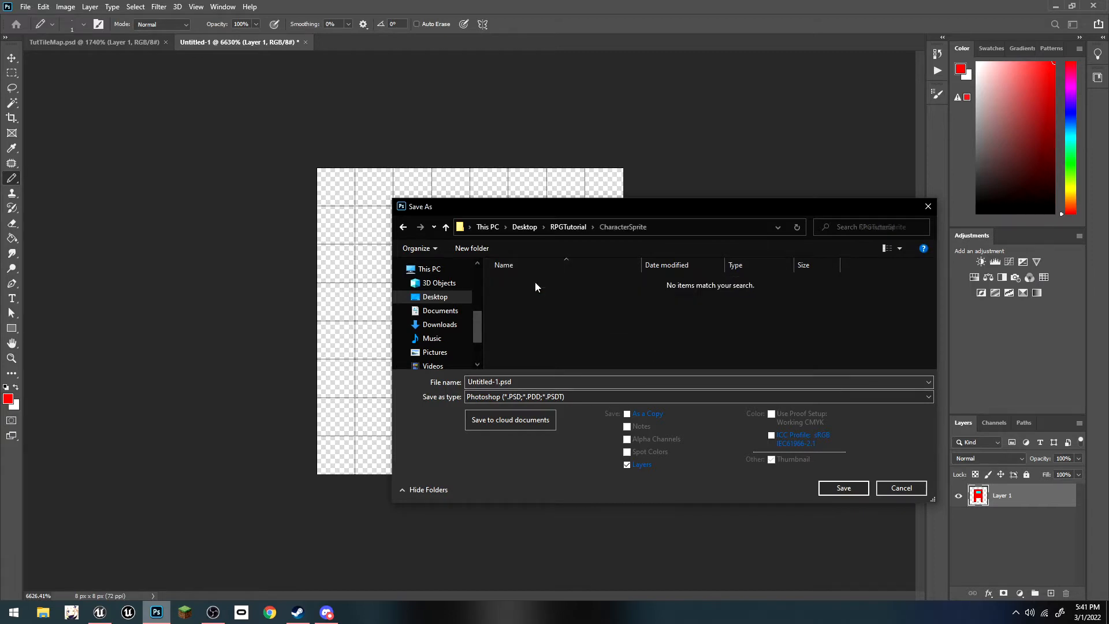
Step: Create two folders named Idle and Walking inside the CharacterSprite folder
{"action": "double_click", "coordinate": [536, 285]}
{"action": "right_click", "coordinate": [527, 321]}
{"action": "mouse_move", "coordinate": [569, 459]}
{"action": "left_click", "coordinate": [698, 455]}
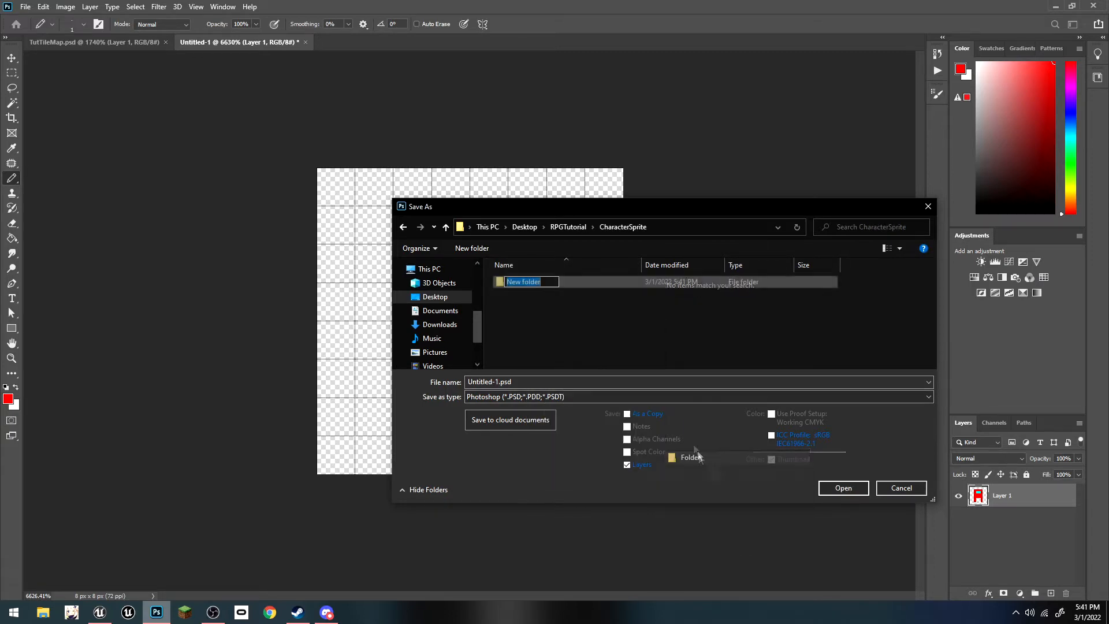
{"action": "key", "text": "BackSpace"}
{"action": "type", "text": "Idle"}
{"action": "key", "text": "Return"}
{"action": "right_click", "coordinate": [597, 351]}
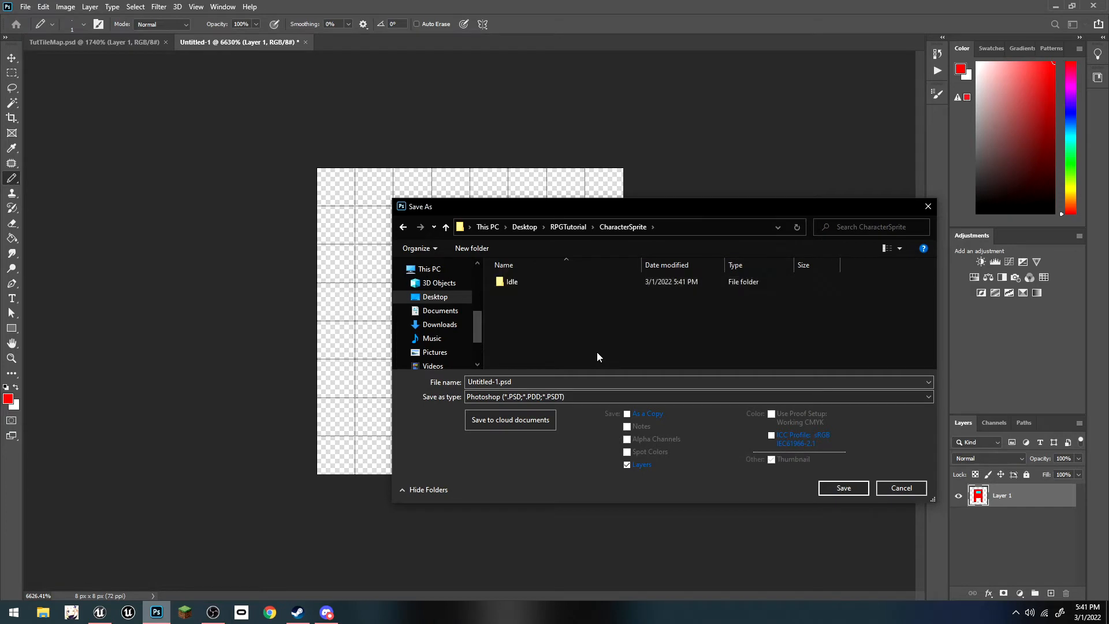
{"action": "mouse_move", "coordinate": [635, 487]}
{"action": "left_click", "coordinate": [764, 484]}
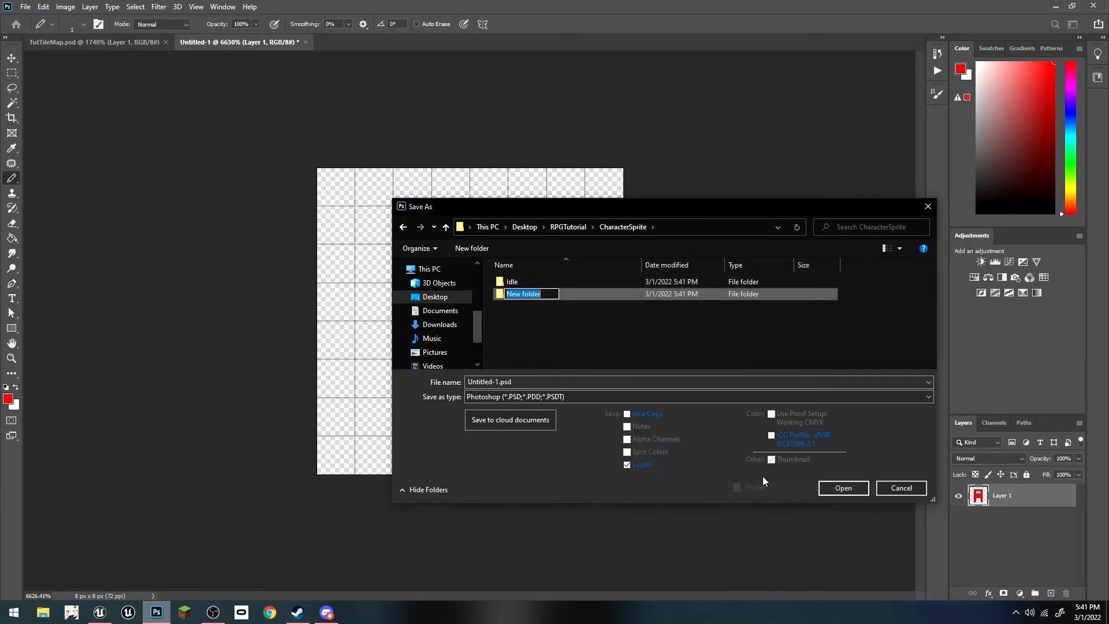
{"action": "key", "text": "Return"}
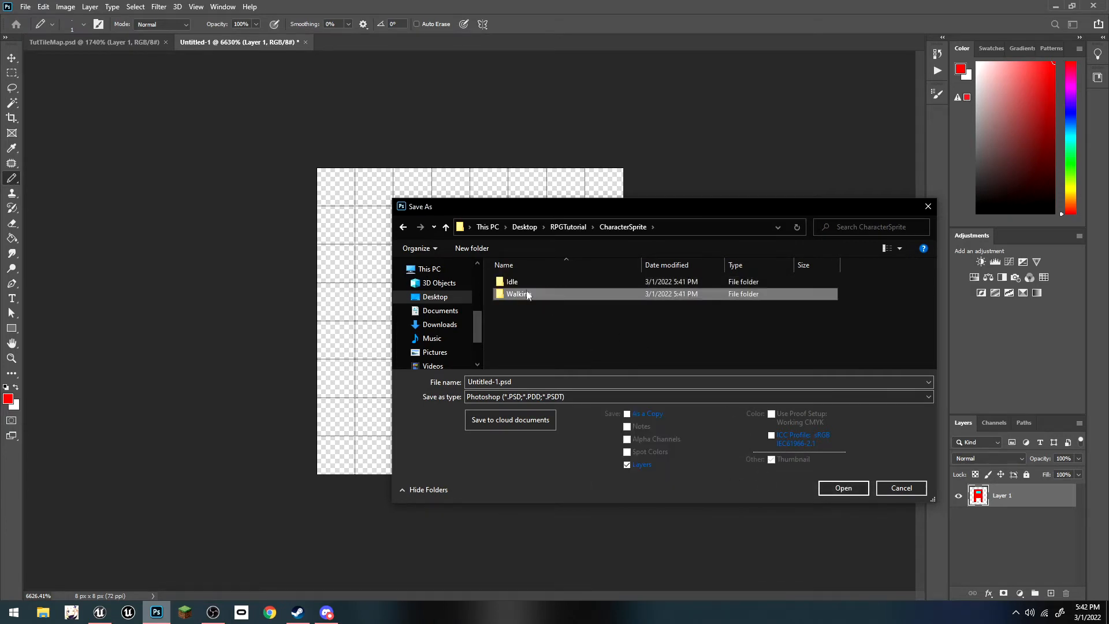
Step: Create a folder named IdleDown inside the Idle folder
{"action": "left_click_drag", "start_coordinate": [529, 208], "coordinate": [653, 197]}
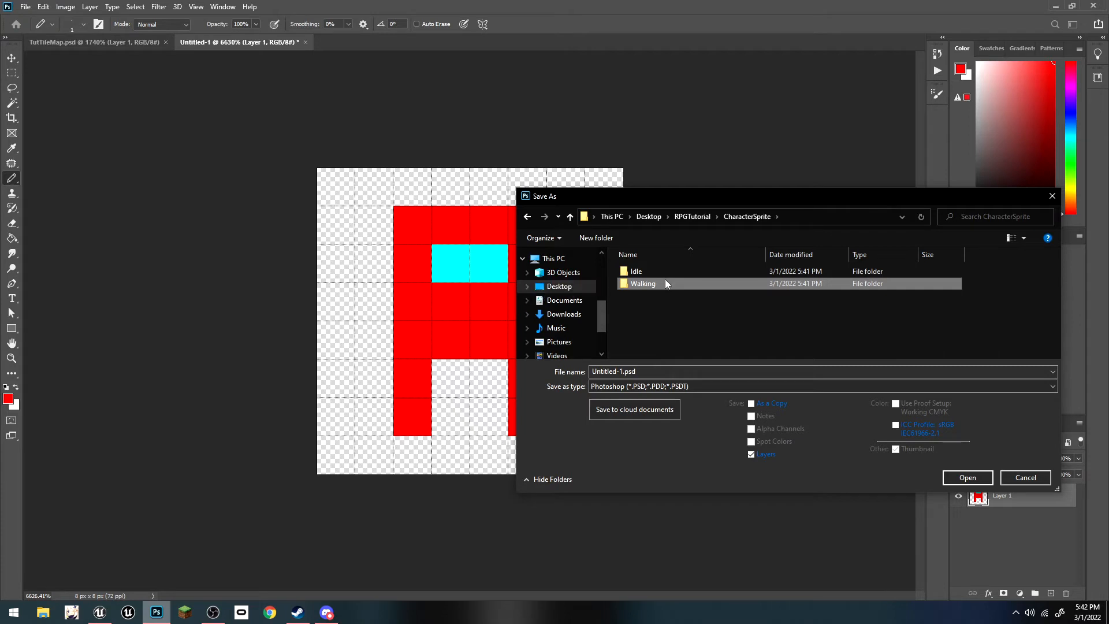
{"action": "double_click", "coordinate": [667, 268]}
{"action": "right_click", "coordinate": [657, 320]}
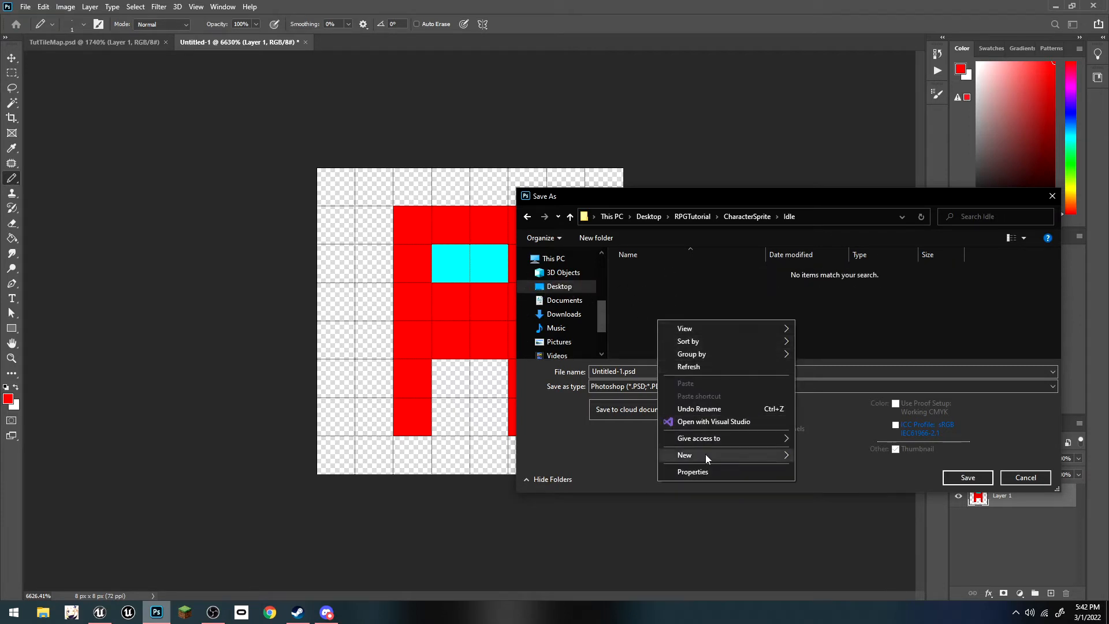
{"action": "mouse_move", "coordinate": [705, 454]}
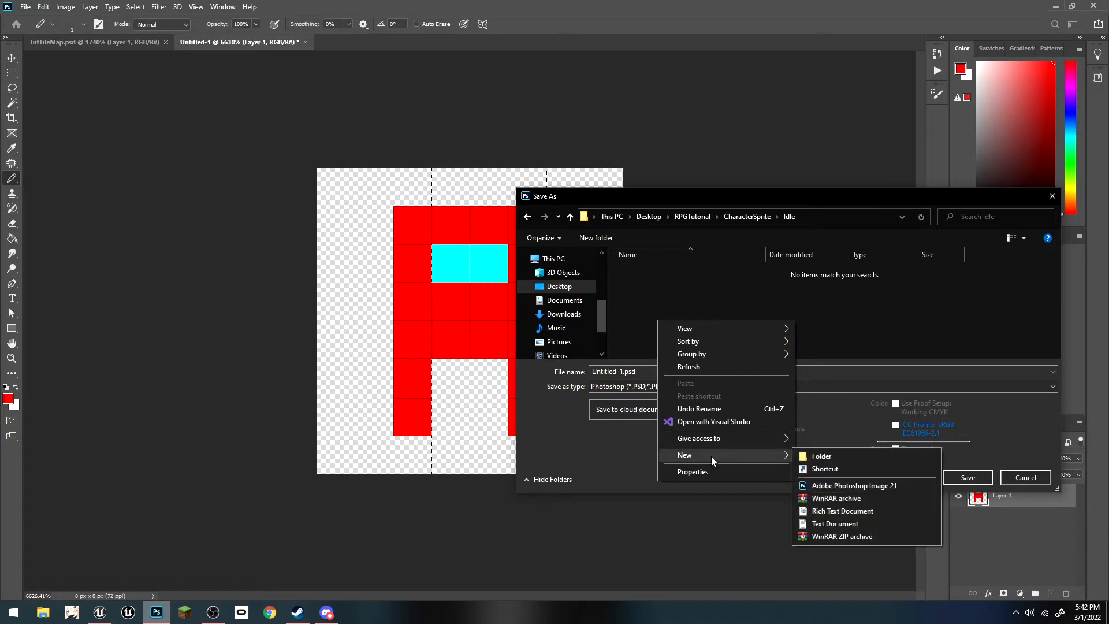
{"action": "left_click", "coordinate": [847, 455]}
{"action": "type", "text": "I"}
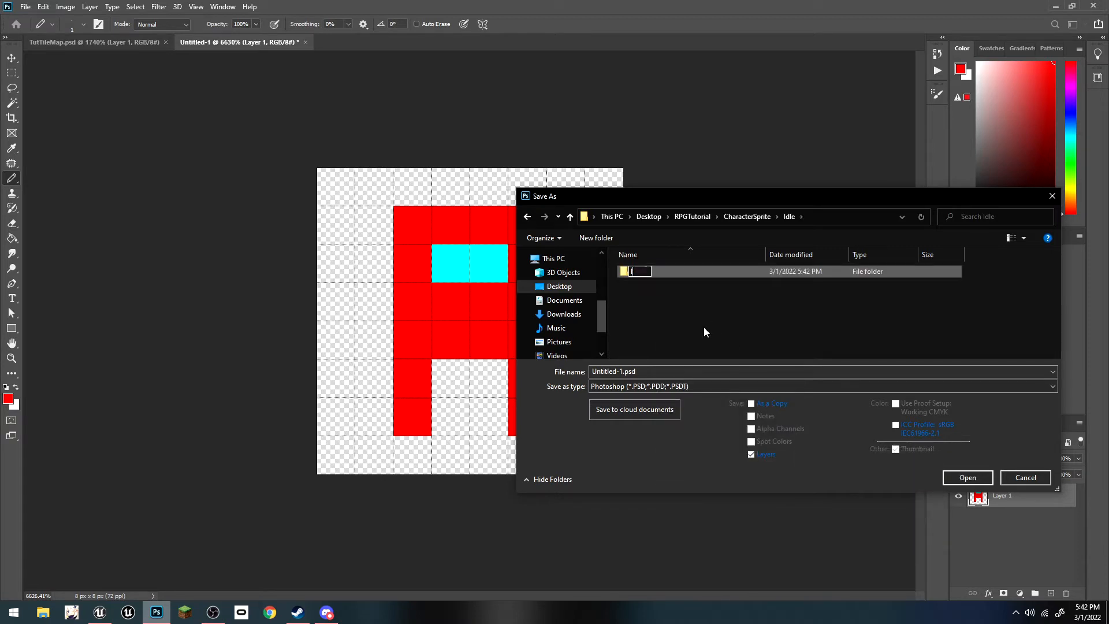
{"action": "type", "text": "dleDown"}
{"action": "key", "text": "Return"}
Step: Save the sprite as CharDownIdle1 in Photoshop format in the IdleDown folder
{"action": "double_click", "coordinate": [646, 271]}
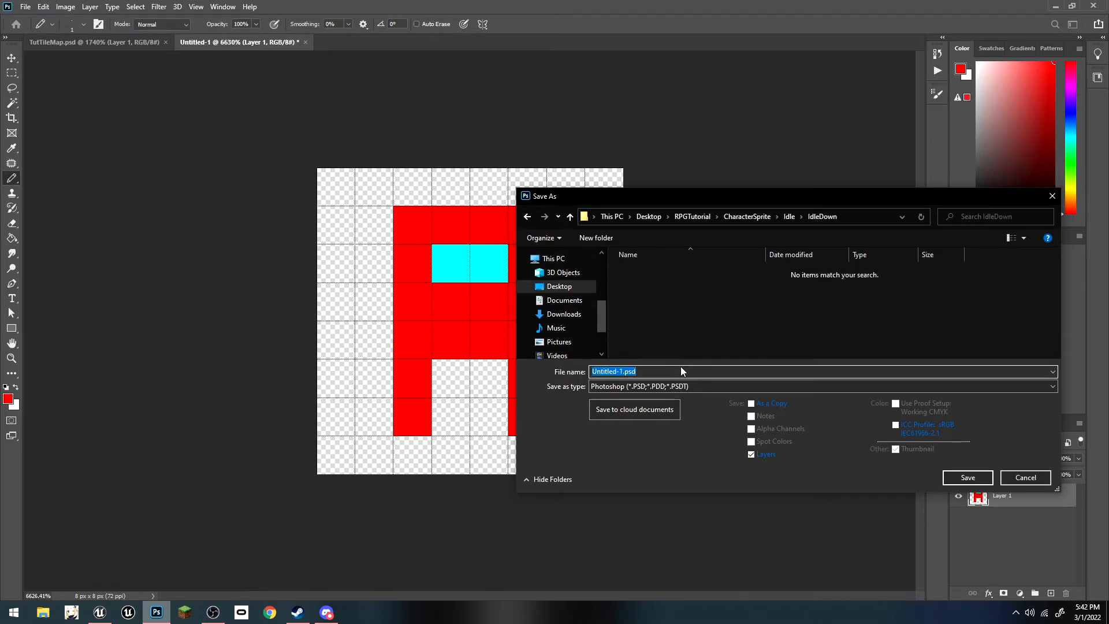
{"action": "type", "text": "CharDownIdle1"}
{"action": "key", "text": "Return"}
{"action": "left_click", "coordinate": [682, 173]}
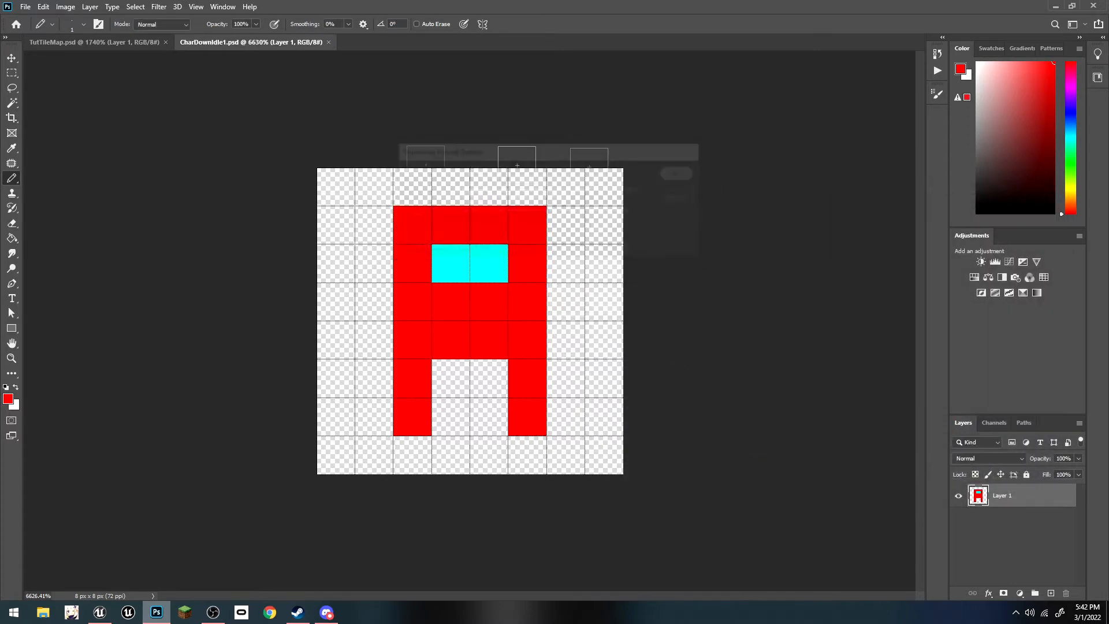
Step: Shift the character's upper body down 1 px to shorten the legs, and save this frame as another PSD in the IdleDown folder
{"action": "left_click", "coordinate": [11, 73]}
{"action": "left_click_drag", "start_coordinate": [359, 213], "coordinate": [513, 396]}
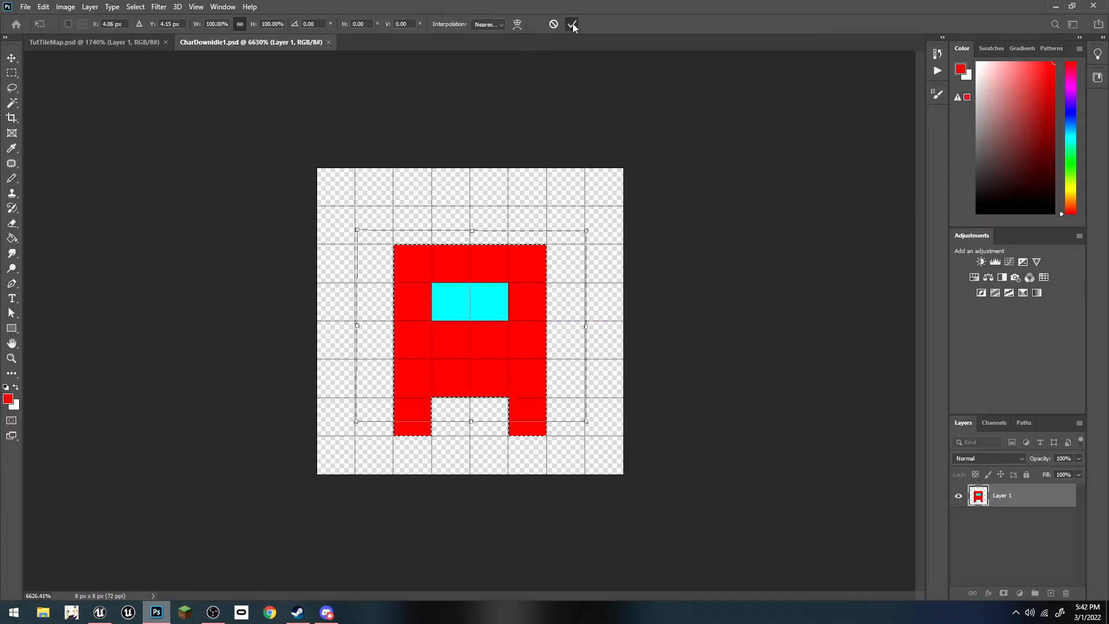
{"action": "left_click", "coordinate": [23, 7]}
{"action": "left_click", "coordinate": [34, 145]}
{"action": "left_click", "coordinate": [624, 406]}
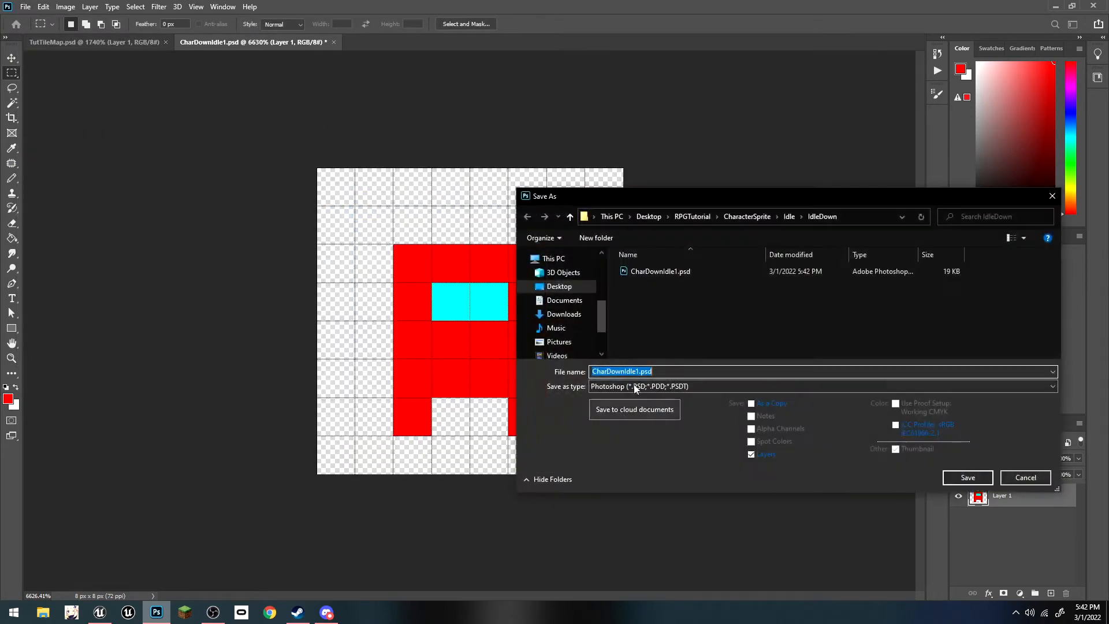
{"action": "key", "text": "Return"}
{"action": "left_click", "coordinate": [679, 173]}
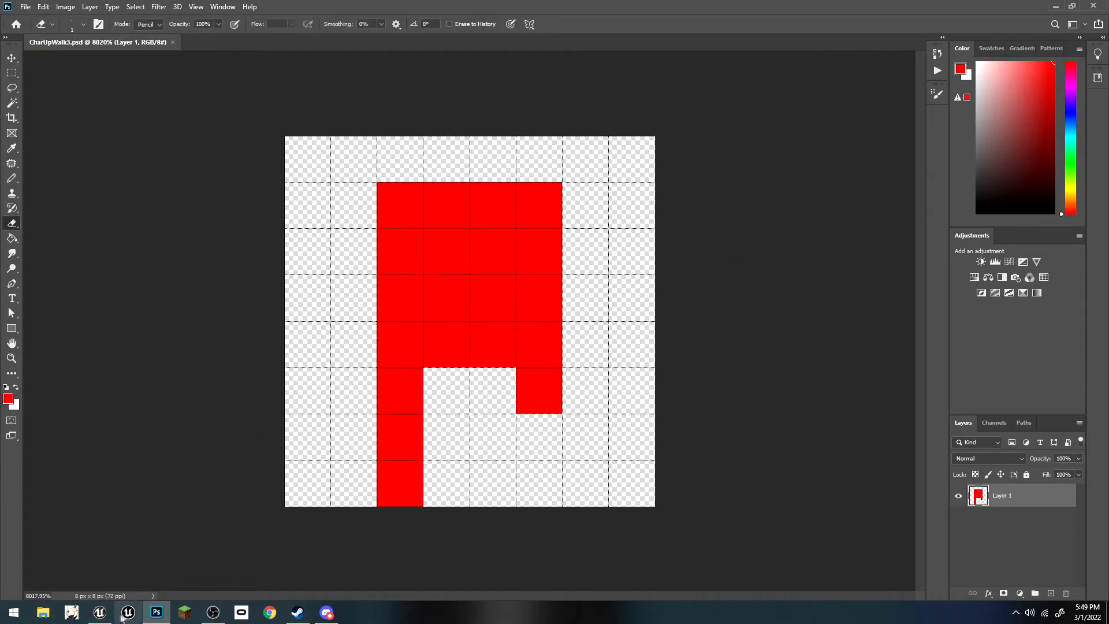
Step: Switch to the RPGTutorial project in Unreal and create a folder named Sprites in the Content folder
{"action": "left_click", "coordinate": [111, 610]}
{"action": "left_click", "coordinate": [199, 483]}
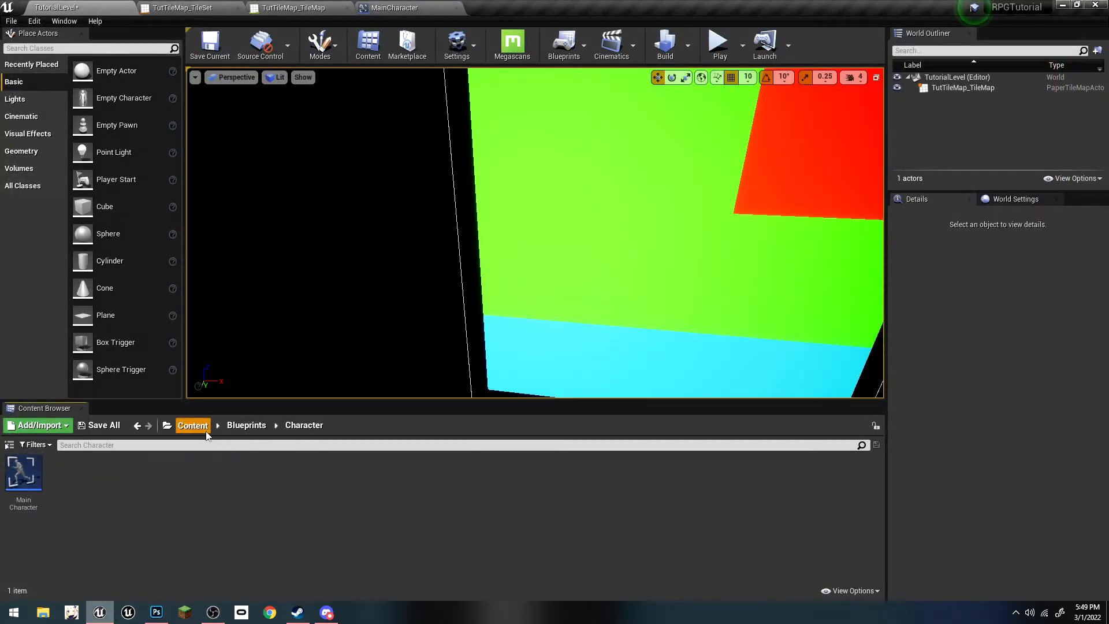
{"action": "left_click", "coordinate": [193, 425]}
{"action": "right_click", "coordinate": [172, 493]}
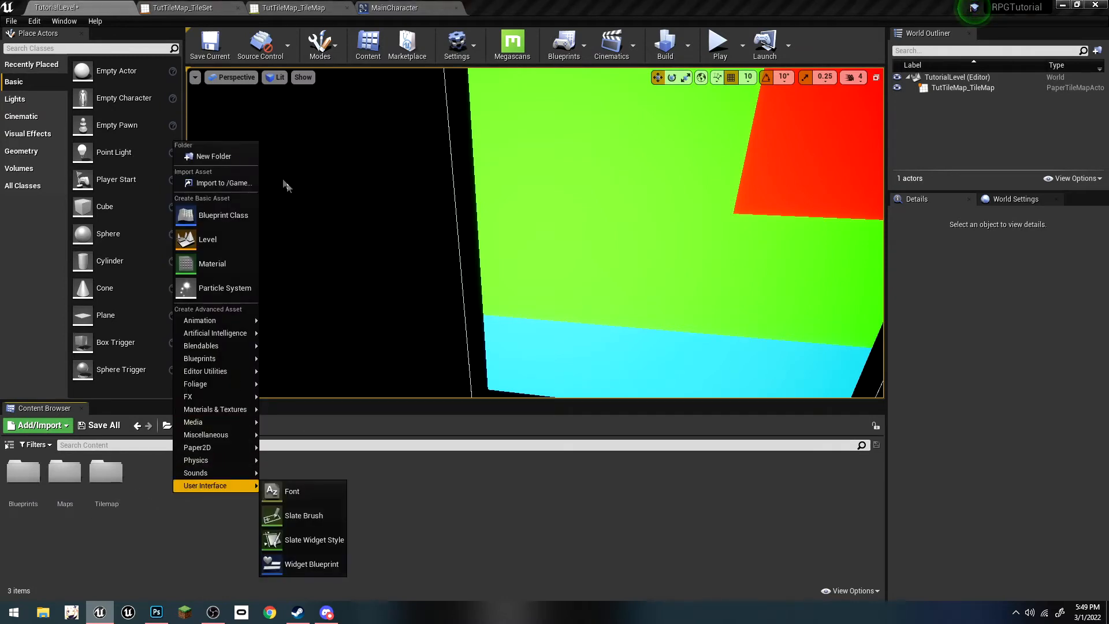
{"action": "left_click", "coordinate": [244, 161]}
{"action": "type", "text": "Sprite"}
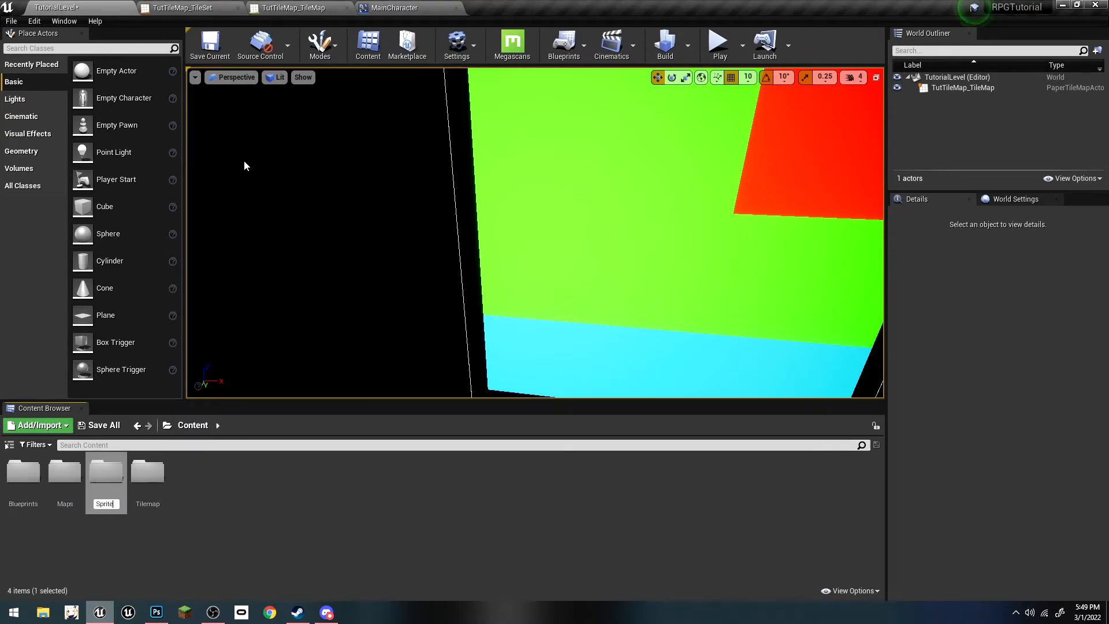
{"action": "type", "text": "s"}
{"action": "key", "text": "Return"}
Step: Create a folder named Character inside the Sprites folder
{"action": "double_click", "coordinate": [105, 473]}
{"action": "right_click", "coordinate": [109, 483]}
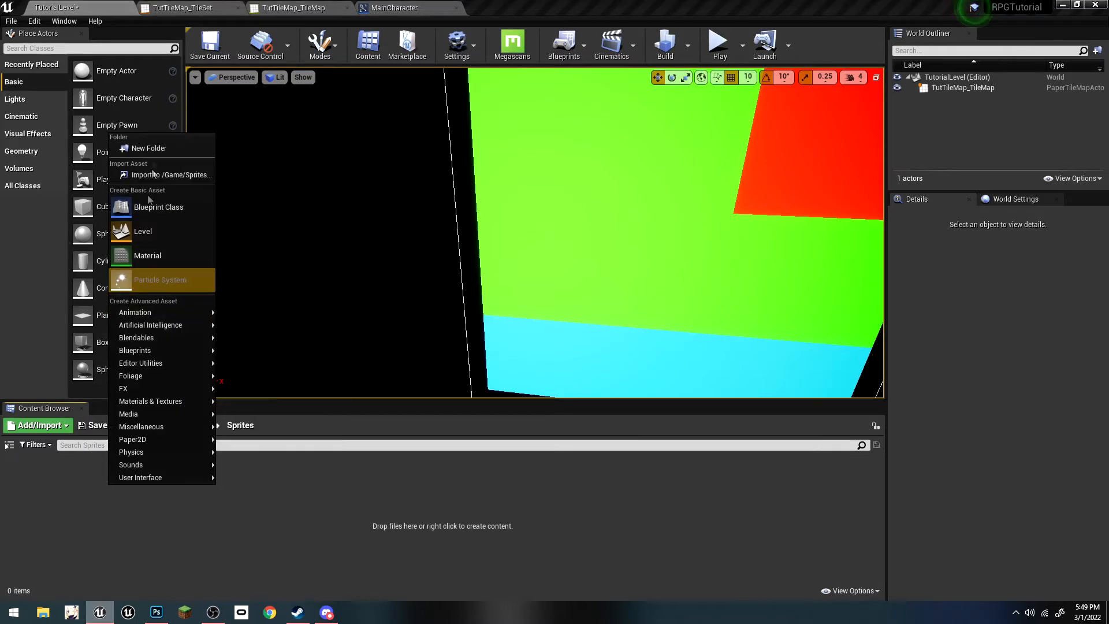
{"action": "left_click", "coordinate": [147, 148]}
{"action": "type", "text": "Character"}
{"action": "key", "text": "Return"}
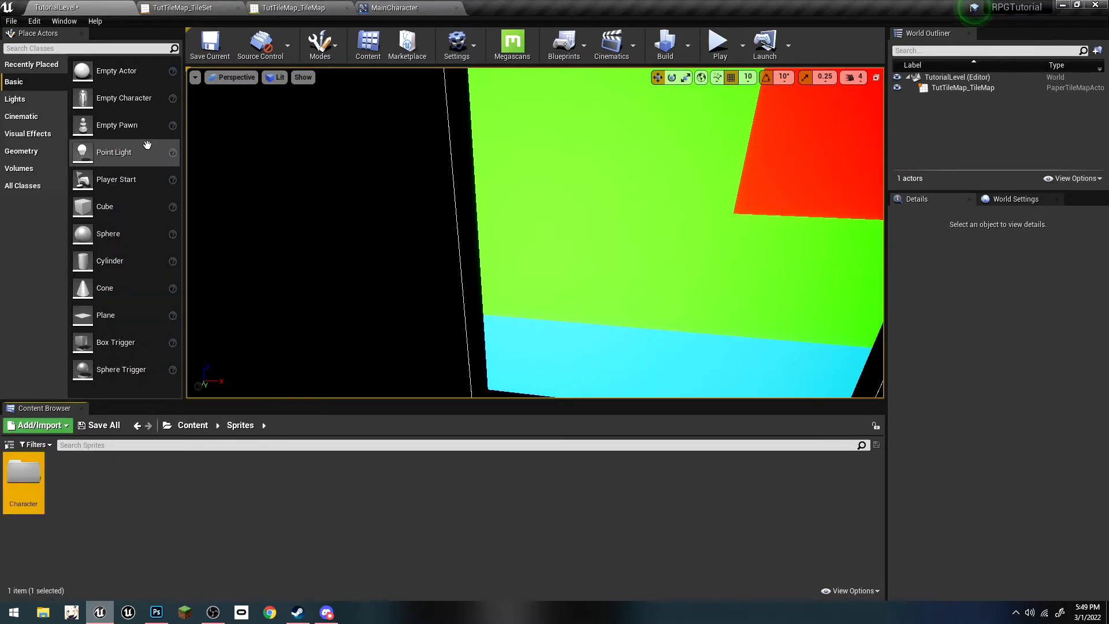
Step: Create two folders named Idle and Walking inside the Sprites/Character folder, and open the Idle folder
{"action": "double_click", "coordinate": [36, 498]}
{"action": "right_click", "coordinate": [39, 498]}
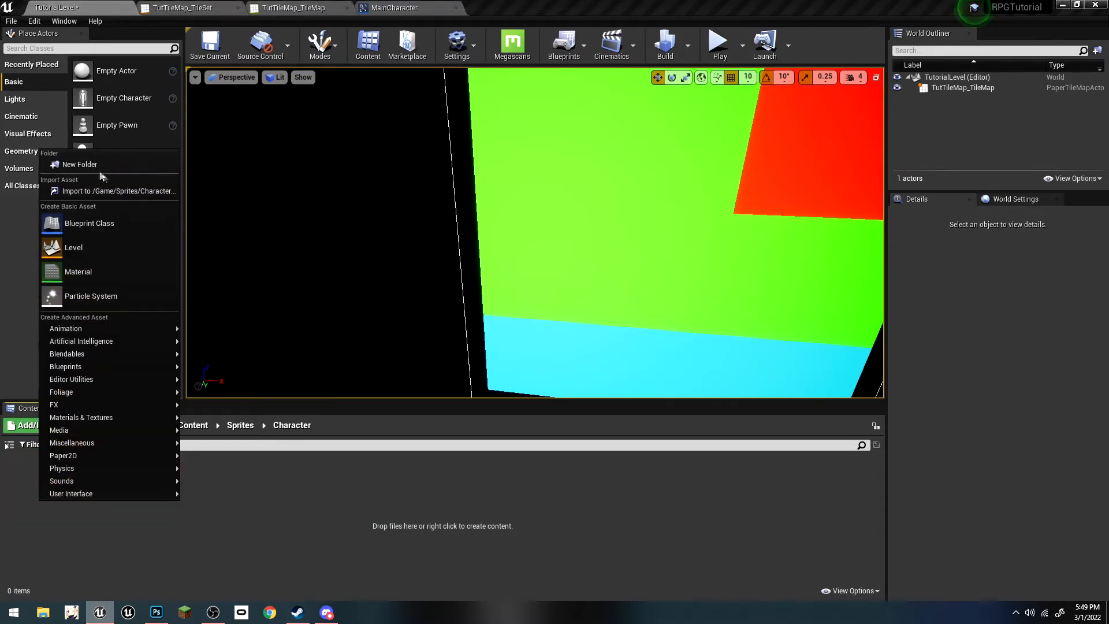
{"action": "left_click", "coordinate": [100, 165]}
{"action": "type", "text": "Idle"}
{"action": "key", "text": "Return"}
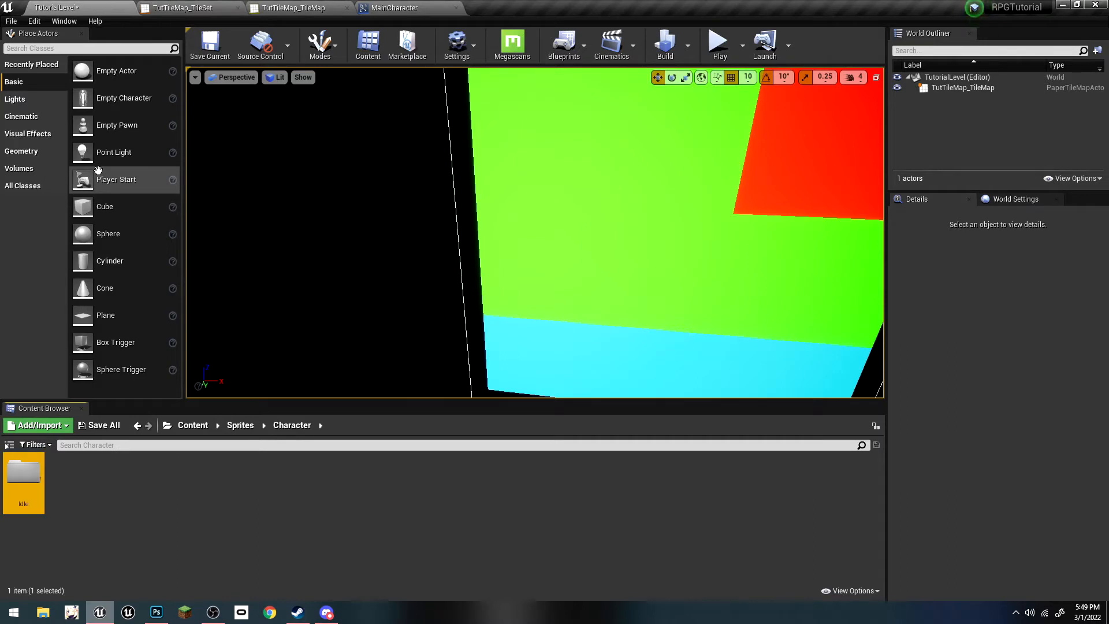
{"action": "right_click", "coordinate": [213, 542]}
{"action": "left_click", "coordinate": [256, 201]}
{"action": "type", "text": "Walki"}
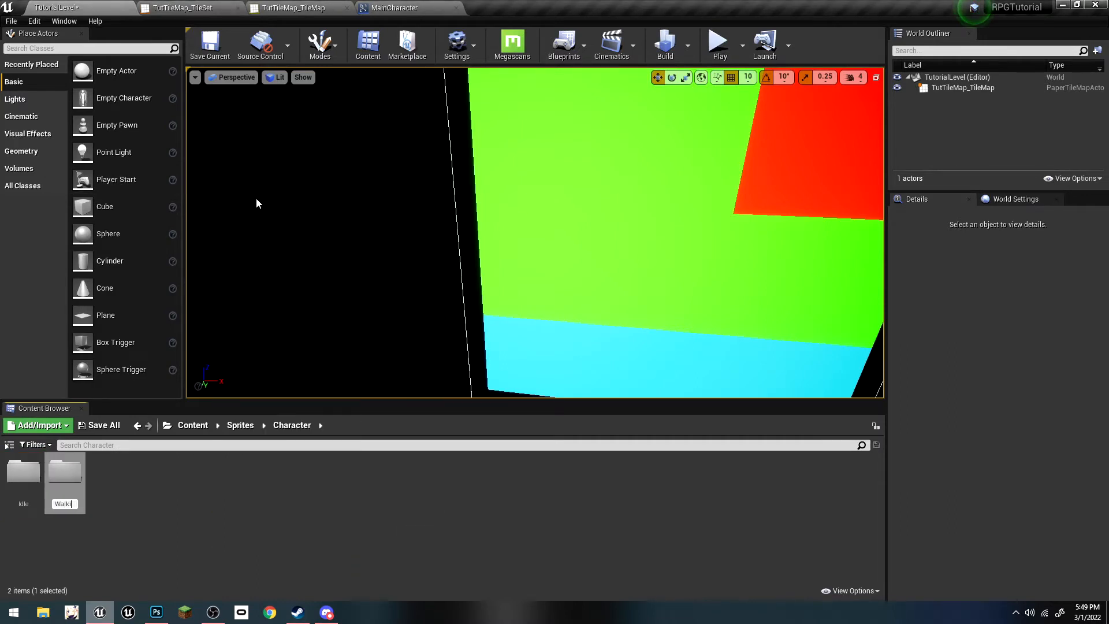
{"action": "type", "text": "ng"}
{"action": "key", "text": "Return"}
{"action": "double_click", "coordinate": [23, 479]}
{"action": "left_click", "coordinate": [39, 424]}
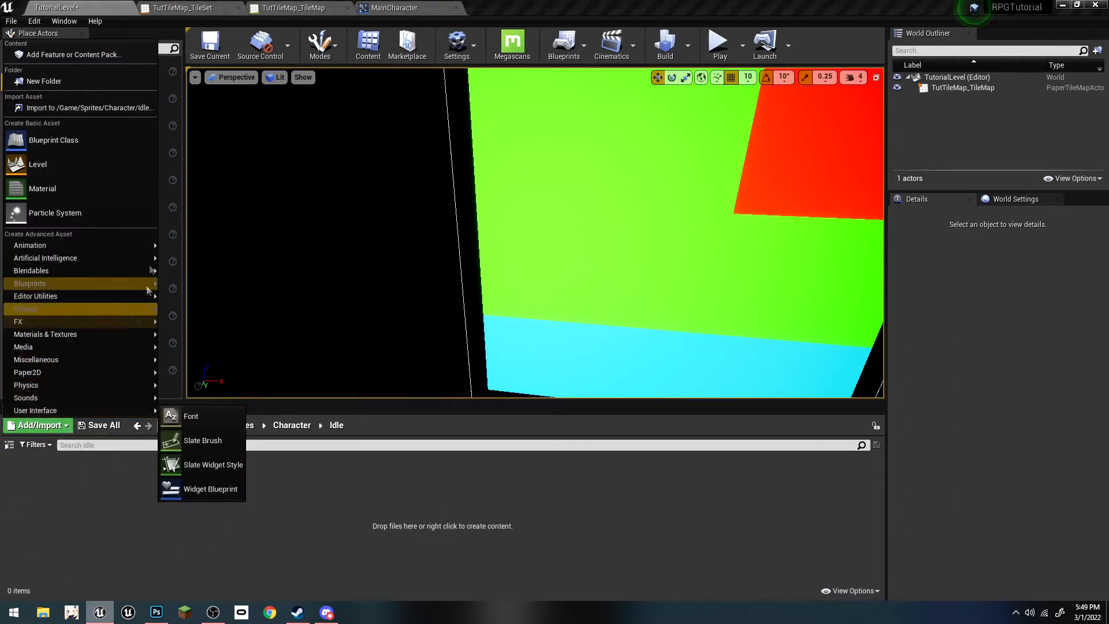
{"action": "left_click", "coordinate": [68, 115]}
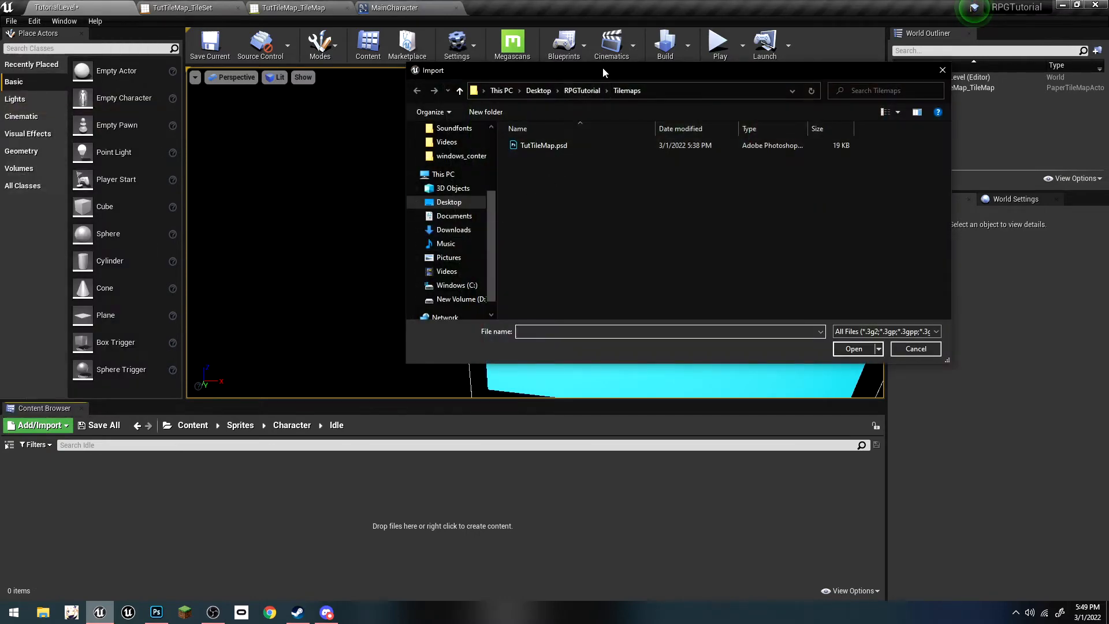
{"action": "left_click_drag", "start_coordinate": [602, 71], "coordinate": [575, 110]}
{"action": "left_click", "coordinate": [442, 240]}
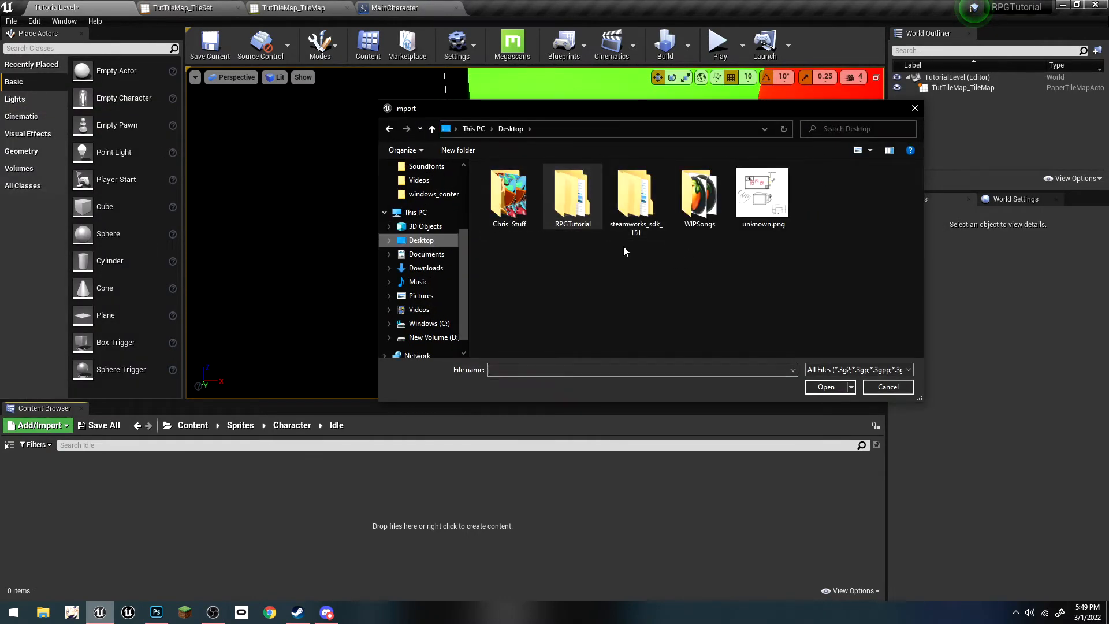
{"action": "double_click", "coordinate": [572, 196]}
{"action": "double_click", "coordinate": [520, 183]}
{"action": "double_click", "coordinate": [529, 183]}
{"action": "left_click_drag", "start_coordinate": [555, 116], "coordinate": [592, 312]}
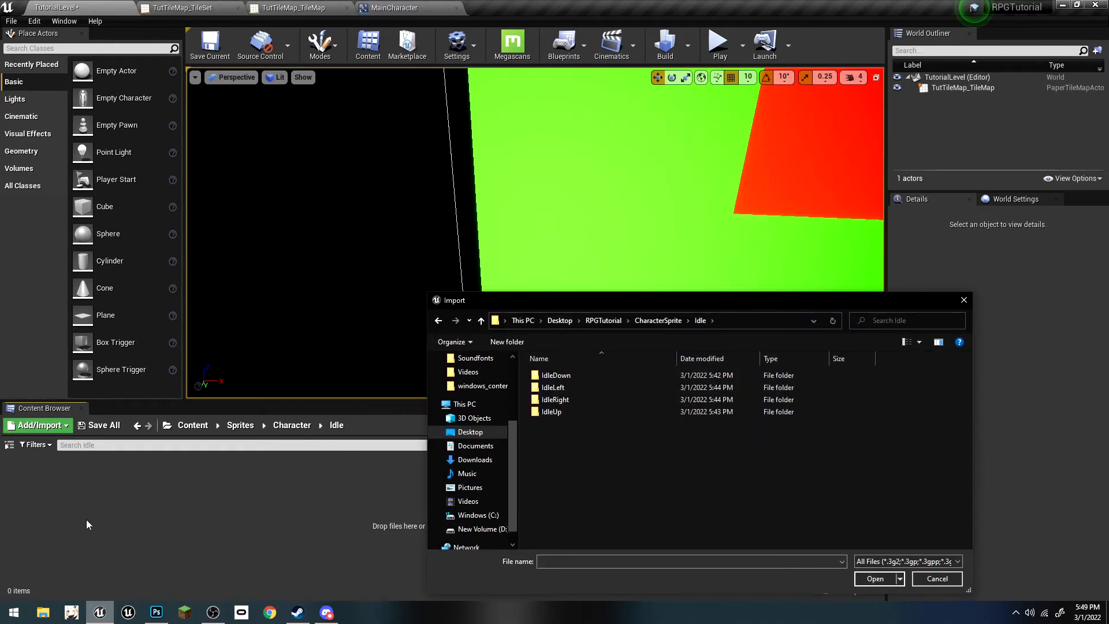
{"action": "left_click", "coordinate": [964, 299]}
Step: Create two folders named Up and Down inside the Idle folder
{"action": "right_click", "coordinate": [337, 506]}
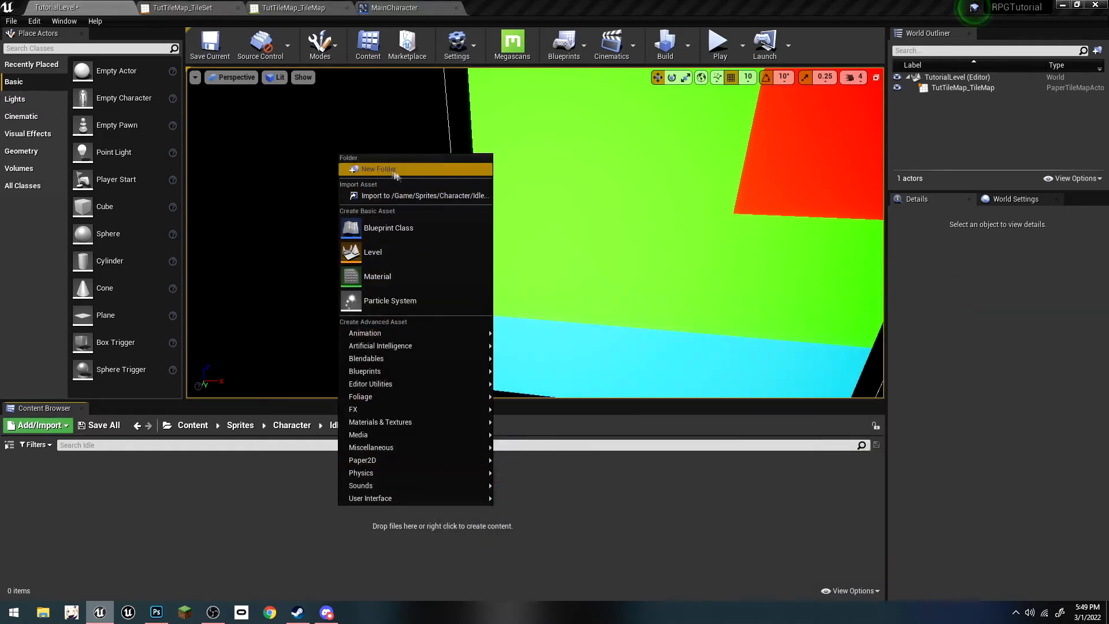
{"action": "left_click", "coordinate": [391, 171]}
{"action": "key", "text": "Return"}
{"action": "right_click", "coordinate": [141, 503]}
{"action": "left_click", "coordinate": [190, 162]}
{"action": "type", "text": "Down"}
{"action": "key", "text": "Return"}
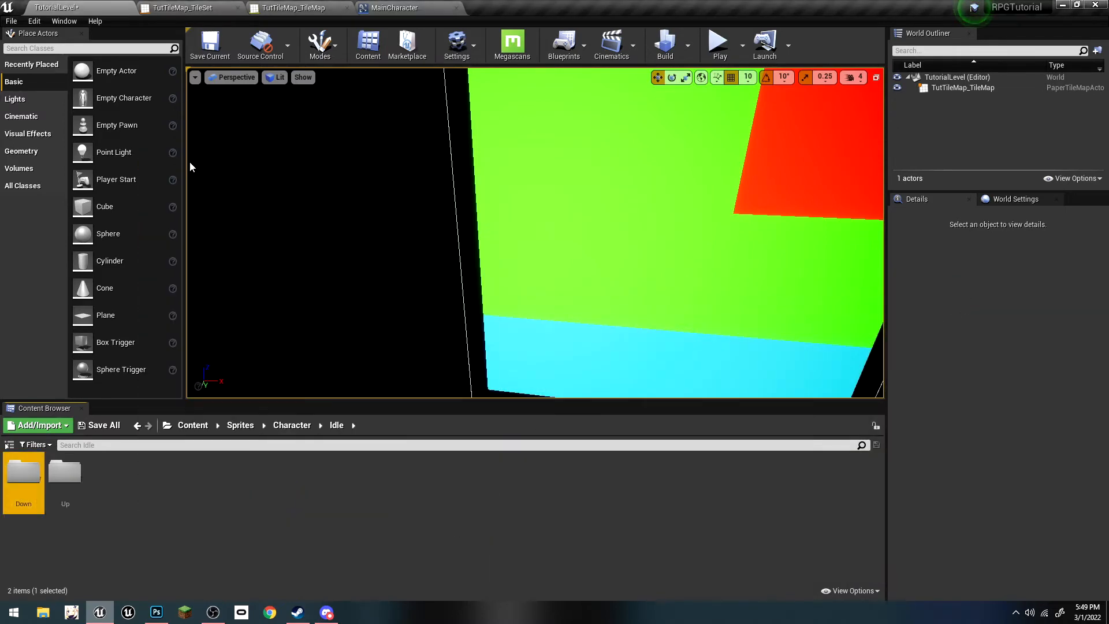
Step: Add two more folders named Left and Right to the Idle folder
{"action": "right_click", "coordinate": [156, 510]}
{"action": "left_click", "coordinate": [211, 169]}
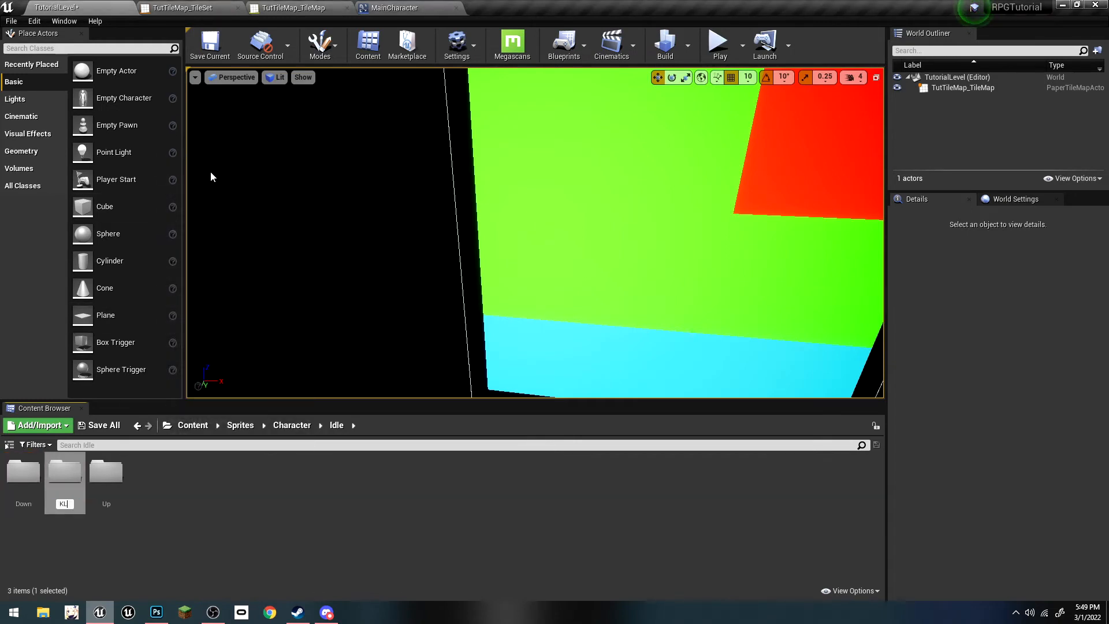
{"action": "key", "text": "Return"}
{"action": "right_click", "coordinate": [235, 497]}
{"action": "left_click", "coordinate": [276, 166]}
{"action": "type", "text": "Ri"}
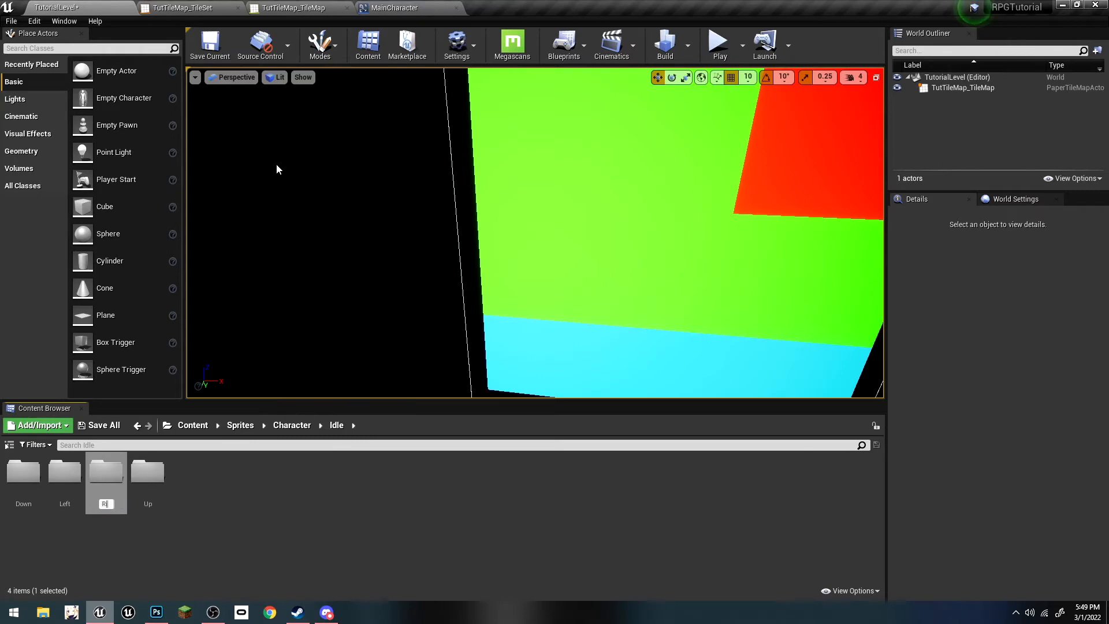
{"action": "type", "text": "ght"}
{"action": "key", "text": "Return"}
Step: Import CharUpIdle1.psd and CharUpIdle2.psd from RPGTutorial/CharacterSprite/Idle/IdleUp into the Idle/Up content folder
{"action": "double_click", "coordinate": [148, 472]}
{"action": "left_click", "coordinate": [29, 425]}
{"action": "left_click", "coordinate": [52, 108]}
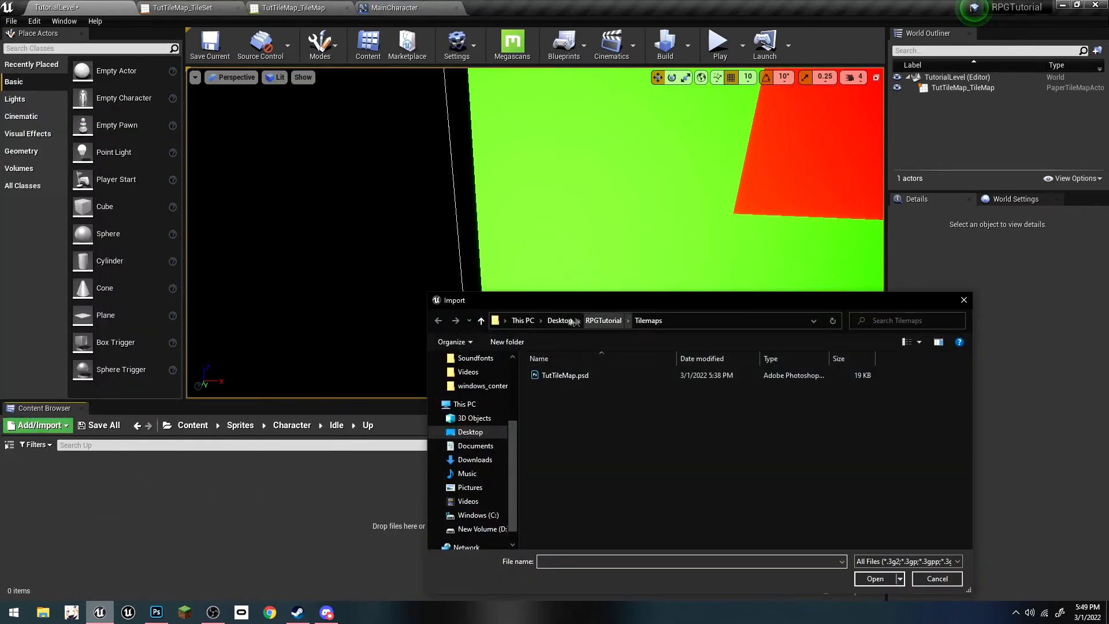
{"action": "left_click", "coordinate": [603, 320]}
{"action": "double_click", "coordinate": [575, 376]}
{"action": "double_click", "coordinate": [574, 376]}
{"action": "double_click", "coordinate": [565, 411]}
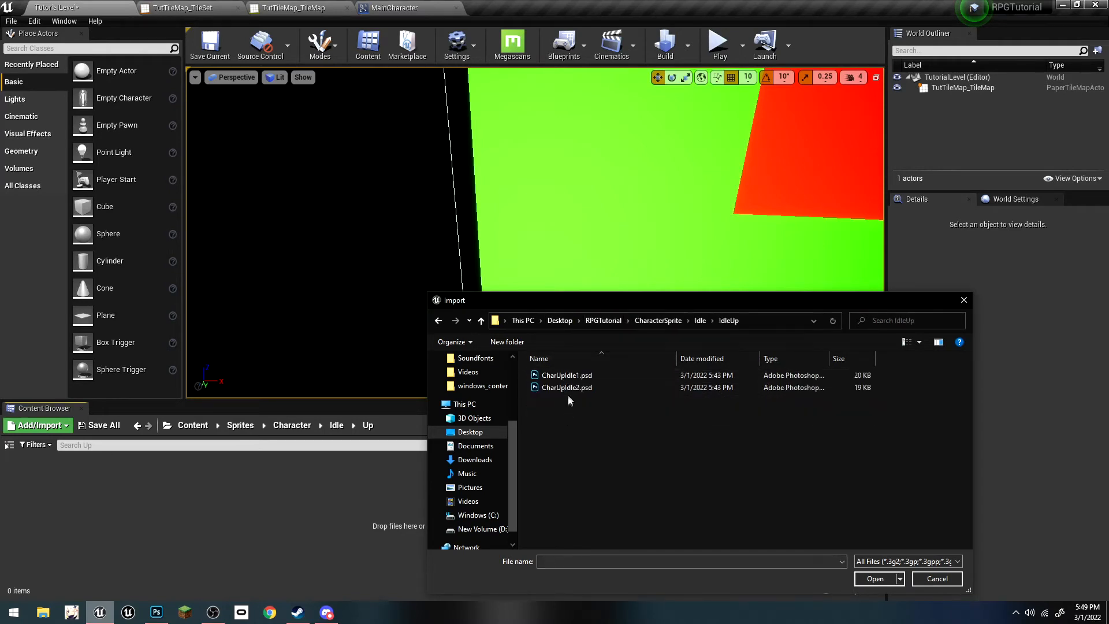
{"action": "left_click_drag", "start_coordinate": [566, 406], "coordinate": [574, 355]}
{"action": "left_click", "coordinate": [872, 579]}
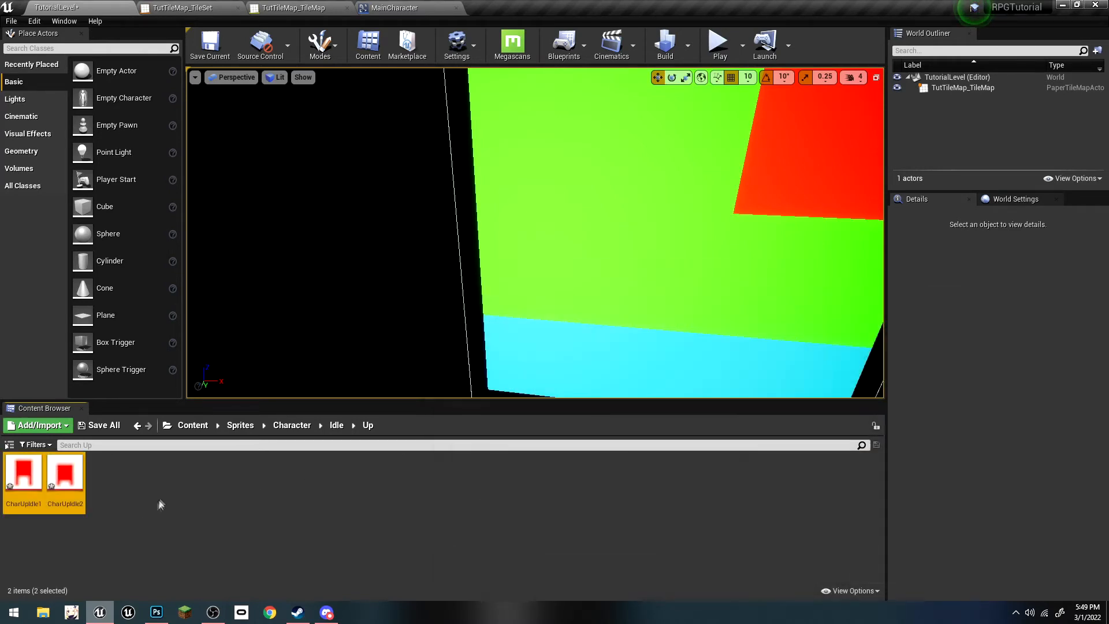
Step: Apply the Paper2D texture settings to both CharUpIdle textures and create sprites from them
{"action": "right_click", "coordinate": [36, 478]}
{"action": "mouse_move", "coordinate": [115, 164]}
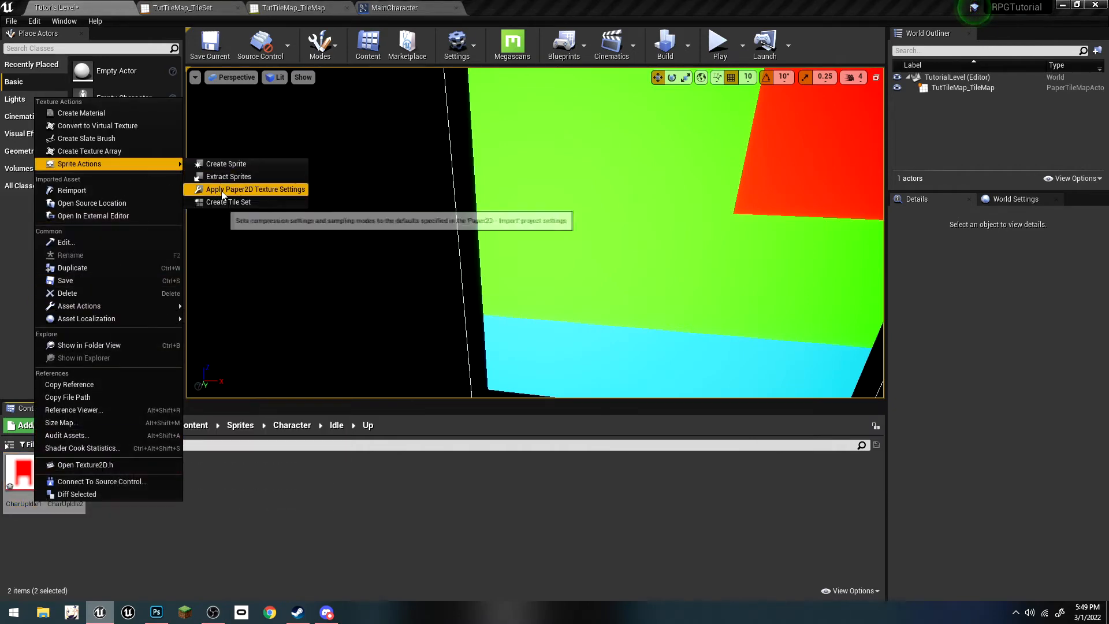
{"action": "left_click", "coordinate": [223, 189]}
{"action": "right_click", "coordinate": [69, 472]}
{"action": "mouse_move", "coordinate": [134, 155]}
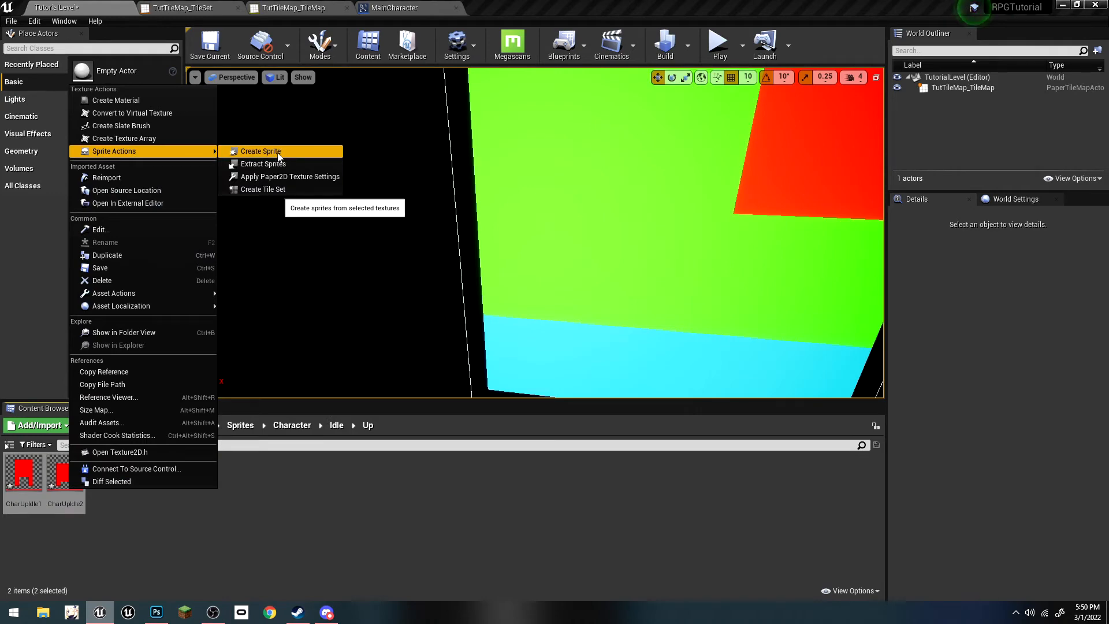
{"action": "left_click", "coordinate": [260, 151]}
Step: Create a flipbook from the two CharUpIdle sprites, set it to 2 frames per second and save it
{"action": "right_click", "coordinate": [132, 472]}
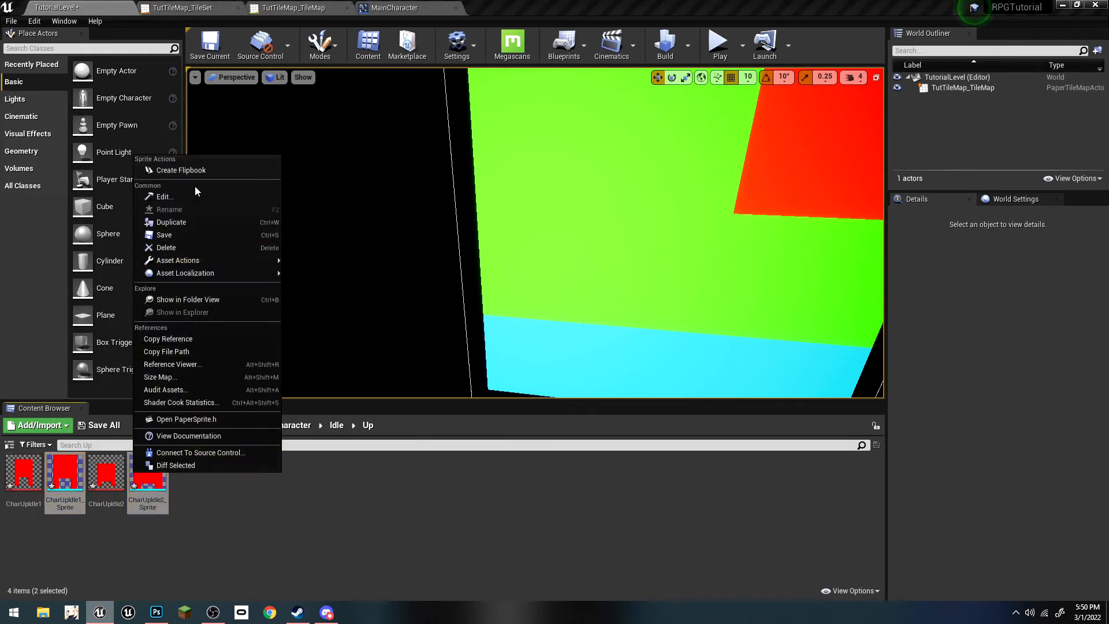
{"action": "left_click", "coordinate": [192, 171]}
{"action": "key", "text": "Return"}
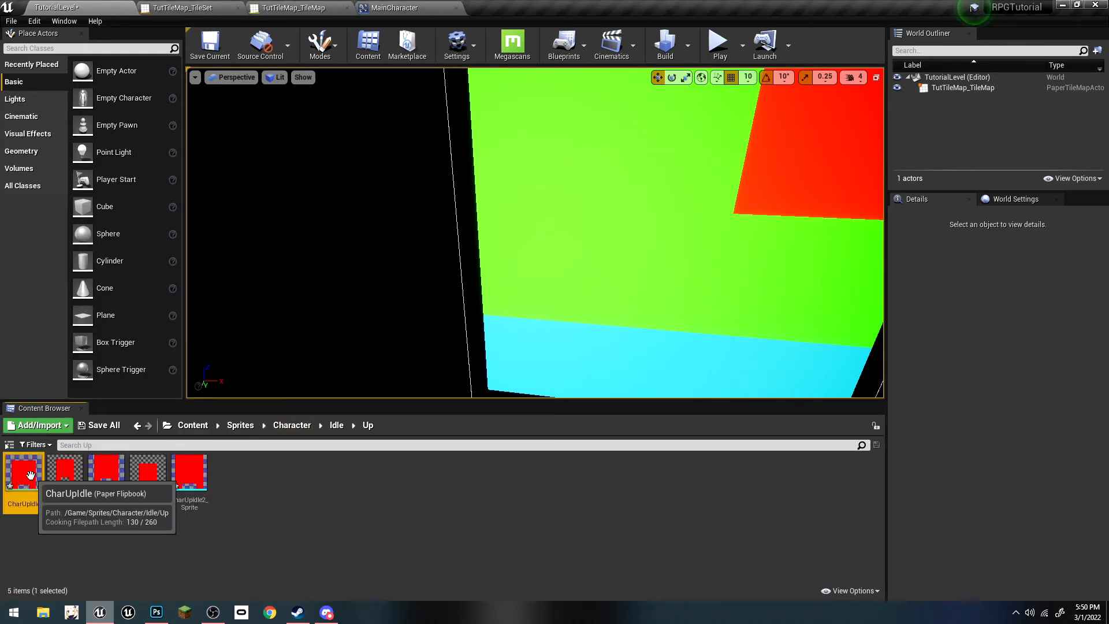
{"action": "double_click", "coordinate": [23, 473]}
{"action": "type", "text": "2"}
{"action": "key", "text": "Return"}
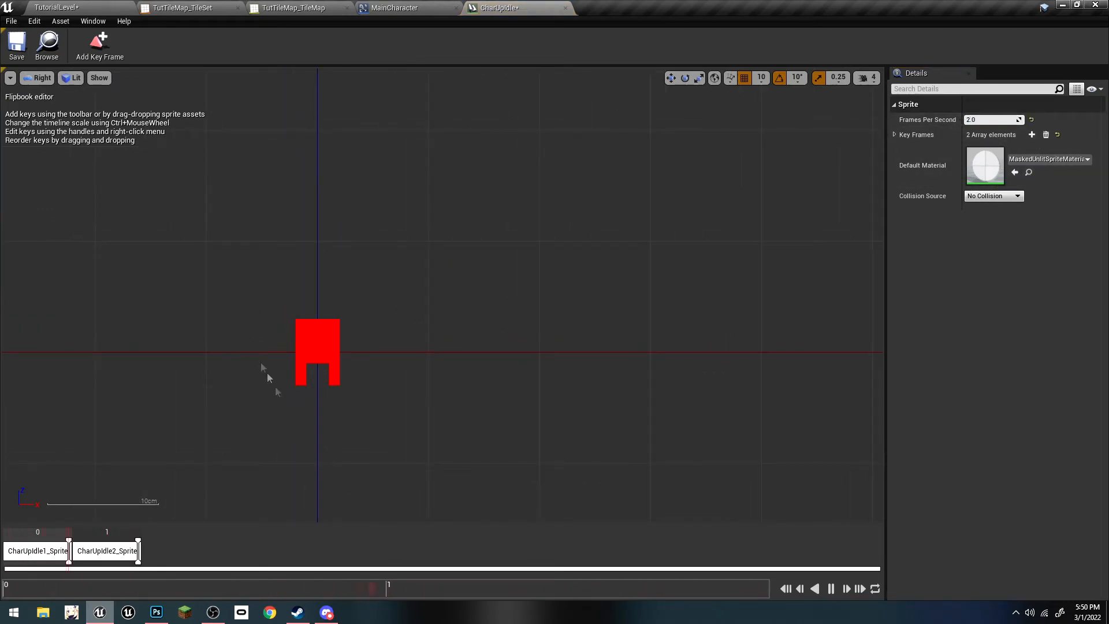
{"action": "left_click", "coordinate": [16, 46]}
Step: Start an import into the Idle/Down content folder and browse to the CharacterSprite/Idle source folder
{"action": "left_click", "coordinate": [58, 7]}
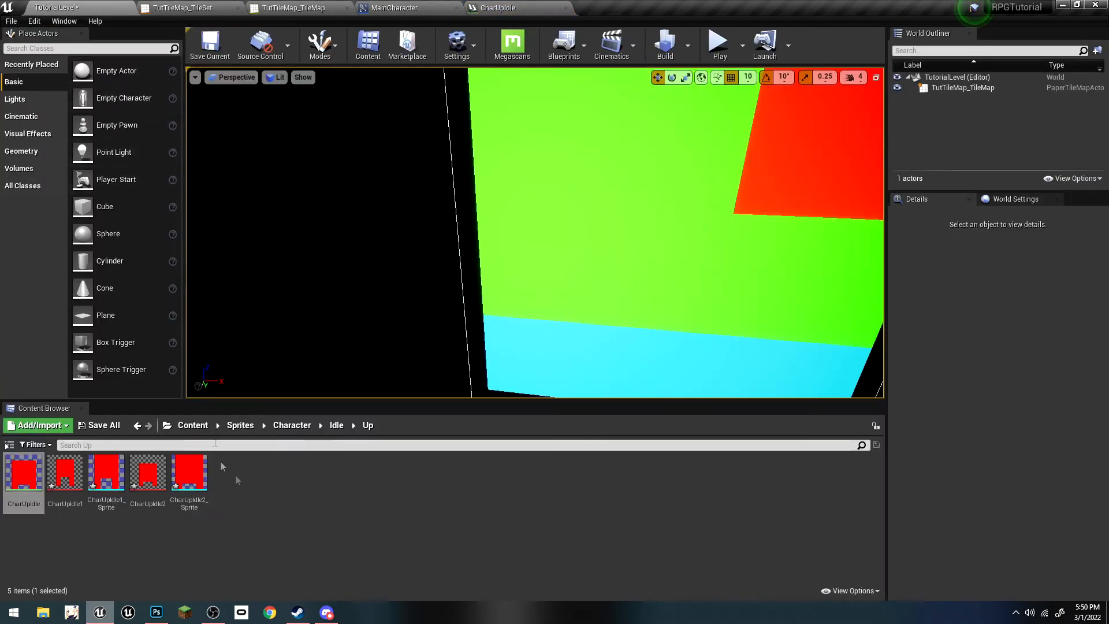
{"action": "left_click", "coordinate": [337, 429]}
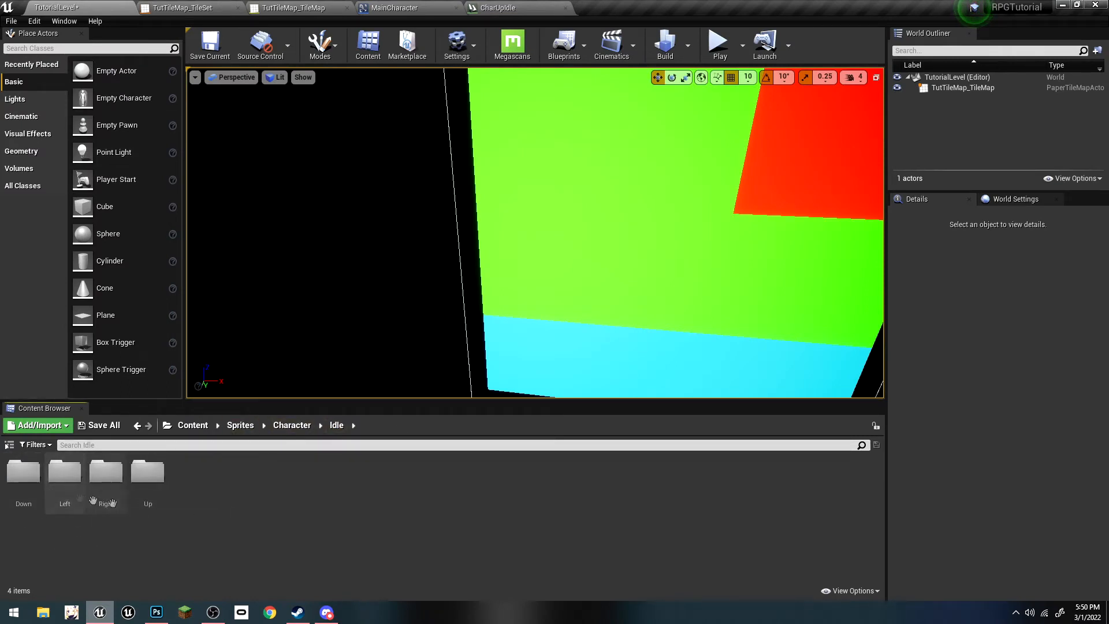
{"action": "double_click", "coordinate": [23, 473]}
{"action": "left_click", "coordinate": [33, 424]}
{"action": "left_click", "coordinate": [86, 107]}
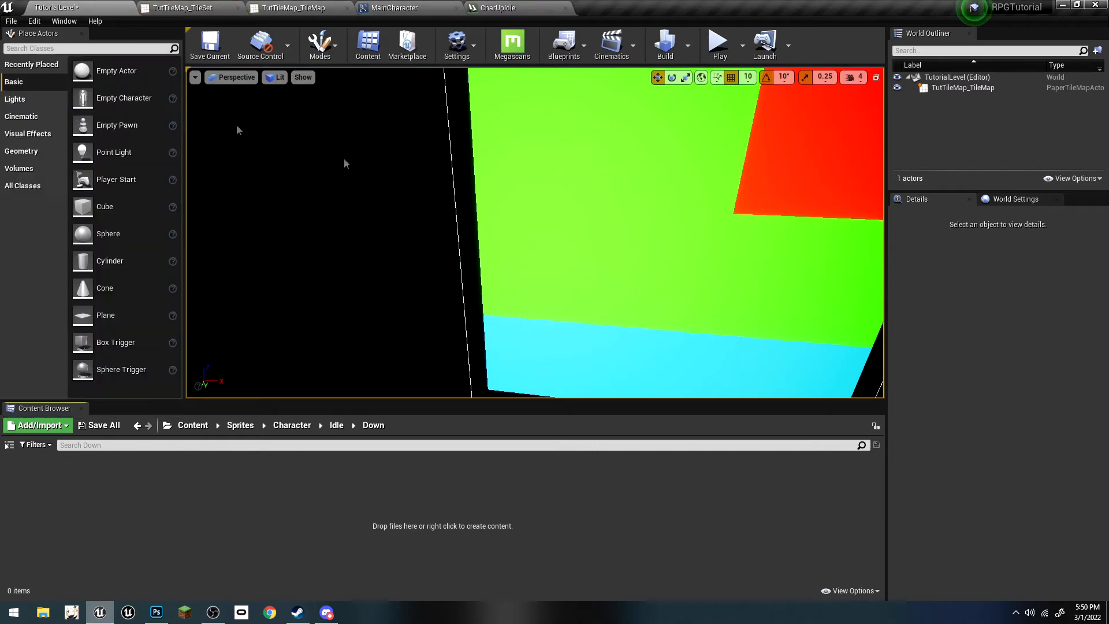
{"action": "left_click", "coordinate": [700, 320]}
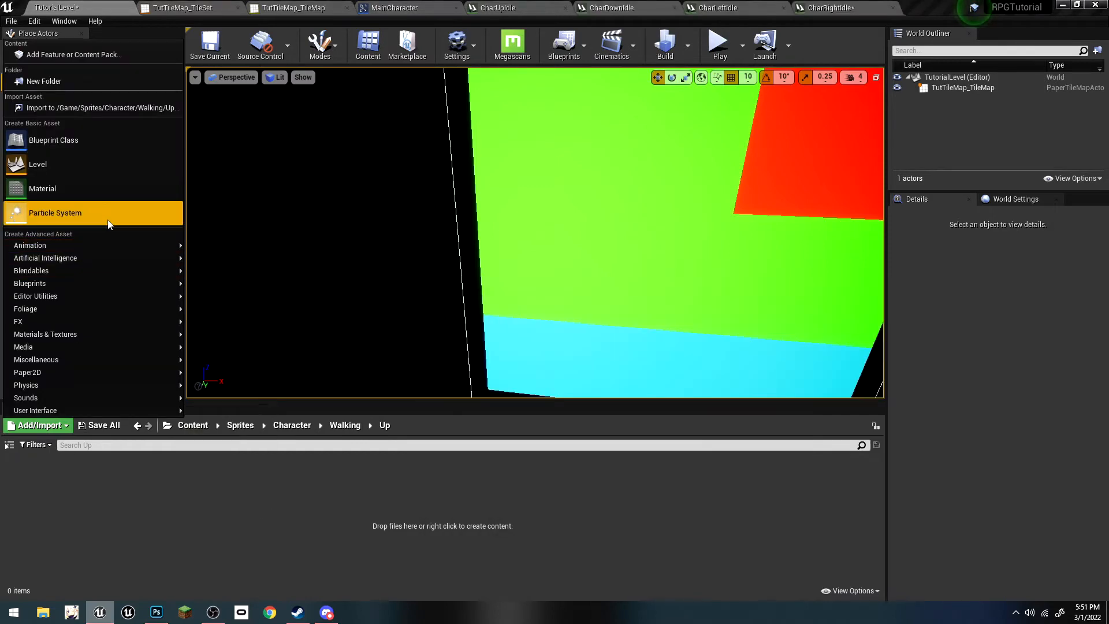
Step: Import CharUpWalk1.psd, CharUpWalk2.psd and CharUpWalk3.psd from CharacterSprite/Walking/WalkingUp into the Walking/Up content folder
{"action": "left_click", "coordinate": [79, 111]}
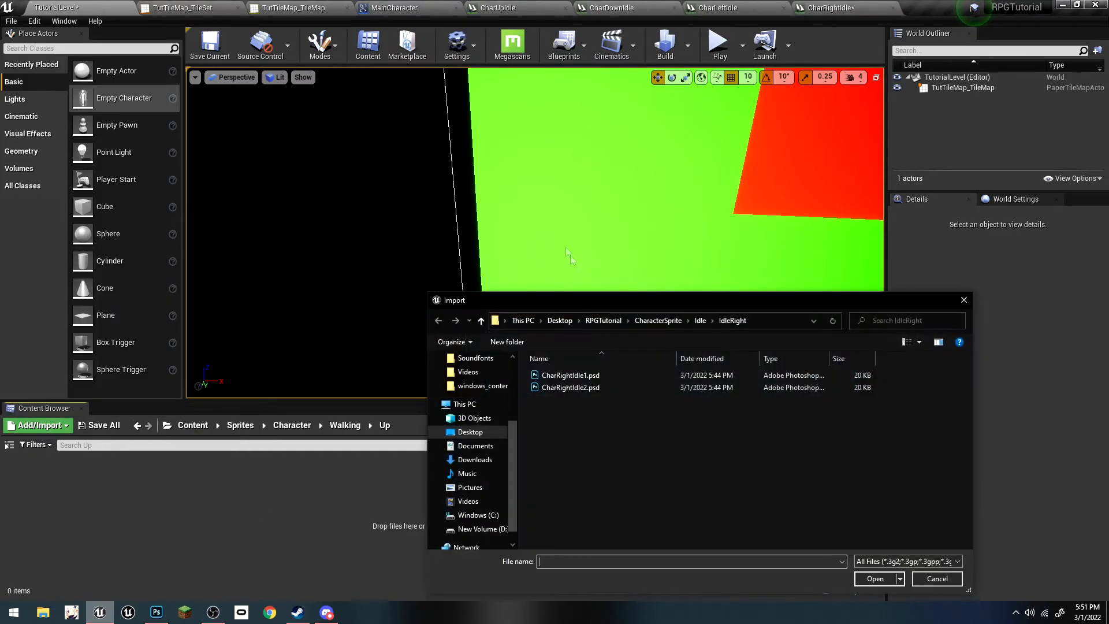
{"action": "left_click", "coordinate": [700, 321]}
{"action": "left_click", "coordinate": [658, 321]}
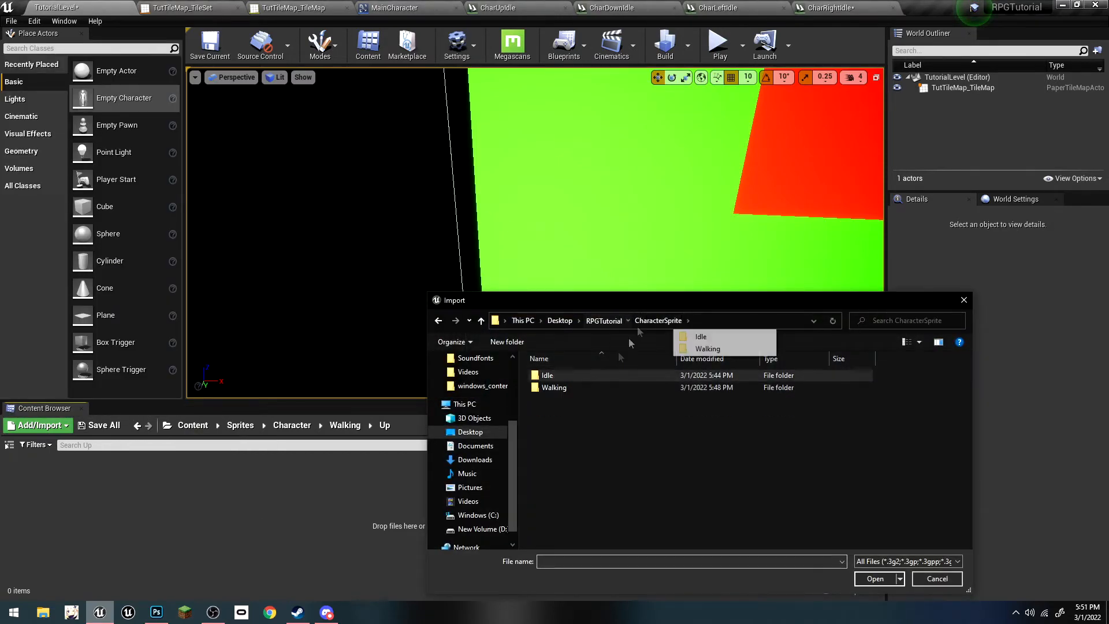
{"action": "double_click", "coordinate": [554, 387]}
{"action": "double_click", "coordinate": [558, 412]}
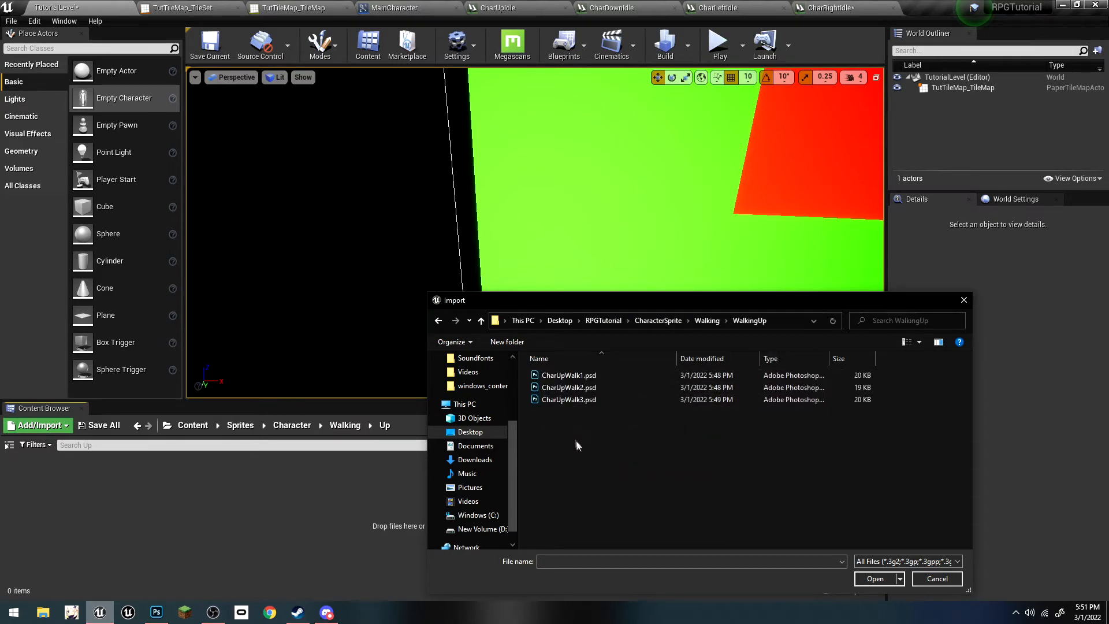
{"action": "key", "text": "ctrl+a"}
{"action": "left_click", "coordinate": [875, 578]}
Step: Apply the Paper2D texture settings to the three CharUpWalk textures and create sprites from them
{"action": "right_click", "coordinate": [95, 482]}
{"action": "mouse_move", "coordinate": [181, 169]}
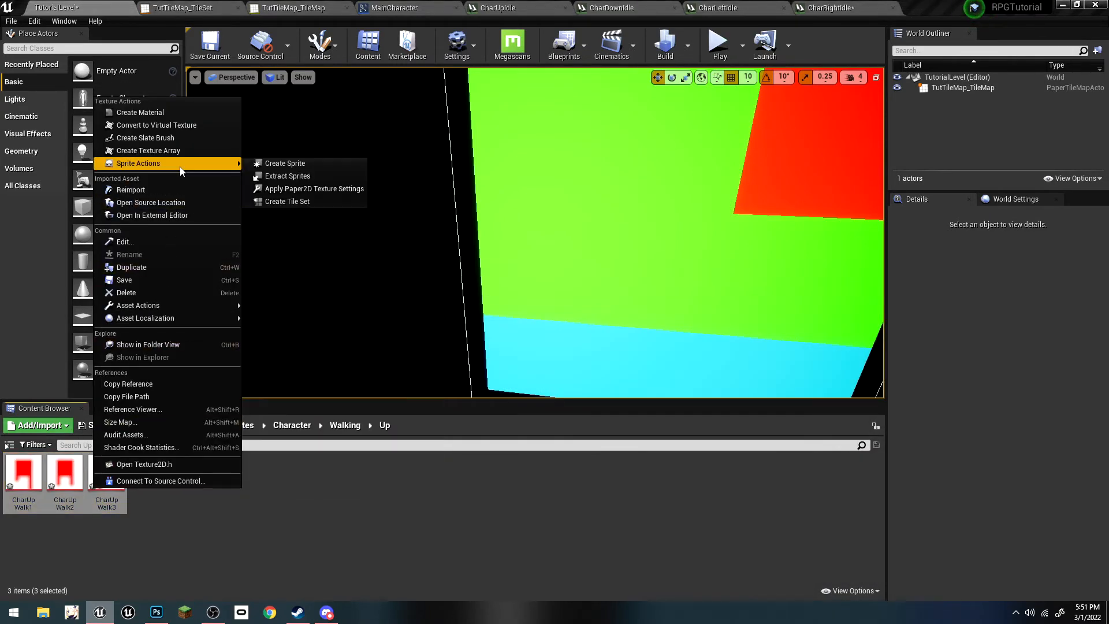
{"action": "left_click", "coordinate": [302, 189]}
{"action": "right_click", "coordinate": [71, 482]}
{"action": "mouse_move", "coordinate": [174, 172]}
{"action": "left_click", "coordinate": [257, 169]}
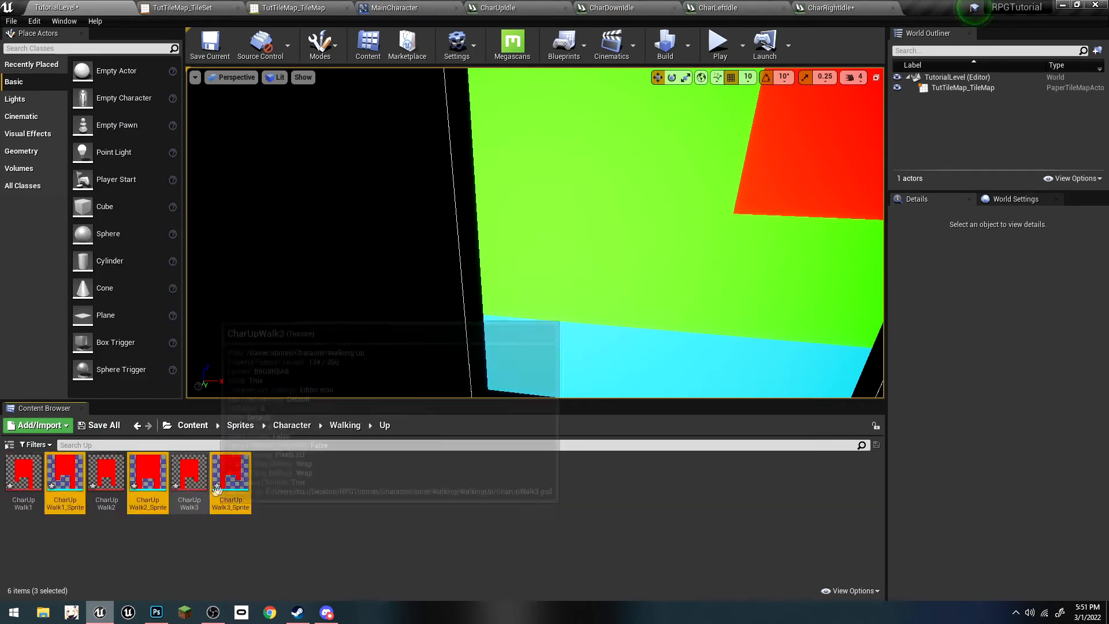
Step: Create a flipbook from the three CharUpWalk sprites and open it in the flipbook editor
{"action": "right_click", "coordinate": [230, 484]}
{"action": "left_click", "coordinate": [277, 197]}
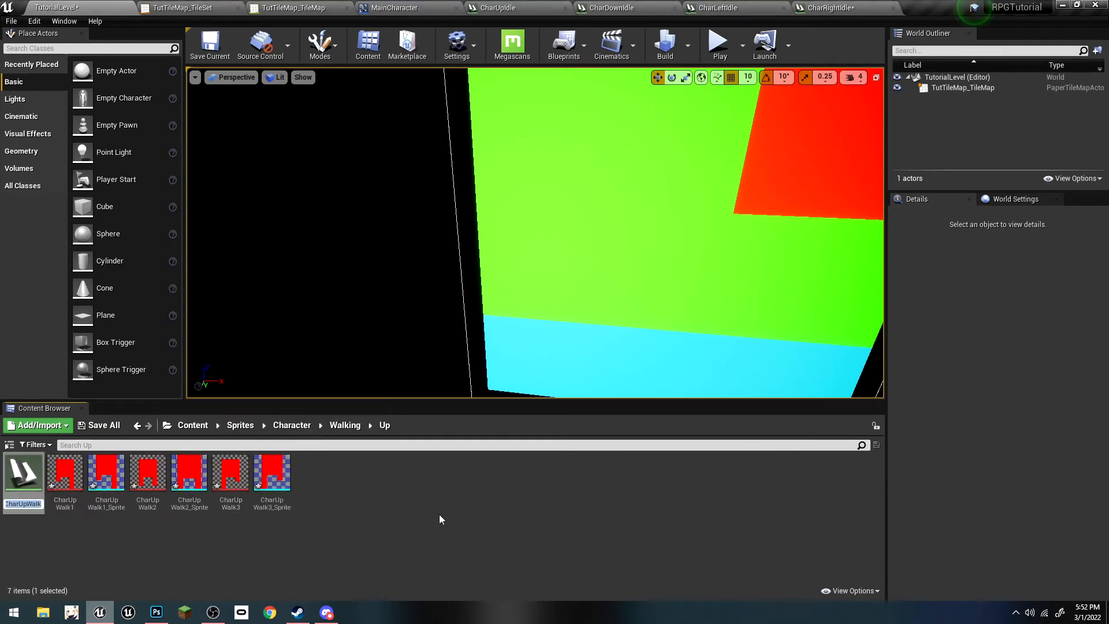
{"action": "double_click", "coordinate": [29, 477]}
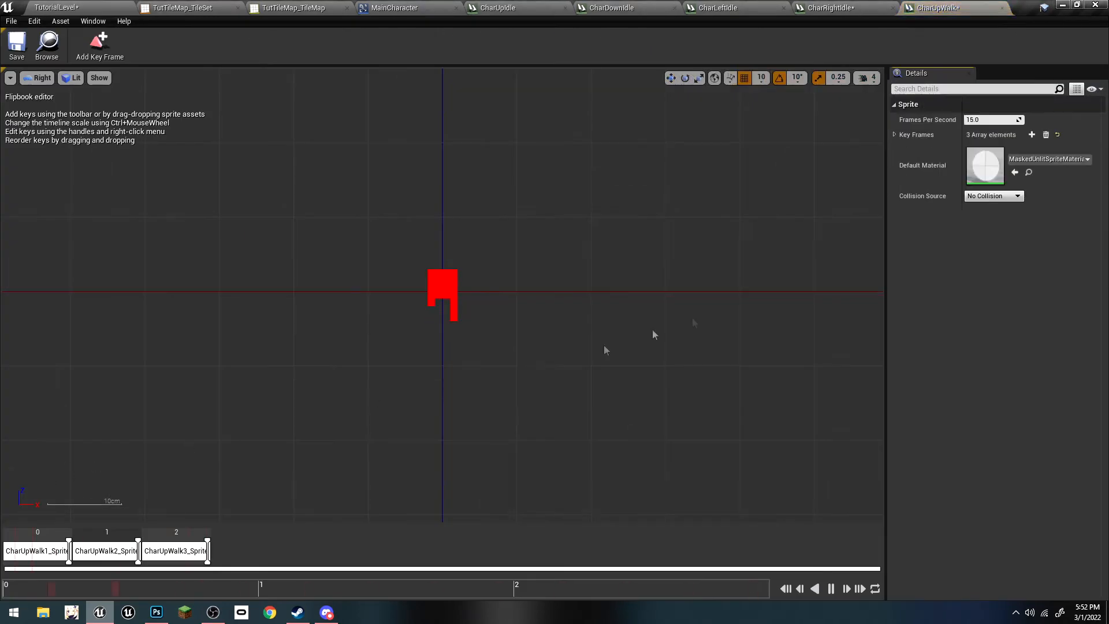
Step: Set the CharUpWalk flipbook's frame rate to 2 frames per second
{"action": "left_click", "coordinate": [989, 119]}
{"action": "type", "text": "2"}
{"action": "left_click_drag", "start_coordinate": [564, 312], "coordinate": [534, 324]}
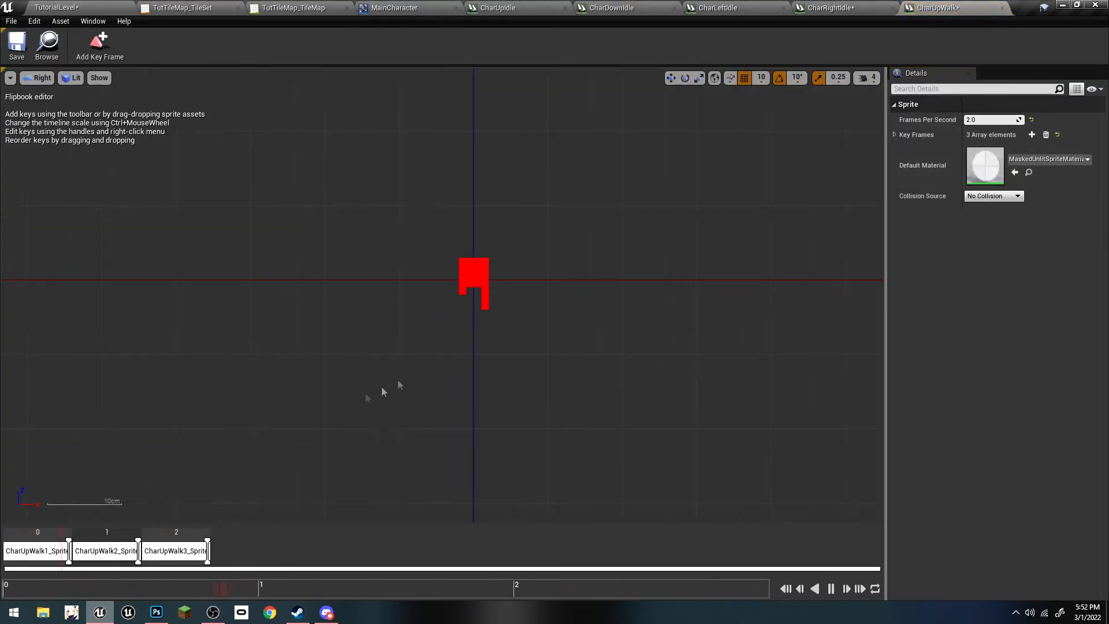
Step: Add a fourth key frame to the CharUpWalk flipbook and assign CharUpWalk2_Sprite to it
{"action": "left_click", "coordinate": [894, 136]}
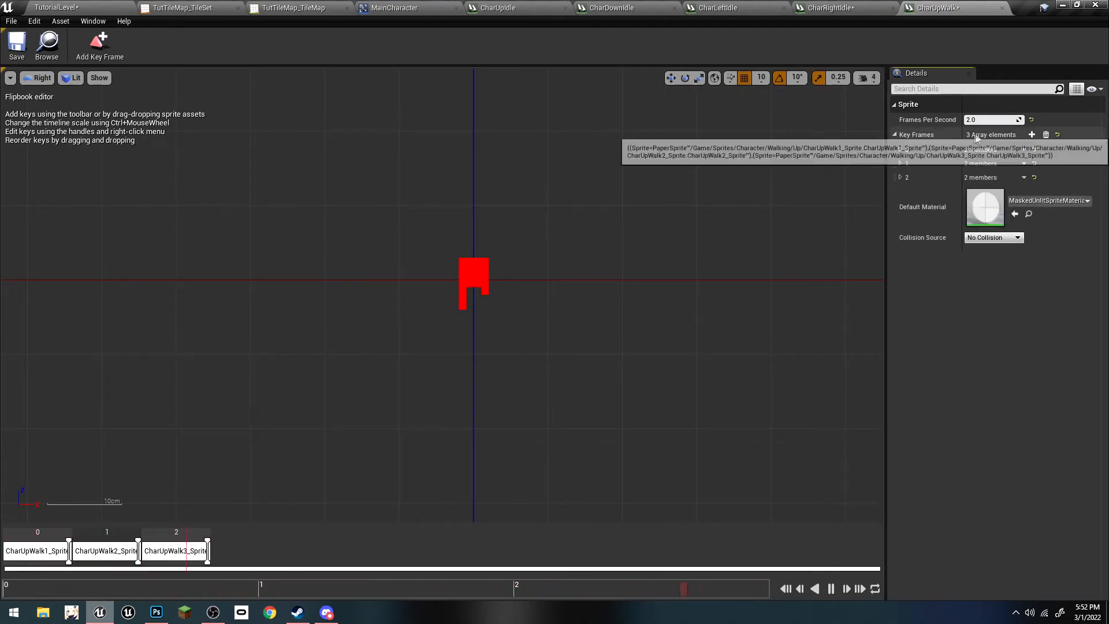
{"action": "left_click", "coordinate": [1031, 135]}
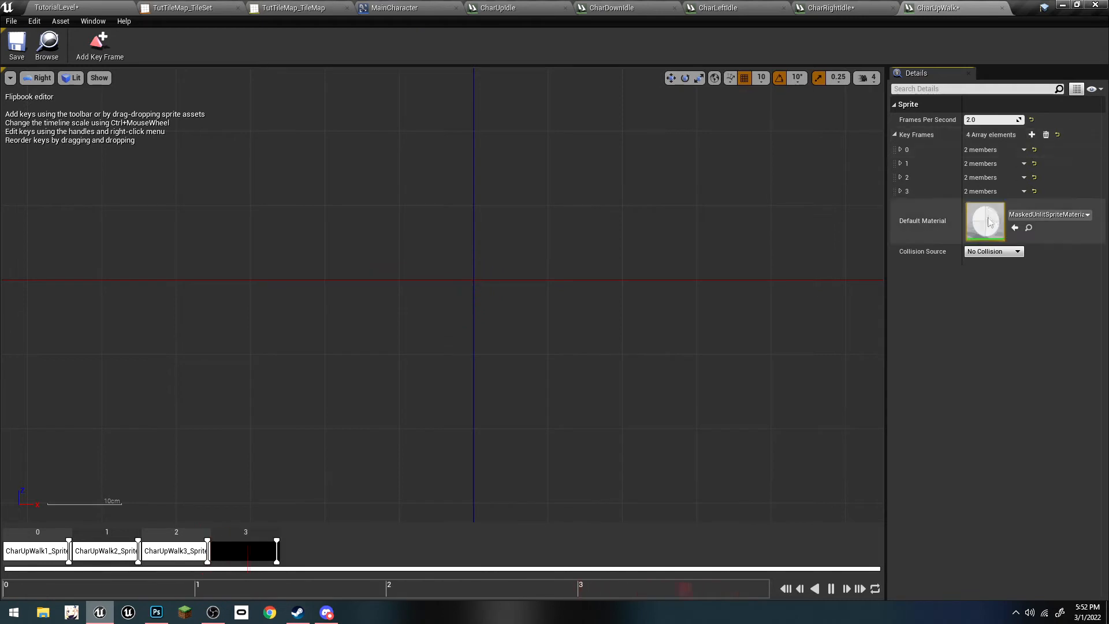
{"action": "left_click", "coordinate": [1028, 215]}
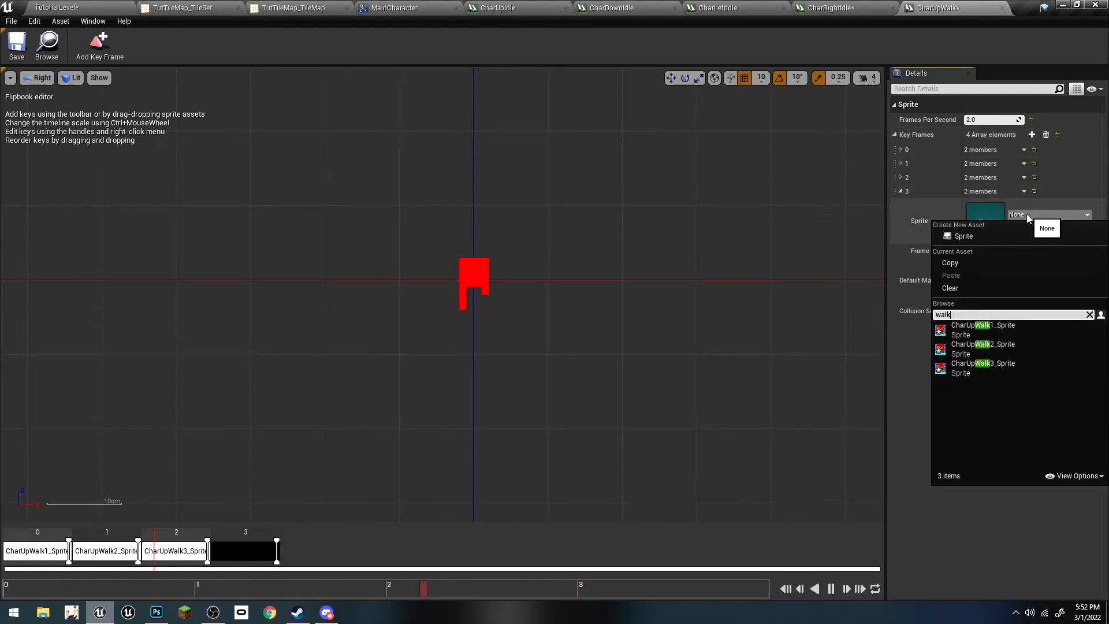
{"action": "left_click", "coordinate": [964, 349]}
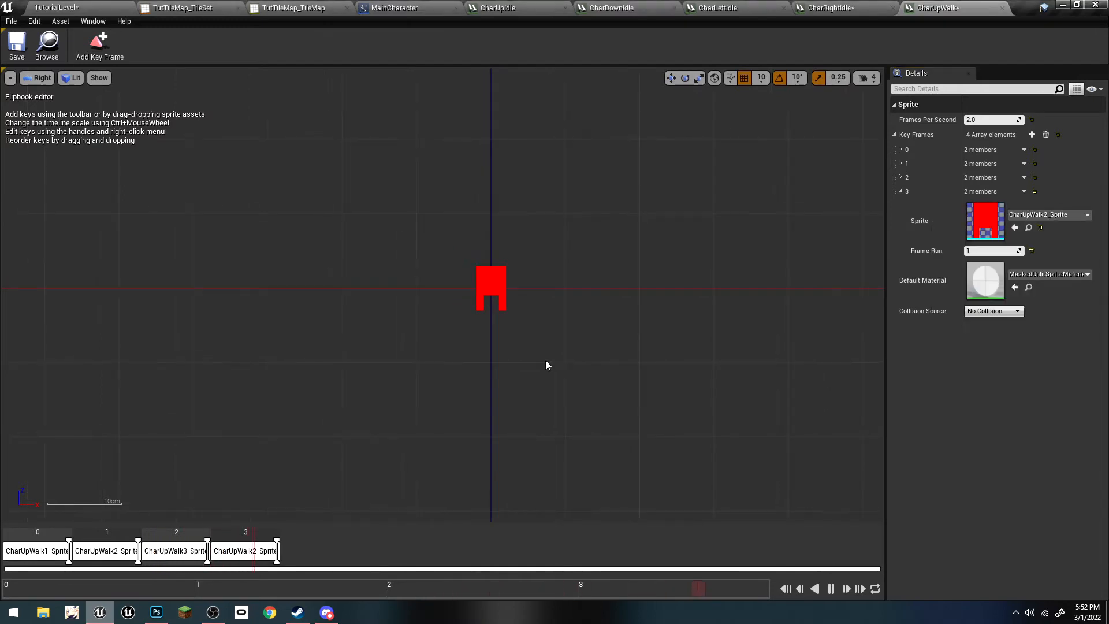
Step: Try the CharUpWalk flipbook at 12 frames per second and settle on a frame rate of 16
{"action": "scroll", "coordinate": [502, 317], "scroll_direction": "up", "scroll_amount": 1}
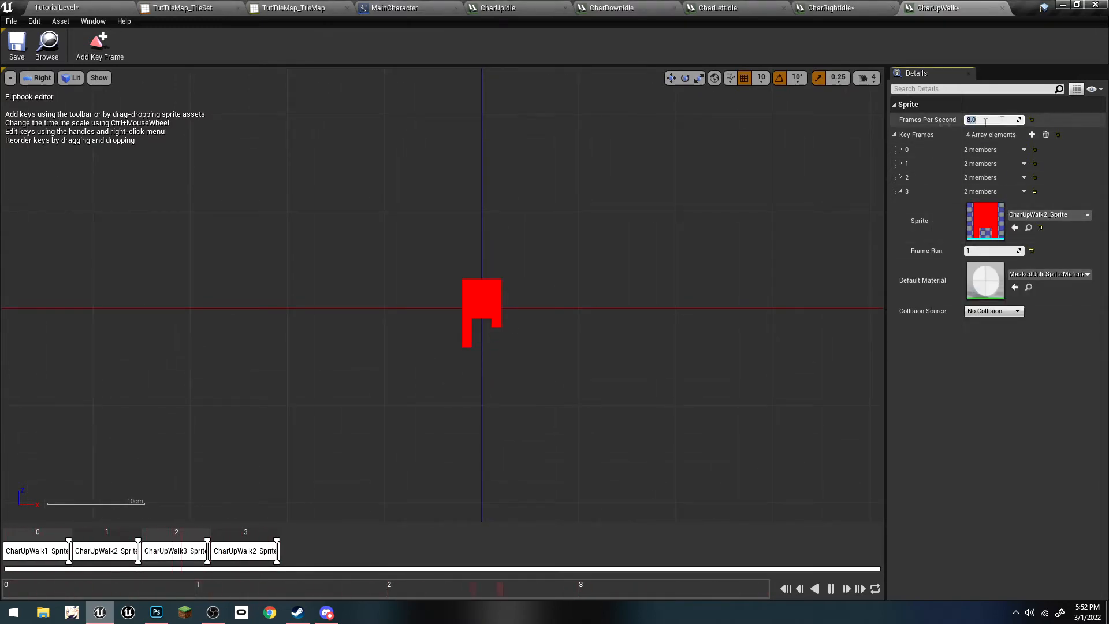
{"action": "type", "text": "12"}
{"action": "key", "text": "Return"}
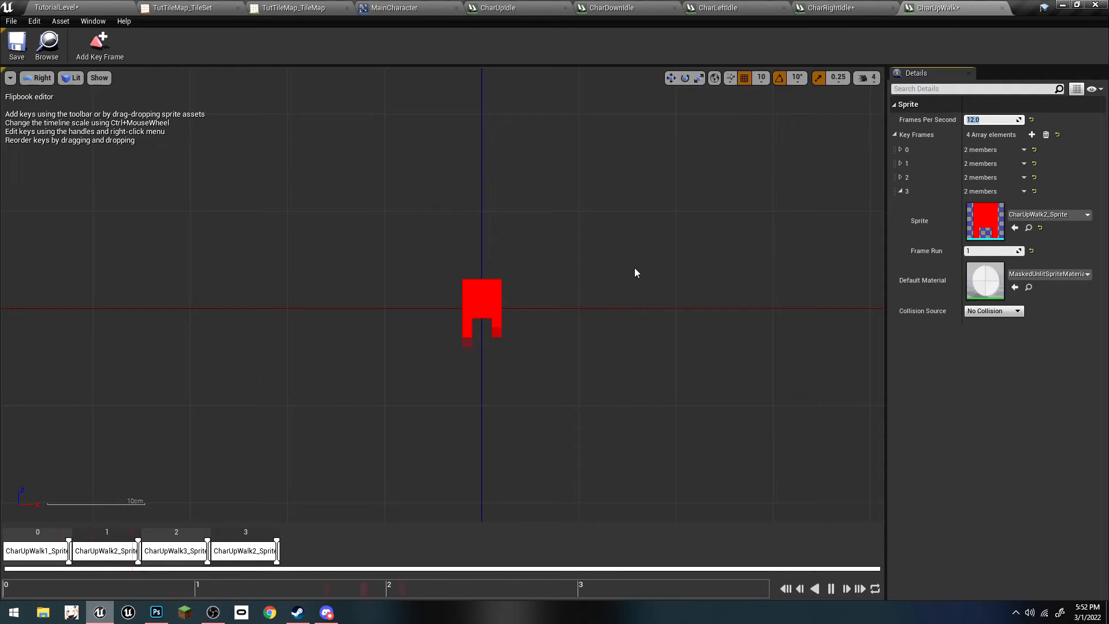
{"action": "type", "text": "16"}
{"action": "key", "text": "Return"}
{"action": "scroll", "coordinate": [583, 283], "scroll_direction": "down", "scroll_amount": 2}
{"action": "right_click_drag", "start_coordinate": [480, 332], "coordinate": [460, 363]}
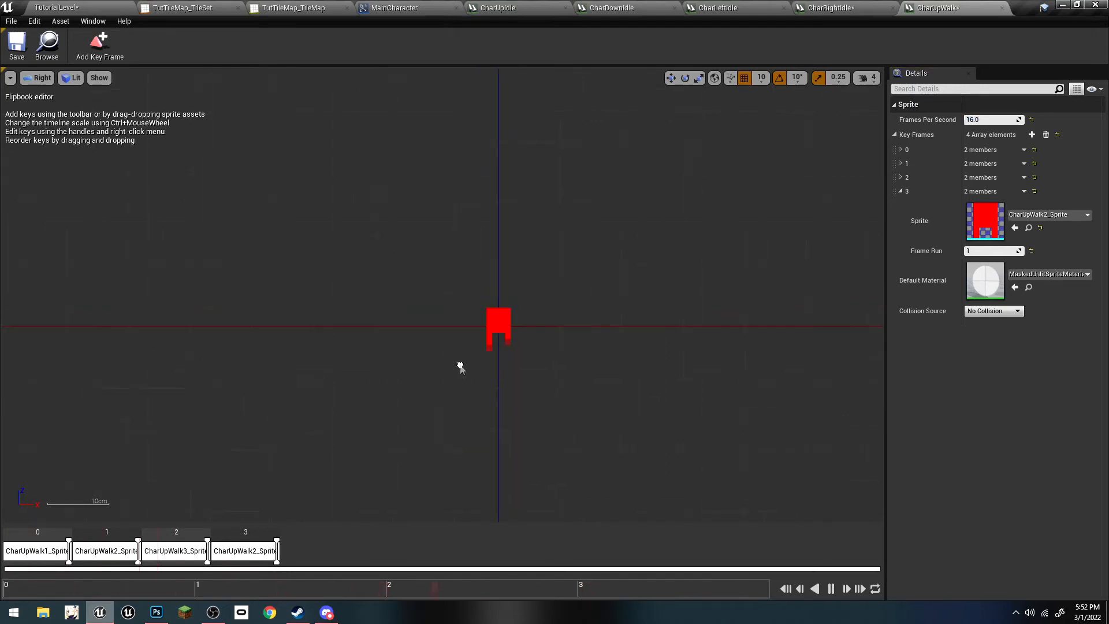
{"action": "scroll", "coordinate": [483, 322], "scroll_direction": "up", "scroll_amount": 3}
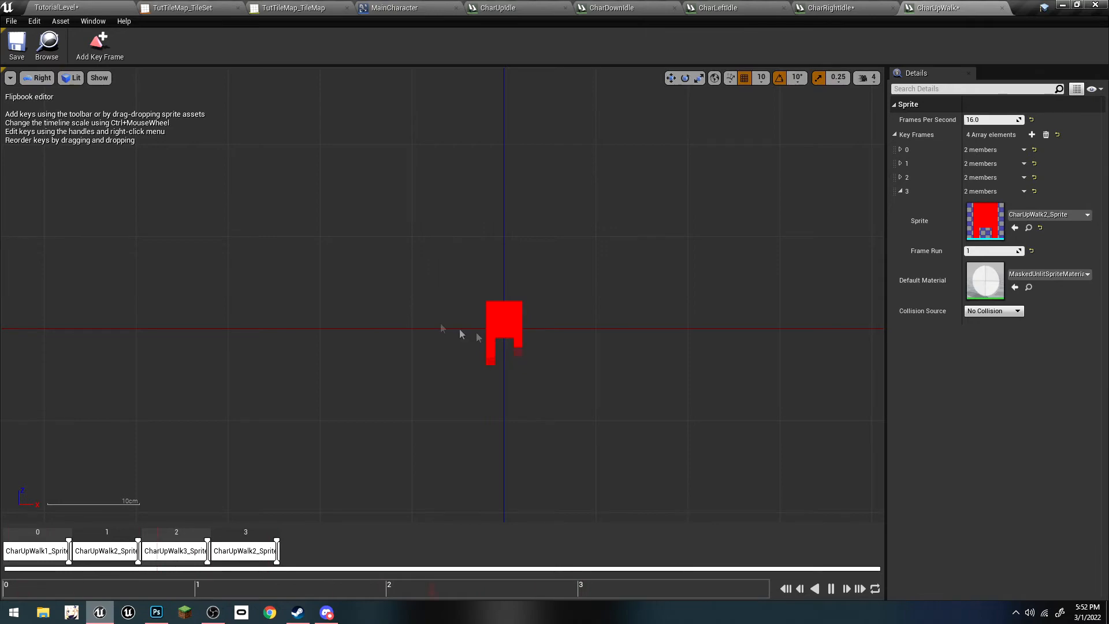
Step: Return to the TutorialLevel editor and save all modified content
{"action": "left_click", "coordinate": [56, 7]}
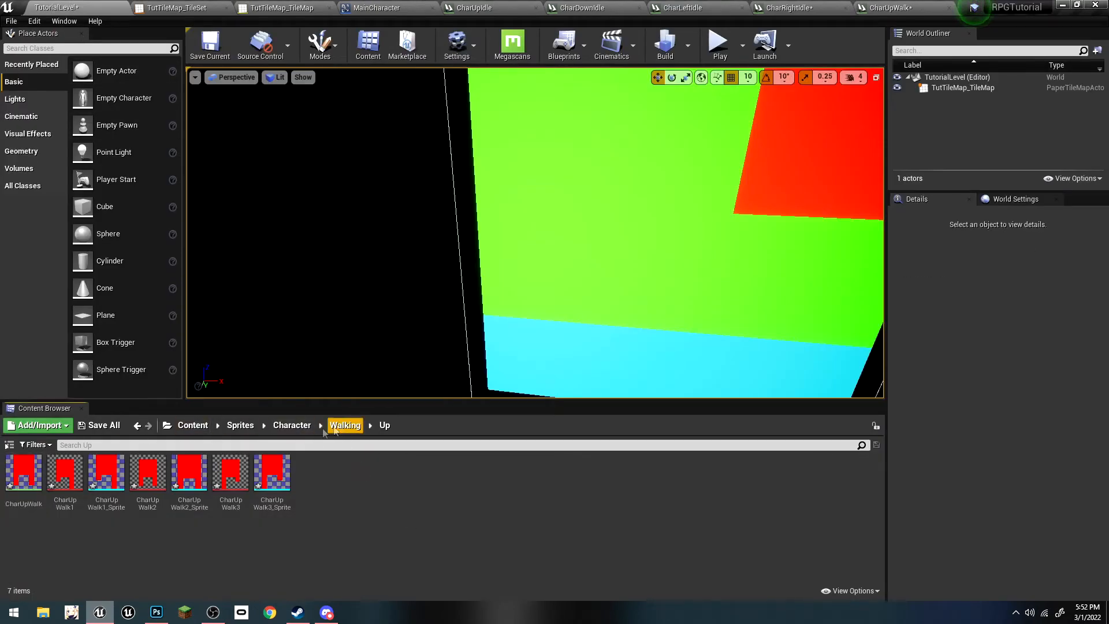
{"action": "left_click", "coordinate": [98, 425]}
{"action": "left_click", "coordinate": [664, 413]}
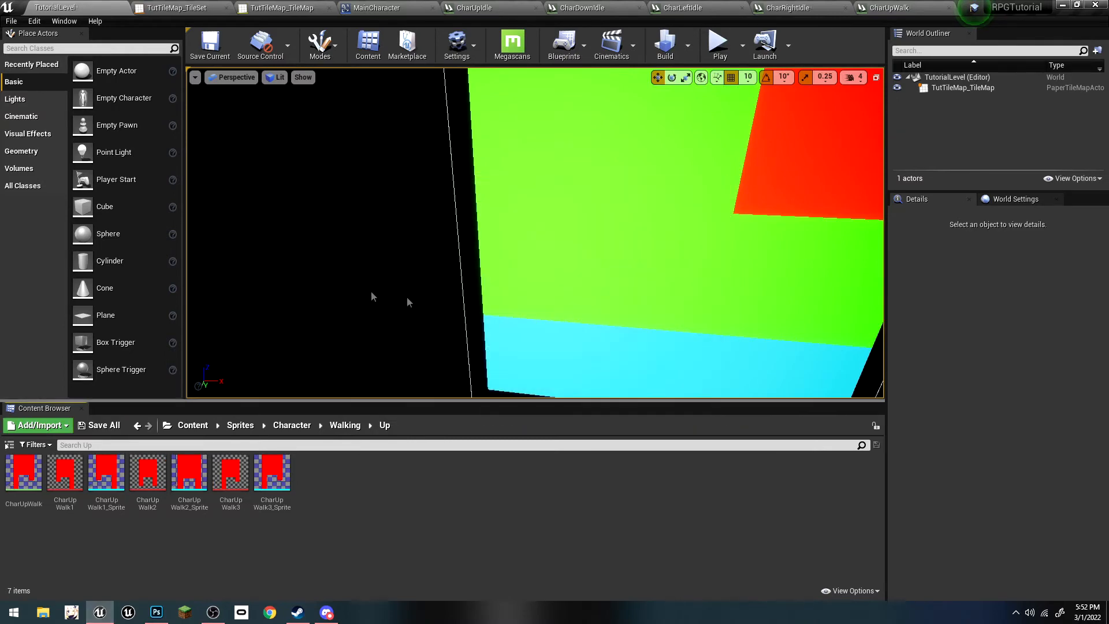
Step: Import CharRightWalk1.psd and CharRightWalk2.psd from CharacterSprite/Walking/WalkingRight into the Walking/Right content folder
{"action": "left_click", "coordinate": [343, 427]}
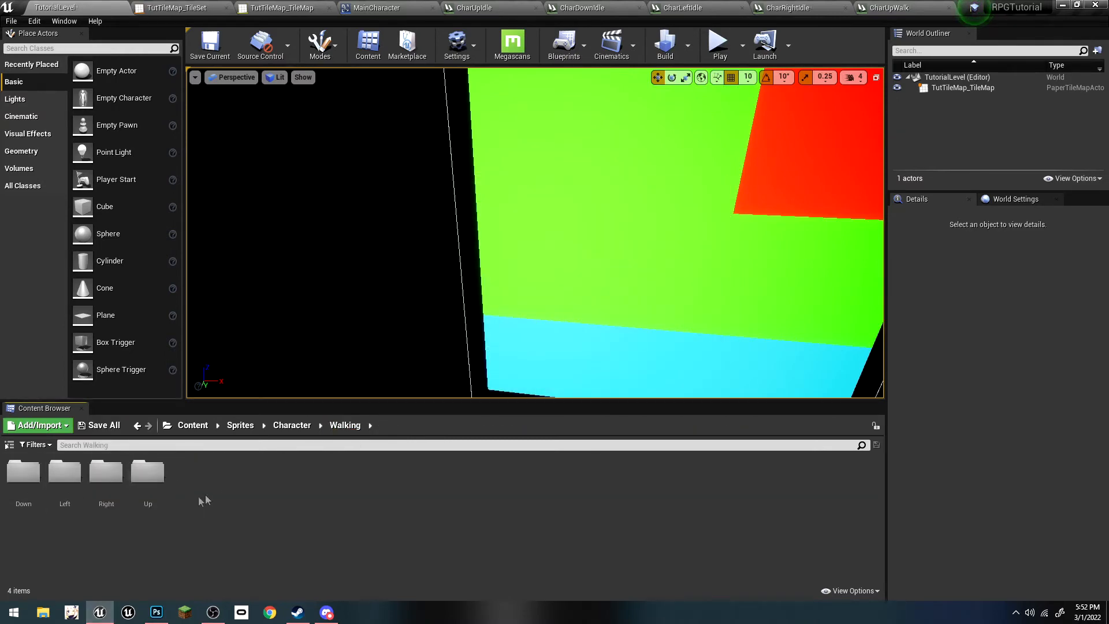
{"action": "double_click", "coordinate": [107, 472]}
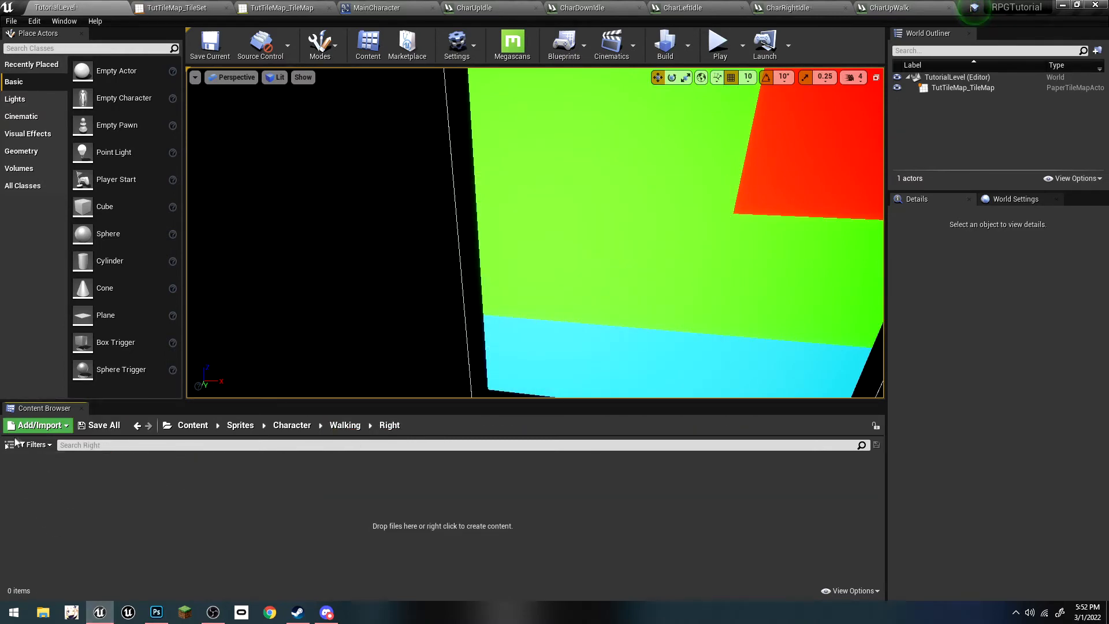
{"action": "left_click", "coordinate": [39, 425]}
{"action": "left_click", "coordinate": [69, 103]}
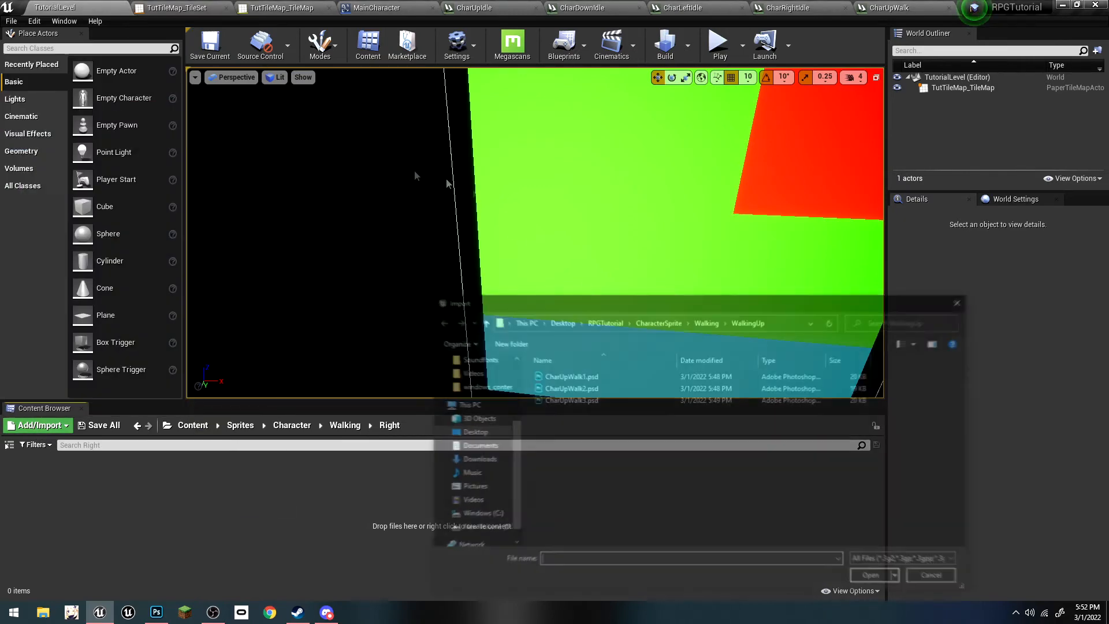
{"action": "left_click", "coordinate": [706, 320]}
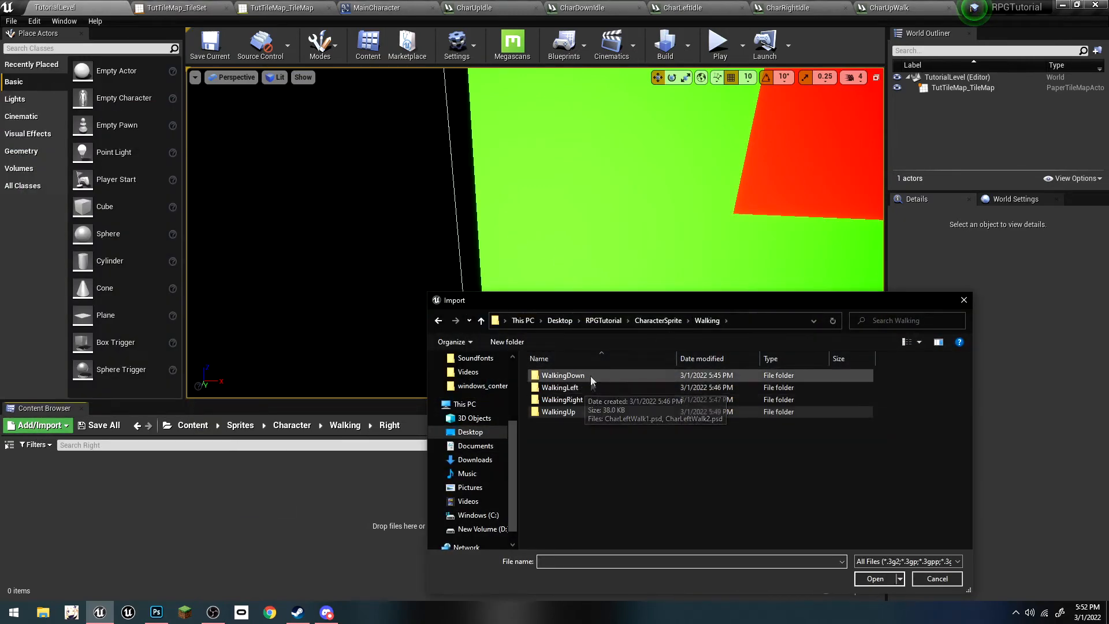
{"action": "double_click", "coordinate": [588, 404]}
{"action": "key", "text": "ctrl+a"}
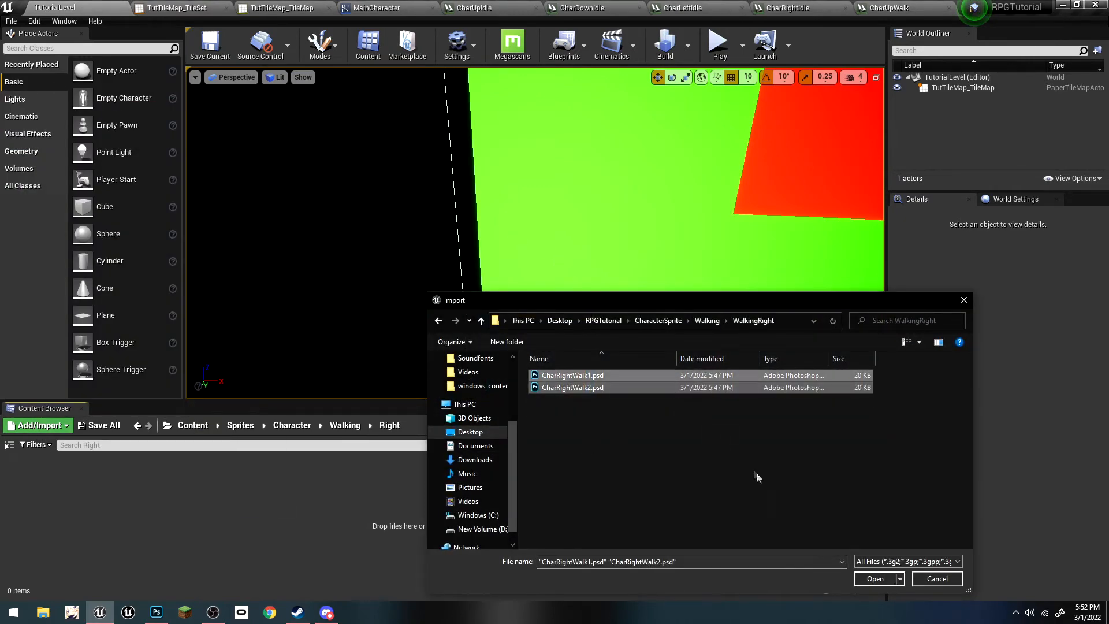
{"action": "left_click", "coordinate": [875, 579]}
Step: Apply the Paper2D texture settings to the two CharRightWalk textures and create sprites from them
{"action": "right_click", "coordinate": [64, 471]}
{"action": "mouse_move", "coordinate": [161, 151]}
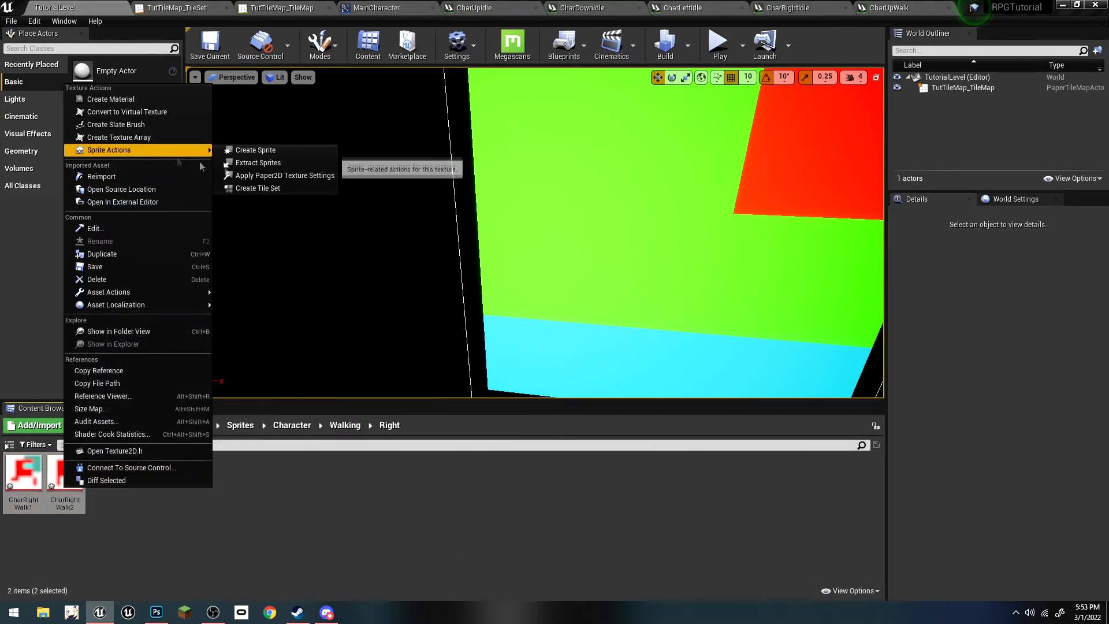
{"action": "left_click", "coordinate": [283, 176]}
{"action": "right_click", "coordinate": [66, 479]}
{"action": "mouse_move", "coordinate": [181, 151]}
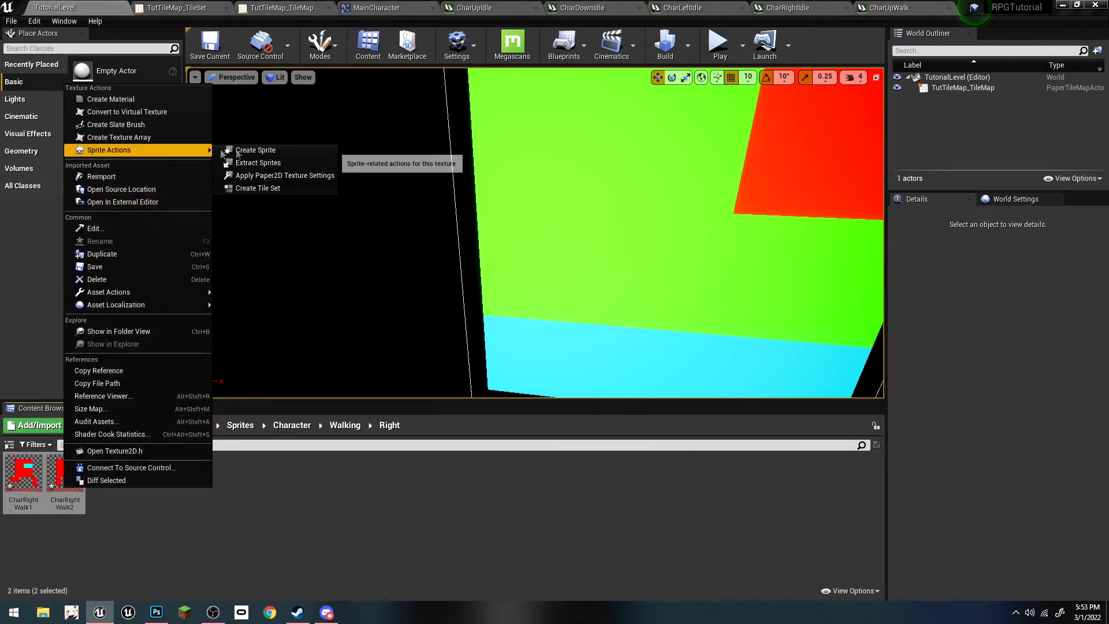
{"action": "left_click", "coordinate": [254, 150]}
Step: Create a flipbook from the two CharRightWalk sprites, accept the name CharRightWalk and open it in the flipbook editor
{"action": "right_click", "coordinate": [151, 471]}
{"action": "left_click", "coordinate": [203, 164]}
{"action": "key", "text": "Return"}
{"action": "double_click", "coordinate": [23, 473]}
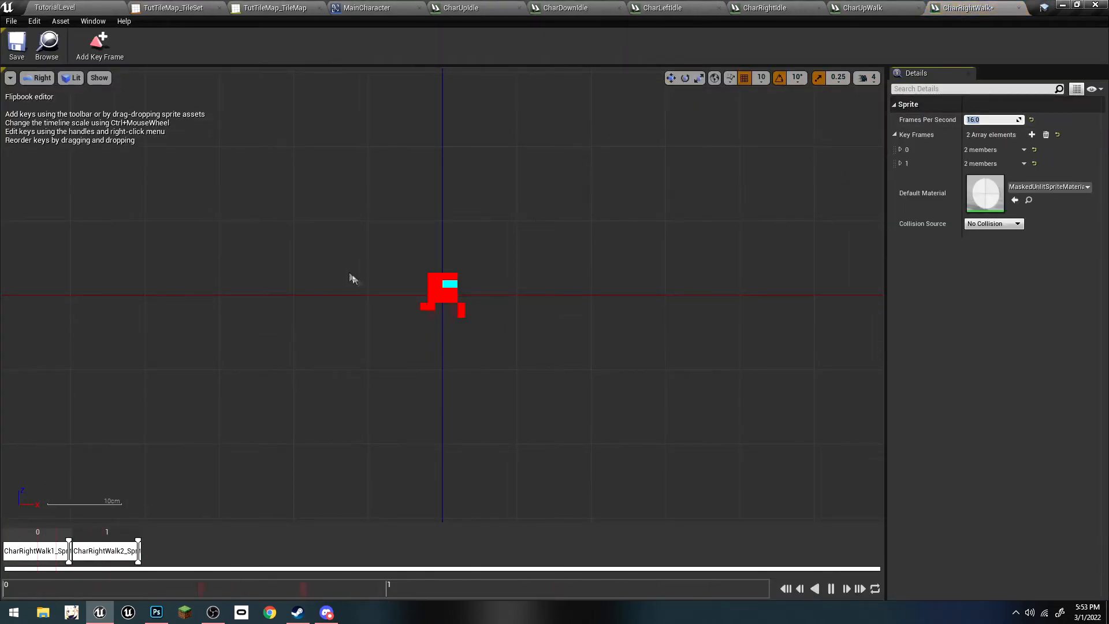
Step: Set the CharRightWalk flipbook's frame rate to 8 frames per second and save it
{"action": "scroll", "coordinate": [386, 309], "scroll_direction": "up", "scroll_amount": 3}
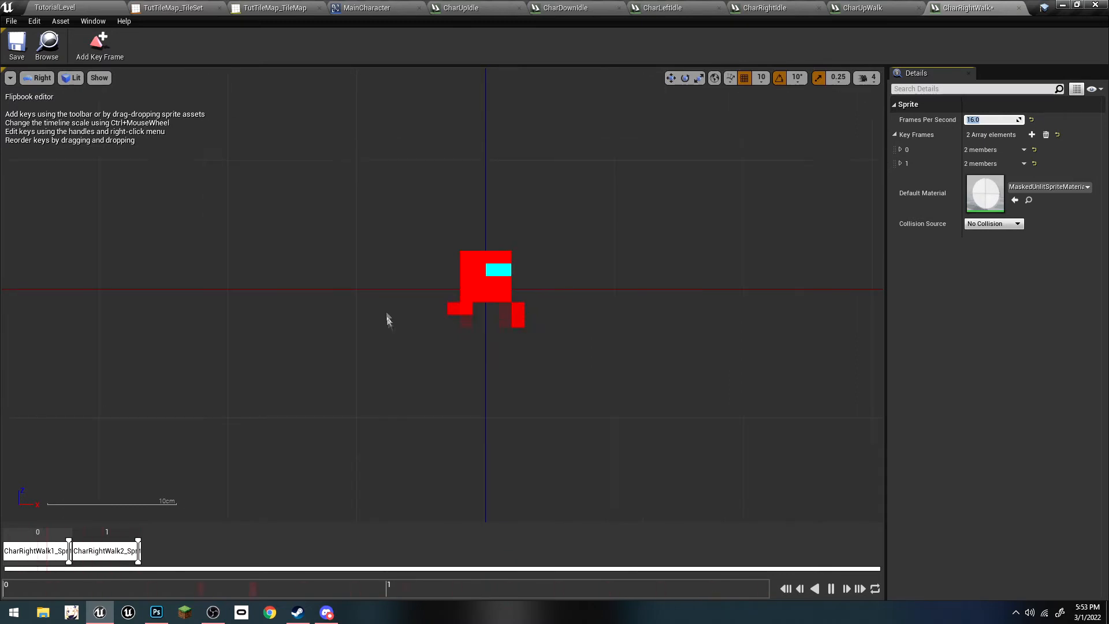
{"action": "scroll", "coordinate": [408, 381], "scroll_direction": "down", "scroll_amount": 3}
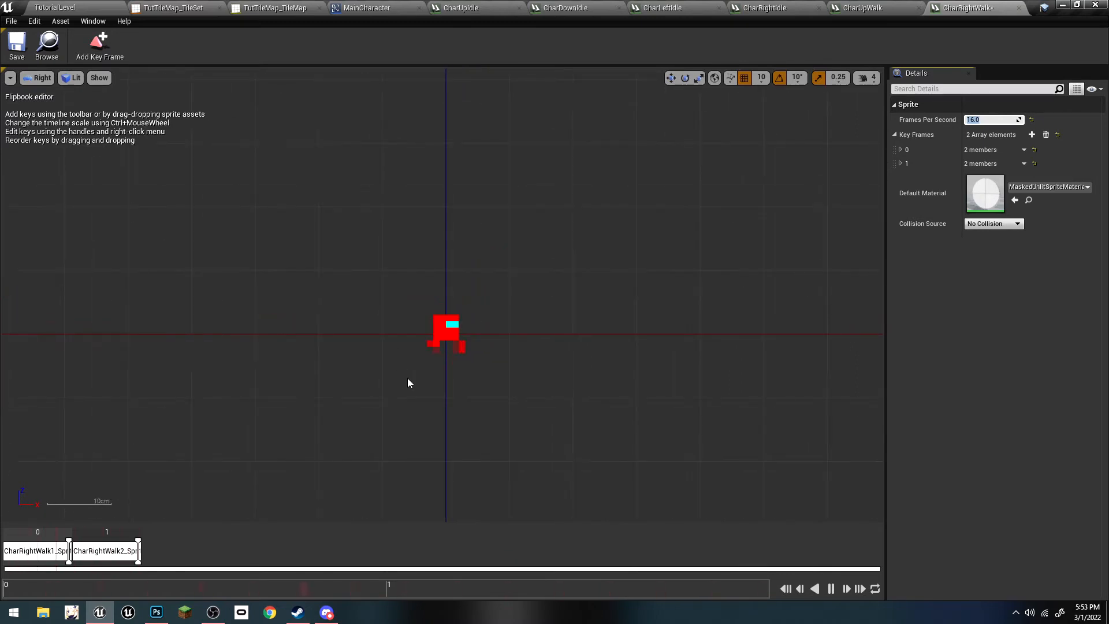
{"action": "type", "text": "8"}
{"action": "key", "text": "Return"}
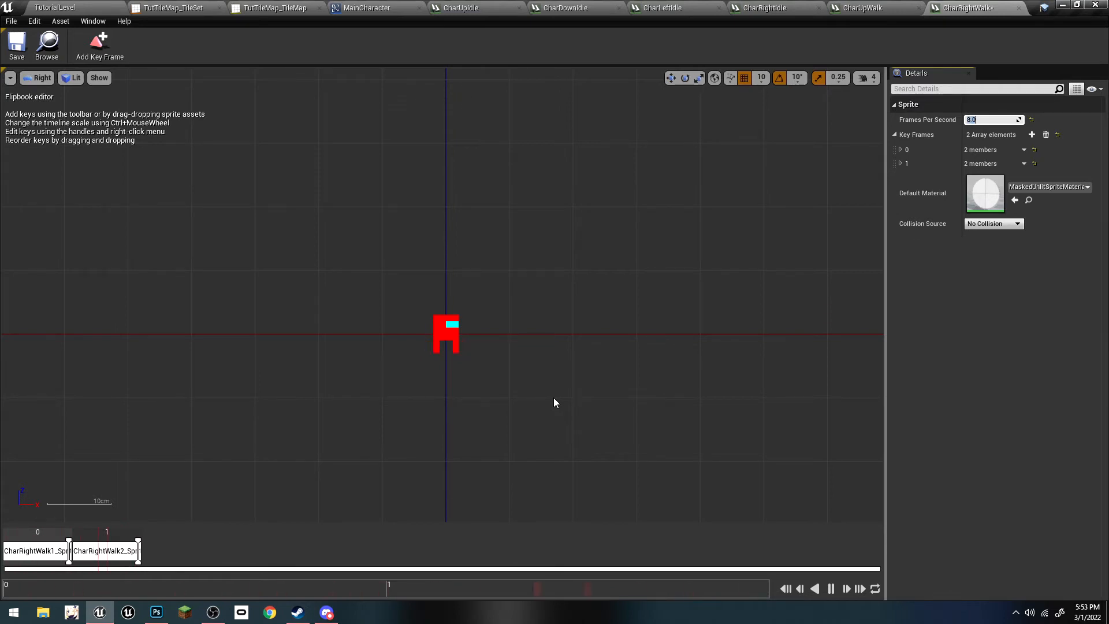
{"action": "scroll", "coordinate": [424, 347], "scroll_direction": "up", "scroll_amount": 3}
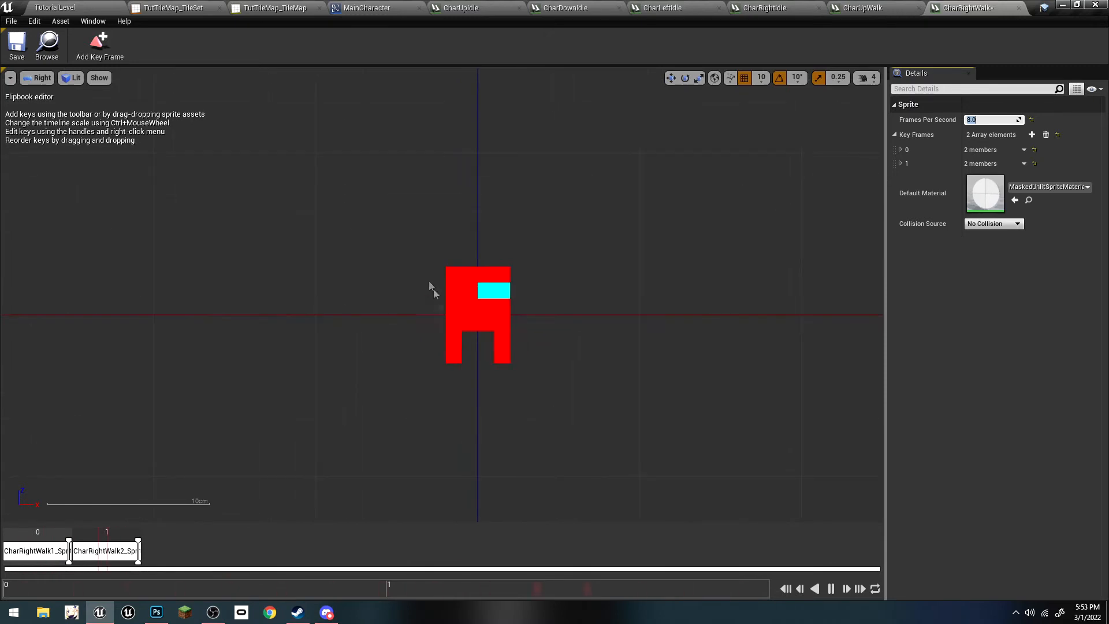
{"action": "left_click", "coordinate": [16, 45]}
Step: Return to the TutorialLevel editor and open the Walking/Left content folder
{"action": "left_click", "coordinate": [55, 7]}
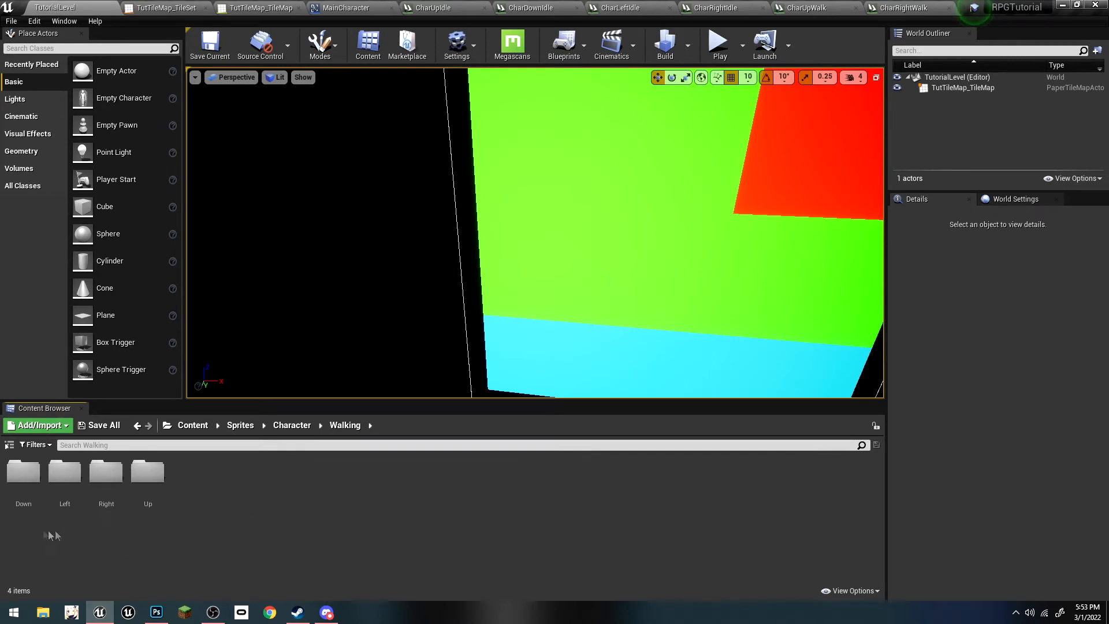
{"action": "double_click", "coordinate": [64, 471]}
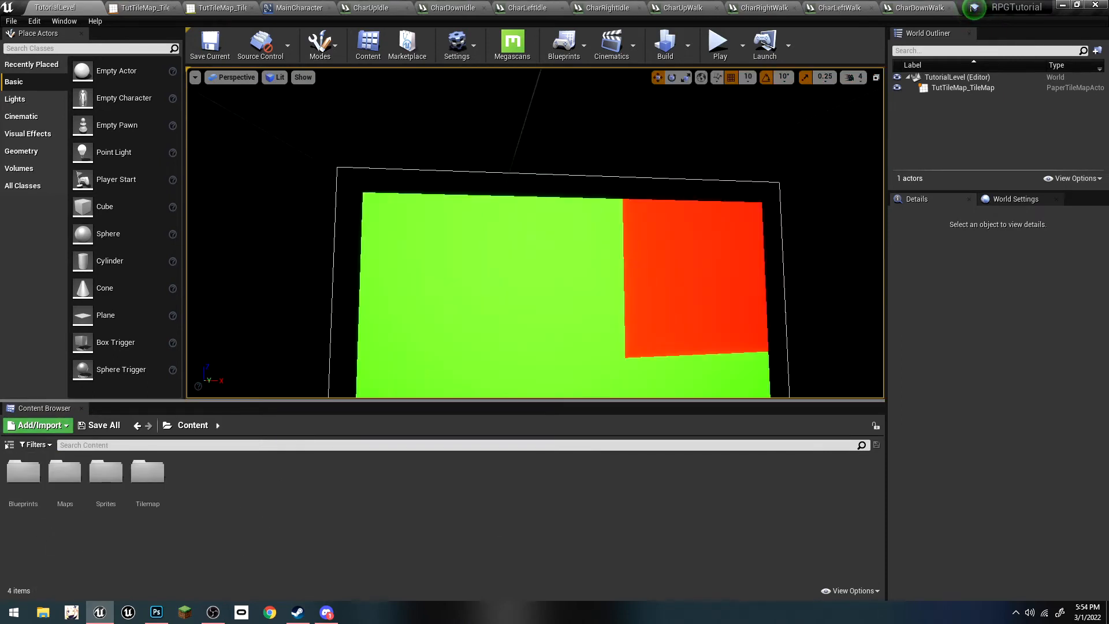
Step: Search the content for "wal" and place the CharDownWalk flipbook on the tilemap in the level
{"action": "mouse_move", "coordinate": [535, 232]}
{"action": "right_mouse_down"}
{"action": "mouse_move", "coordinate": [533, 266]}
{"action": "mouse_move", "coordinate": [522, 248]}
{"action": "right_mouse_up"}
{"action": "left_click", "coordinate": [274, 444]}
{"action": "type", "text": "wal"}
{"action": "left_click_drag", "start_coordinate": [15, 469], "coordinate": [477, 249]}
Step: Set the placed CharDownWalk flipbook's Y location to 1.0 so it sits in front of the tilemap
{"action": "right_click_drag", "start_coordinate": [722, 263], "coordinate": [700, 276]}
{"action": "key", "text": "w"}
{"action": "key", "text": "d"}
{"action": "key", "text": "a"}
{"action": "left_click_drag", "start_coordinate": [1018, 322], "coordinate": [1015, 321]}
{"action": "right_click_drag", "start_coordinate": [650, 316], "coordinate": [612, 307]}
{"action": "key", "text": "w"}
{"action": "key", "text": "d"}
{"action": "key", "text": "a"}
{"action": "right_click_drag", "start_coordinate": [729, 171], "coordinate": [732, 163]}
{"action": "key", "text": "s"}
Step: Scale the placed CharDownWalk flipbook to about 1.75 on X and Z and view it up close
{"action": "left_click", "coordinate": [686, 78]}
{"action": "right_click_drag", "start_coordinate": [658, 151], "coordinate": [681, 137]}
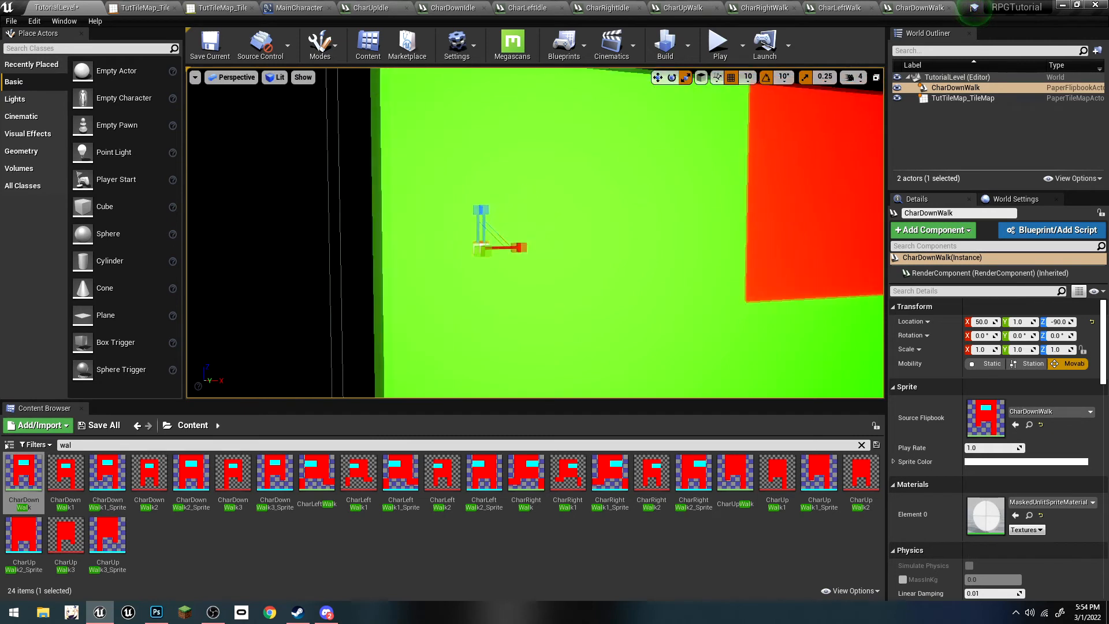
{"action": "right_click_drag", "start_coordinate": [655, 199], "coordinate": [639, 202]}
{"action": "key", "text": "w"}
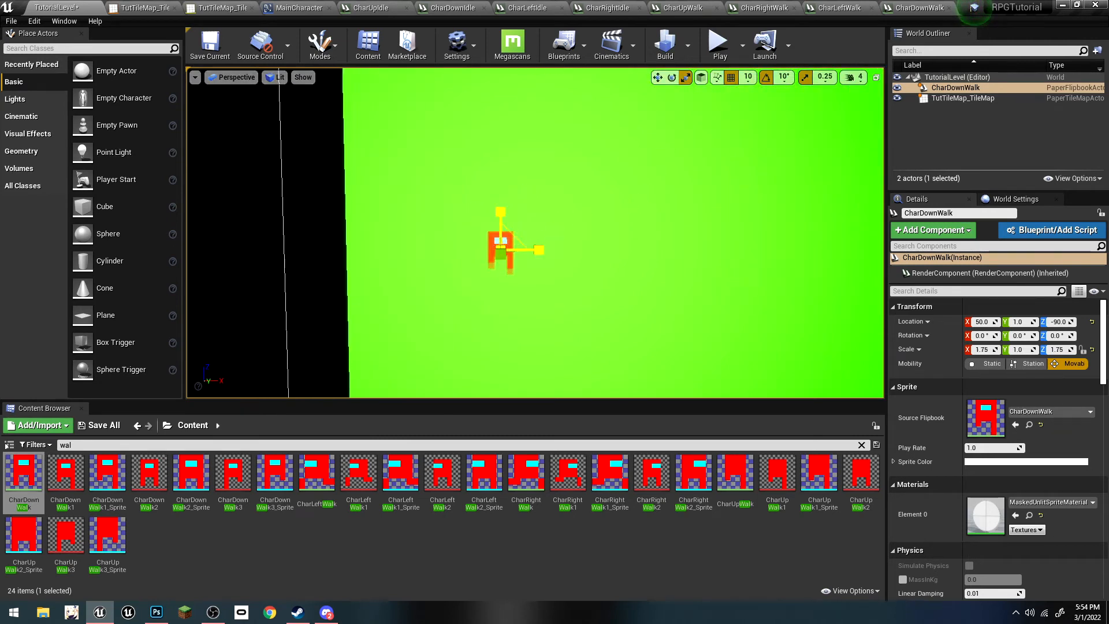
{"action": "key", "text": "w"}
{"action": "right_click_drag", "start_coordinate": [520, 317], "coordinate": [540, 302]}
{"action": "key", "text": "s"}
{"action": "key", "text": "w"}
Step: Delete the CharDownWalk flipbook from the level and clear the content search
{"action": "key", "text": "Delete"}
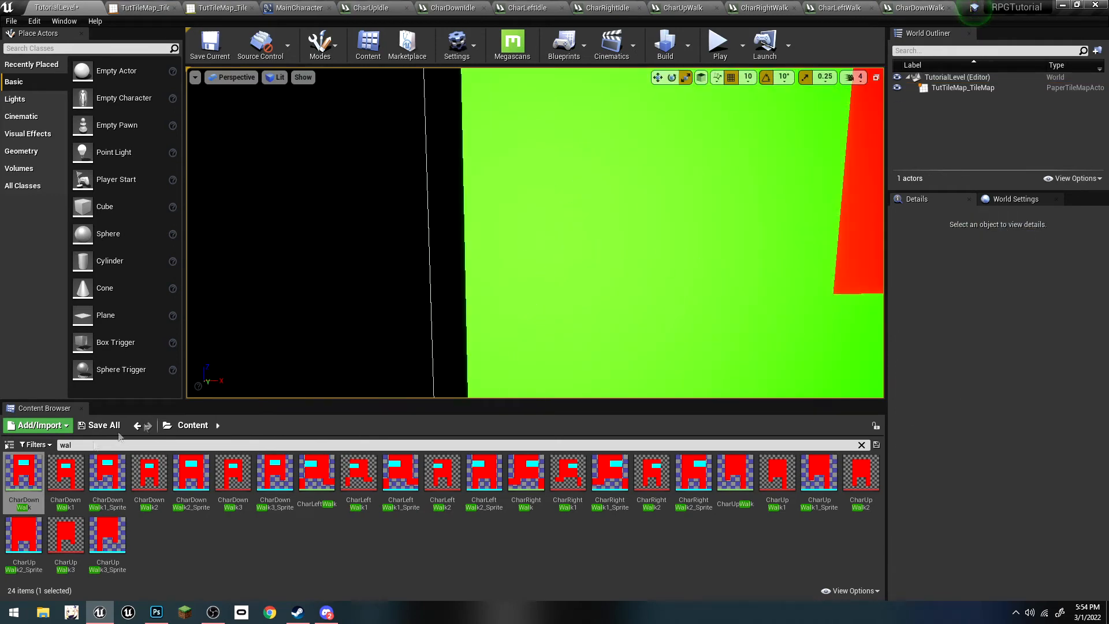
{"action": "key", "text": "BackSpace"}
{"action": "key", "text": "BackSpace"}
{"action": "key", "text": "BackSpace"}
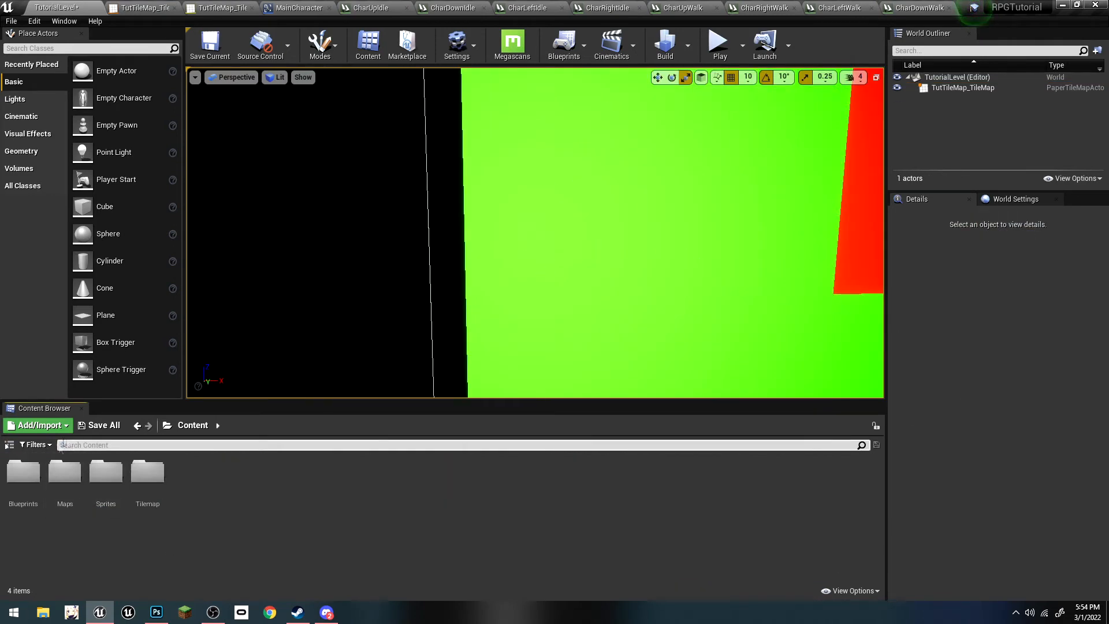
Step: Save all modified content, including TutorialLevel
{"action": "left_click", "coordinate": [98, 425]}
{"action": "left_click", "coordinate": [644, 414]}
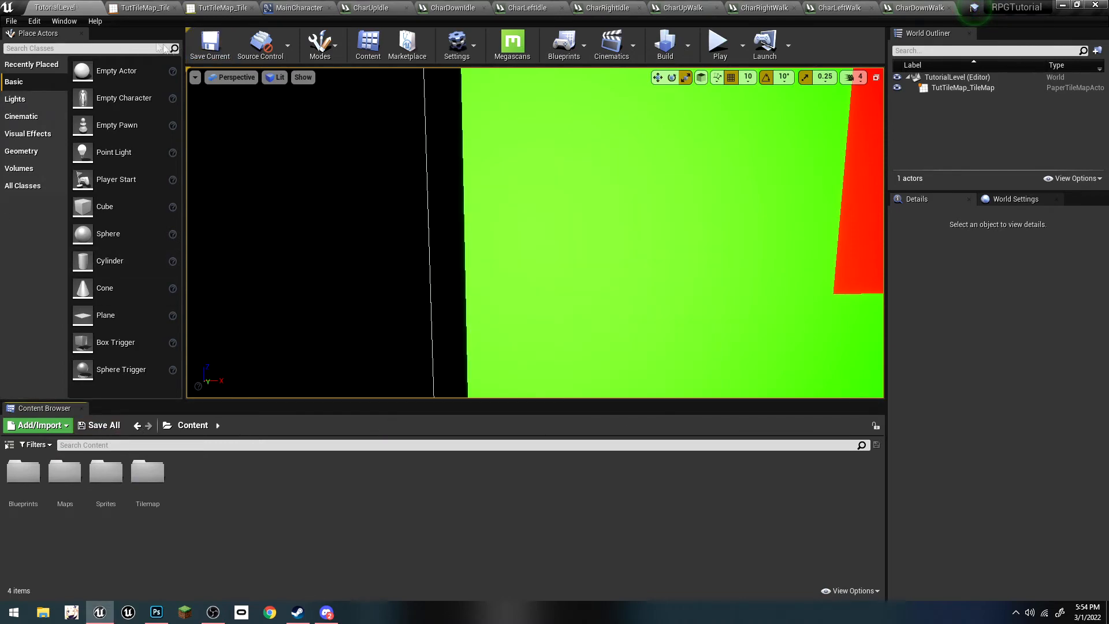
Step: Close the tile set, tile map and all idle and walking flipbook editors, leaving the MainCharacter blueprint open
{"action": "left_click", "coordinate": [174, 10]}
{"action": "left_click", "coordinate": [175, 11]}
{"action": "left_click", "coordinate": [204, 9]}
{"action": "left_click", "coordinate": [257, 3]}
{"action": "left_click", "coordinate": [321, 8]}
{"action": "left_click", "coordinate": [321, 7]}
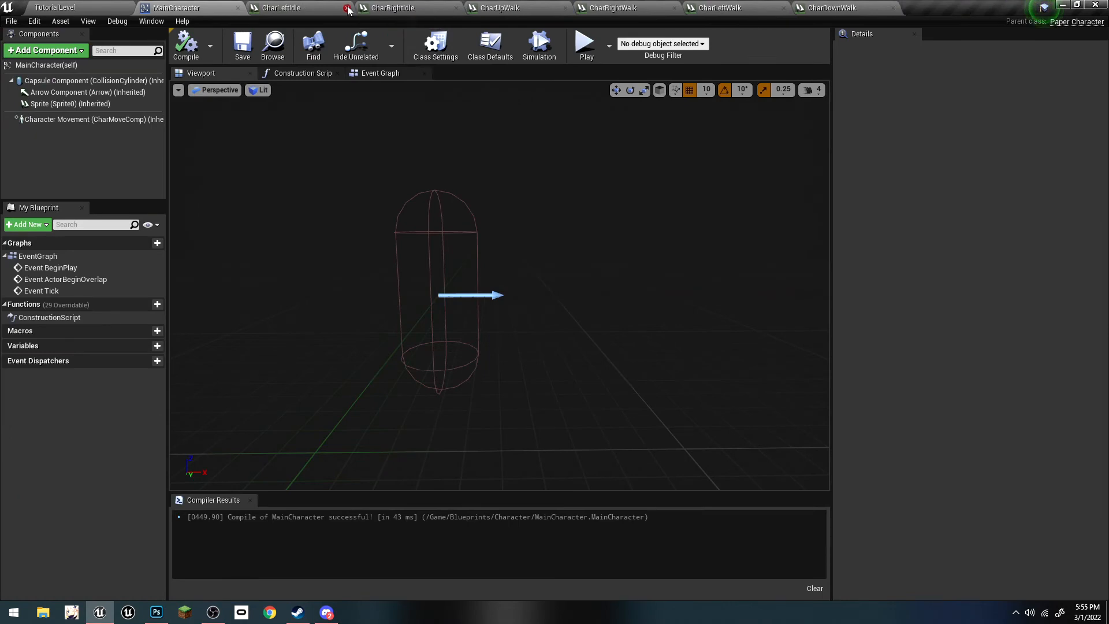
{"action": "left_click", "coordinate": [346, 8]}
{"action": "left_click", "coordinate": [346, 8]}
{"action": "left_click", "coordinate": [346, 8]}
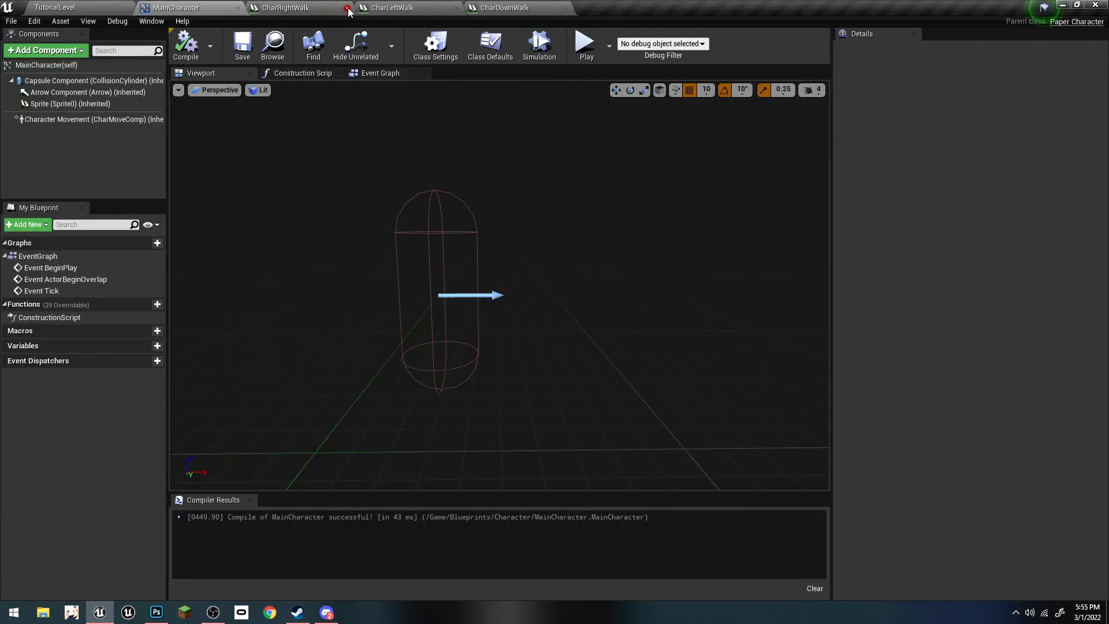
Step: Assign the CharDownIdle flipbook as the source flipbook of MainCharacter's Sprite component
{"action": "left_click", "coordinate": [63, 104]}
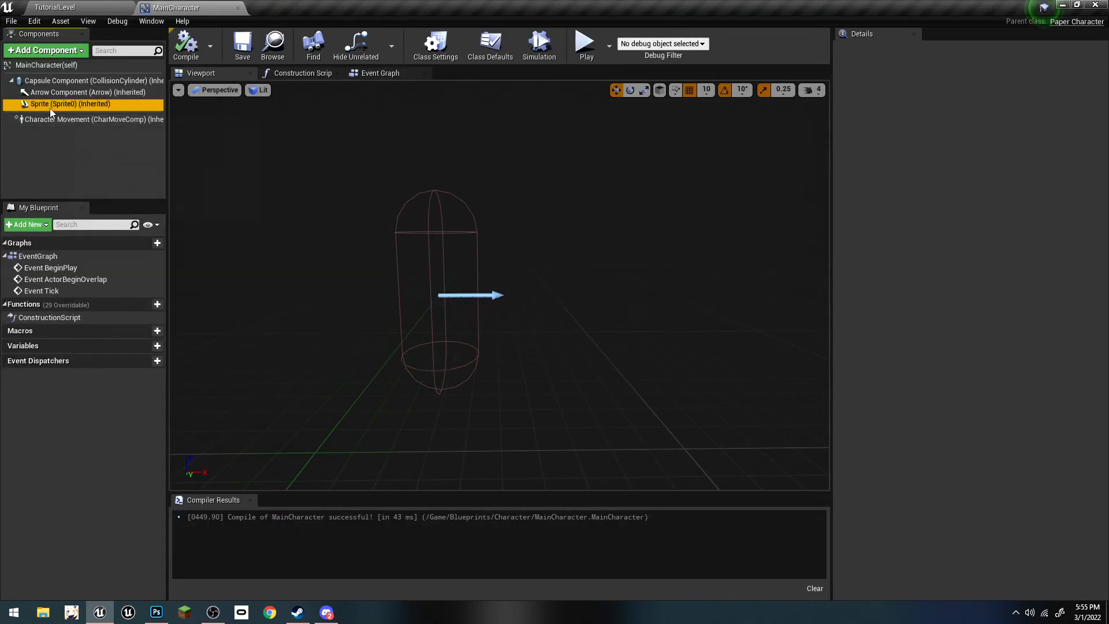
{"action": "scroll", "coordinate": [904, 274], "scroll_direction": "up", "scroll_amount": 3}
{"action": "scroll", "coordinate": [904, 274], "scroll_direction": "up", "scroll_amount": 10}
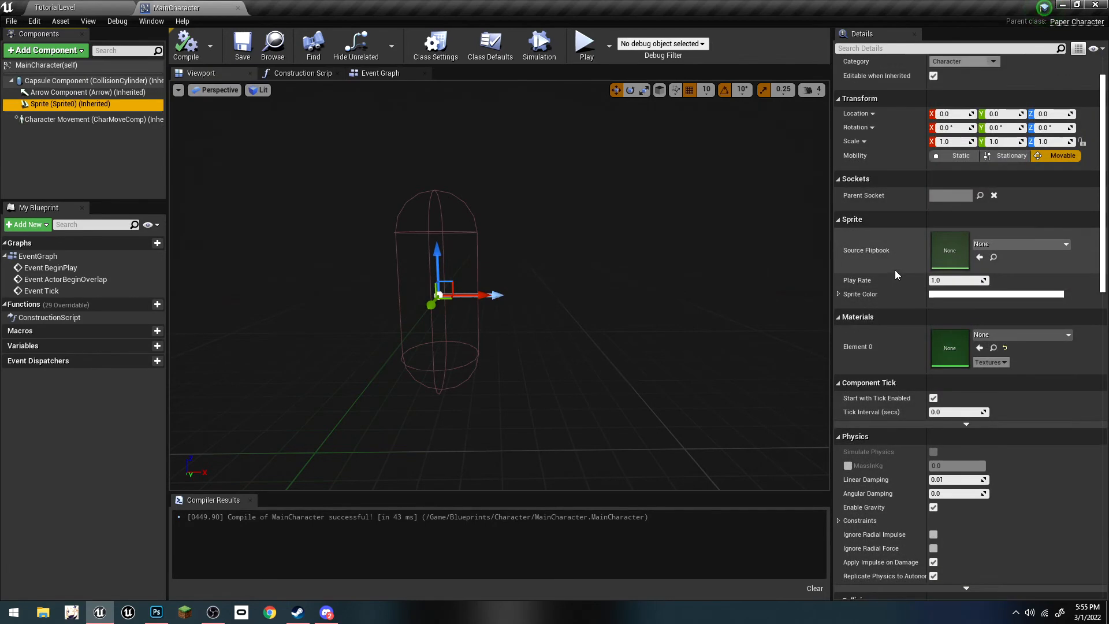
{"action": "left_click", "coordinate": [1034, 244]}
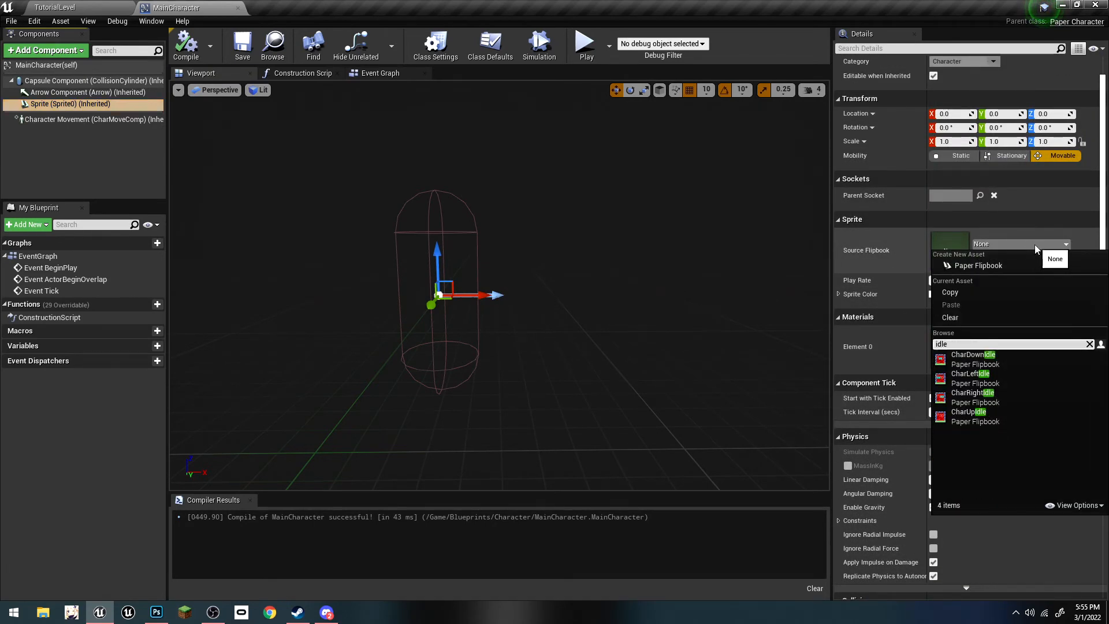
{"action": "left_click", "coordinate": [973, 354]}
Step: Scale the Sprite component uniformly to about 10.75 on X and Z
{"action": "right_click_drag", "start_coordinate": [541, 272], "coordinate": [503, 277]}
{"action": "key", "text": "w"}
{"action": "left_click", "coordinate": [644, 92]}
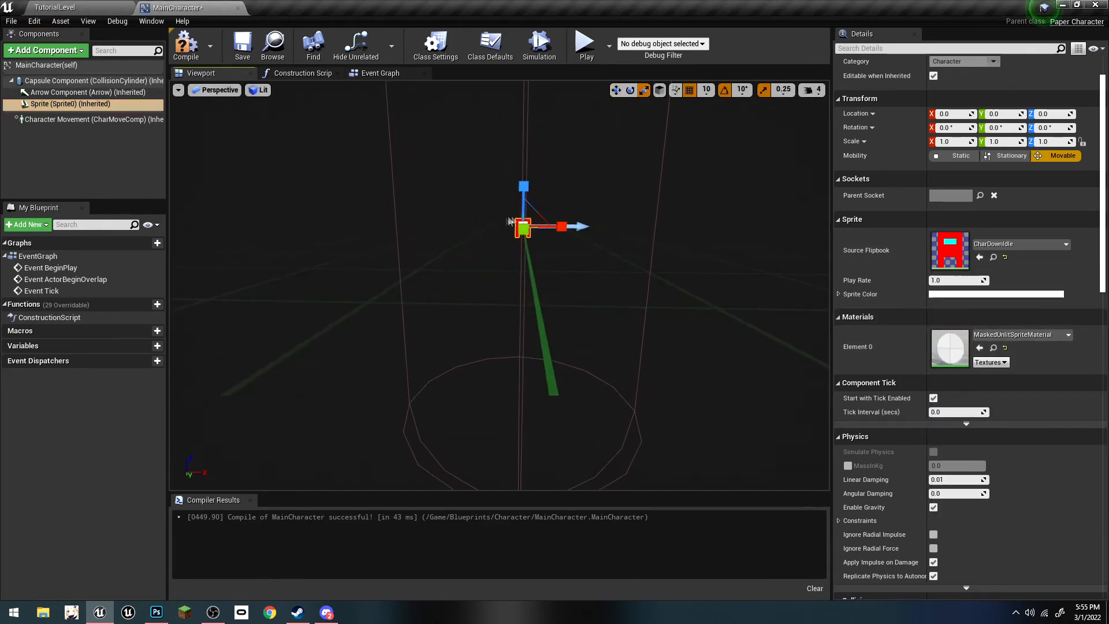
{"action": "left_click_drag", "start_coordinate": [539, 216], "coordinate": [575, 184]}
{"action": "key", "text": "s"}
Step: Shrink the capsule component to a half height and radius of about 20.27 so it fits the sprite
{"action": "right_click_drag", "start_coordinate": [559, 421], "coordinate": [556, 361]}
{"action": "left_click", "coordinate": [554, 393]}
{"action": "key", "text": "w"}
{"action": "key", "text": "s"}
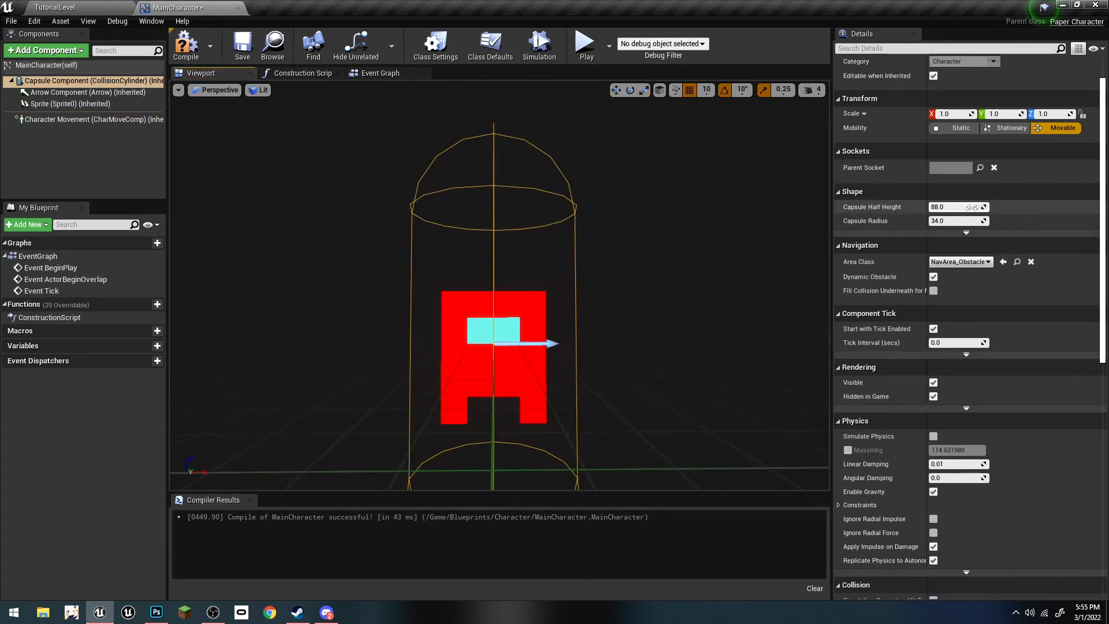
{"action": "left_click_drag", "start_coordinate": [953, 220], "coordinate": [918, 207]}
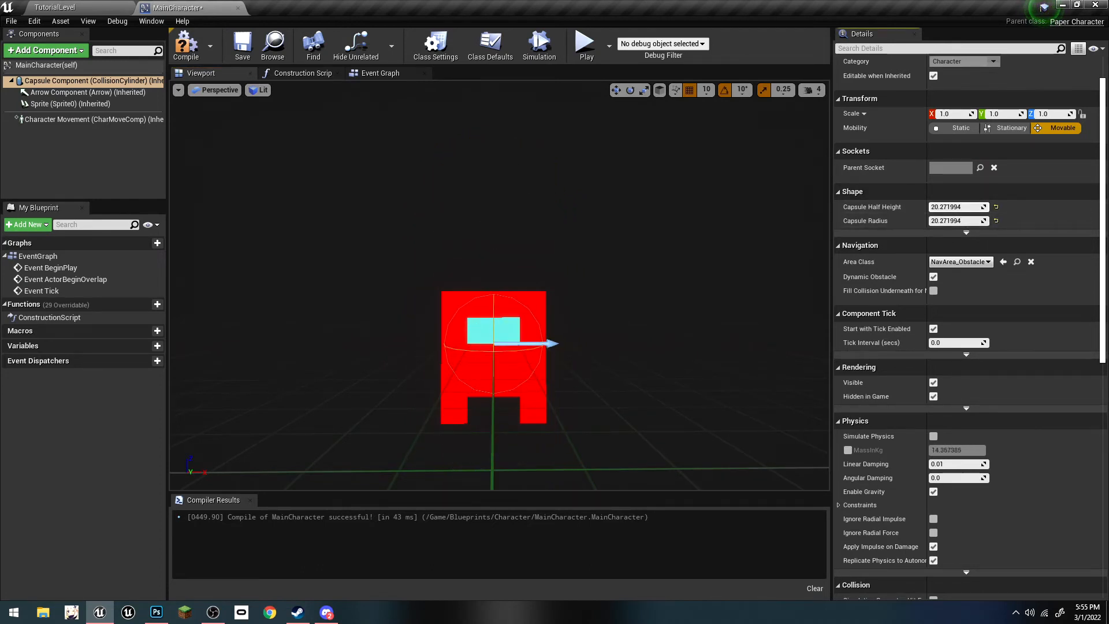
Step: Raise the Sprite component to 20 on the Z axis relative to the capsule
{"action": "right_click_drag", "start_coordinate": [658, 278], "coordinate": [658, 190]}
{"action": "scroll", "coordinate": [636, 310], "scroll_direction": "up", "scroll_amount": 5}
{"action": "left_click", "coordinate": [577, 231]}
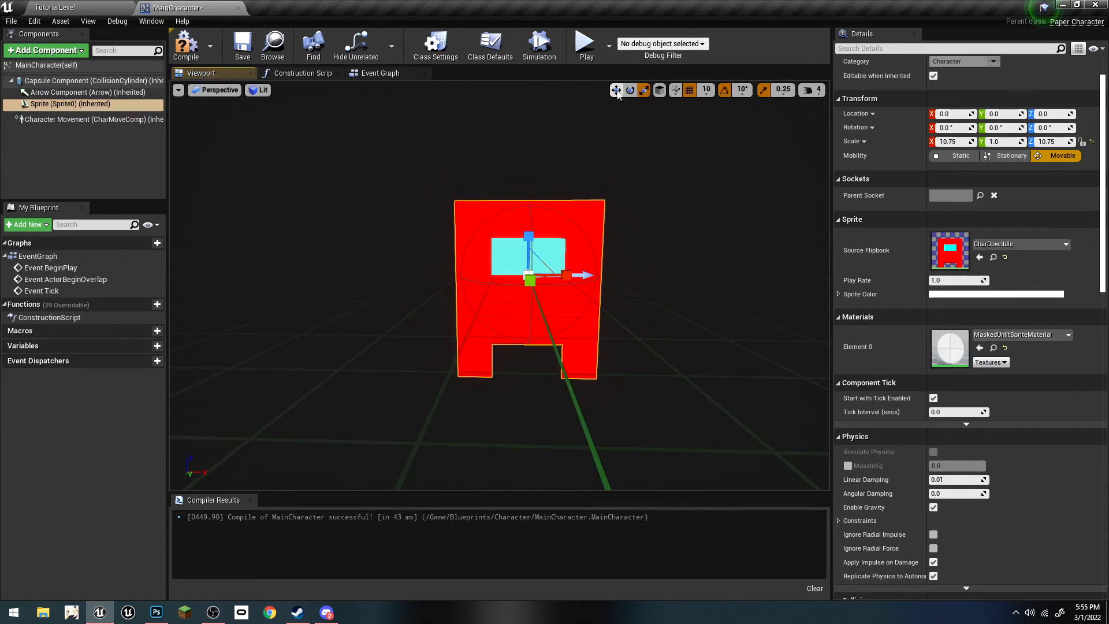
{"action": "mouse_move", "coordinate": [577, 231]}
{"action": "right_mouse_down"}
{"action": "mouse_move", "coordinate": [580, 301]}
{"action": "mouse_move", "coordinate": [584, 249]}
{"action": "right_mouse_up"}
{"action": "key", "text": "s"}
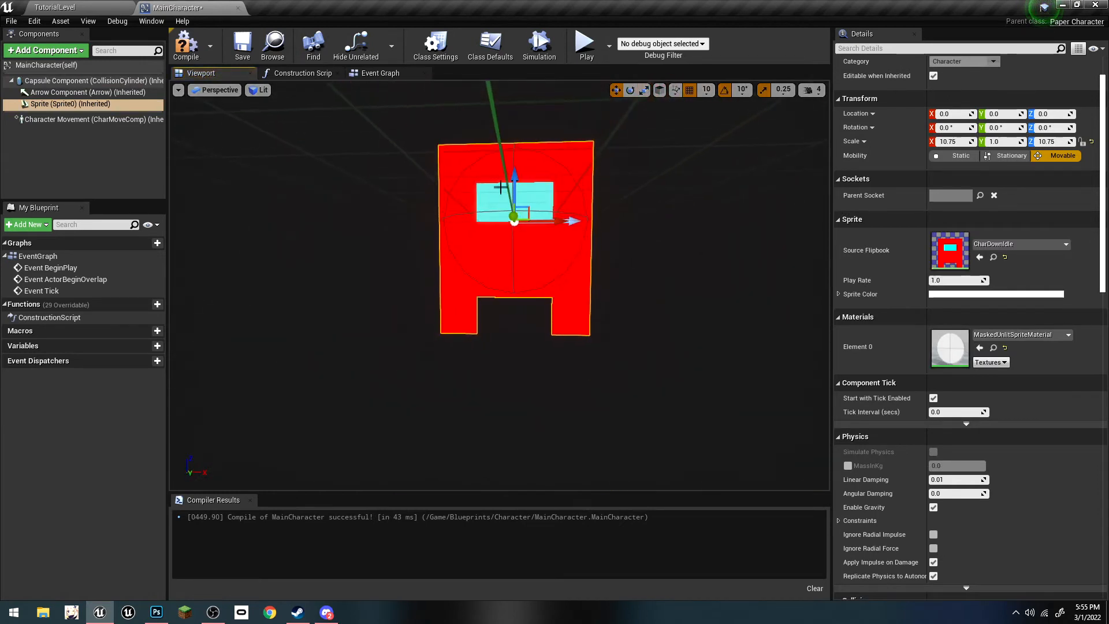
{"action": "left_click_drag", "start_coordinate": [518, 189], "coordinate": [521, 117]}
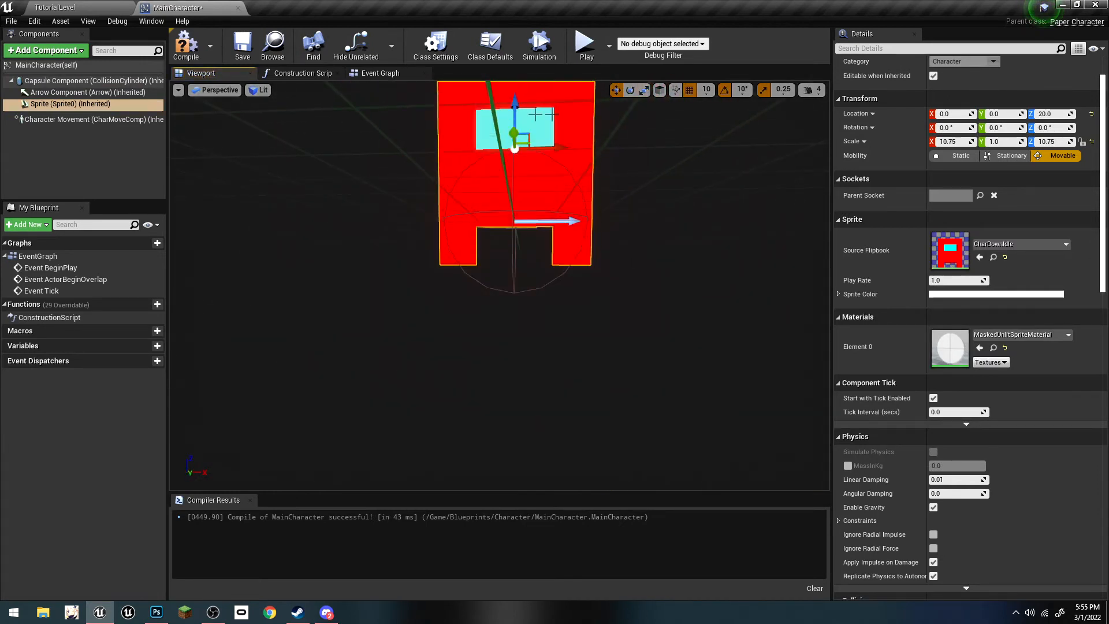
Step: Set the position grid snap to 5 and lower the sprite to 15 on the Z axis
{"action": "left_click", "coordinate": [706, 90]}
{"action": "left_click", "coordinate": [709, 126]}
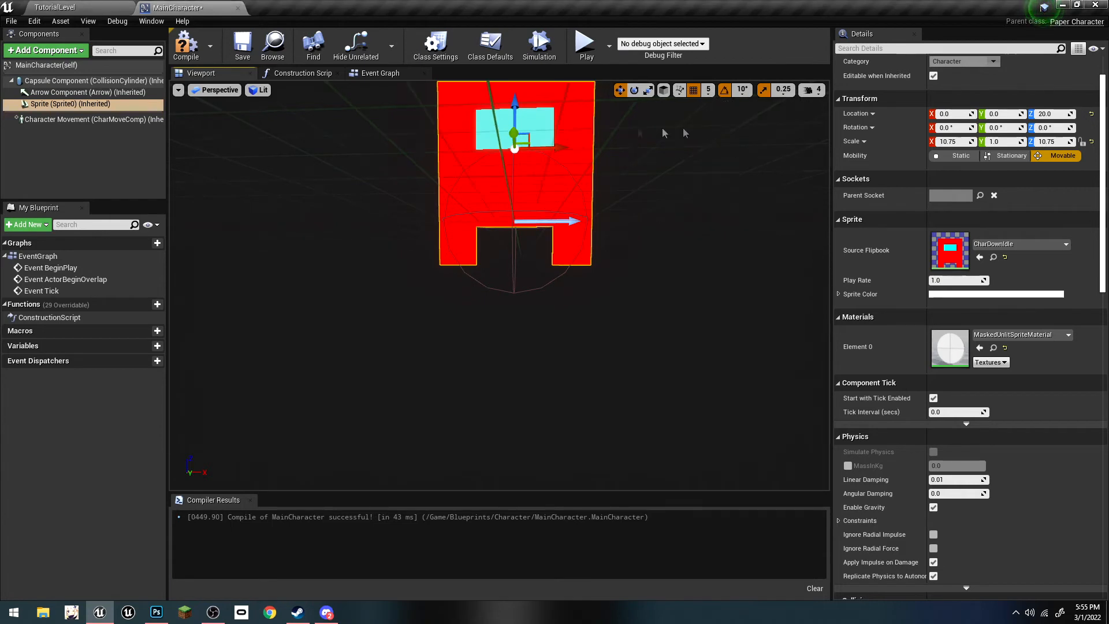
{"action": "left_click_drag", "start_coordinate": [514, 104], "coordinate": [514, 123]}
Step: Check the sprite's fit against the capsule, and compile and save the MainCharacter blueprint
{"action": "right_click_drag", "start_coordinate": [601, 268], "coordinate": [582, 218]}
{"action": "key", "text": "s"}
{"action": "key", "text": "w"}
{"action": "key", "text": "s"}
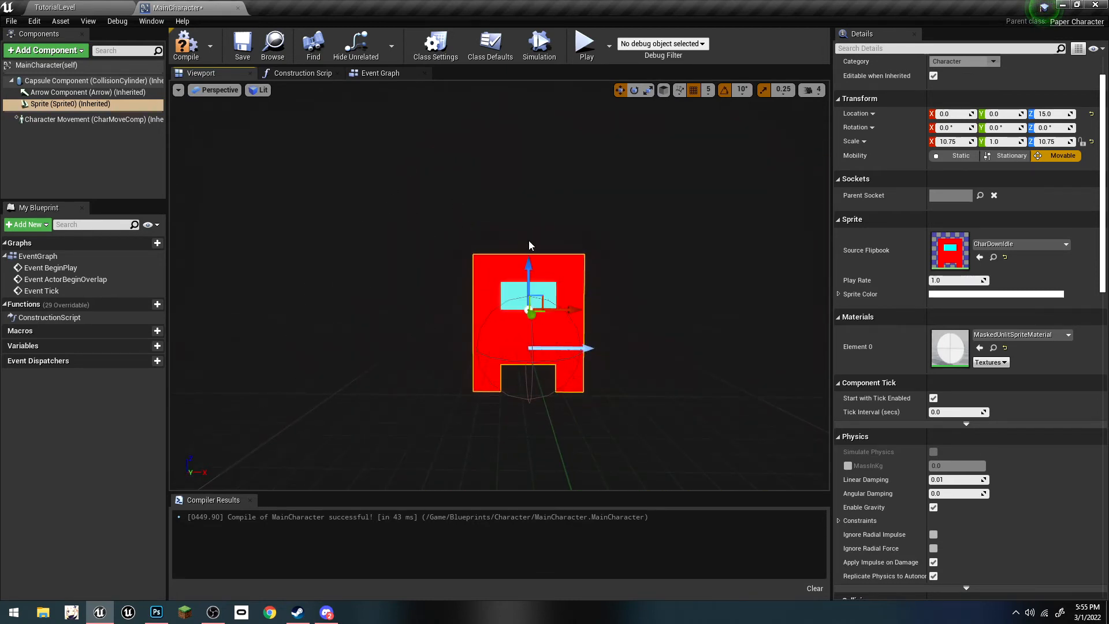
{"action": "key", "text": "s"}
{"action": "right_click_drag", "start_coordinate": [579, 202], "coordinate": [586, 209]}
{"action": "left_click", "coordinate": [186, 49]}
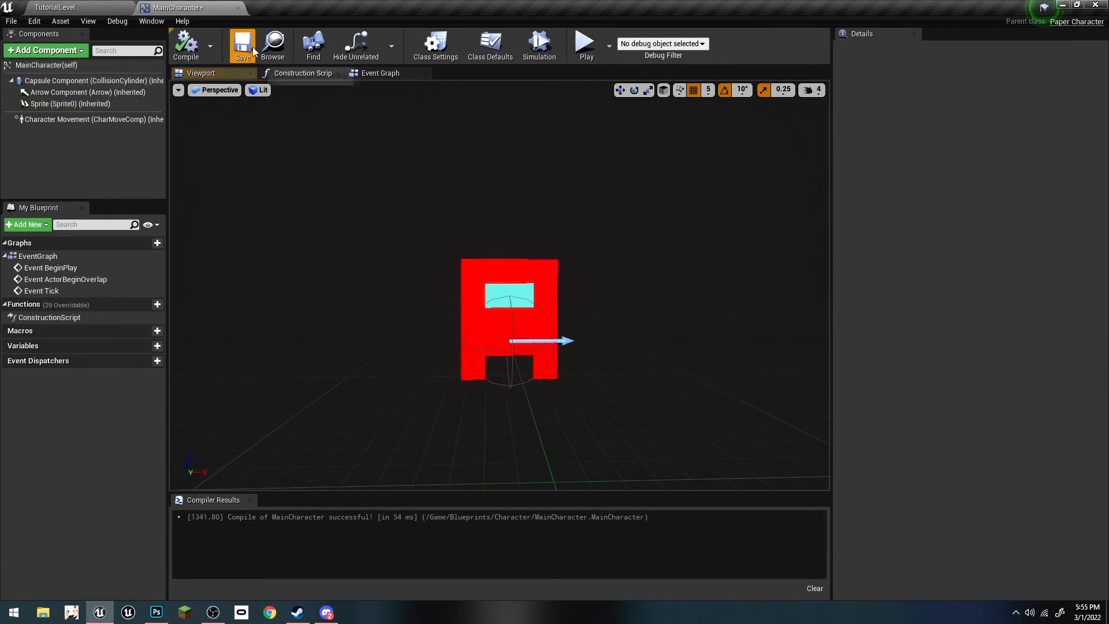
Step: Change the Sprite component's Element 0 material to TranslucentUnlitSpriteMaterial and save the blueprint
{"action": "left_click", "coordinate": [69, 103]}
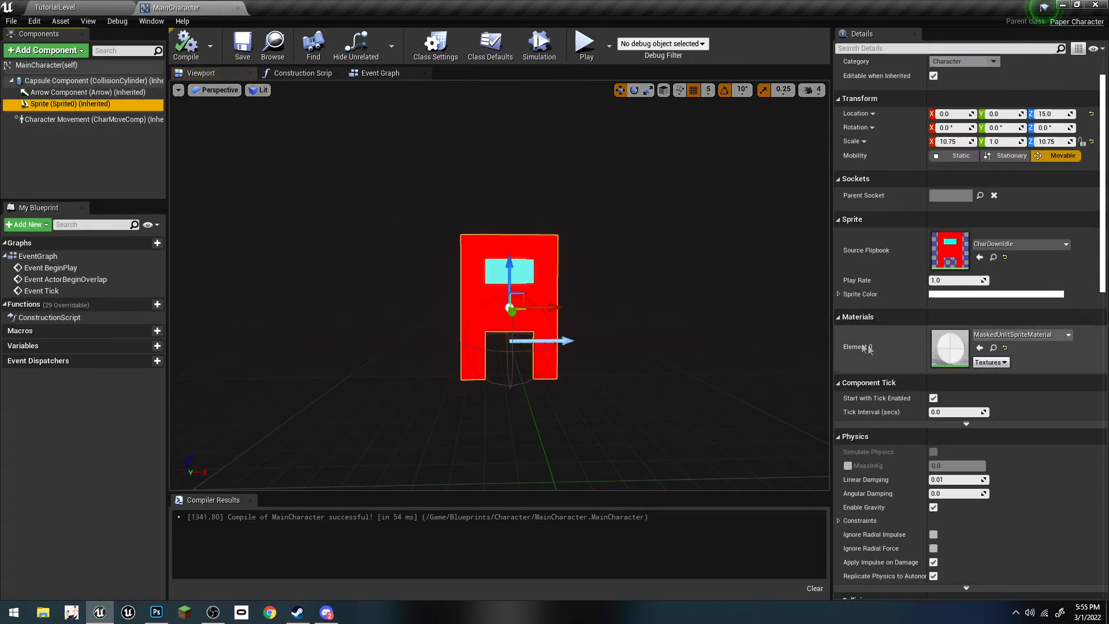
{"action": "left_click", "coordinate": [1005, 336]}
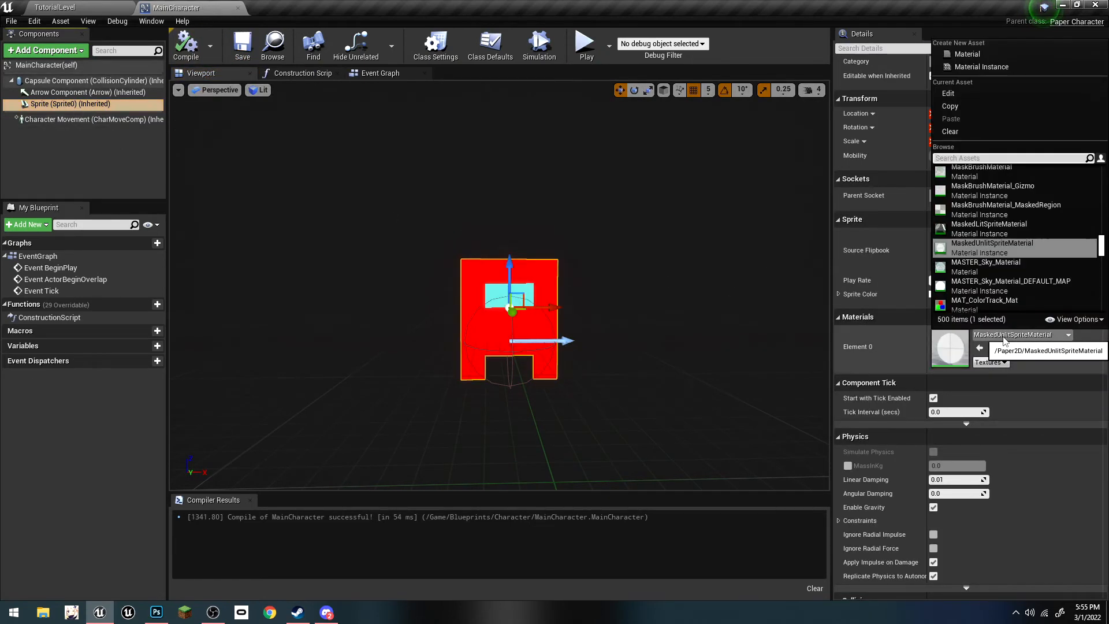
{"action": "type", "text": "translucentun"}
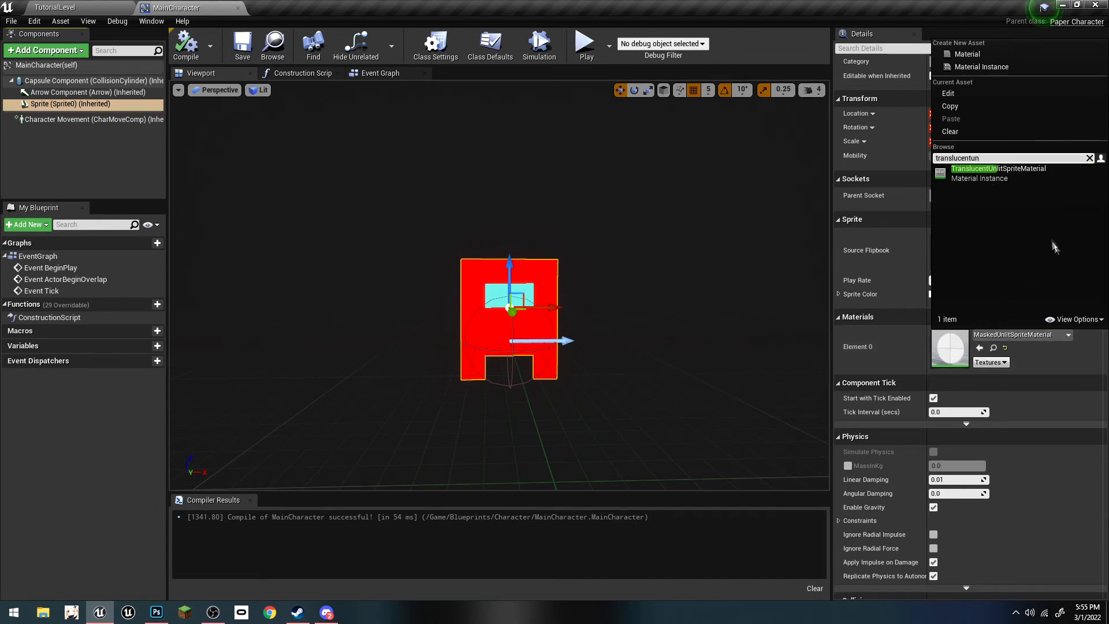
{"action": "left_click", "coordinate": [998, 172]}
{"action": "left_click", "coordinate": [243, 47]}
Step: Look through the folder tree, filter categories and view options of TutorialLevel's Content Browser
{"action": "left_click", "coordinate": [55, 7]}
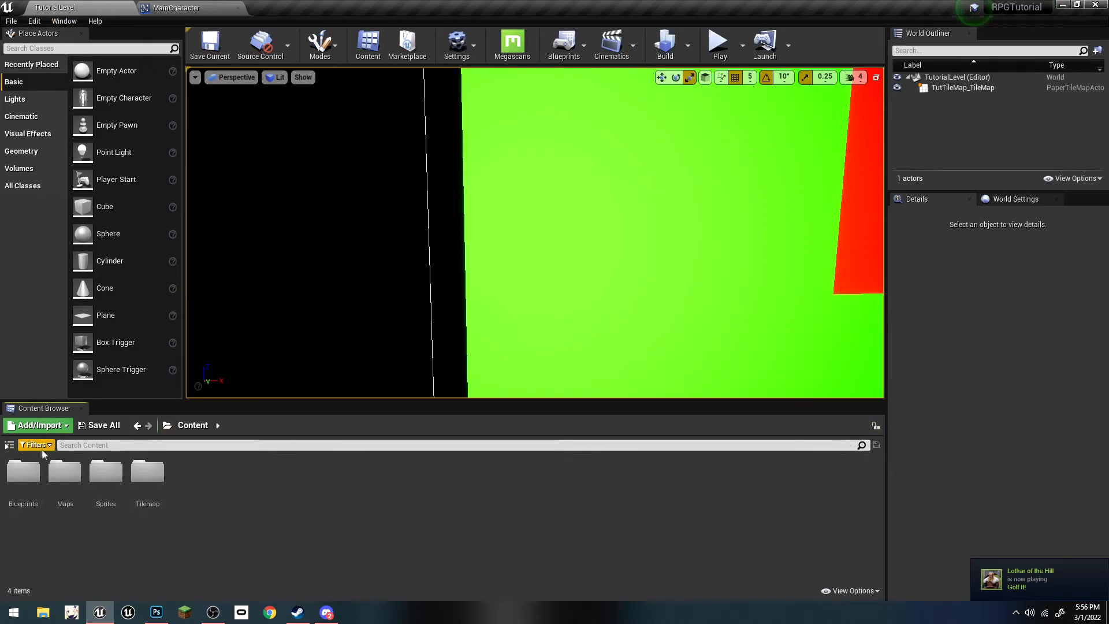
{"action": "left_click", "coordinate": [10, 445]}
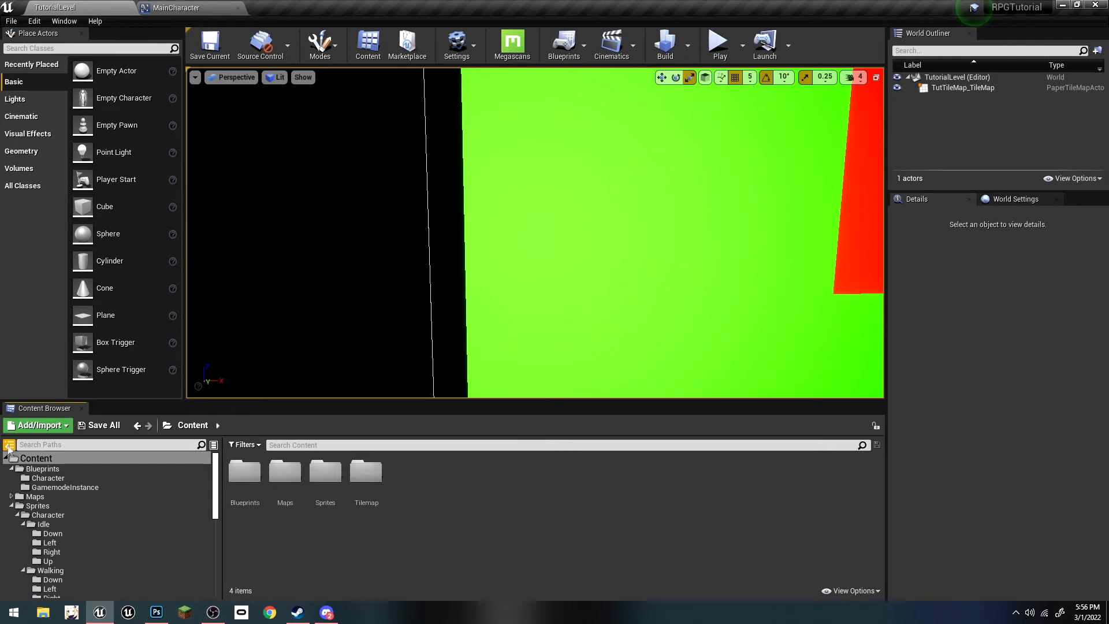
{"action": "left_click", "coordinate": [10, 446]}
{"action": "left_click", "coordinate": [33, 446]}
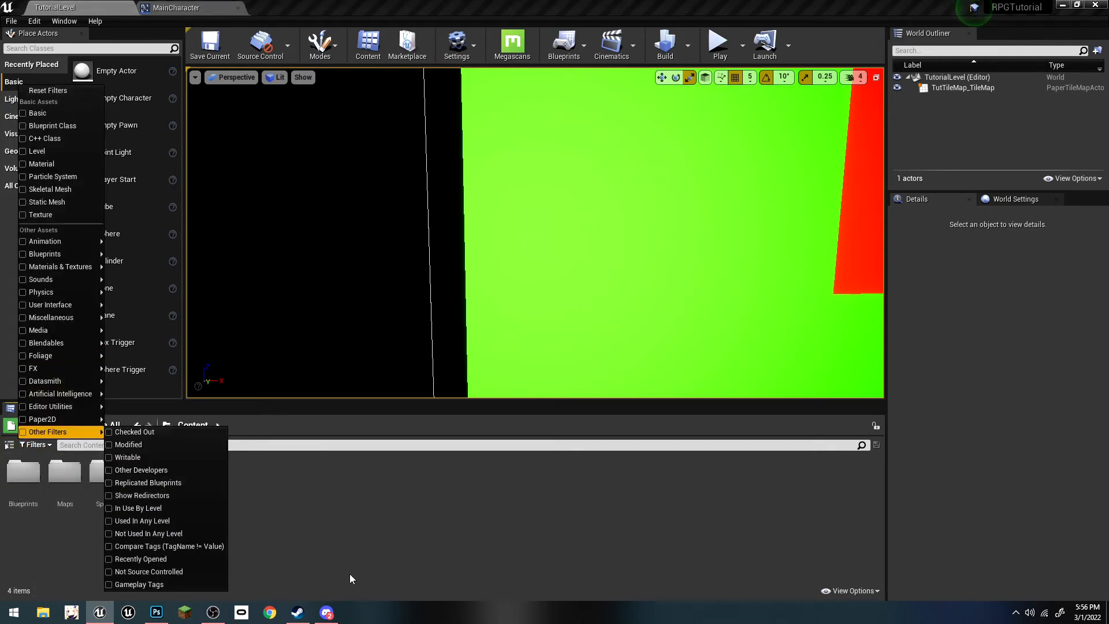
{"action": "left_click", "coordinate": [17, 461]}
{"action": "right_click", "coordinate": [272, 503]}
{"action": "left_click", "coordinate": [270, 505]}
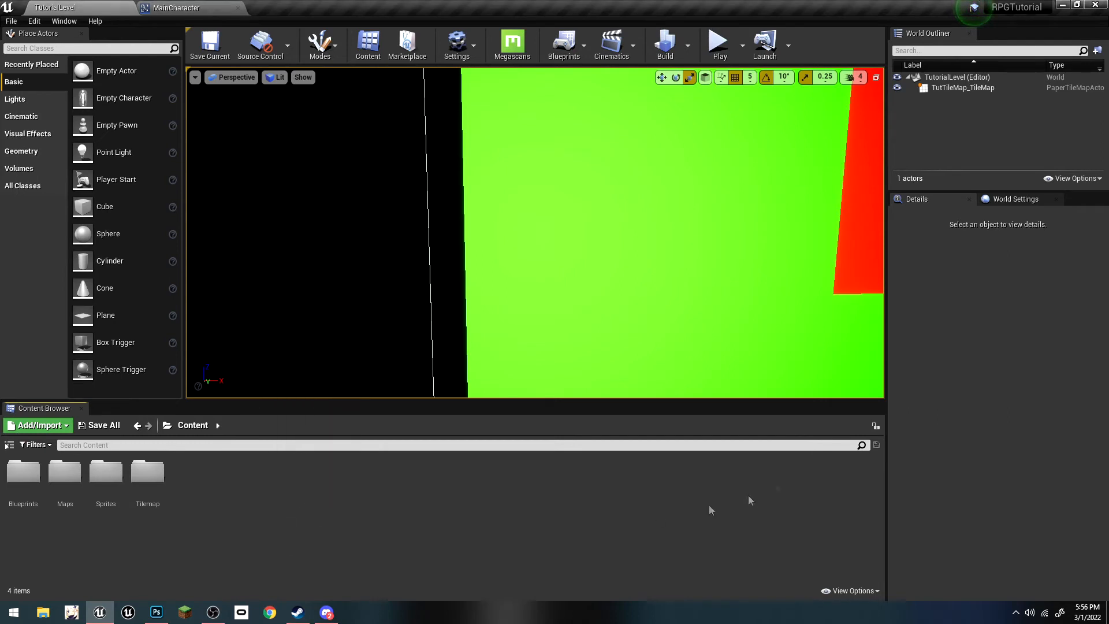
{"action": "left_click", "coordinate": [847, 591]}
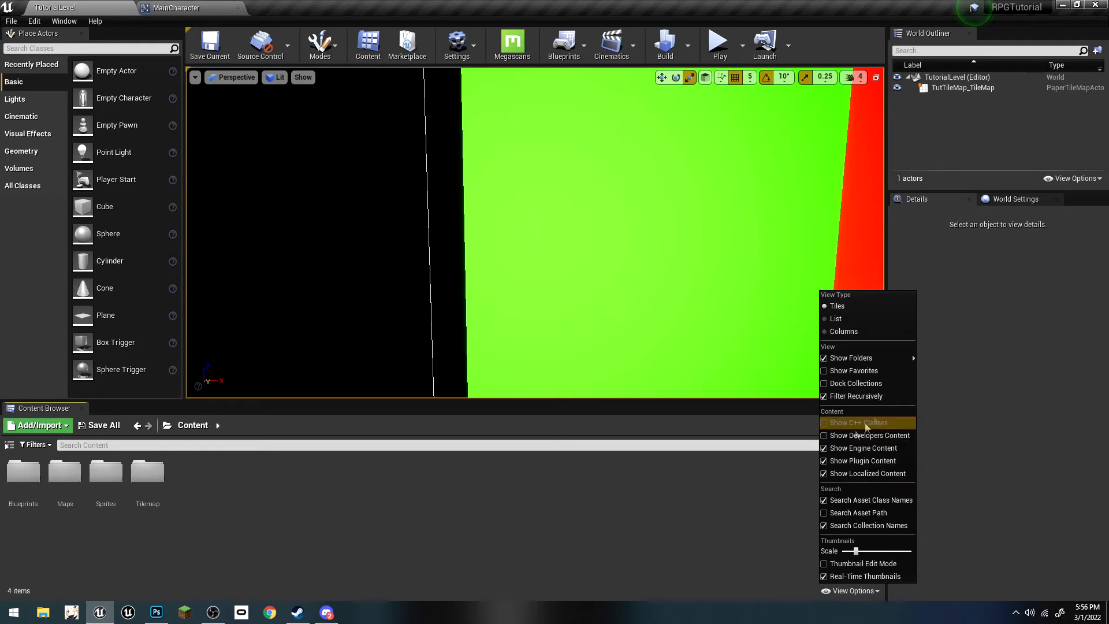
{"action": "left_click", "coordinate": [638, 526]}
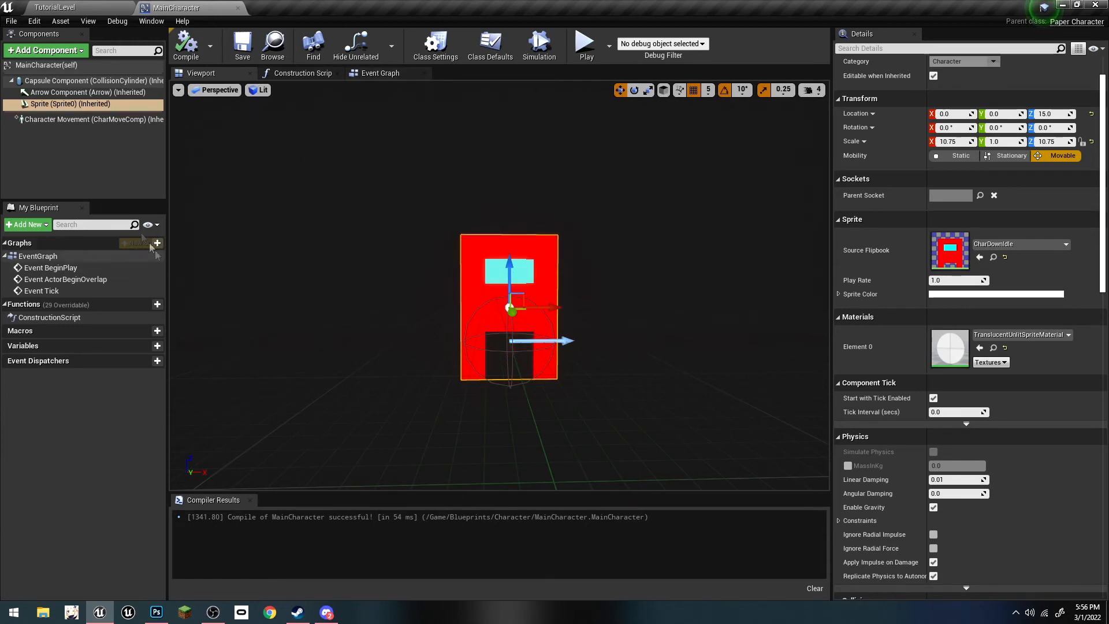
Step: Open the Input section of the Project Settings from the TutorialLevel editor
{"action": "left_click", "coordinate": [58, 7]}
{"action": "left_click", "coordinate": [34, 21]}
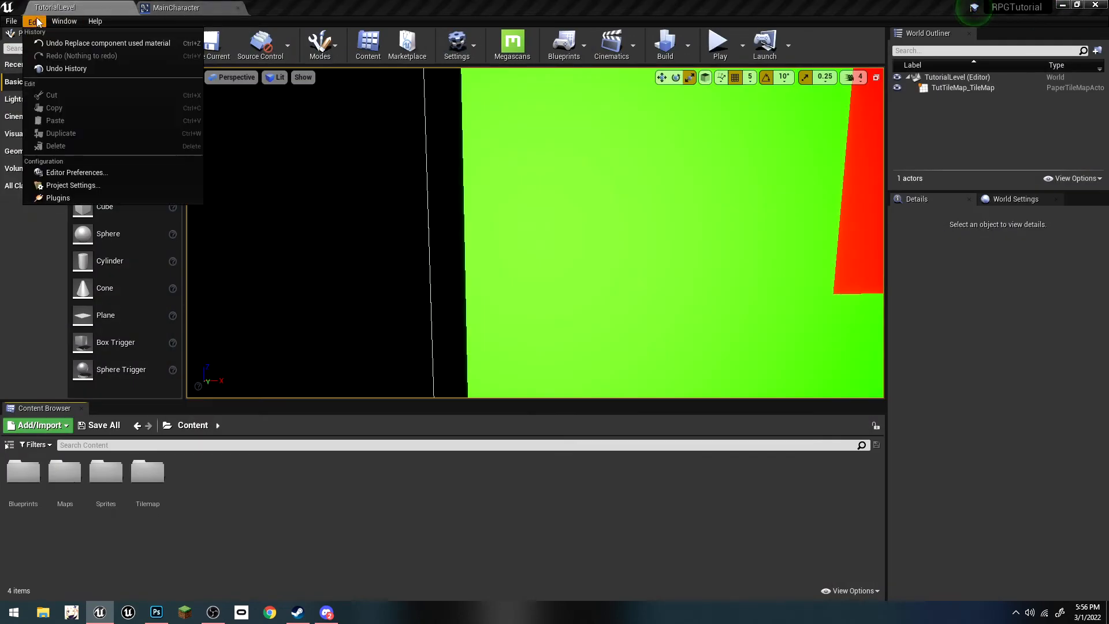
{"action": "left_click", "coordinate": [56, 186]}
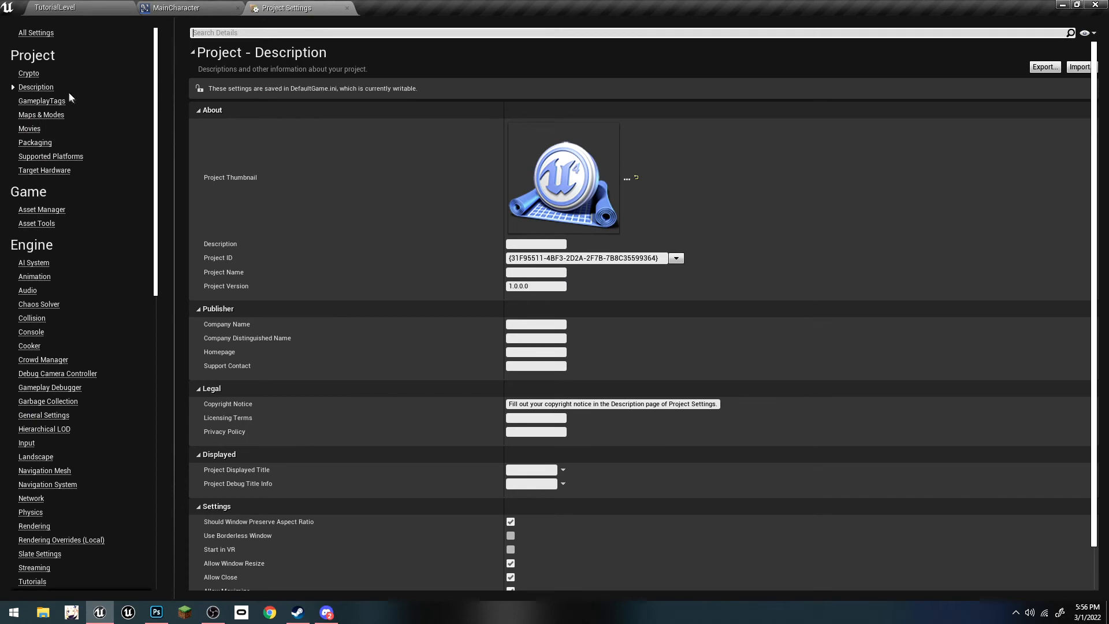
{"action": "left_click", "coordinate": [27, 443]}
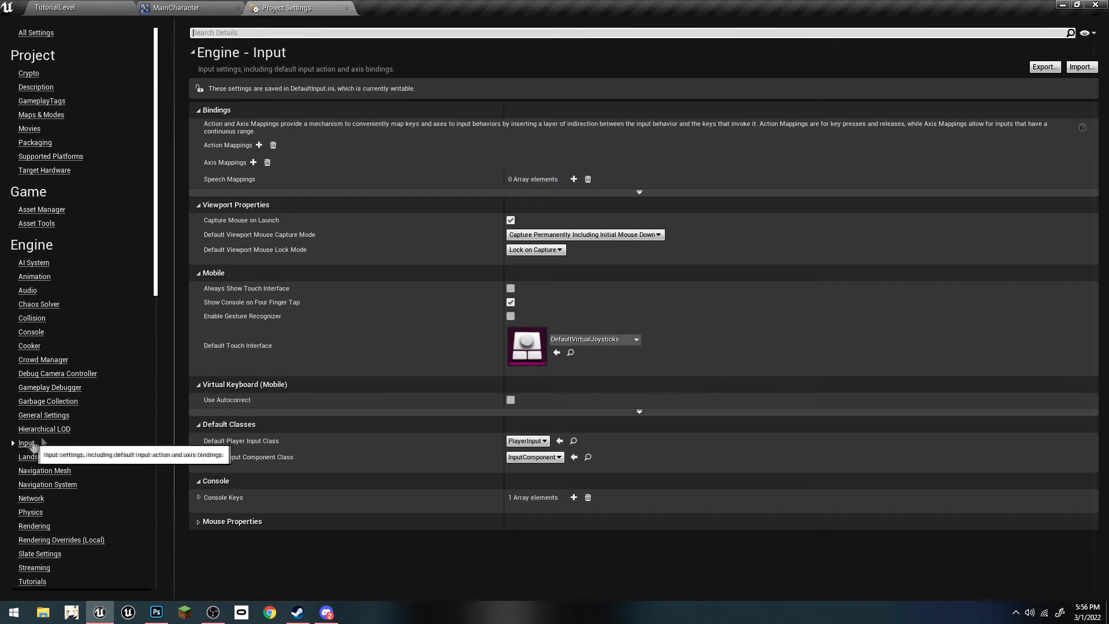
Step: Add two axis mappings named UpDown and LeftRight
{"action": "left_click", "coordinate": [254, 166]}
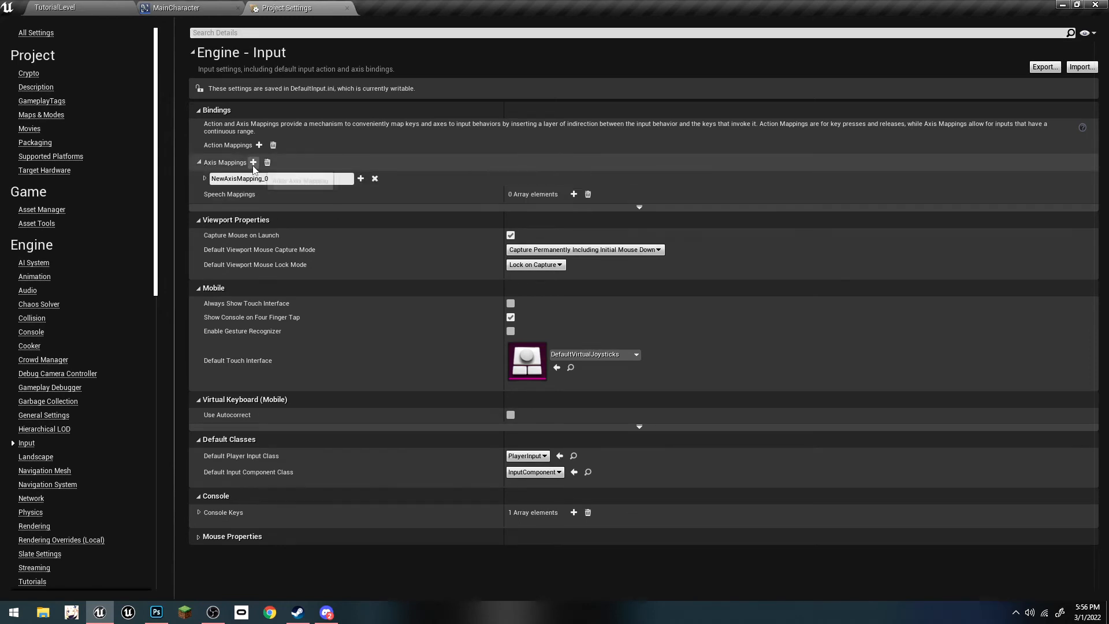
{"action": "left_click", "coordinate": [253, 163]}
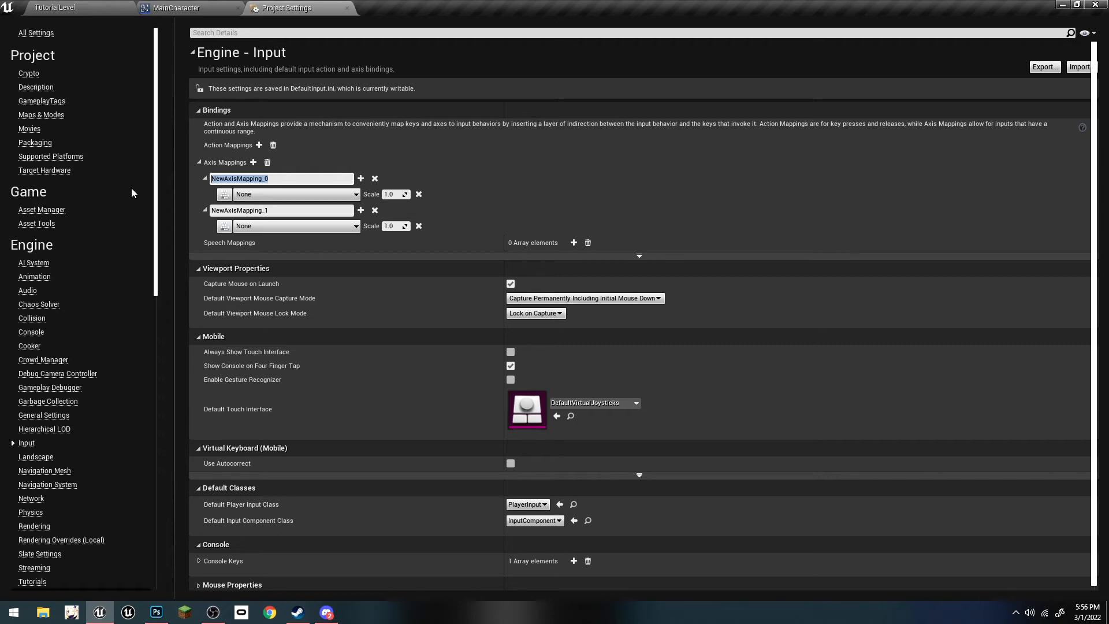
{"action": "type", "text": "UpDown"}
{"action": "key", "text": "Tab"}
{"action": "type", "text": "LeftRight"}
{"action": "key", "text": "Return"}
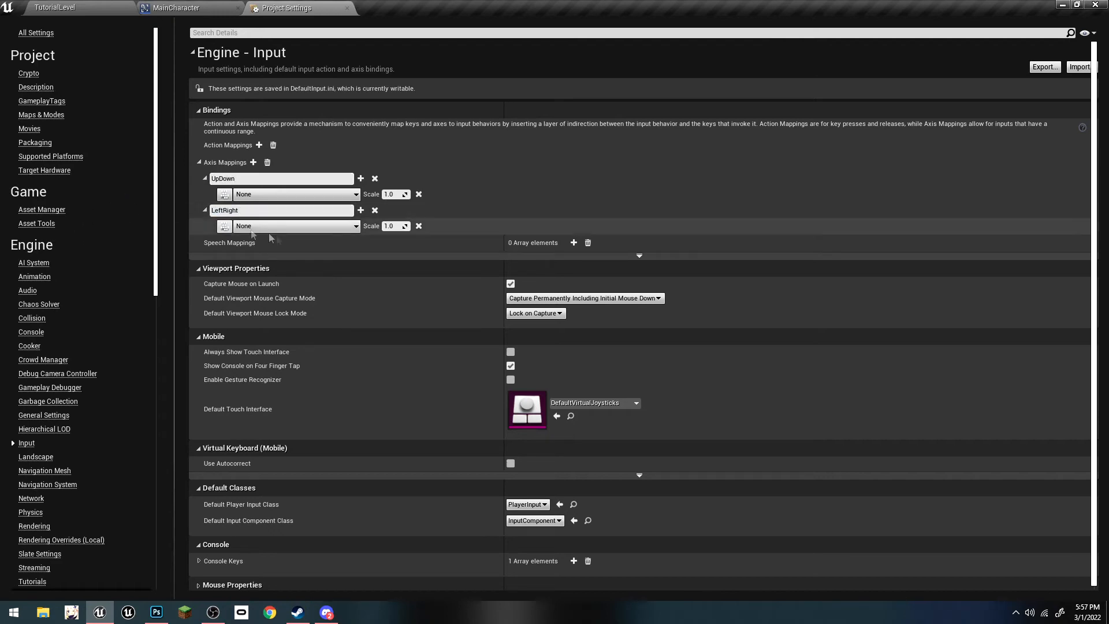
Step: Add a second key slot to both axis mappings and bind UpDown to W and S
{"action": "left_click", "coordinate": [361, 178]}
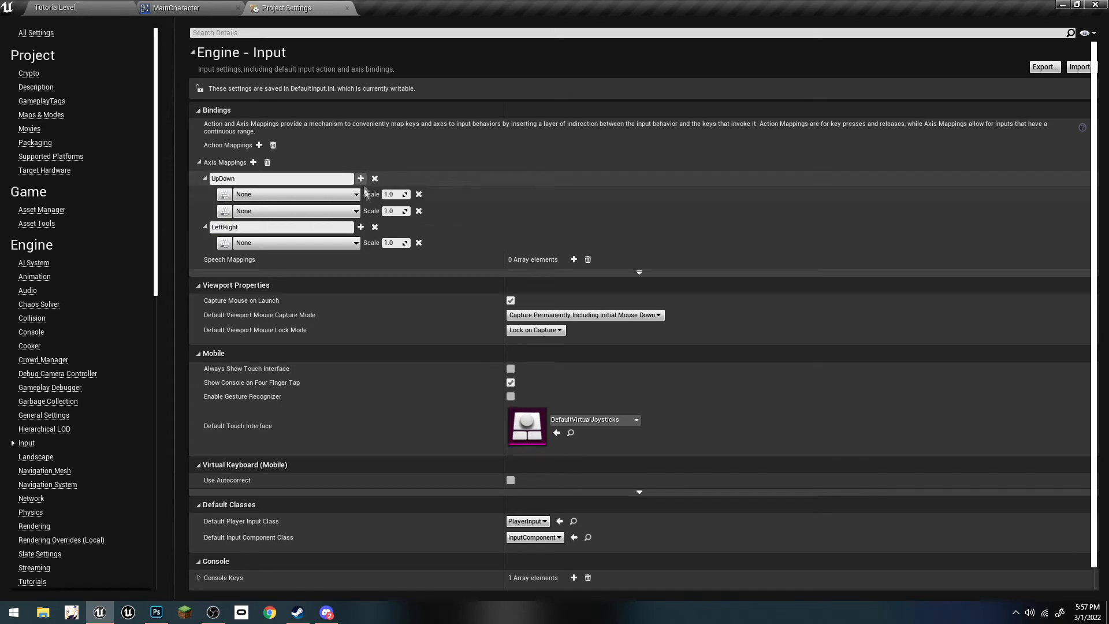
{"action": "left_click", "coordinate": [361, 227]}
{"action": "left_click", "coordinate": [279, 195]}
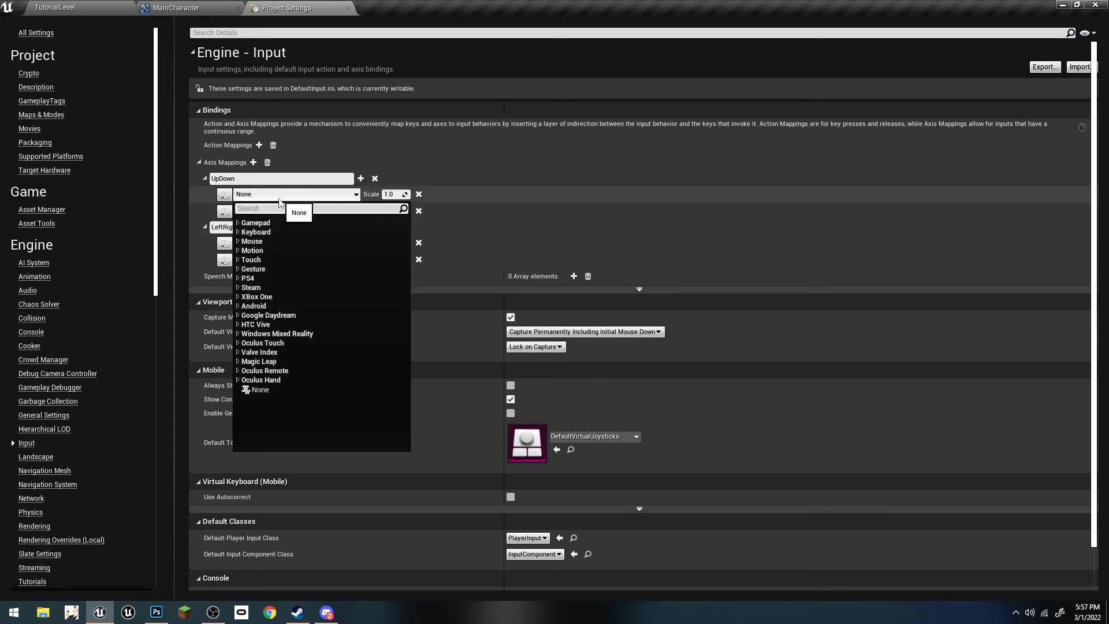
{"action": "type", "text": "w"}
{"action": "left_click", "coordinate": [269, 293]}
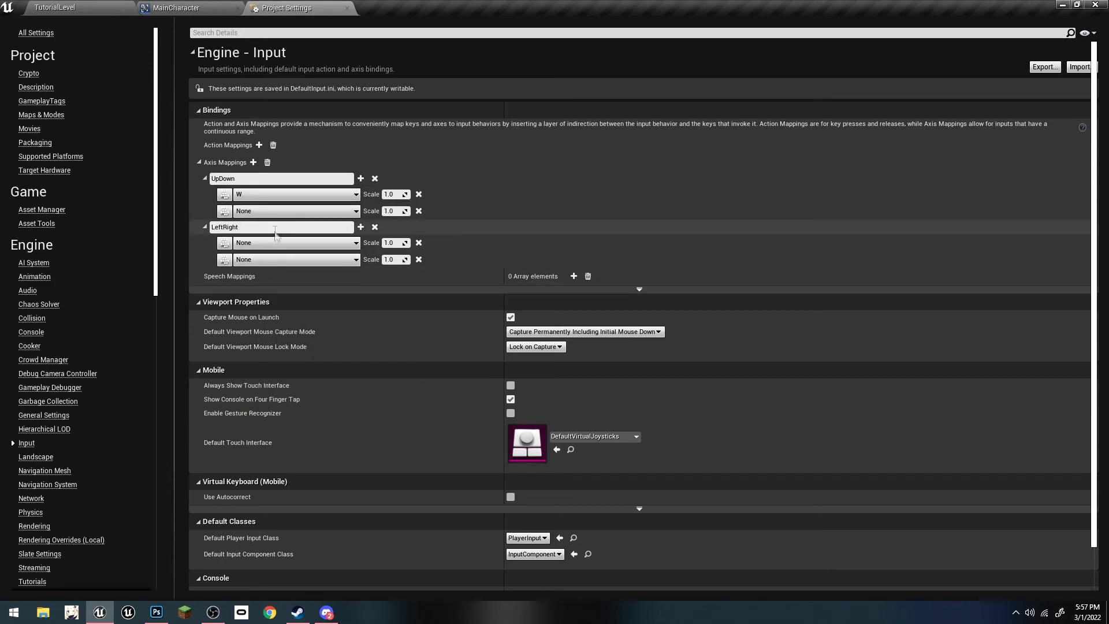
{"action": "left_click", "coordinate": [267, 215]}
{"action": "type", "text": "s"}
{"action": "scroll", "coordinate": [295, 372], "scroll_direction": "down", "scroll_amount": 10}
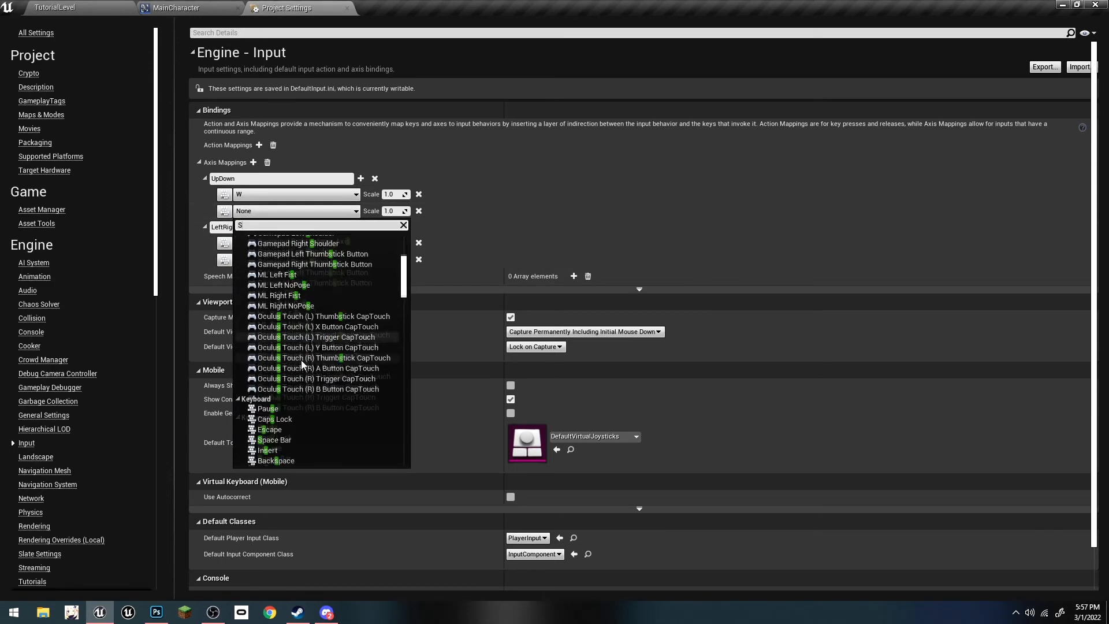
{"action": "left_click", "coordinate": [265, 341]}
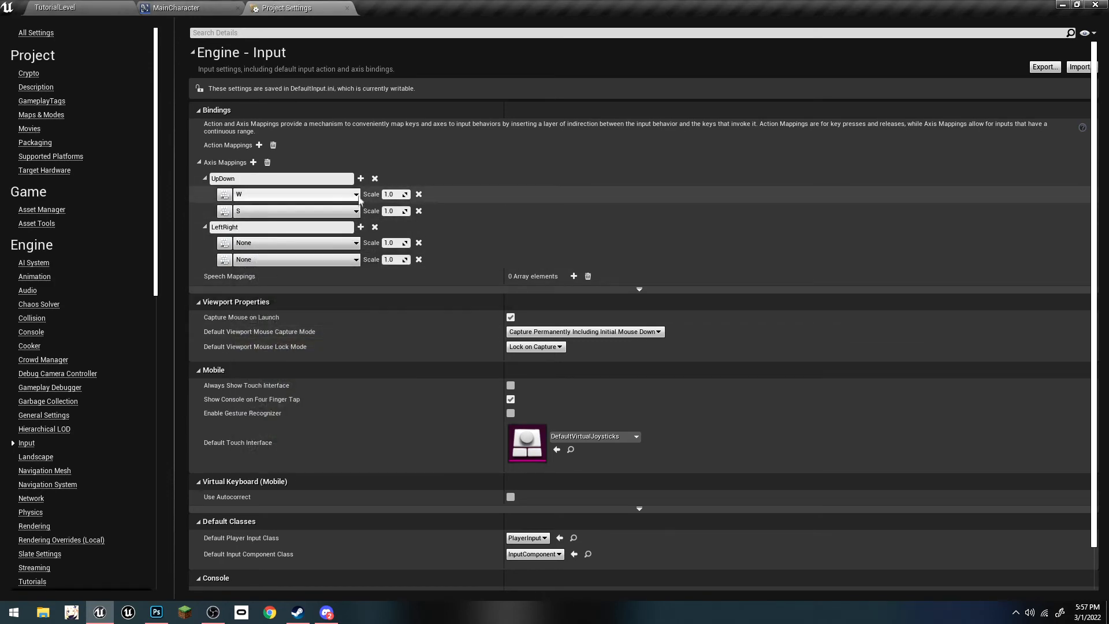
Step: Add two more key slots to the UpDown mapping and bind the first new one to the Up arrow key
{"action": "left_click", "coordinate": [360, 179]}
{"action": "left_click", "coordinate": [259, 228]}
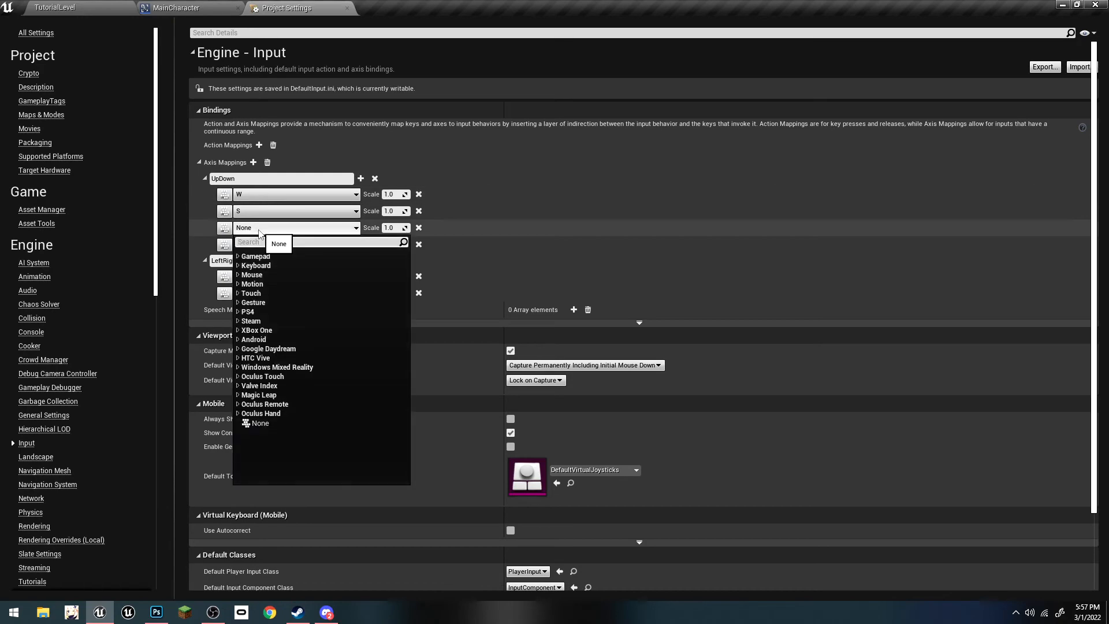
{"action": "type", "text": "ar"}
{"action": "key", "text": "BackSpace"}
{"action": "key", "text": "BackSpace"}
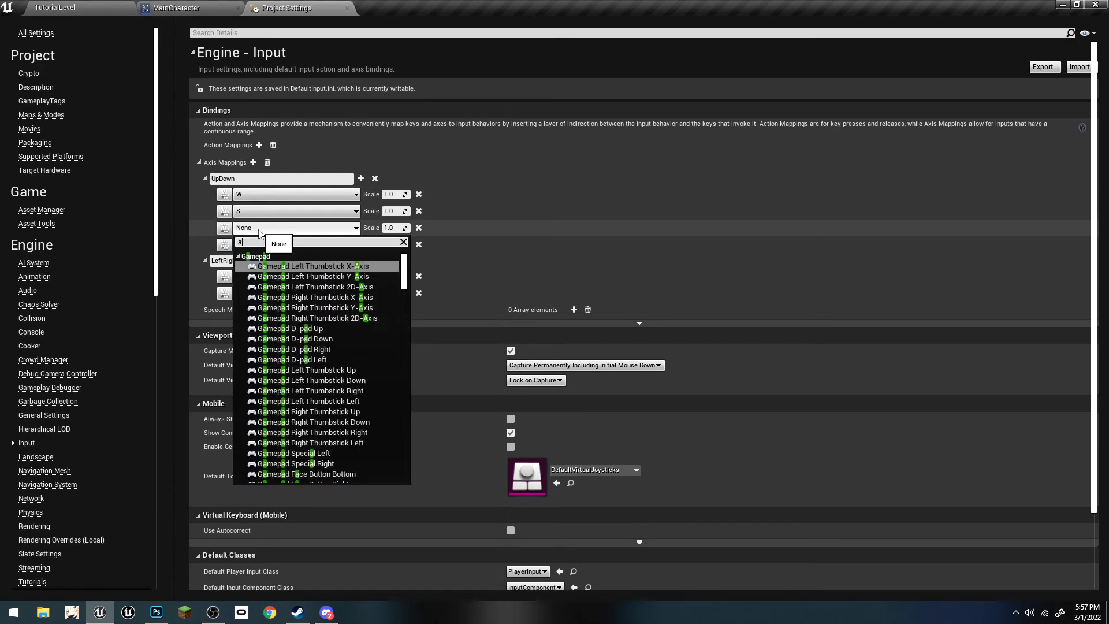
{"action": "type", "text": "up"}
{"action": "left_click", "coordinate": [261, 316]}
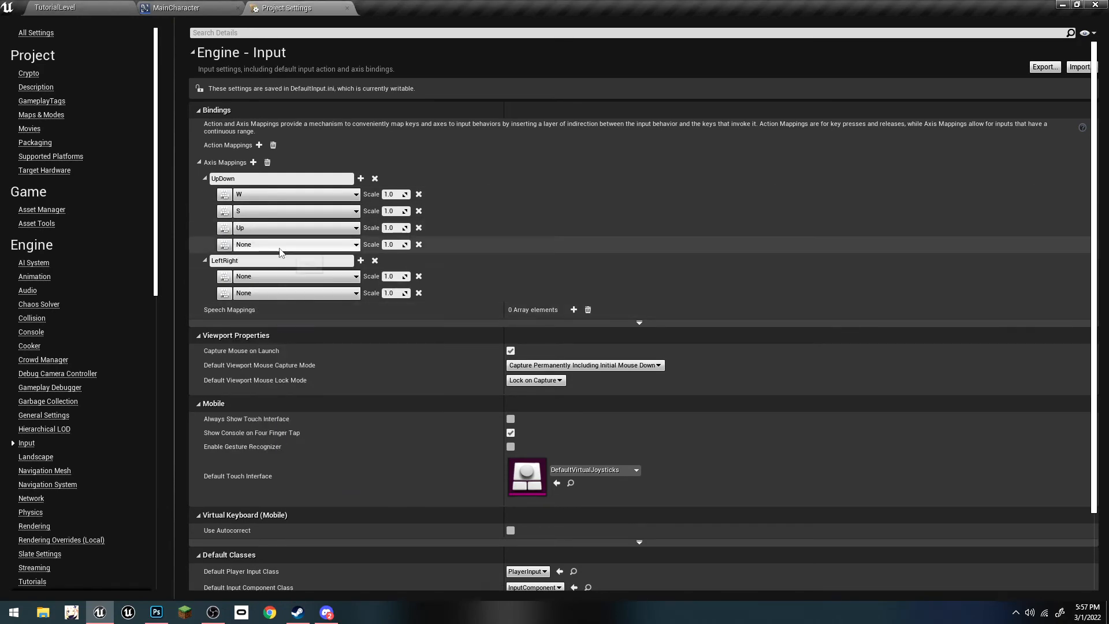
Step: Bind the last UpDown slot to the Down arrow key and set the S and Down scales to -1.0
{"action": "left_click", "coordinate": [279, 244]}
{"action": "type", "text": "down"}
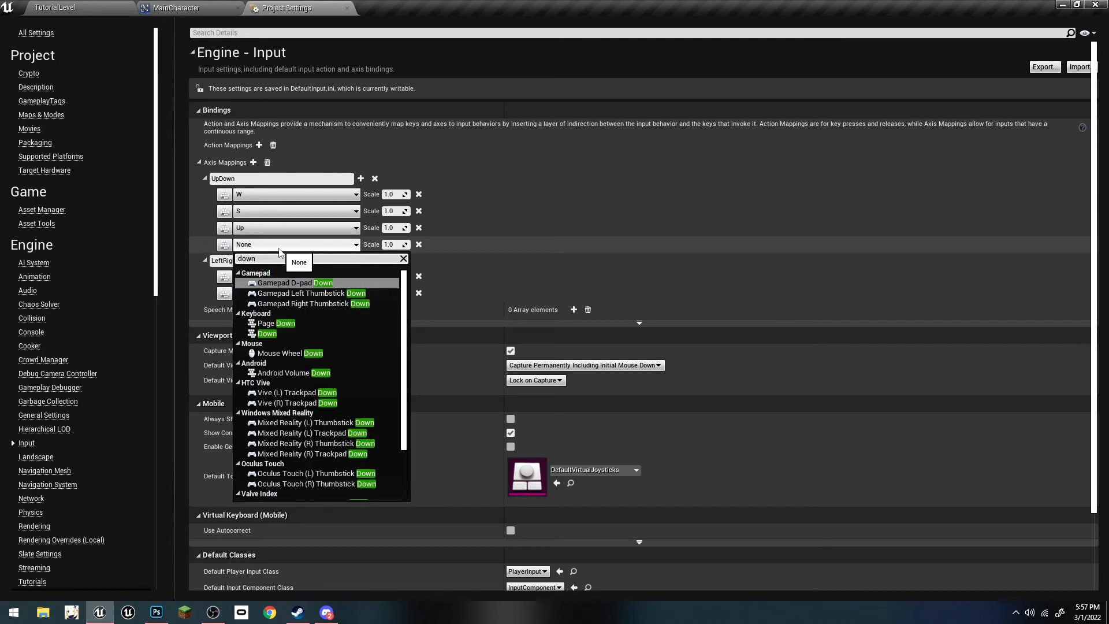
{"action": "left_click", "coordinate": [267, 334]}
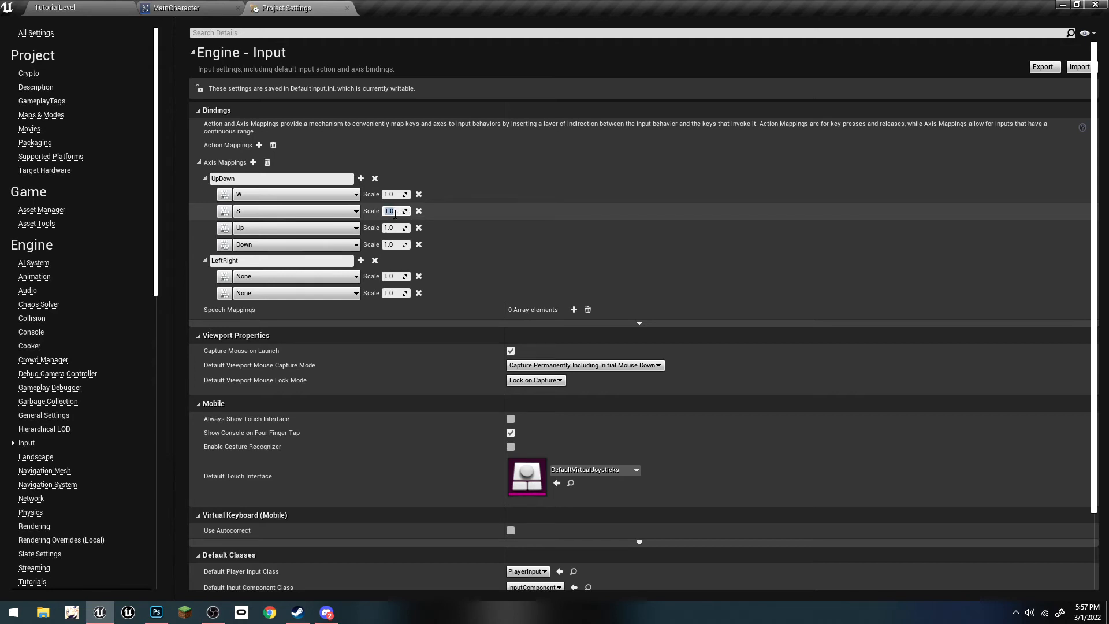
{"action": "left_click", "coordinate": [393, 245]}
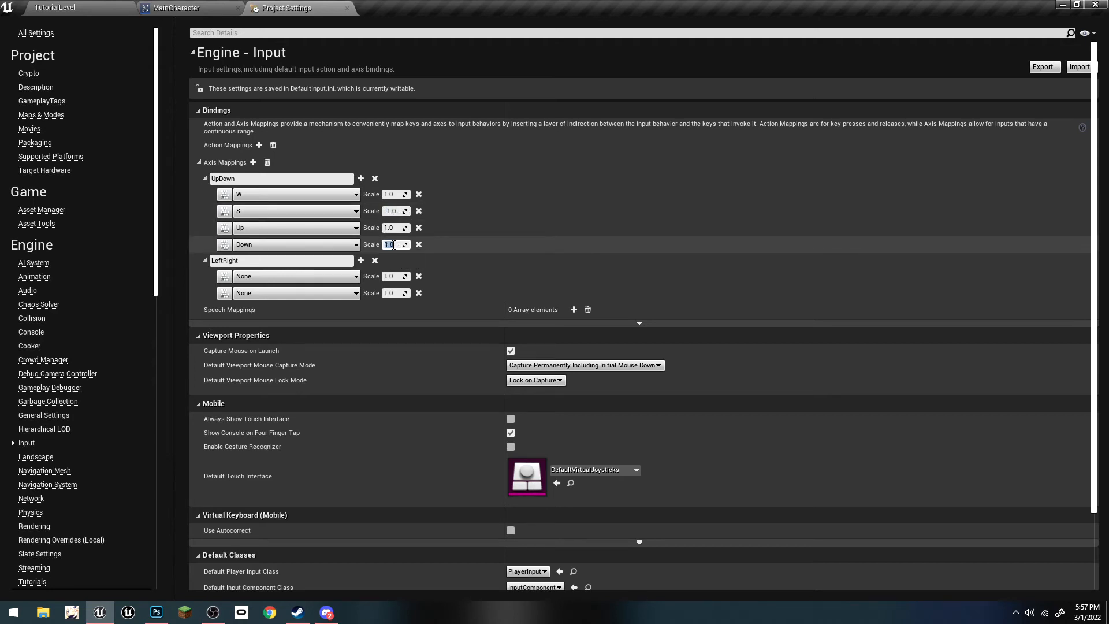
Step: Bind the two LeftRight key slots to the keyboard keys A and D
{"action": "left_click", "coordinate": [282, 278]}
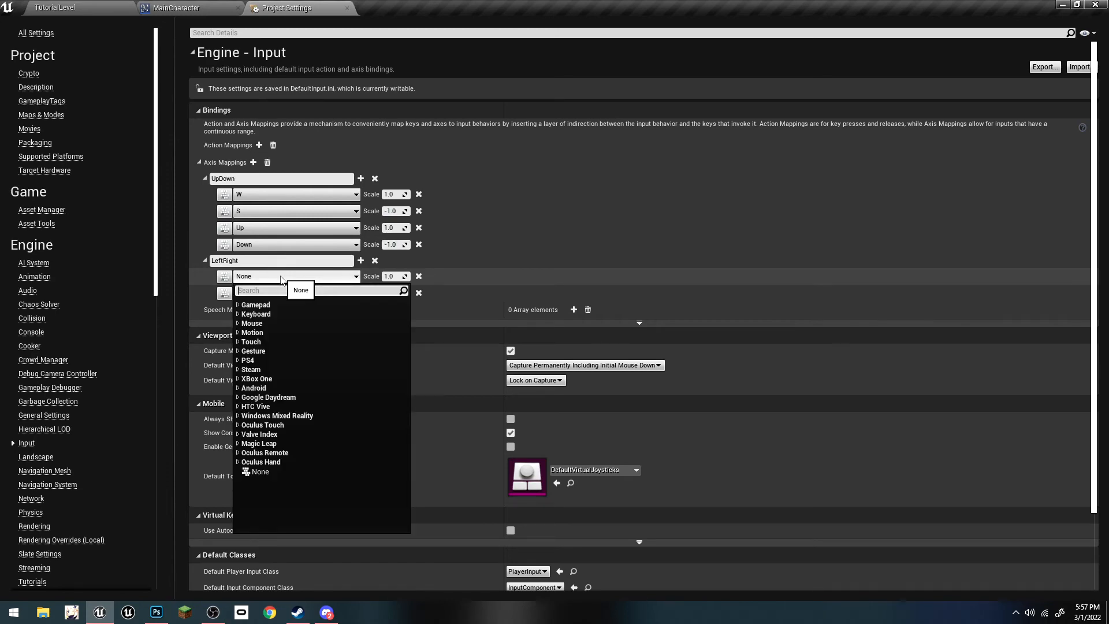
{"action": "type", "text": "A"}
{"action": "scroll", "coordinate": [301, 380], "scroll_direction": "down", "scroll_amount": 10}
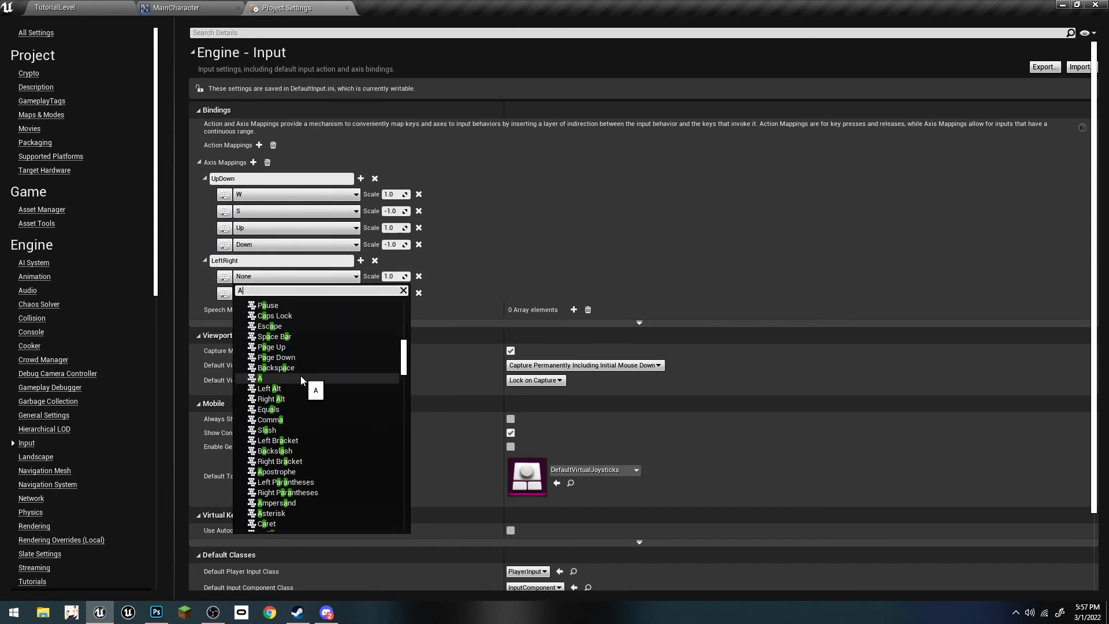
{"action": "left_click", "coordinate": [297, 379]}
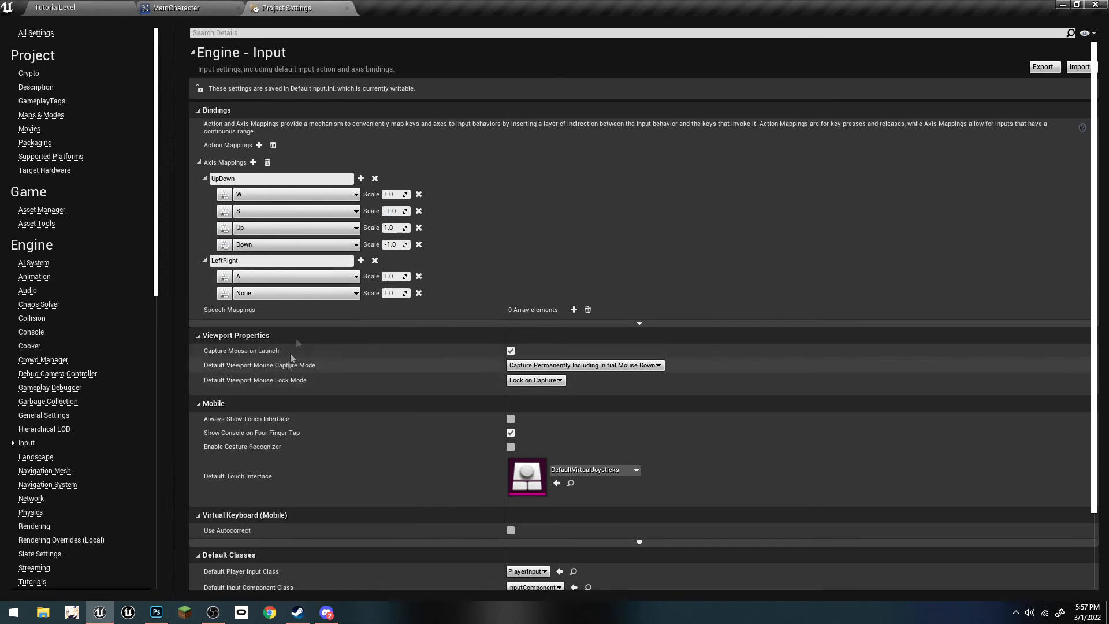
{"action": "left_click", "coordinate": [278, 294]}
{"action": "scroll", "coordinate": [297, 368], "scroll_direction": "down", "scroll_amount": 8}
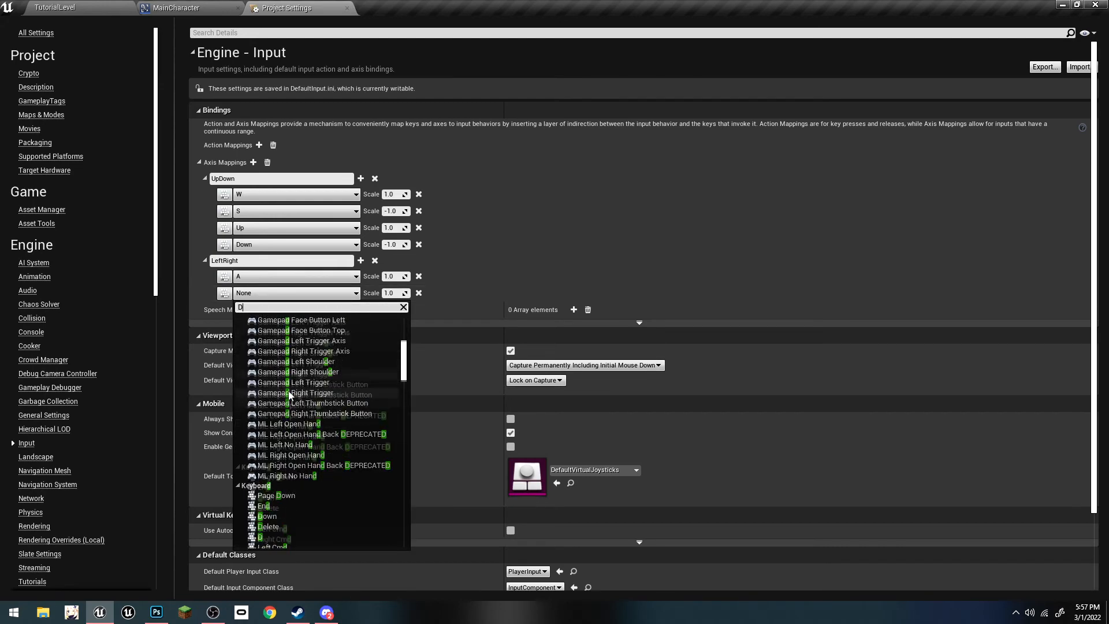
{"action": "left_click", "coordinate": [260, 371]}
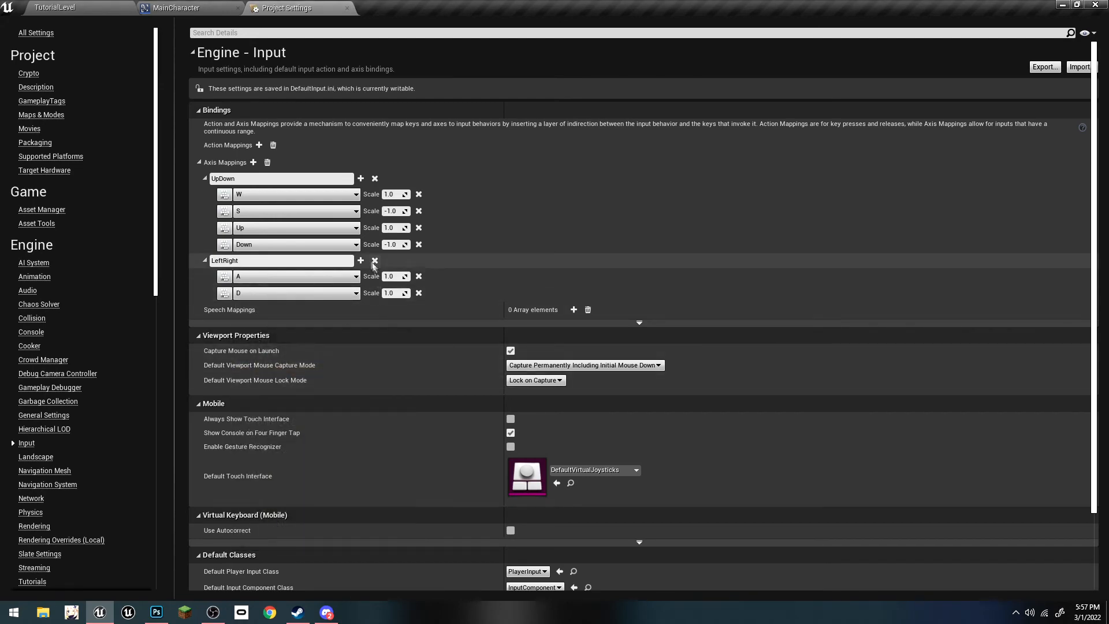
Step: Add two more key slots to the LeftRight mapping and bind the first new one to the Left arrow key
{"action": "left_click", "coordinate": [360, 260]}
{"action": "left_click", "coordinate": [361, 261]}
{"action": "left_click", "coordinate": [293, 310]}
{"action": "type", "text": "lef"}
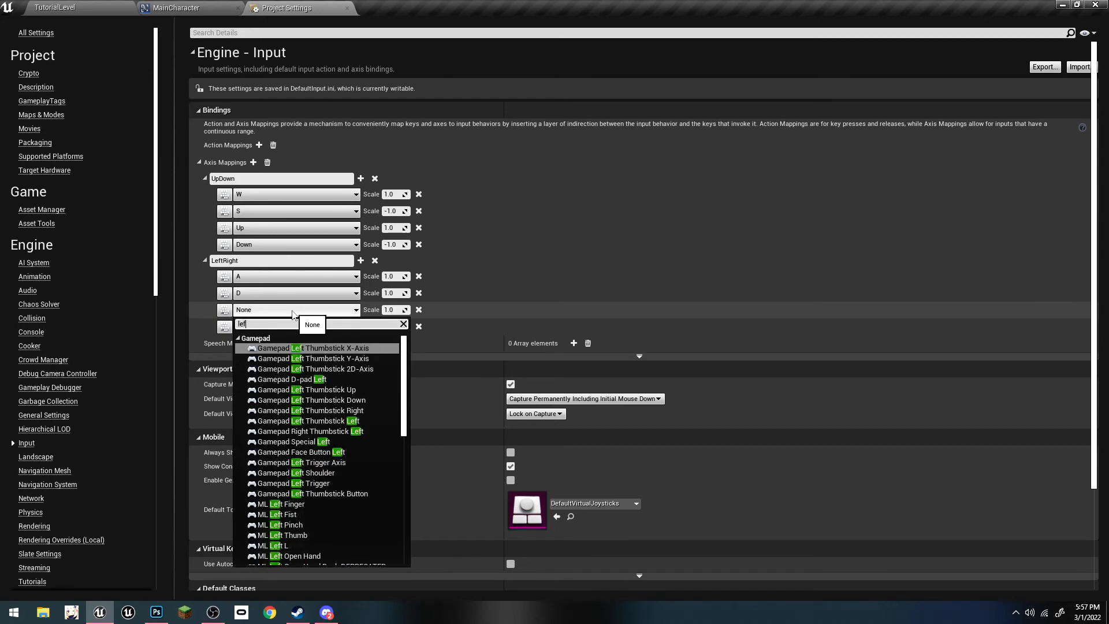
{"action": "type", "text": "t"}
{"action": "scroll", "coordinate": [319, 418], "scroll_direction": "down", "scroll_amount": 10}
{"action": "left_click", "coordinate": [264, 350]}
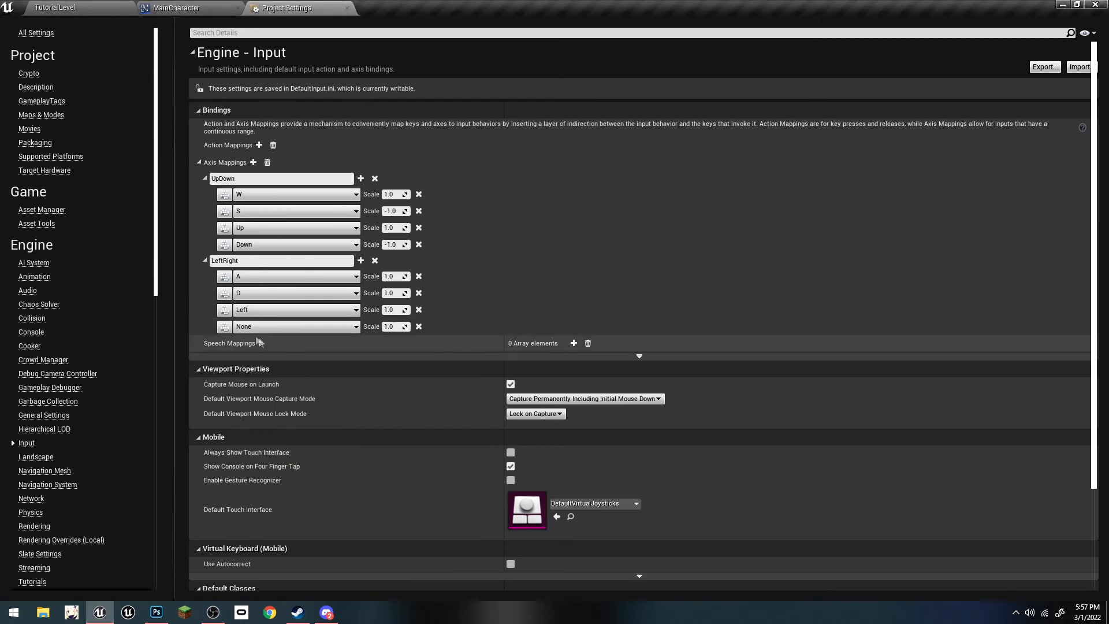
Step: Bind the last LeftRight slot to the Right arrow key and set the D and Left scales to -1.0
{"action": "left_click", "coordinate": [250, 328]}
{"action": "type", "text": "right"}
{"action": "scroll", "coordinate": [289, 424], "scroll_direction": "down", "scroll_amount": 8}
{"action": "left_click", "coordinate": [267, 422]}
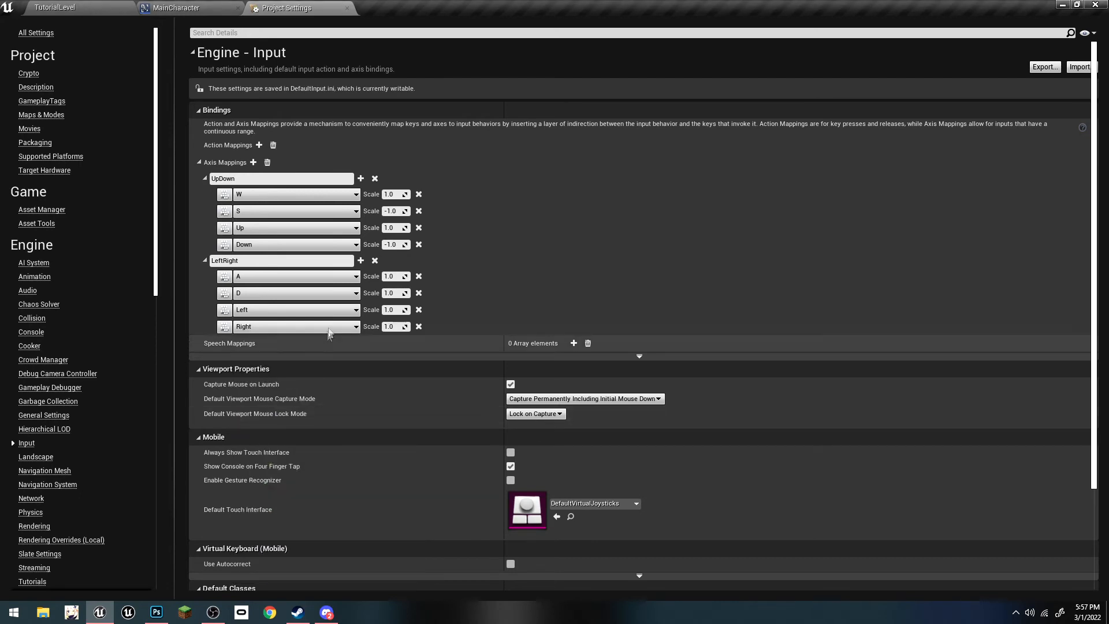
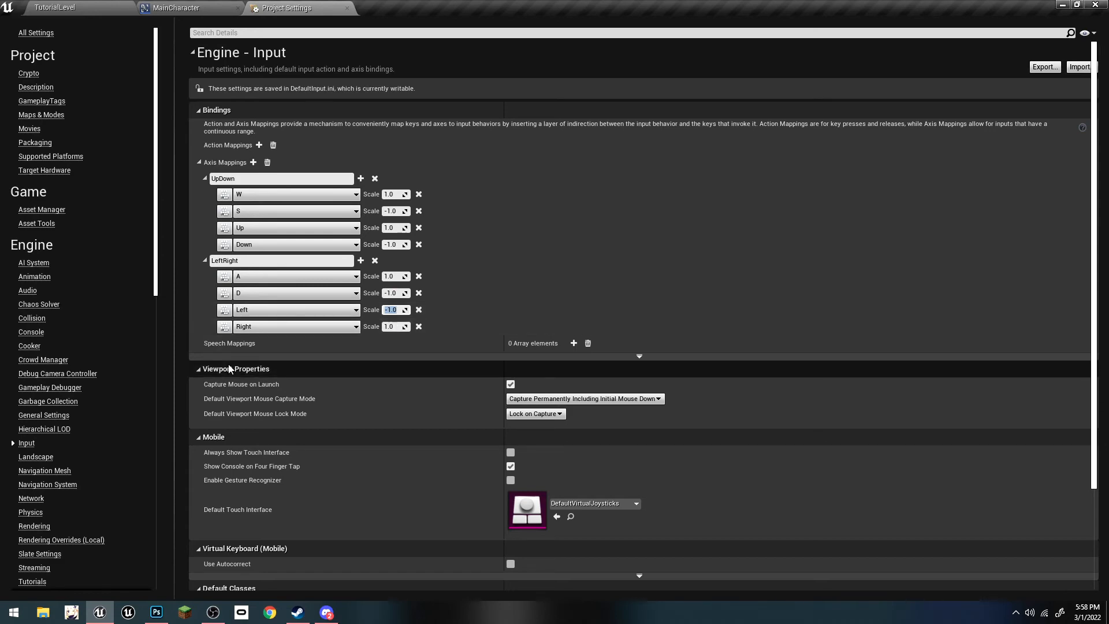
Step: Open the MainCharacter event graph and add the UpDown axis event in an empty area below the default events
{"action": "left_click", "coordinate": [168, 7]}
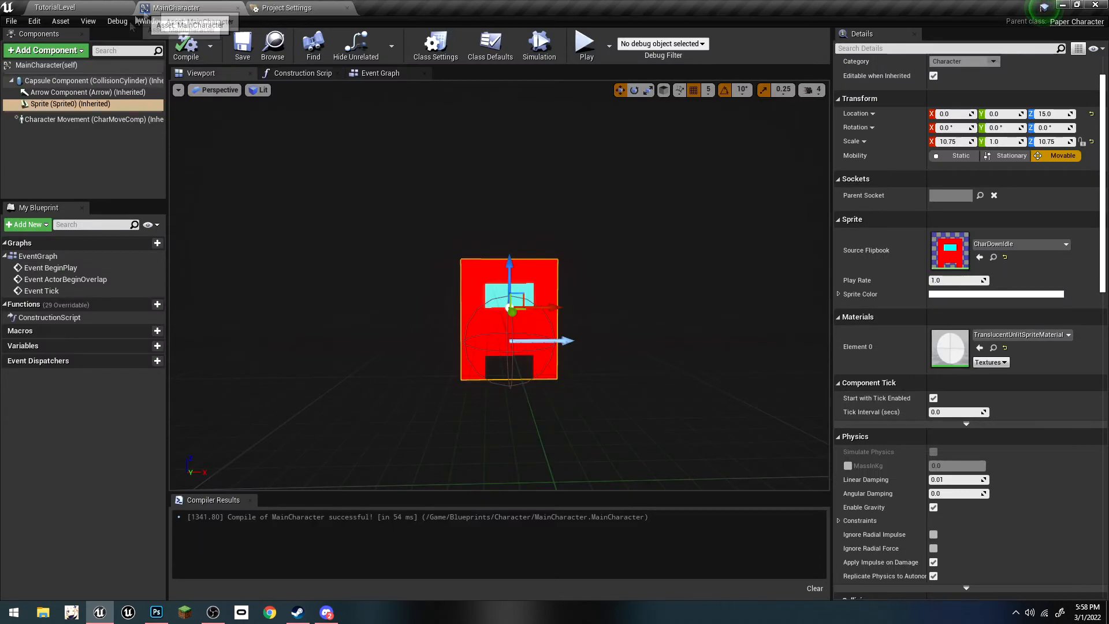
{"action": "left_click", "coordinate": [381, 73]}
{"action": "scroll", "coordinate": [279, 193], "scroll_direction": "down", "scroll_amount": 4}
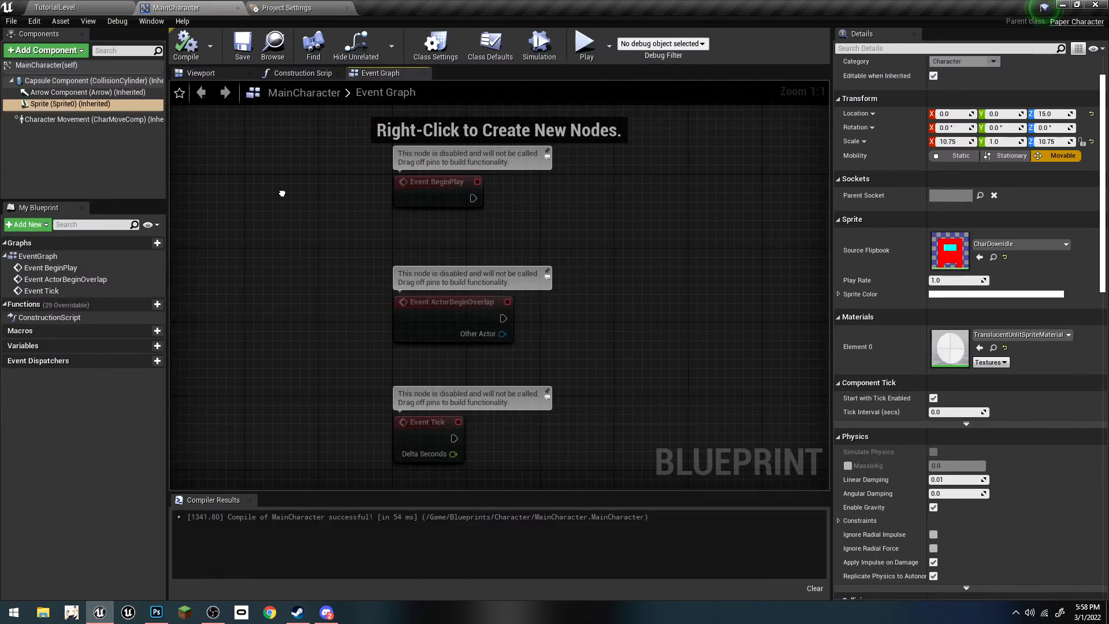
{"action": "right_click_drag", "start_coordinate": [285, 337], "coordinate": [327, 221]}
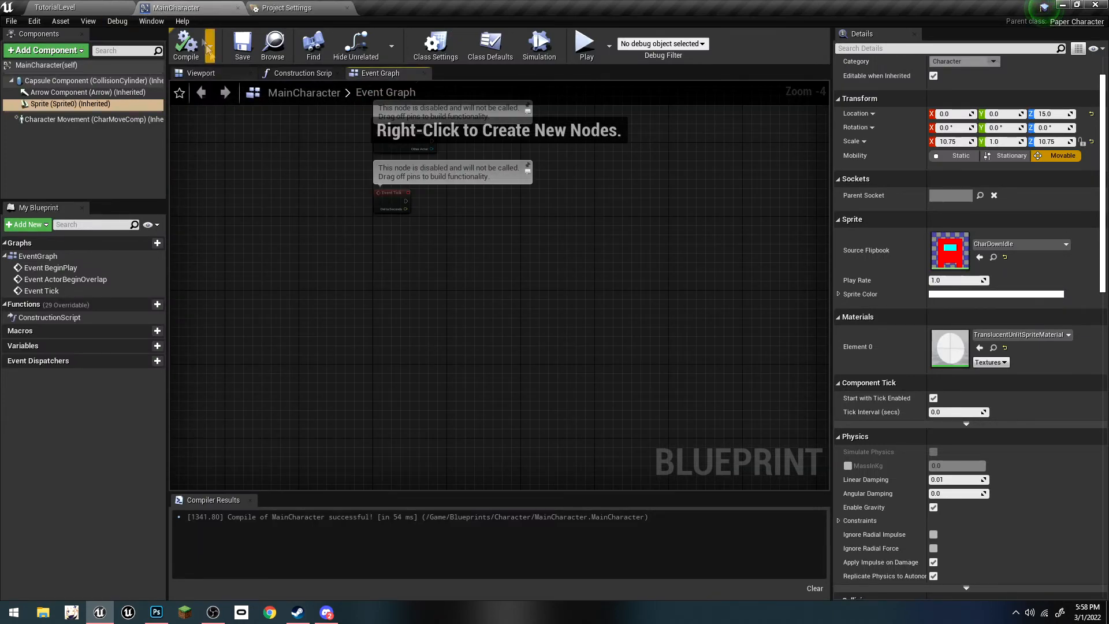
{"action": "right_click_drag", "start_coordinate": [253, 326], "coordinate": [302, 276]}
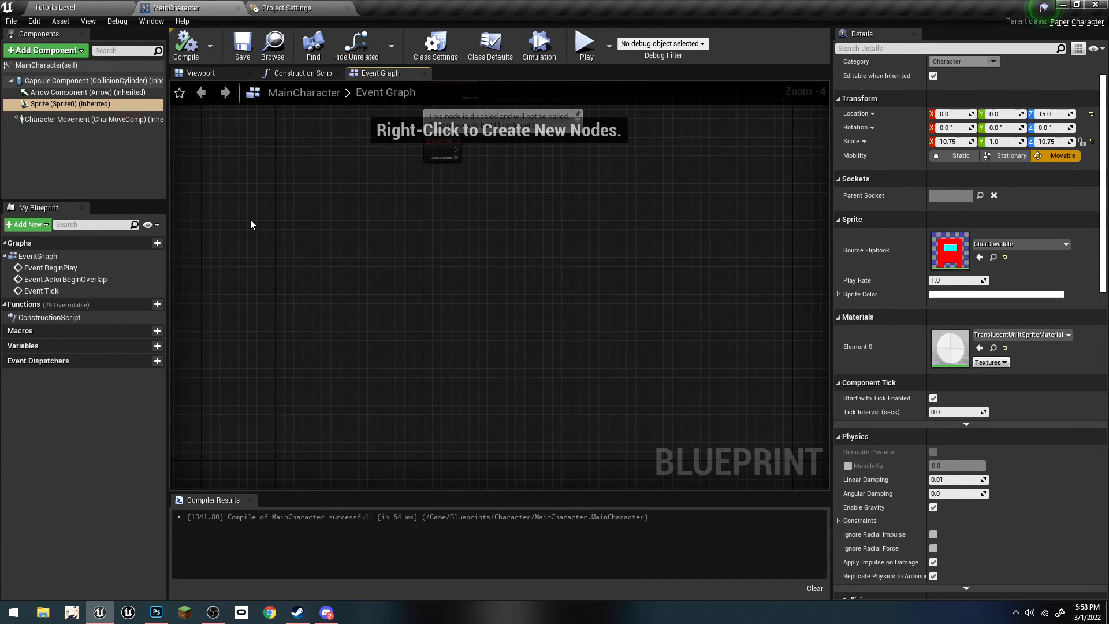
{"action": "scroll", "coordinate": [387, 363], "scroll_direction": "up", "scroll_amount": 3}
{"action": "right_click", "coordinate": [310, 336]}
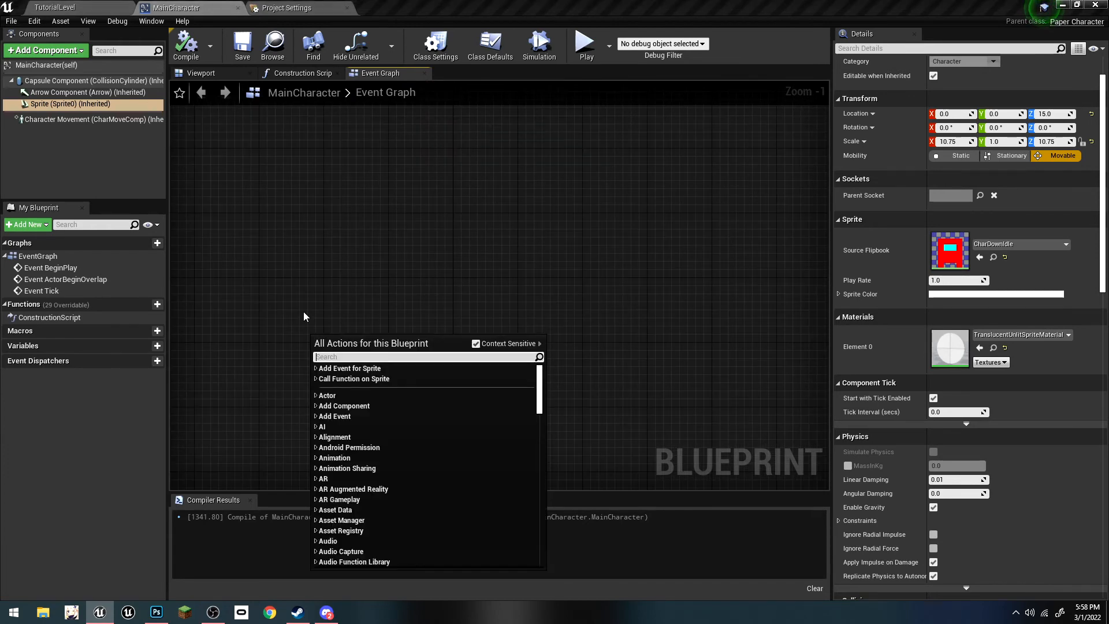
{"action": "type", "text": "axis up"}
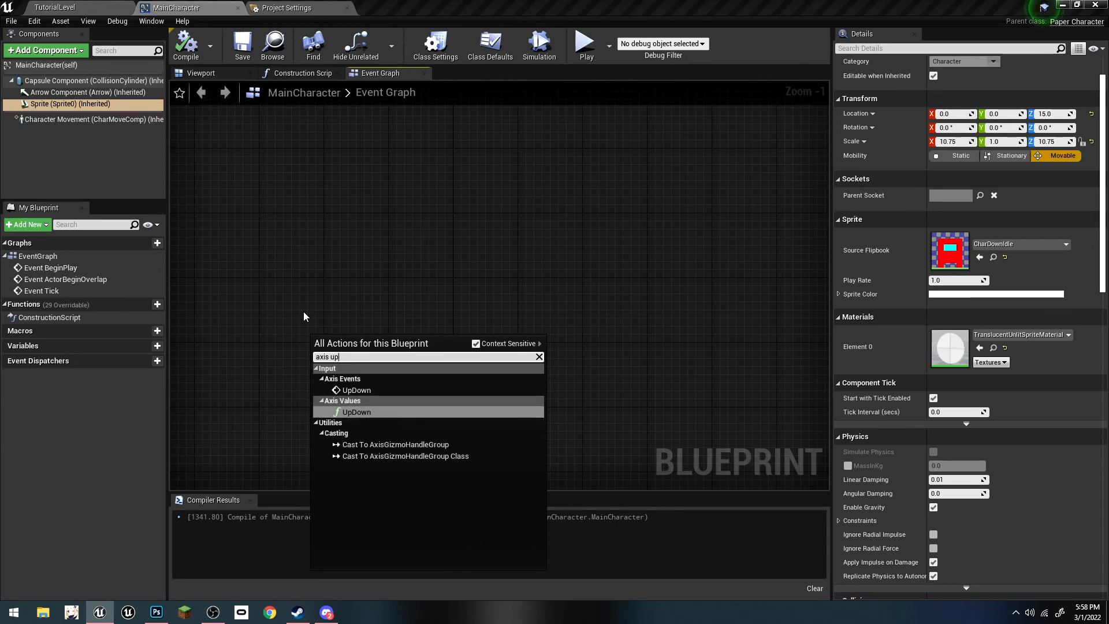
{"action": "left_click", "coordinate": [372, 391]}
Step: Add the LeftRight axis event below the InputAxis UpDown node
{"action": "scroll", "coordinate": [366, 380], "scroll_direction": "down", "scroll_amount": 3}
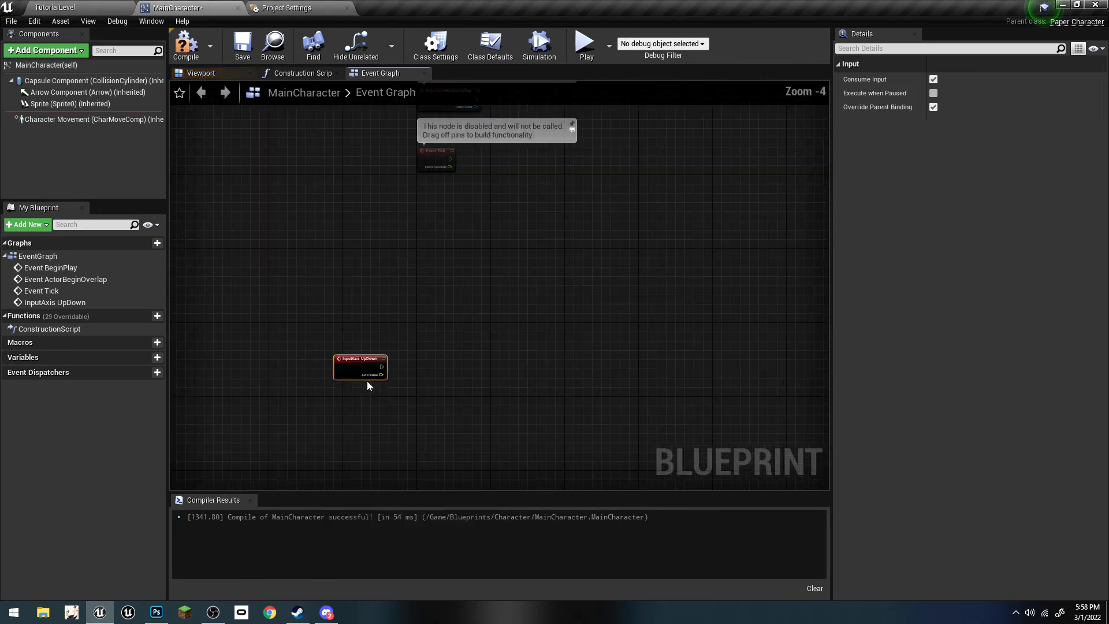
{"action": "scroll", "coordinate": [416, 370], "scroll_direction": "up", "scroll_amount": 3}
{"action": "right_click", "coordinate": [391, 400]}
{"action": "type", "text": "axis"}
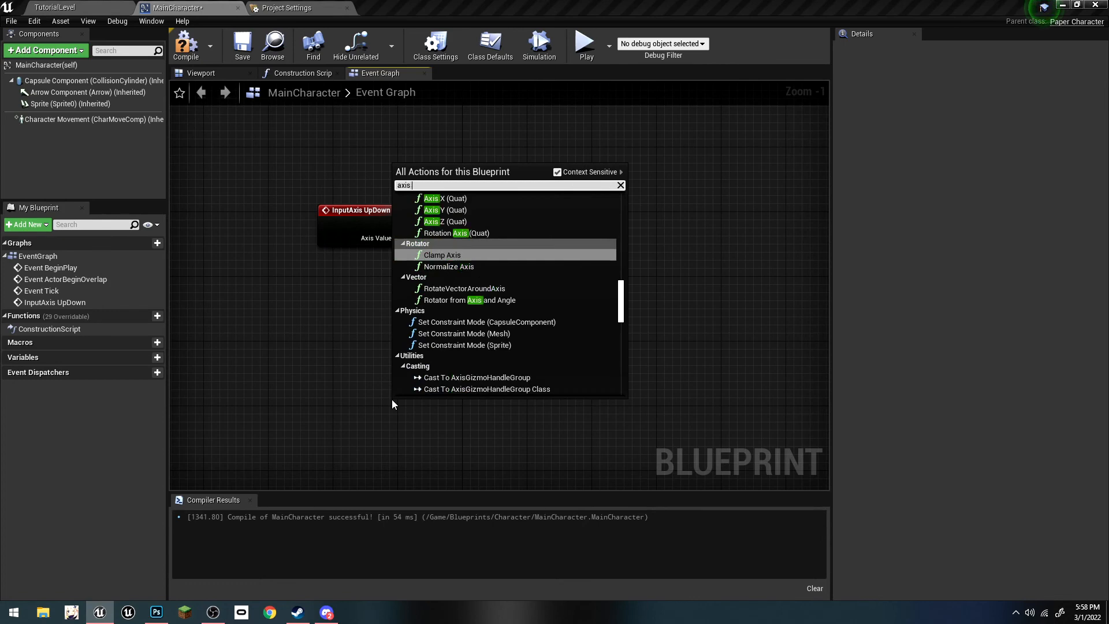
{"action": "type", "text": " leftri"}
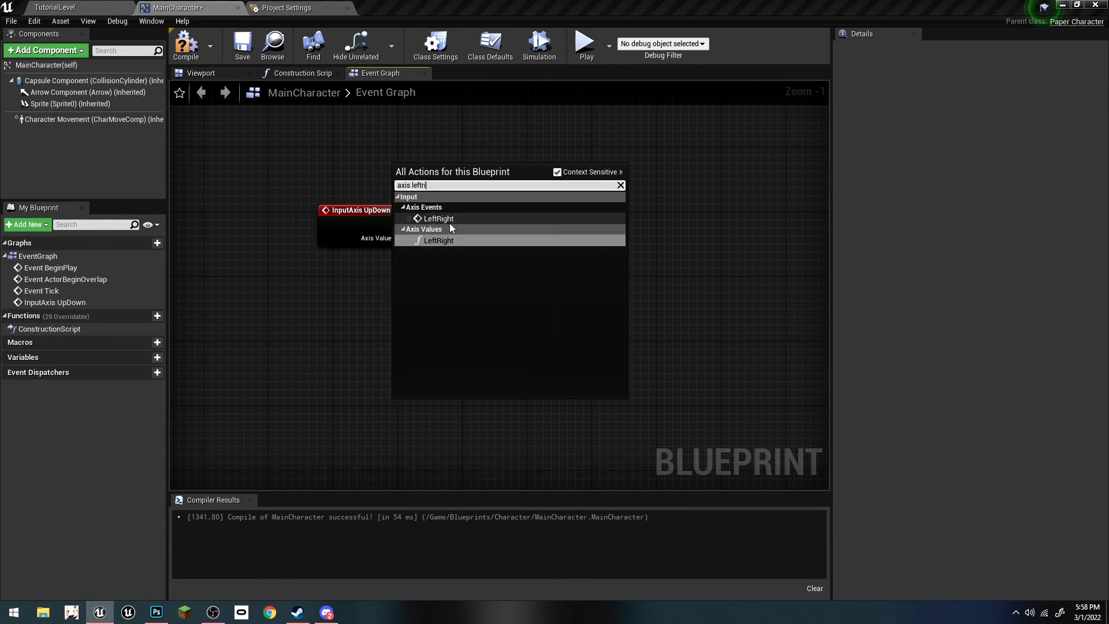
{"action": "left_click", "coordinate": [449, 220]}
Step: Add an Add Movement Input node after InputAxis UpDown and connect the Axis Value to its Scale Value
{"action": "scroll", "coordinate": [396, 231], "scroll_direction": "up", "scroll_amount": 1}
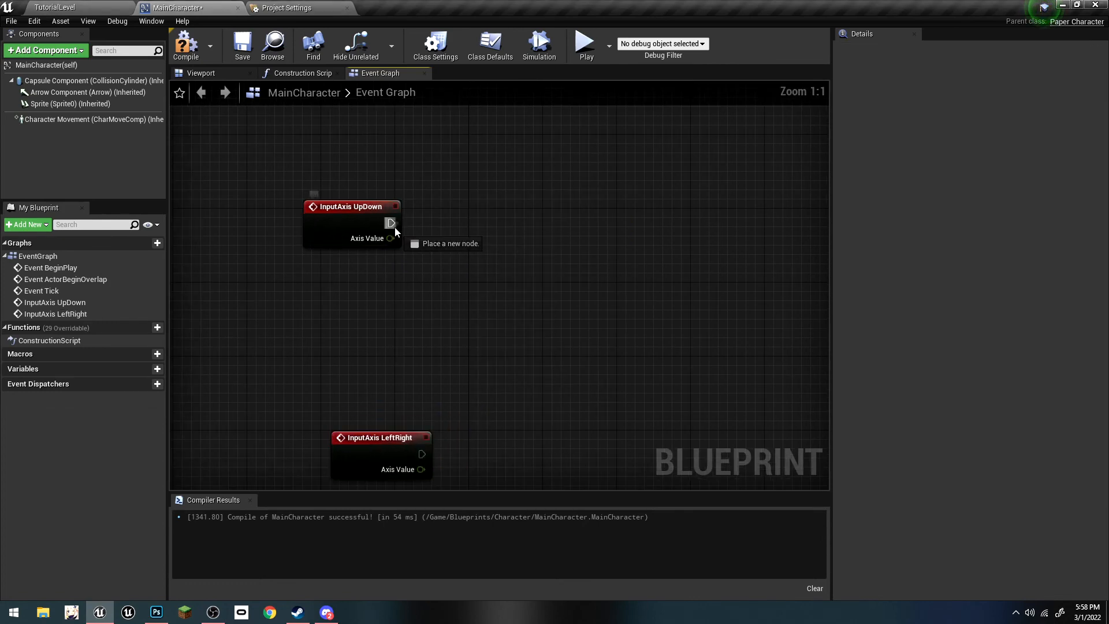
{"action": "left_click_drag", "start_coordinate": [469, 227], "coordinate": [471, 229]}
{"action": "type", "text": "add move"}
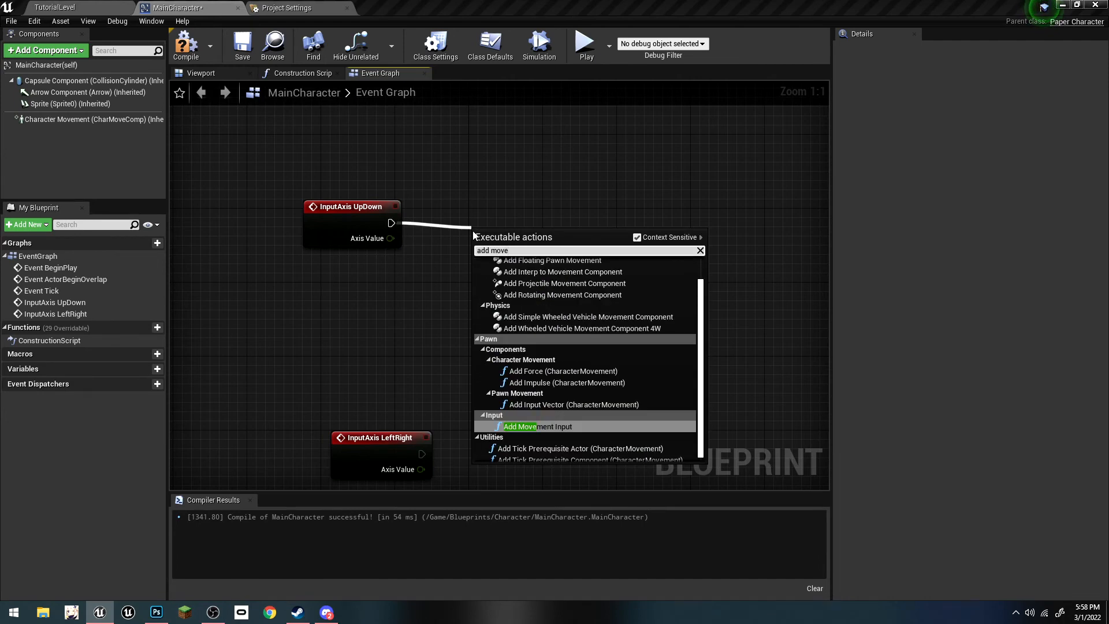
{"action": "key", "text": "Return"}
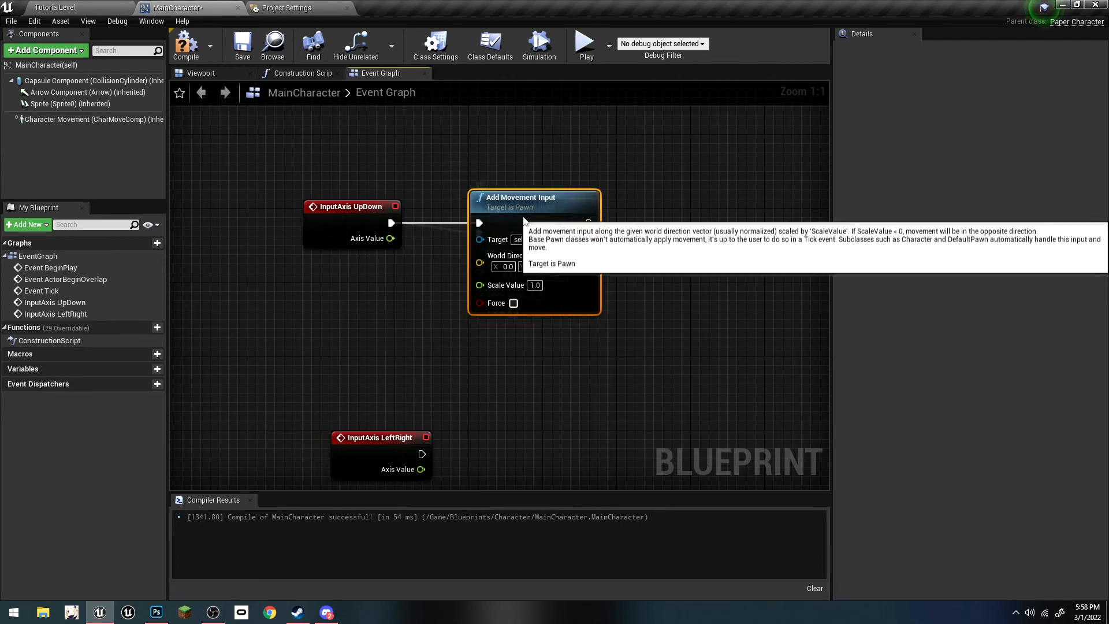
{"action": "left_click_drag", "start_coordinate": [391, 238], "coordinate": [481, 278]}
{"action": "left_click_drag", "start_coordinate": [511, 202], "coordinate": [519, 211]}
Step: Check the level's axes and set World Direction Z to 1.0 on the UpDown Add Movement Input node
{"action": "left_click", "coordinate": [452, 176]}
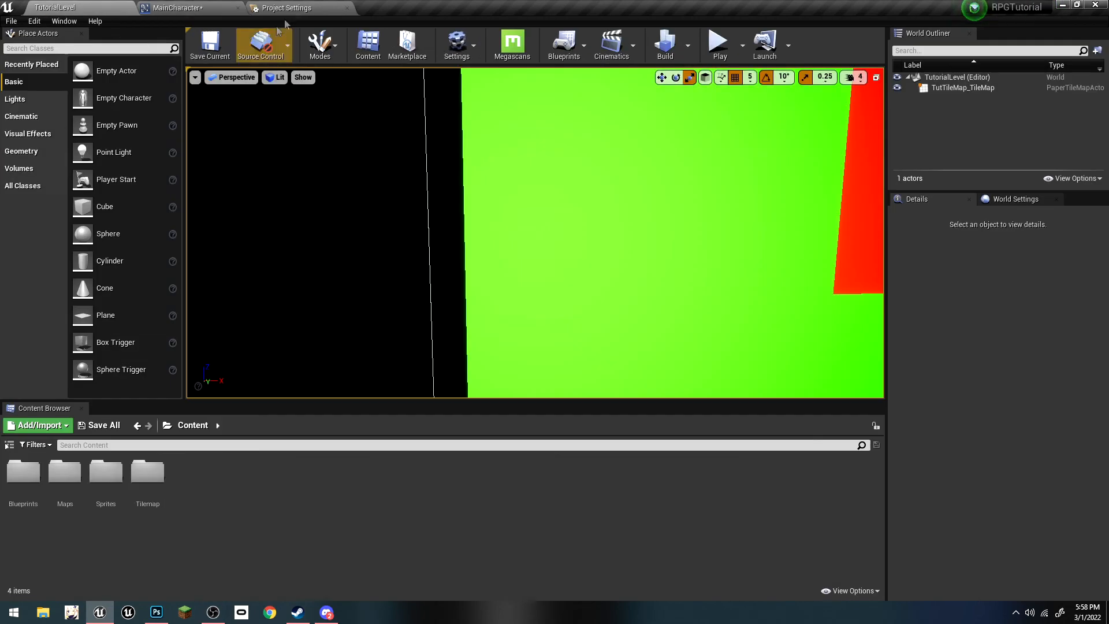
{"action": "left_click", "coordinate": [286, 7]}
{"action": "left_click", "coordinate": [195, 6]}
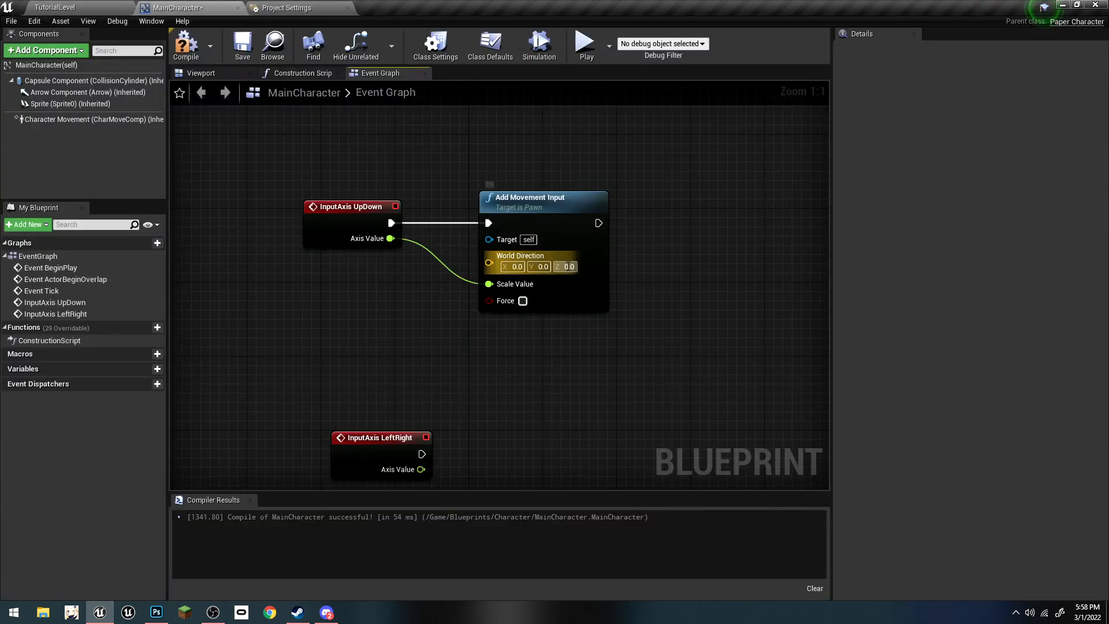
{"action": "left_click", "coordinate": [645, 343]}
Step: Duplicate the Add Movement Input node beside InputAxis LeftRight and connect its execution and Scale Value inputs to that event
{"action": "left_click", "coordinate": [580, 308]}
{"action": "right_click_drag", "start_coordinate": [593, 459], "coordinate": [597, 321]}
{"action": "left_click", "coordinate": [595, 326]}
{"action": "key", "text": "ctrl+v"}
{"action": "left_click_drag", "start_coordinate": [426, 316], "coordinate": [423, 322]}
{"action": "left_click_drag", "start_coordinate": [536, 401], "coordinate": [537, 401]}
{"action": "left_click_drag", "start_coordinate": [575, 386], "coordinate": [538, 312]}
{"action": "left_click_drag", "start_coordinate": [425, 331], "coordinate": [518, 393]}
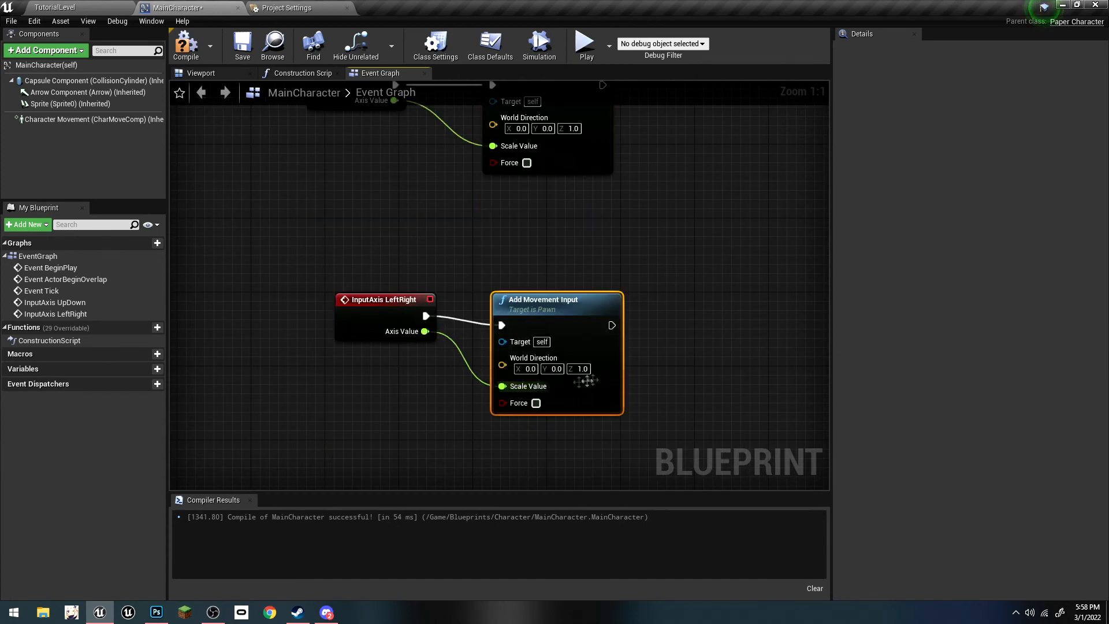
Step: Set World Direction X to 1.0 on the LeftRight movement node, placed nearer its event, and compile the blueprint
{"action": "left_click", "coordinate": [663, 378]}
{"action": "type", "text": "1"}
{"action": "left_click", "coordinate": [426, 413]}
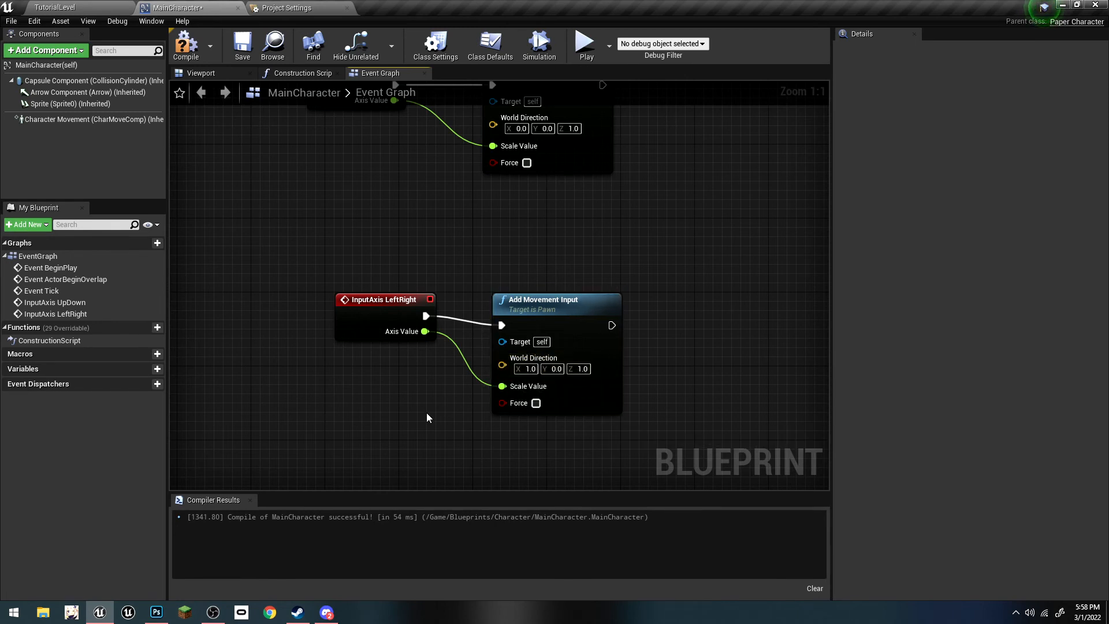
{"action": "left_click_drag", "start_coordinate": [542, 316], "coordinate": [510, 302]}
{"action": "left_click", "coordinate": [429, 248]}
{"action": "right_click_drag", "start_coordinate": [429, 248], "coordinate": [448, 320]}
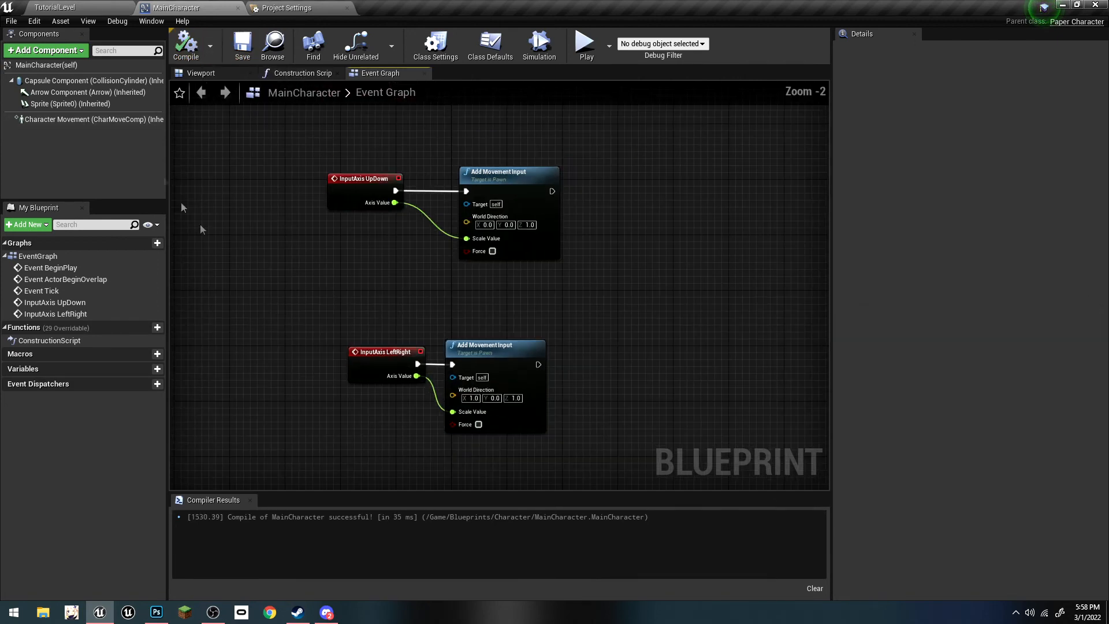
Step: Set the GameMode Override in TutorialLevel's World Settings to RPGGameMode
{"action": "left_click", "coordinate": [75, 8]}
{"action": "mouse_move", "coordinate": [260, 323]}
{"action": "right_mouse_down"}
{"action": "mouse_move", "coordinate": [274, 248]}
{"action": "mouse_move", "coordinate": [283, 309]}
{"action": "mouse_move", "coordinate": [263, 306]}
{"action": "right_mouse_up"}
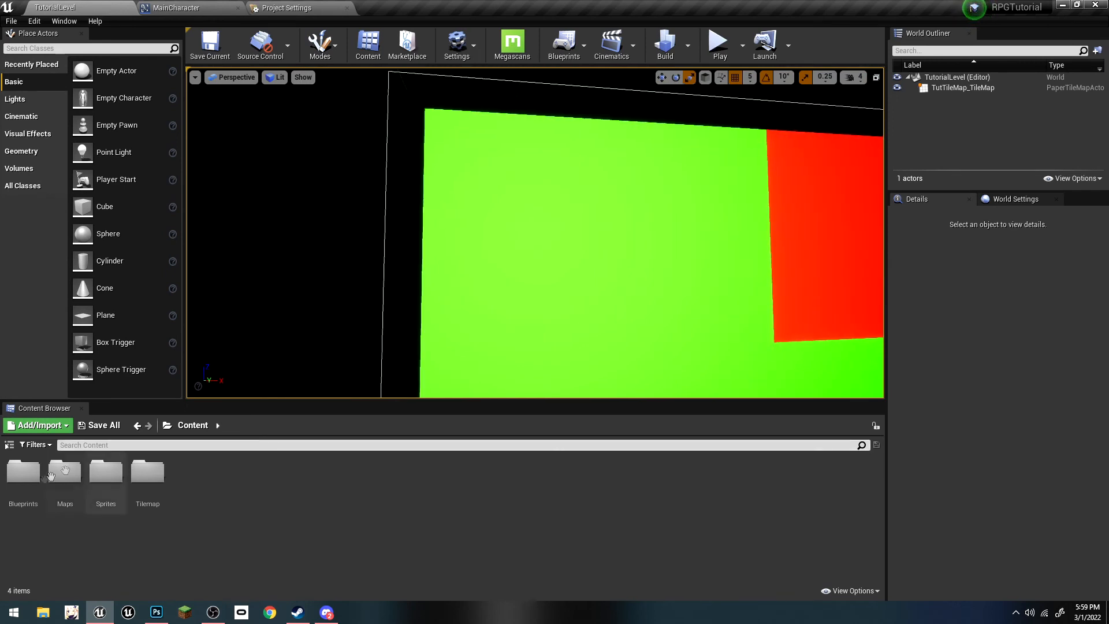
{"action": "left_click", "coordinate": [1016, 198]}
{"action": "left_click", "coordinate": [998, 285]}
{"action": "type", "text": "game"}
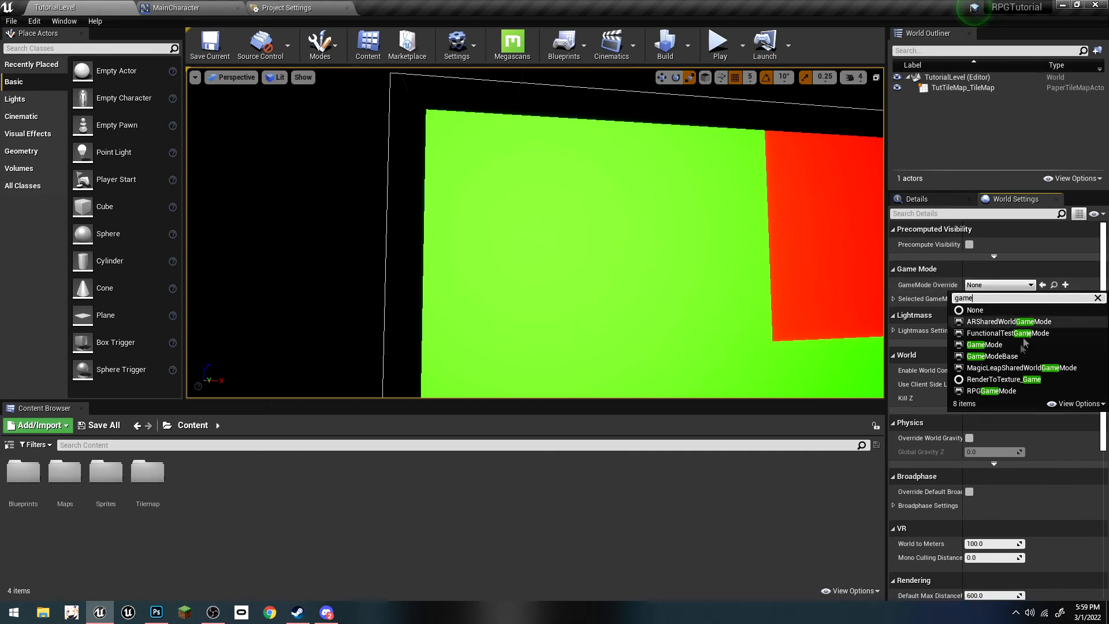
{"action": "left_click", "coordinate": [991, 390]}
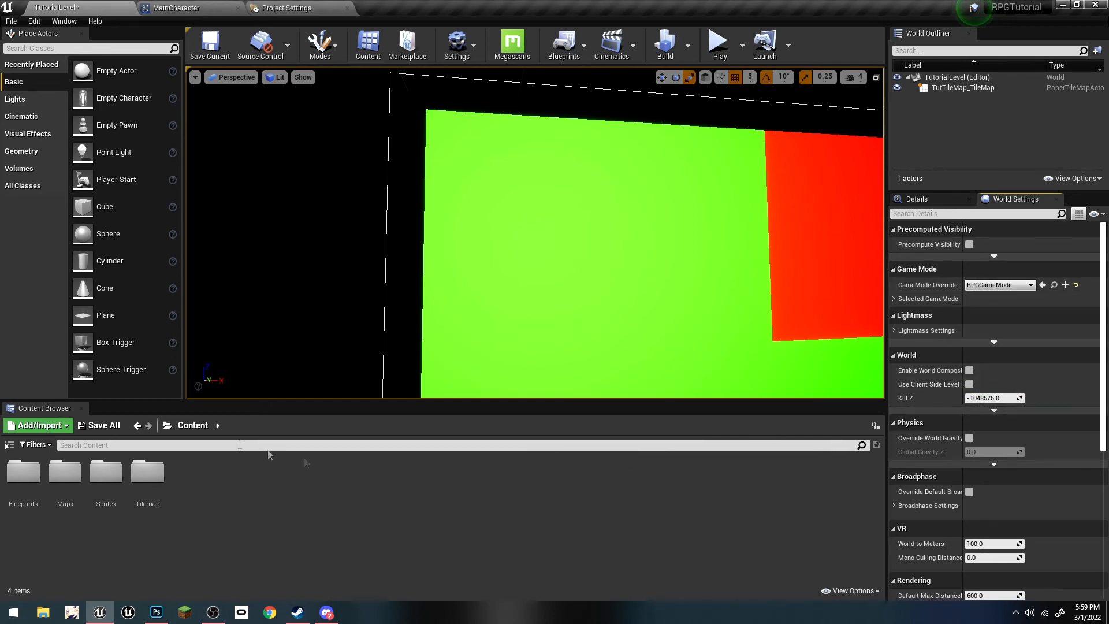
Step: Set the Default Pawn Class of RPGGameMode in Blueprints/GamemodeInstance to MainCharacter, and compile and save the blueprint
{"action": "double_click", "coordinate": [23, 473]}
{"action": "double_click", "coordinate": [53, 488]}
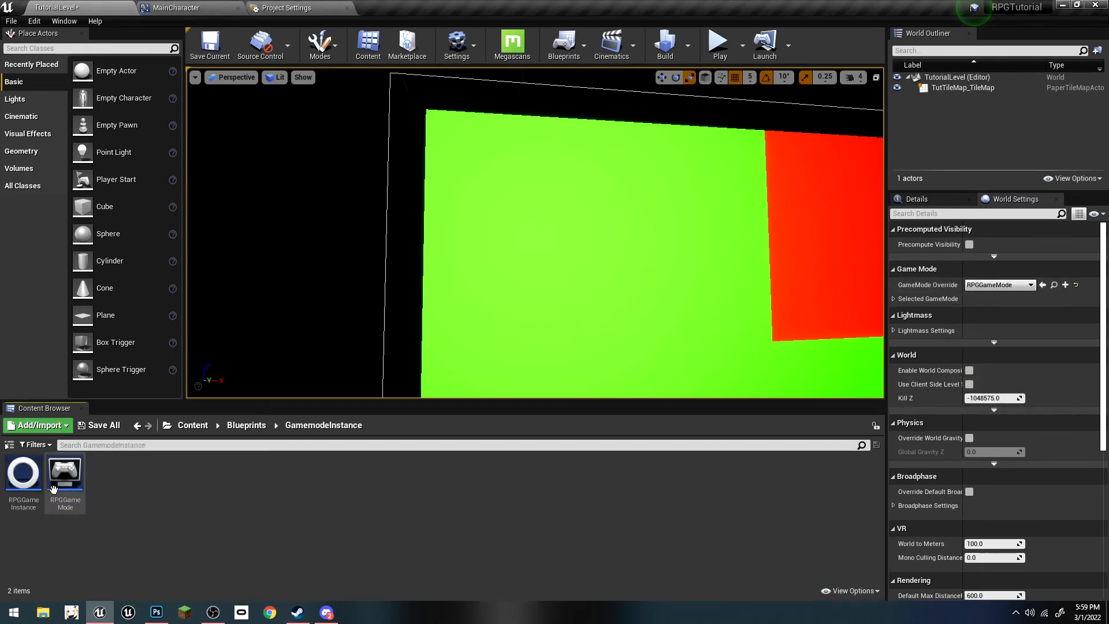
{"action": "double_click", "coordinate": [65, 485]}
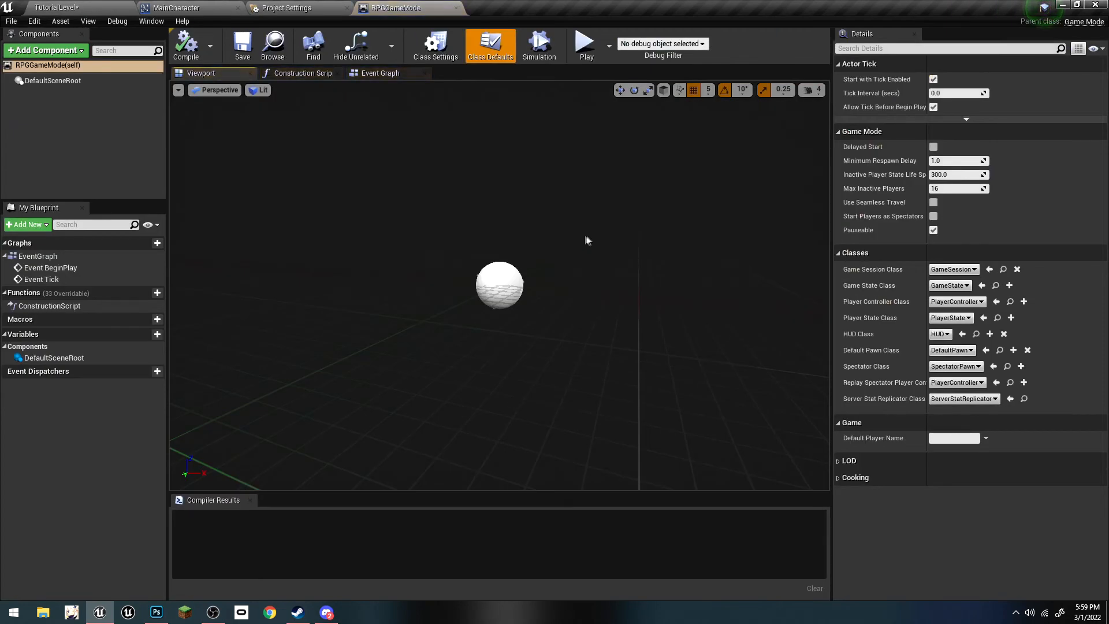
{"action": "left_click", "coordinate": [952, 351]}
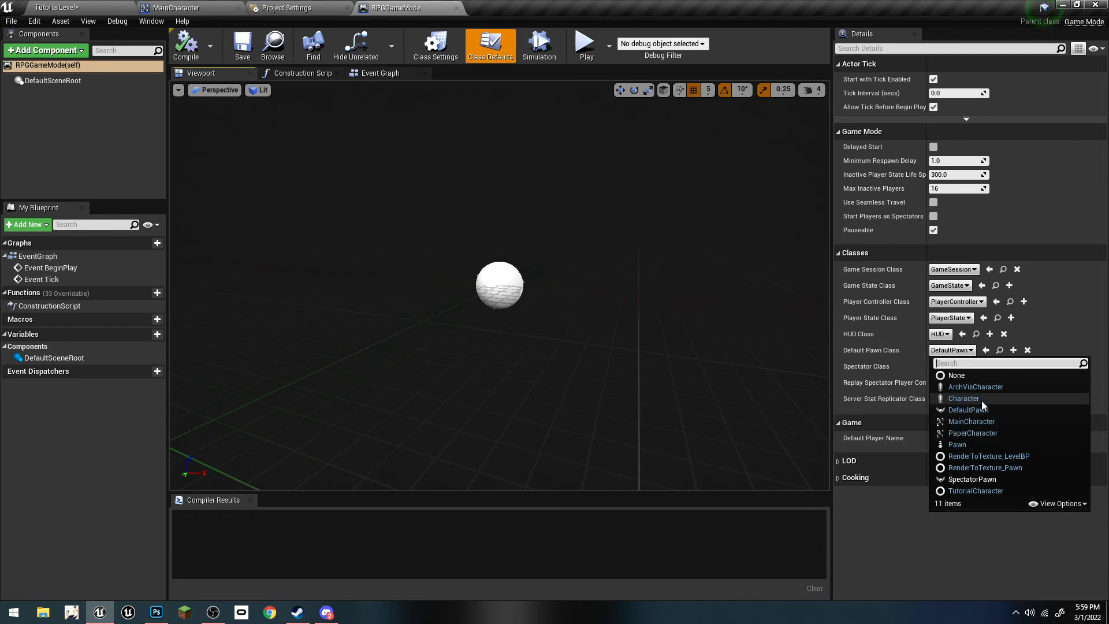
{"action": "left_click", "coordinate": [972, 422]}
{"action": "left_click", "coordinate": [187, 46]}
{"action": "left_click", "coordinate": [241, 46]}
Step: Save all modified content from TutorialLevel and go back to the Content root folder
{"action": "left_click", "coordinate": [78, 8]}
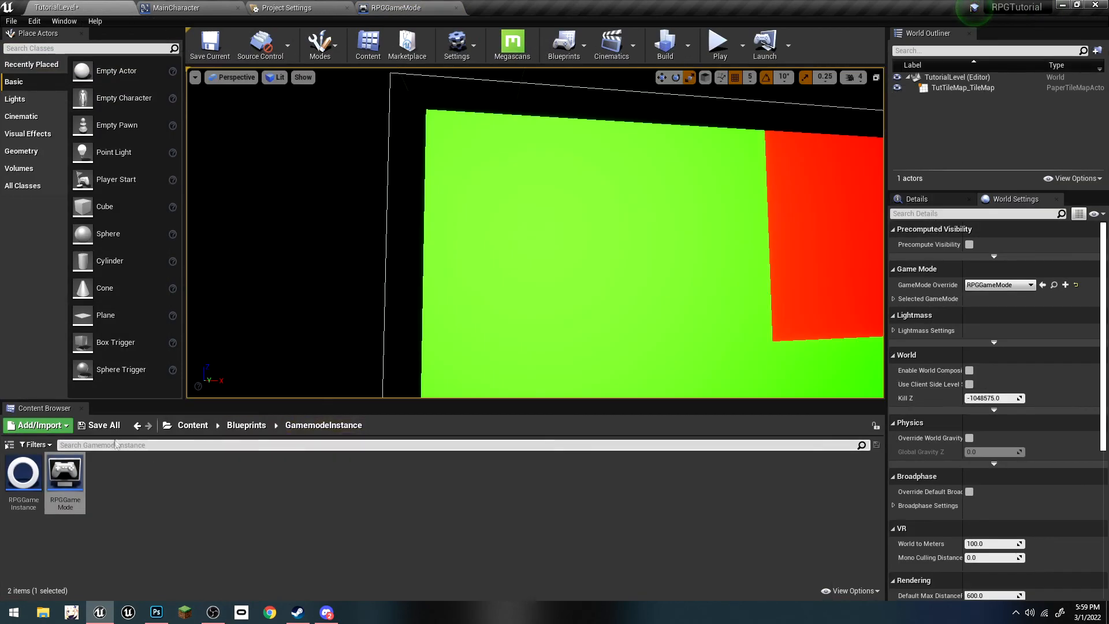
{"action": "left_click", "coordinate": [98, 424]}
{"action": "left_click", "coordinate": [656, 408]}
{"action": "left_click", "coordinate": [192, 425]}
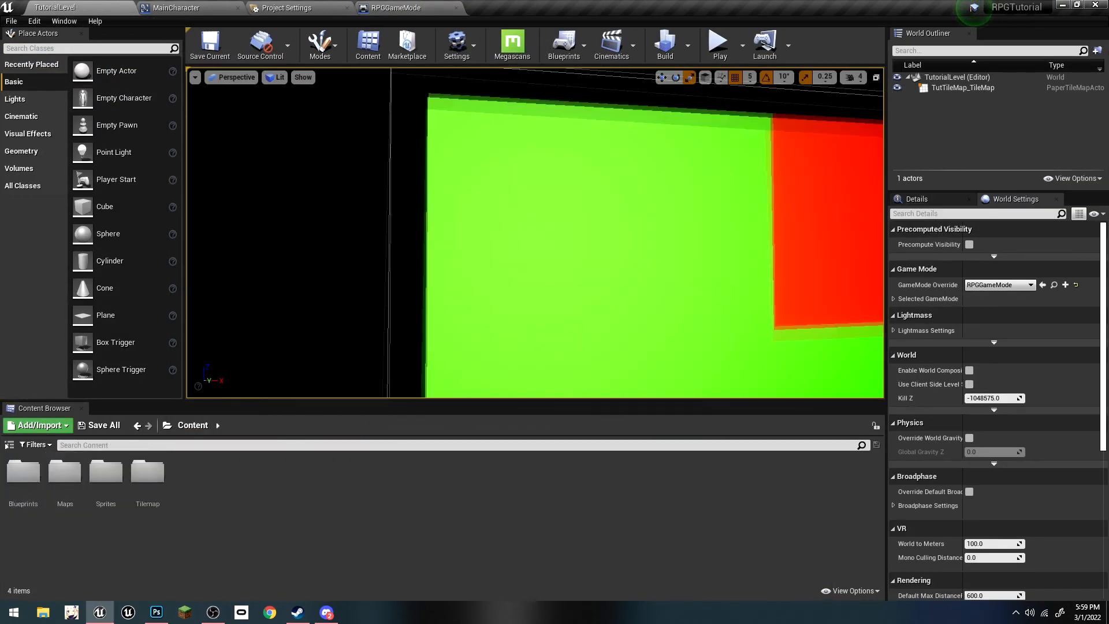
Step: Place a Player Start in the level beside the tilemap's left edge and scale it uniformly to 0.25
{"action": "left_click_drag", "start_coordinate": [109, 177], "coordinate": [432, 238]}
{"action": "right_click_drag", "start_coordinate": [736, 184], "coordinate": [684, 168]}
{"action": "key", "text": "s"}
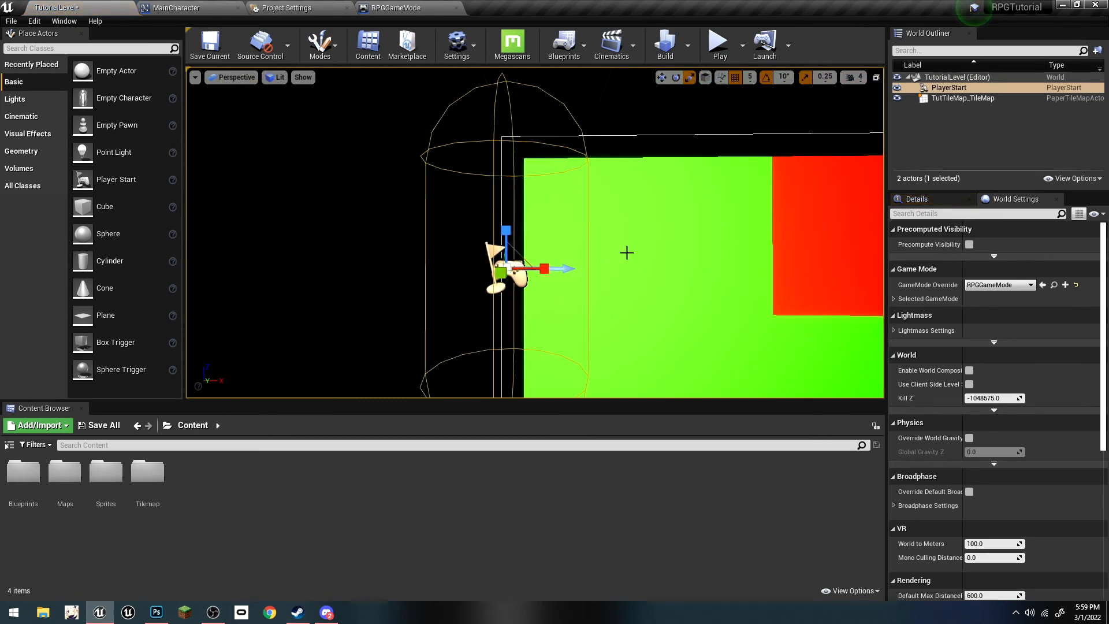
{"action": "left_click_drag", "start_coordinate": [510, 266], "coordinate": [491, 280]}
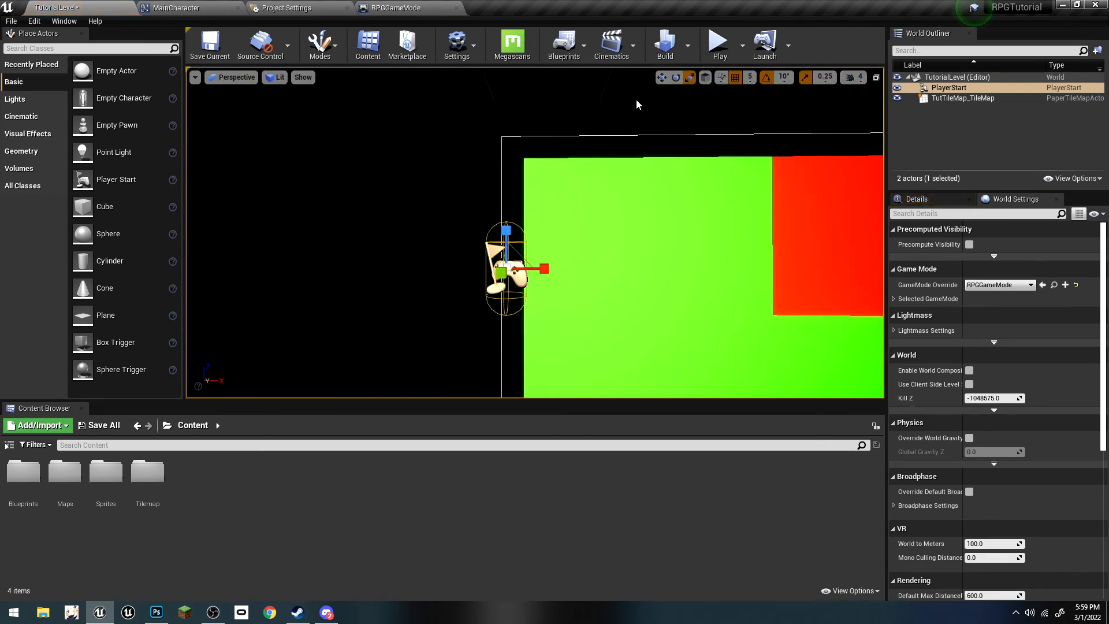
Step: Compare the Player Start's position with the tilemap's and set the Player Start's Location Y to 1.0
{"action": "left_click", "coordinate": [661, 76]}
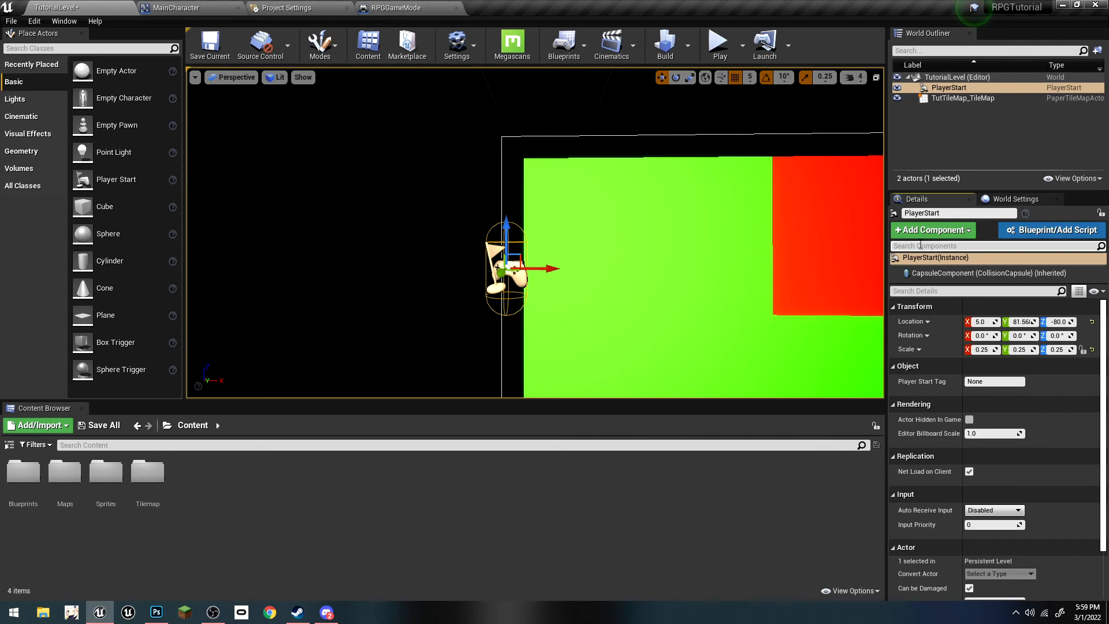
{"action": "key", "text": "w"}
{"action": "key", "text": "d"}
{"action": "right_click_drag", "start_coordinate": [597, 286], "coordinate": [595, 283]}
{"action": "left_click", "coordinate": [559, 195]}
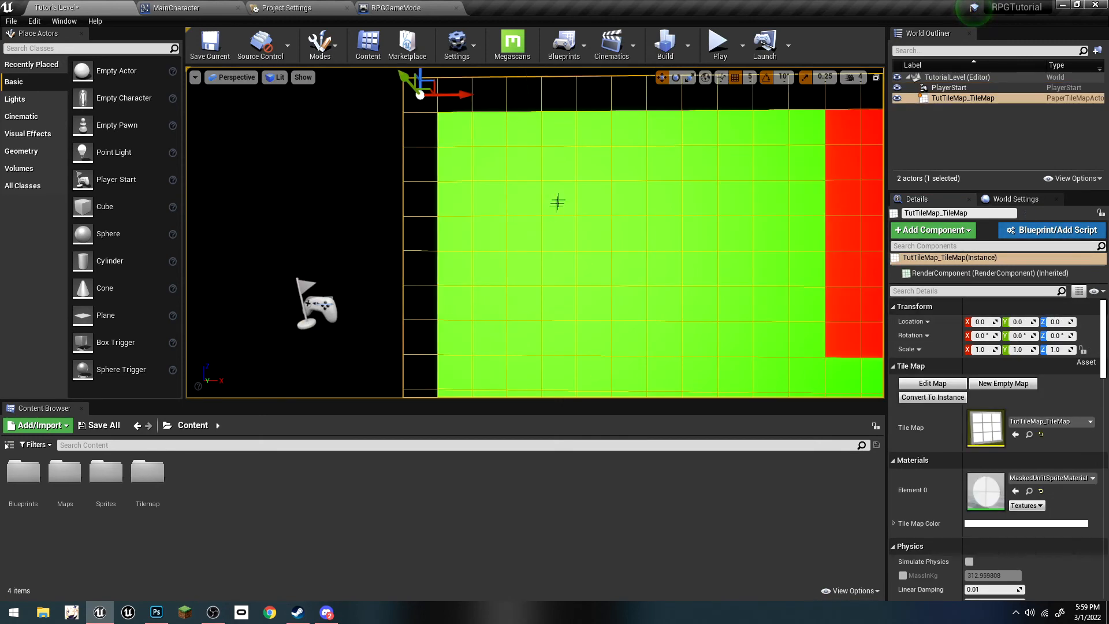
{"action": "left_click", "coordinate": [322, 303]}
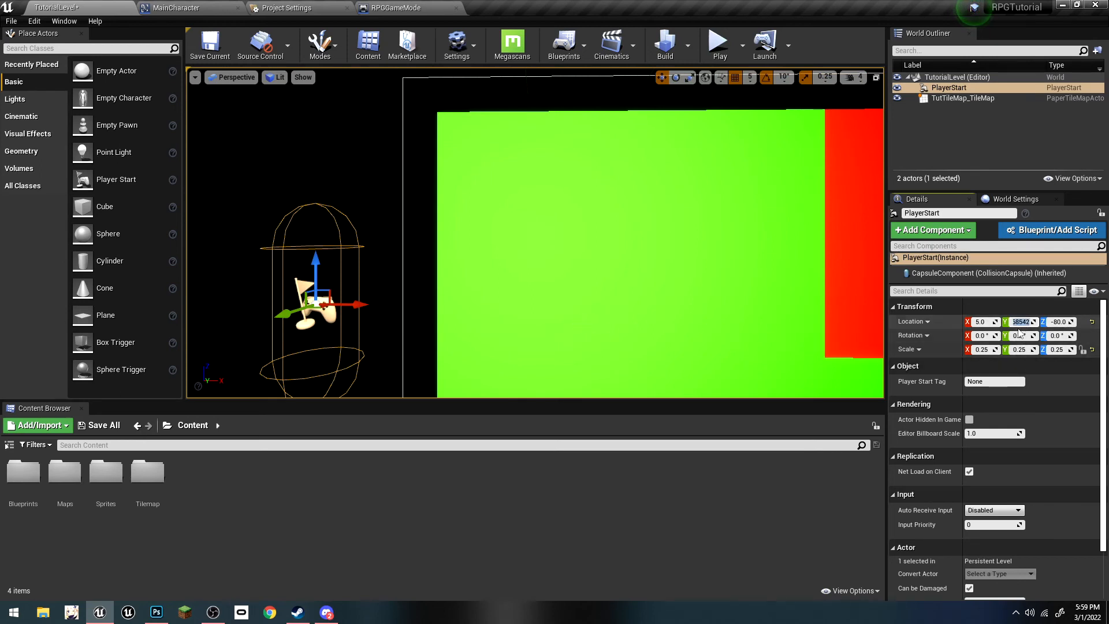
{"action": "key", "text": "Return"}
Step: Move the Player Start onto the tilemap's upper-left green area, at X 30.0 and Z -35.0
{"action": "key", "text": "a"}
{"action": "right_click_drag", "start_coordinate": [537, 288], "coordinate": [557, 288]}
{"action": "left_click_drag", "start_coordinate": [506, 269], "coordinate": [562, 268]}
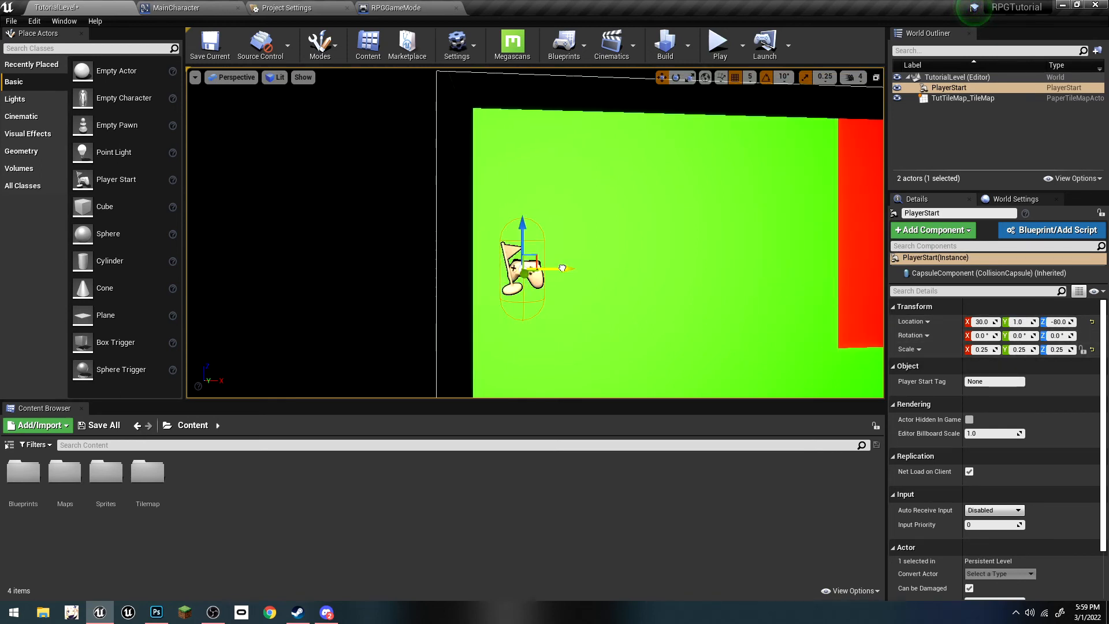
{"action": "left_click_drag", "start_coordinate": [521, 229], "coordinate": [521, 129]}
{"action": "right_click_drag", "start_coordinate": [708, 178], "coordinate": [689, 178]}
{"action": "key", "text": "d"}
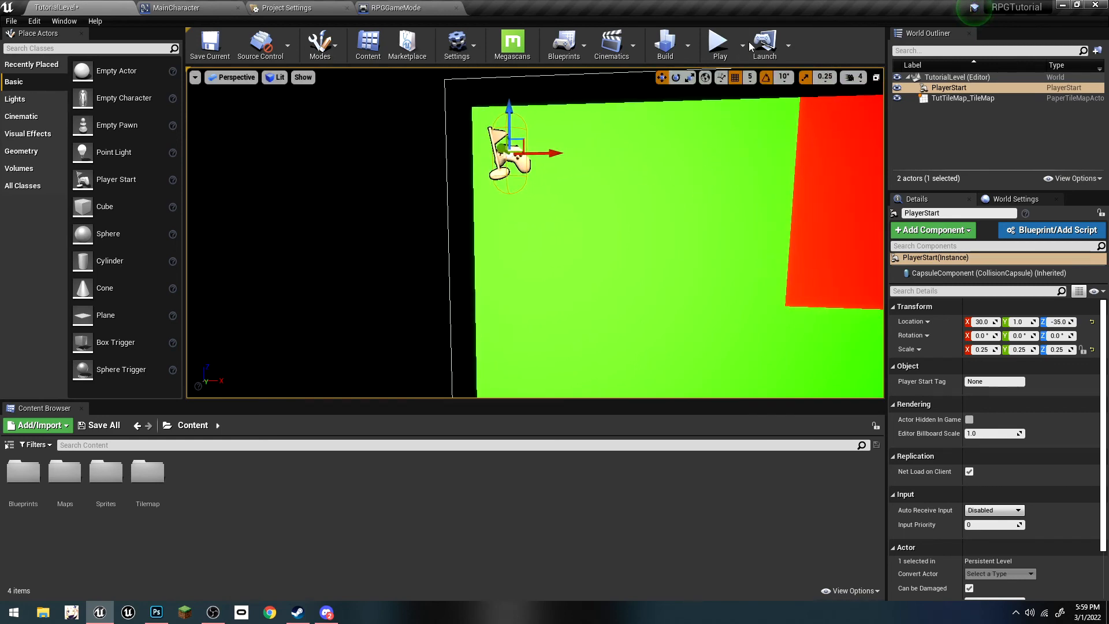
Step: Play TutorialLevel in a separate preview window to check the spawned character's view, and stop the session
{"action": "left_click", "coordinate": [743, 46]}
{"action": "left_click", "coordinate": [789, 104]}
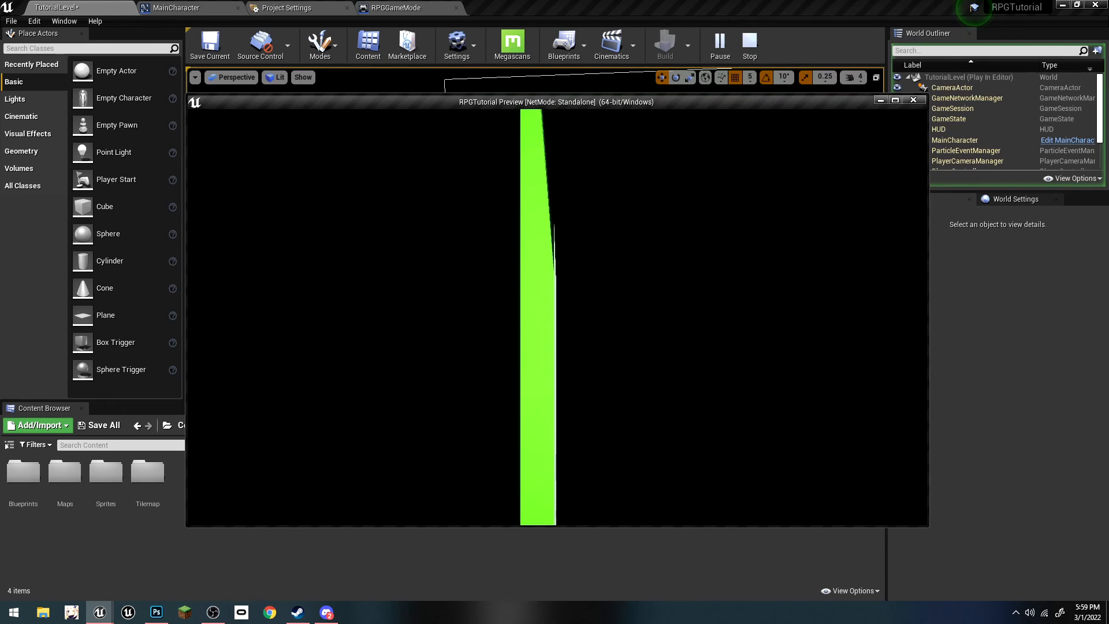
{"action": "key", "text": "Escape"}
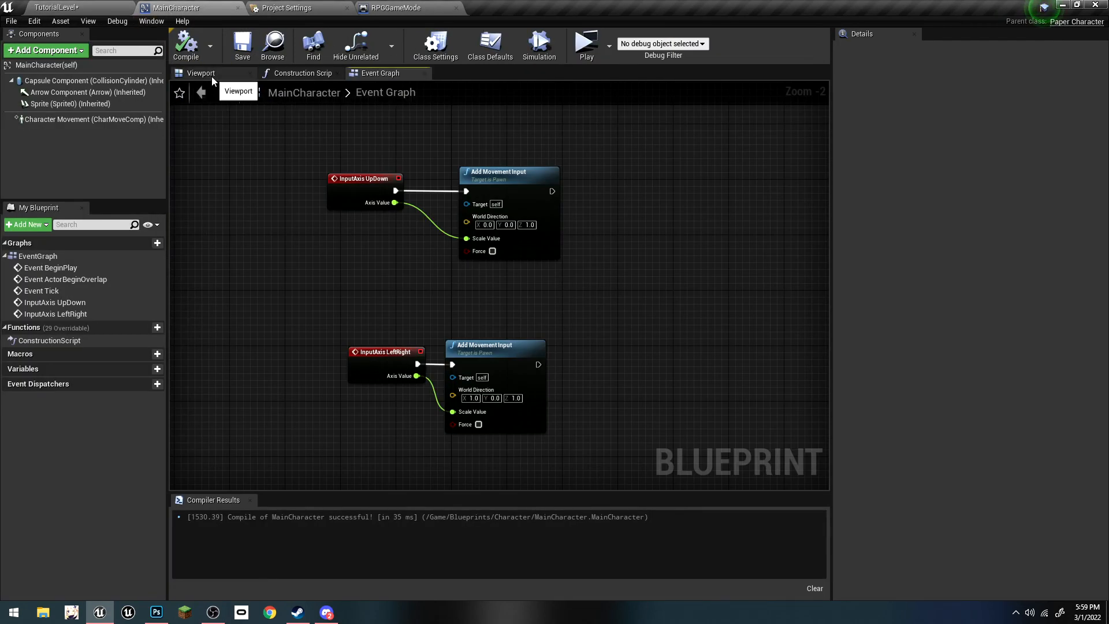
Step: Add a Camera component to the MainCharacter blueprint
{"action": "left_click", "coordinate": [211, 77]}
{"action": "left_click", "coordinate": [46, 50]}
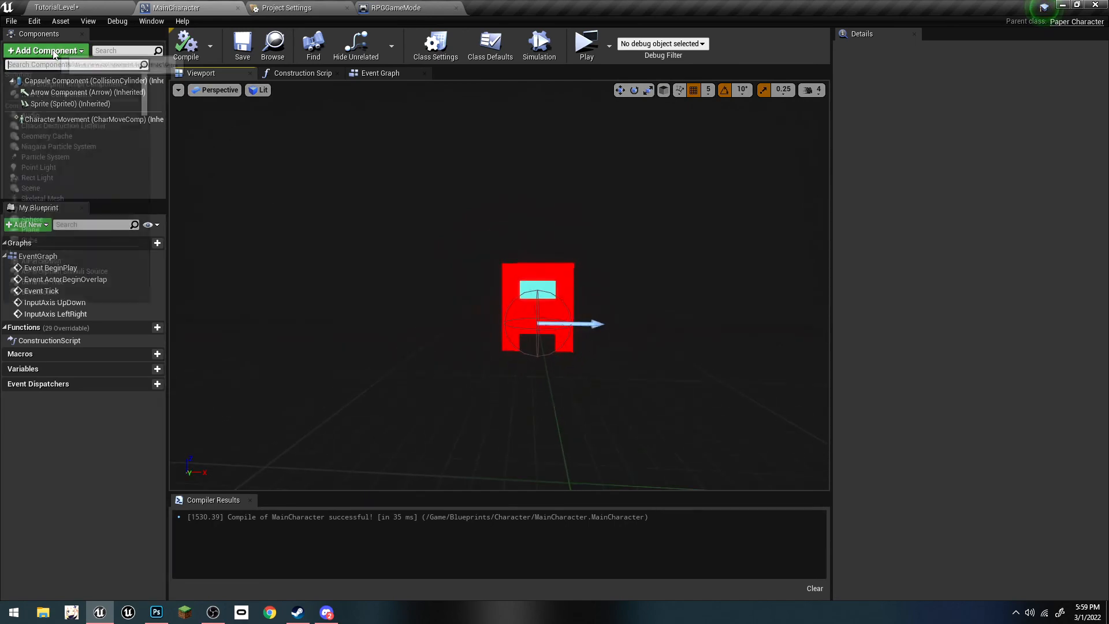
{"action": "type", "text": "ca"}
{"action": "key", "text": "Return"}
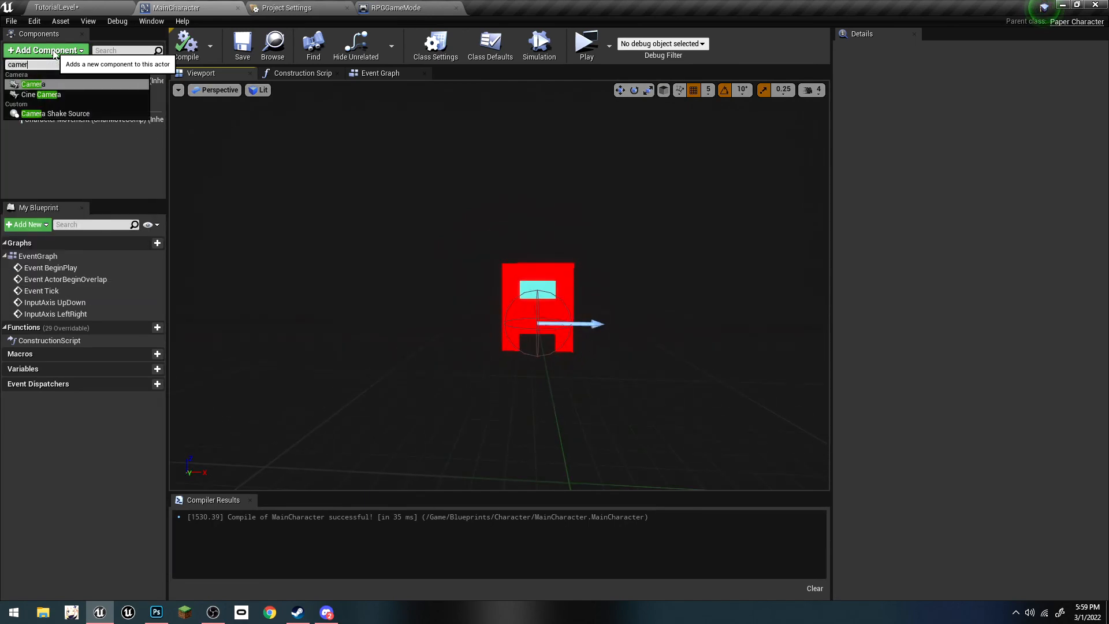
Step: Rotate the Camera to a yaw of -90 degrees and move it in front of the sprite to about Y 115
{"action": "left_click", "coordinate": [634, 90]}
{"action": "right_click_drag", "start_coordinate": [641, 302], "coordinate": [514, 312]}
{"action": "left_click_drag", "start_coordinate": [653, 293], "coordinate": [728, 288]}
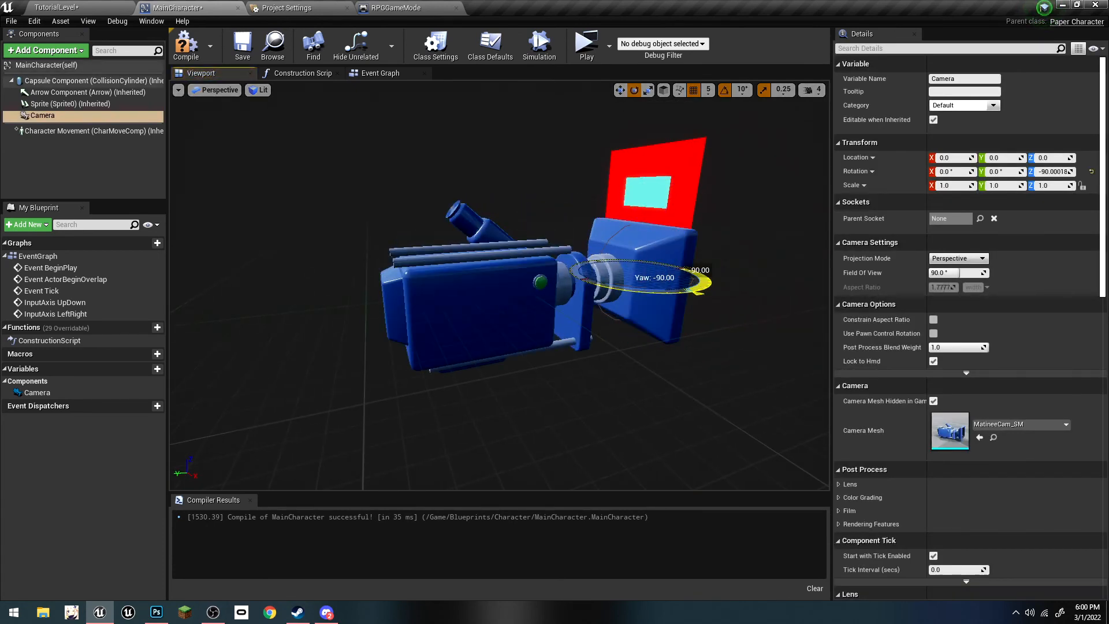
{"action": "left_click", "coordinate": [620, 90]}
{"action": "right_click_drag", "start_coordinate": [641, 254], "coordinate": [645, 280]}
{"action": "left_click_drag", "start_coordinate": [644, 281], "coordinate": [414, 271]}
Step: Set the Camera's Projection Mode to Orthographic with an Ortho Width of 256.0, and compile the blueprint
{"action": "left_click", "coordinate": [970, 259]}
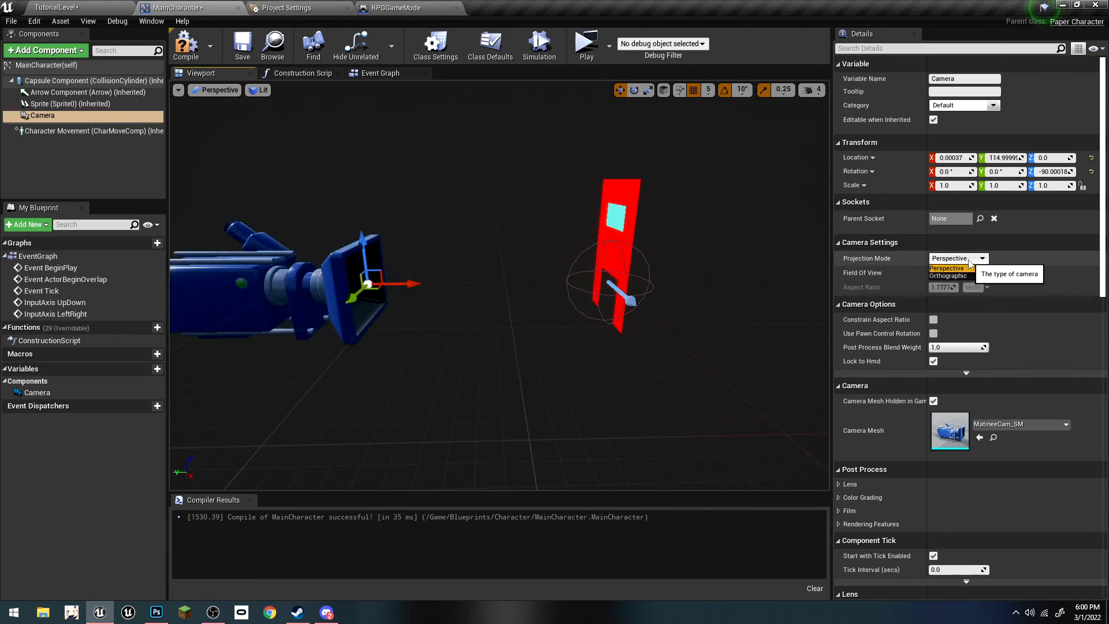
{"action": "left_click", "coordinate": [948, 275]}
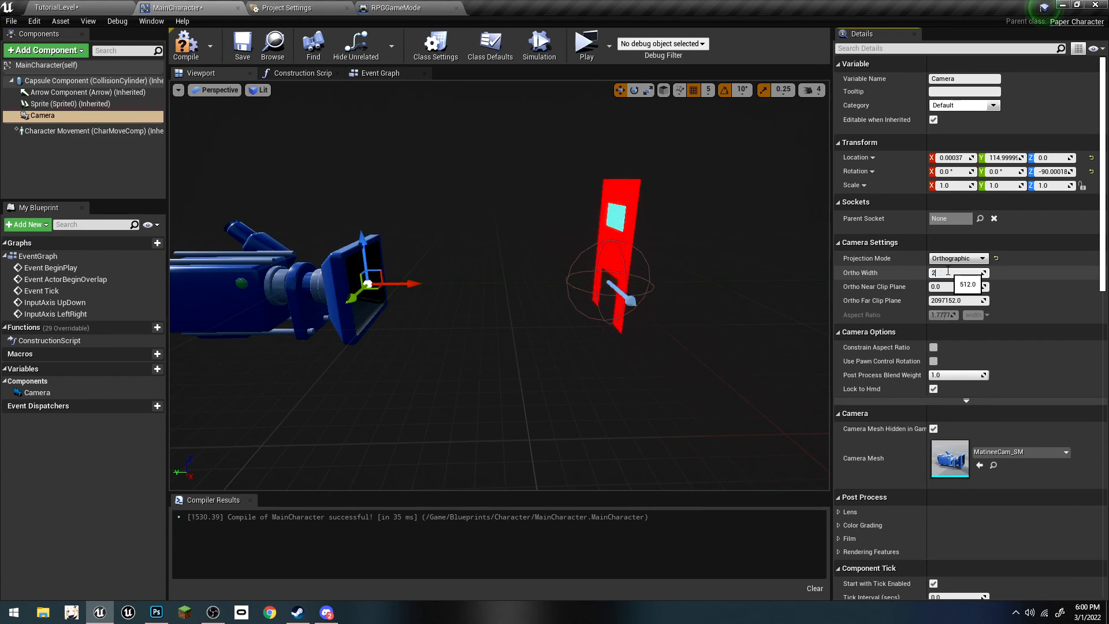
{"action": "left_click", "coordinate": [185, 46]}
Step: Raise the Camera to Location Z 10.0, and compile and save MainCharacter
{"action": "right_click_drag", "start_coordinate": [405, 284], "coordinate": [416, 283]}
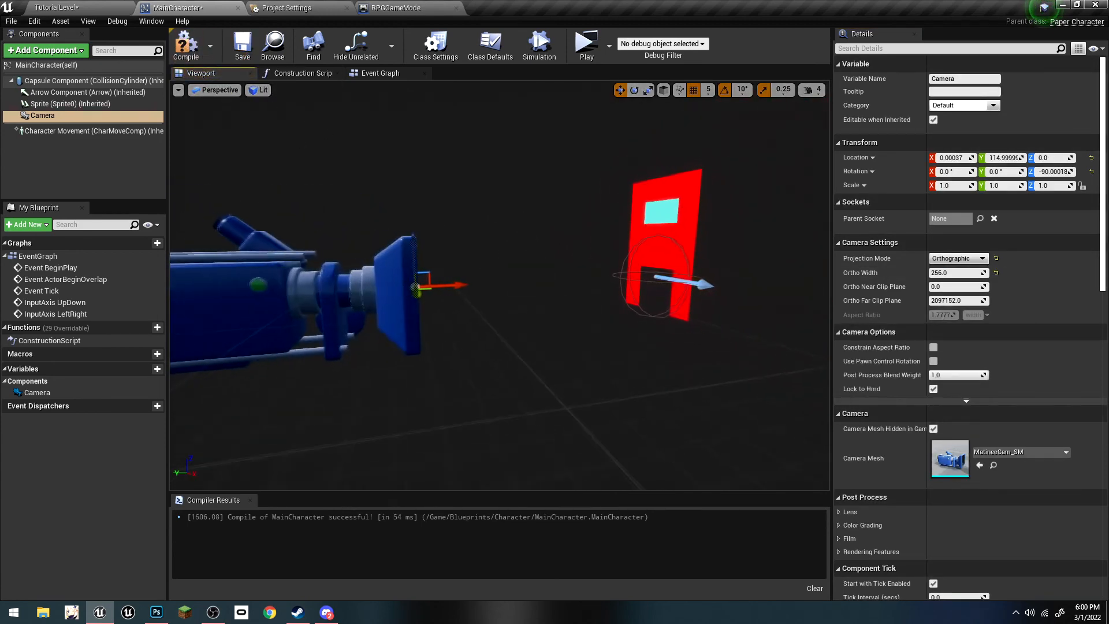
{"action": "left_click_drag", "start_coordinate": [414, 243], "coordinate": [415, 217]}
{"action": "left_click", "coordinate": [186, 47]}
{"action": "left_click", "coordinate": [246, 46]}
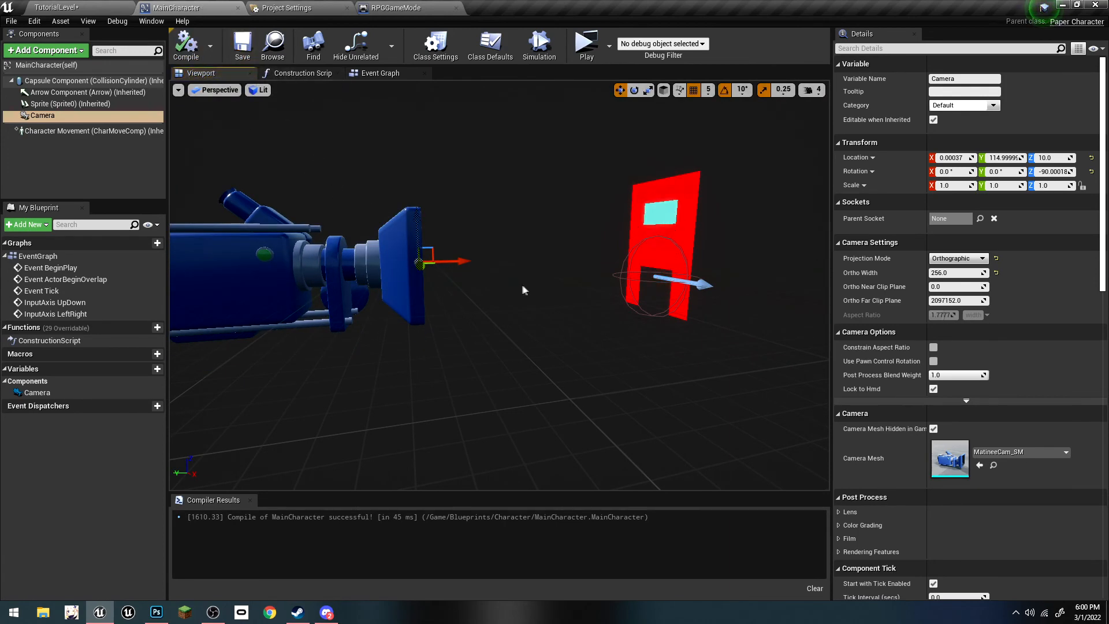
Step: Switch to TutorialLevel and save all modified content
{"action": "right_click_drag", "start_coordinate": [522, 285], "coordinate": [555, 285]}
{"action": "left_click", "coordinate": [113, 5]}
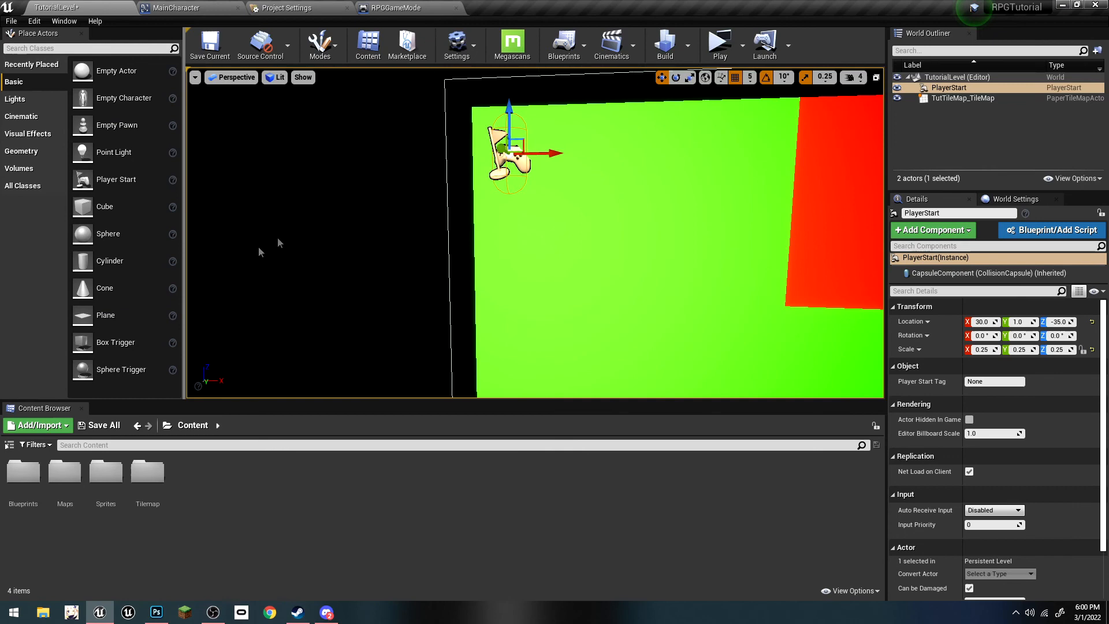
{"action": "left_click", "coordinate": [99, 425]}
{"action": "left_click", "coordinate": [655, 412]}
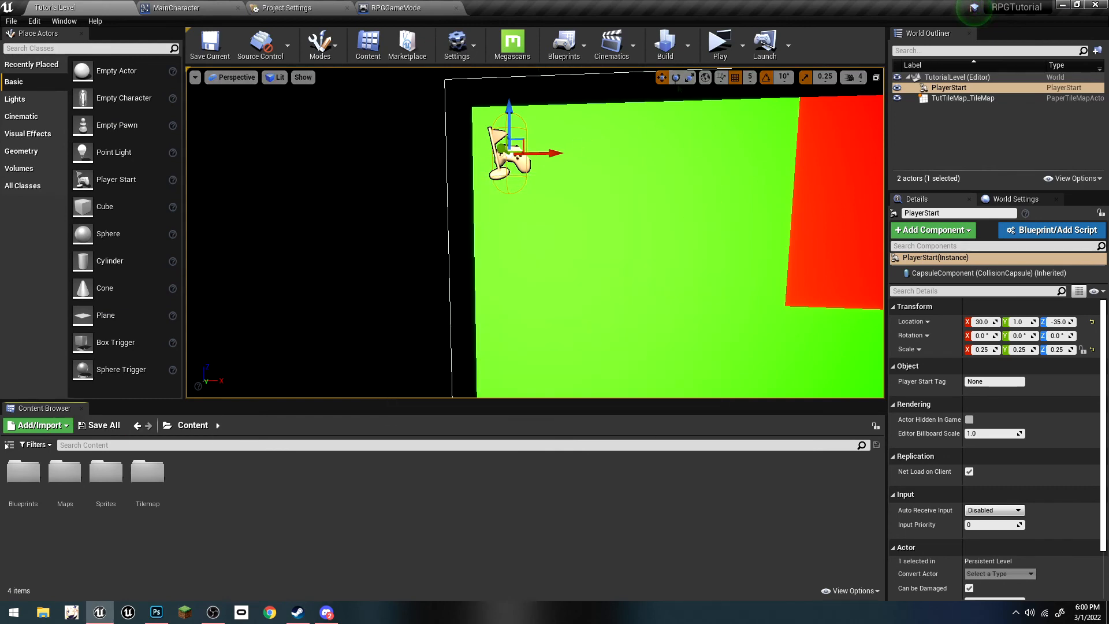
Step: Play the level and move the character up, down, left and right to test both input axes, and stop the session
{"action": "left_click", "coordinate": [720, 45]}
{"action": "left_click", "coordinate": [581, 249]}
{"action": "key", "text": "s"}
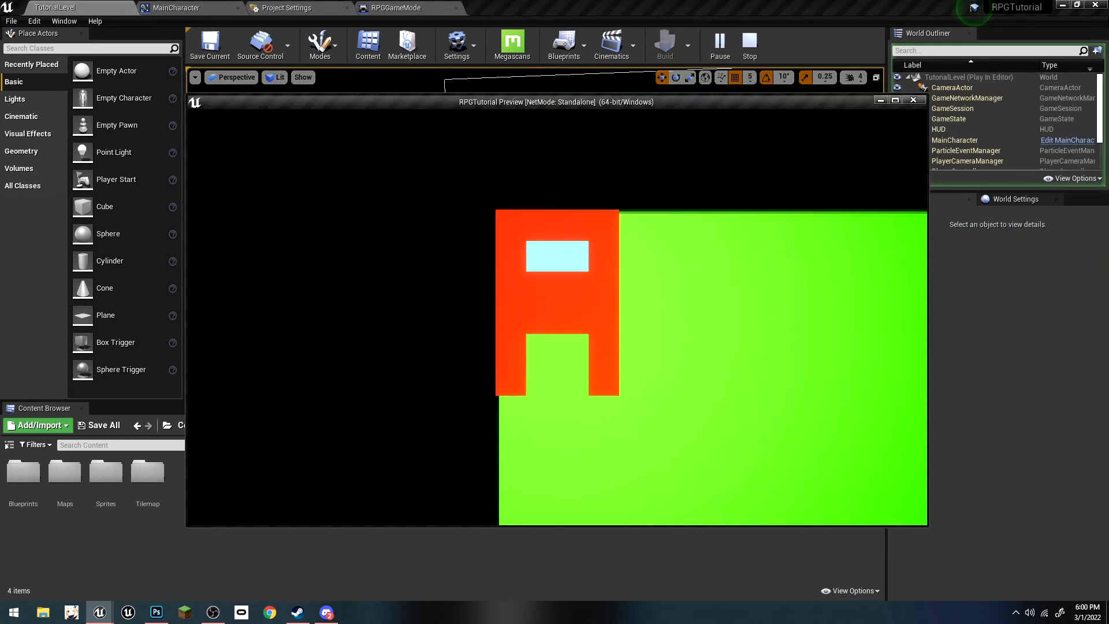
{"action": "key", "text": "w"}
{"action": "key", "text": "a"}
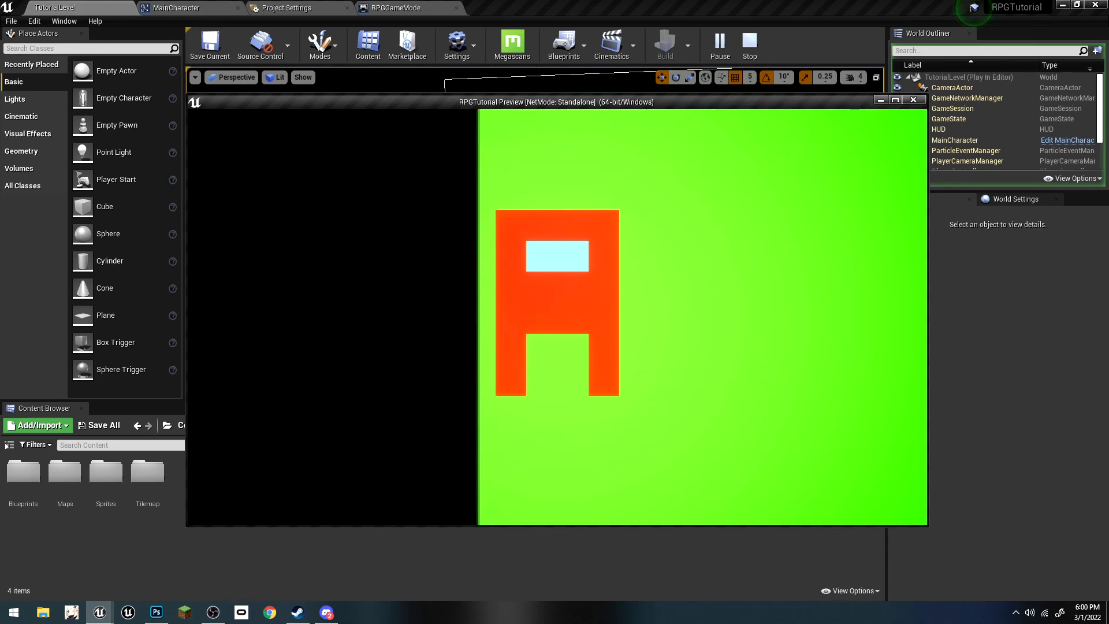
{"action": "key", "text": "w"}
{"action": "key", "text": "d"}
{"action": "key", "text": "s"}
{"action": "key", "text": "a"}
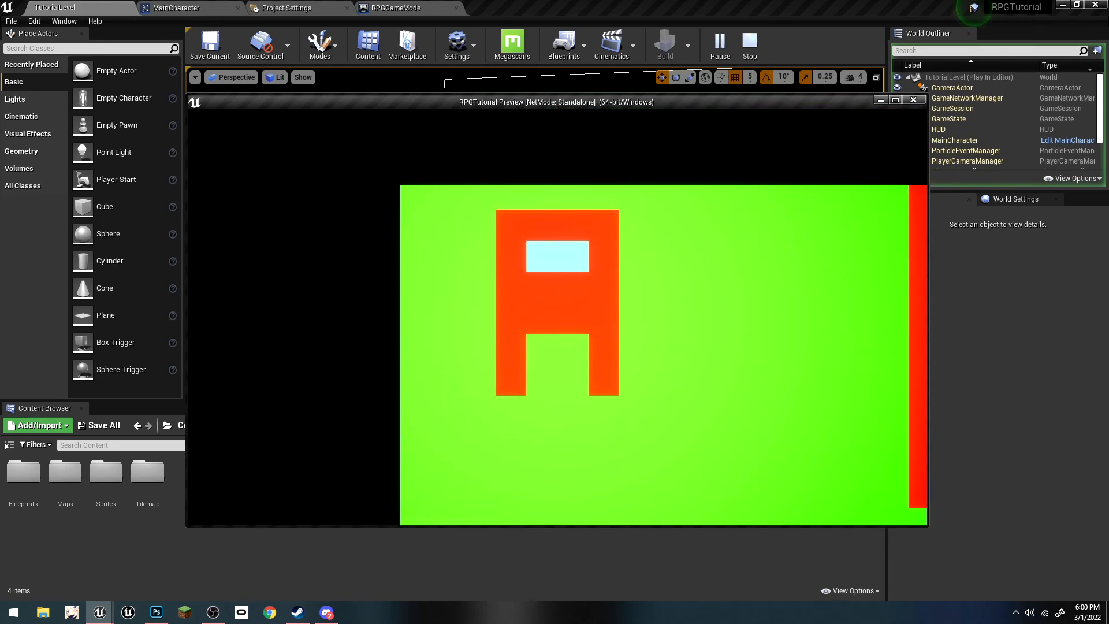
{"action": "key", "text": "s"}
{"action": "key", "text": "a"}
{"action": "key", "text": "w"}
{"action": "key", "text": "d"}
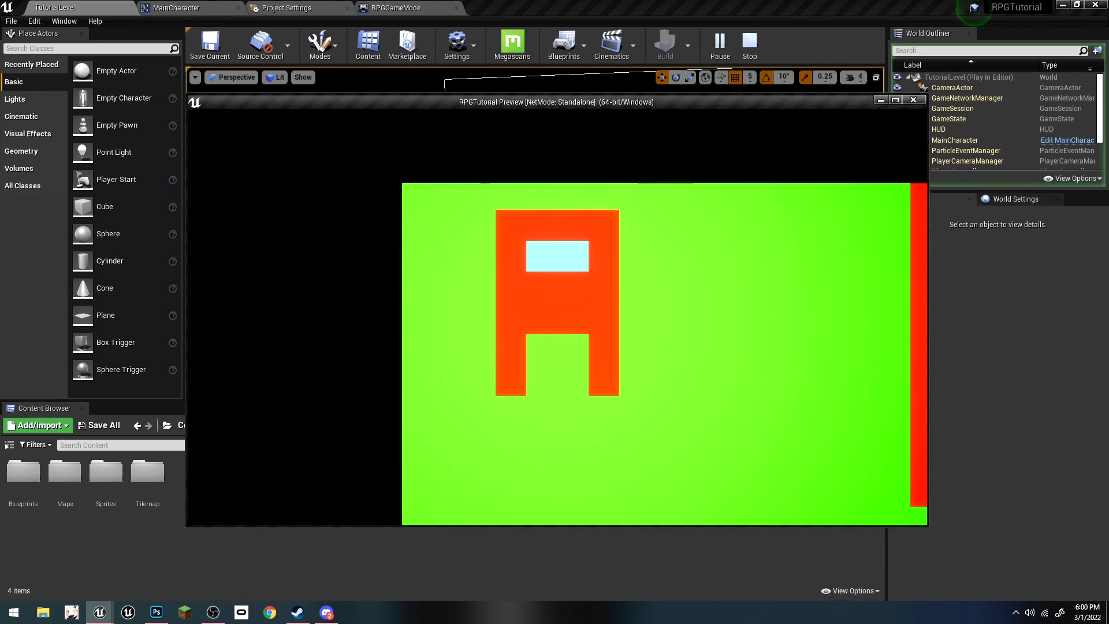
{"action": "key", "text": "Escape"}
Step: Set World Direction Z to 0 on the LeftRight Add Movement Input node in MainCharacter's Event Graph and save the blueprint
{"action": "left_click", "coordinate": [391, 6]}
{"action": "left_click", "coordinate": [289, 8]}
{"action": "left_click", "coordinate": [202, 8]}
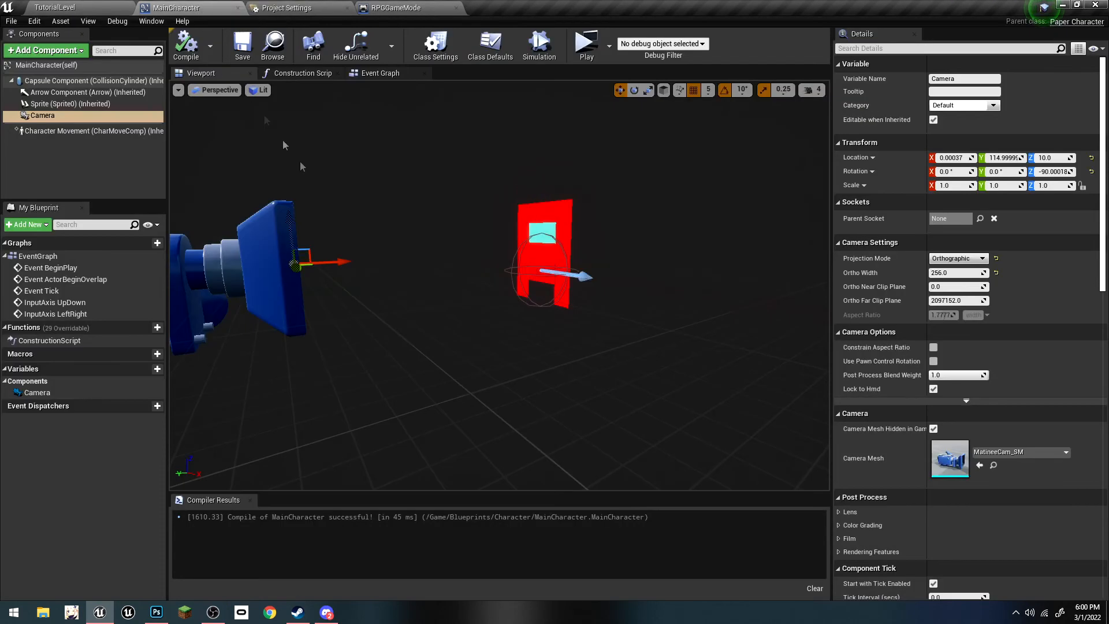
{"action": "left_click", "coordinate": [380, 74]}
{"action": "scroll", "coordinate": [514, 402], "scroll_direction": "up", "scroll_amount": 2}
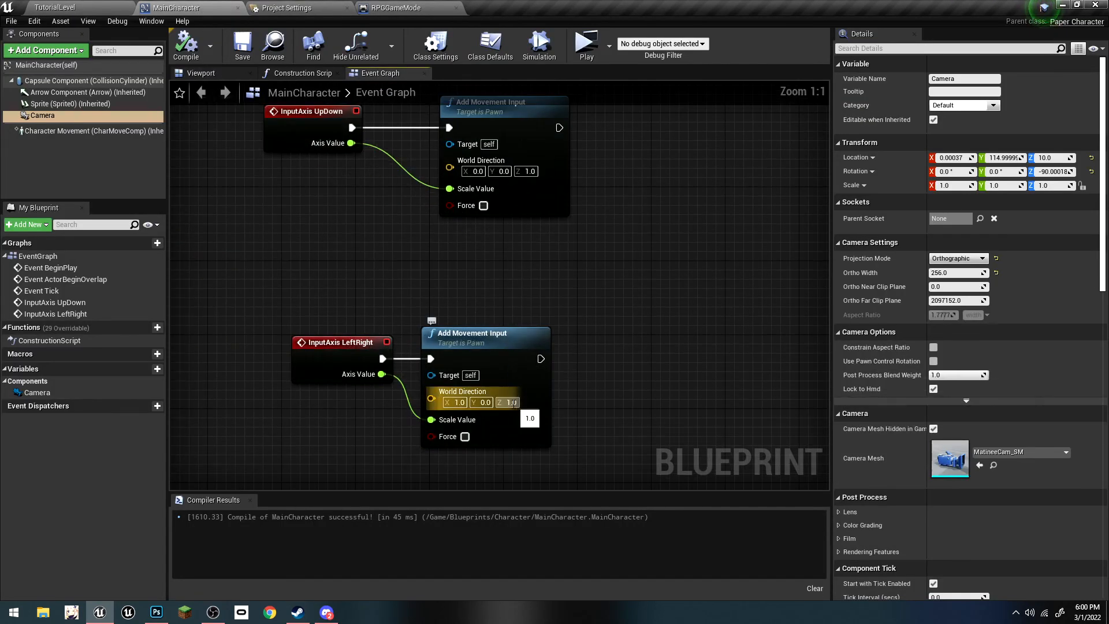
{"action": "type", "text": "0"}
{"action": "left_click_drag", "start_coordinate": [491, 336], "coordinate": [484, 317]}
{"action": "left_click", "coordinate": [242, 41]}
{"action": "left_click", "coordinate": [201, 74]}
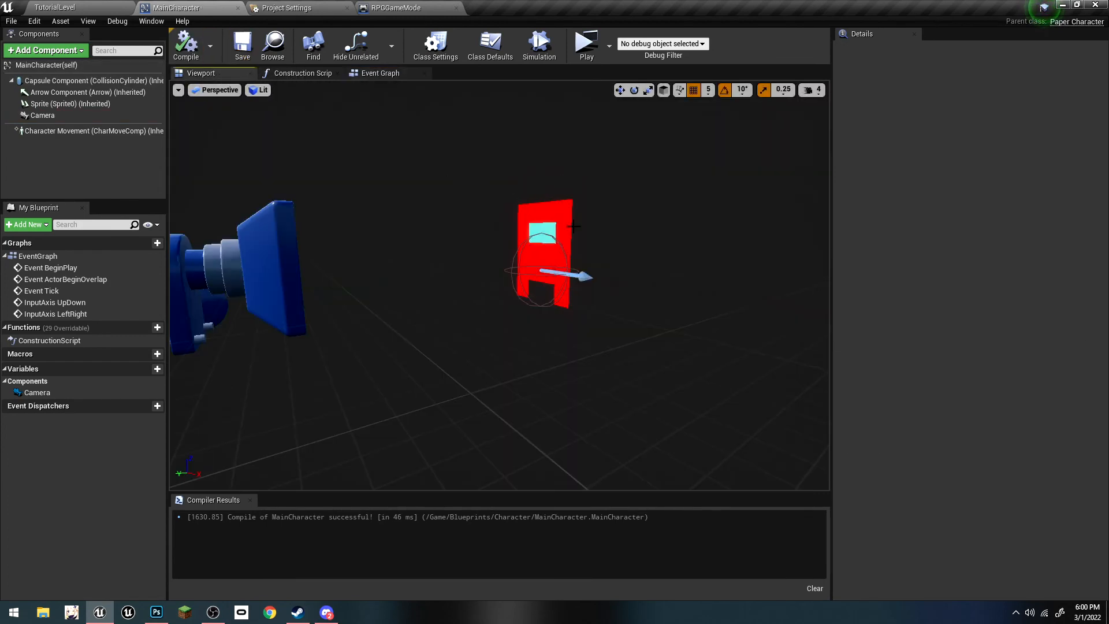
{"action": "left_click", "coordinate": [572, 226]}
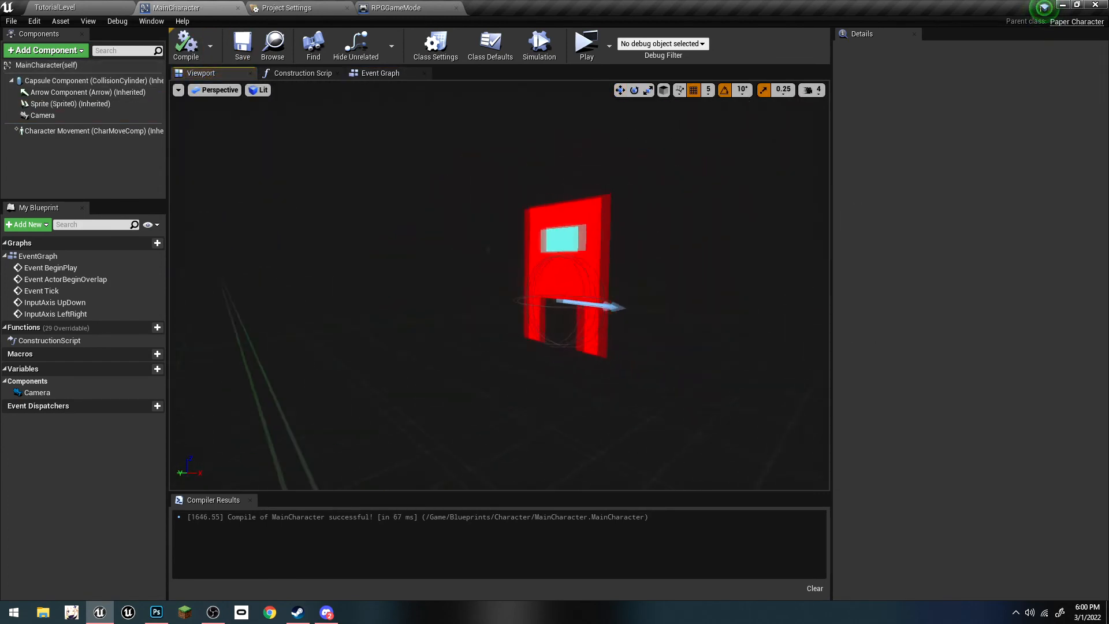
{"action": "right_click_drag", "start_coordinate": [500, 286], "coordinate": [470, 288]}
{"action": "right_click_drag", "start_coordinate": [459, 346], "coordinate": [463, 292]}
Step: Play TutorialLevel to test the character's horizontal and vertical movement, stop the session and return to the MainCharacter blueprint
{"action": "left_click", "coordinate": [47, 6]}
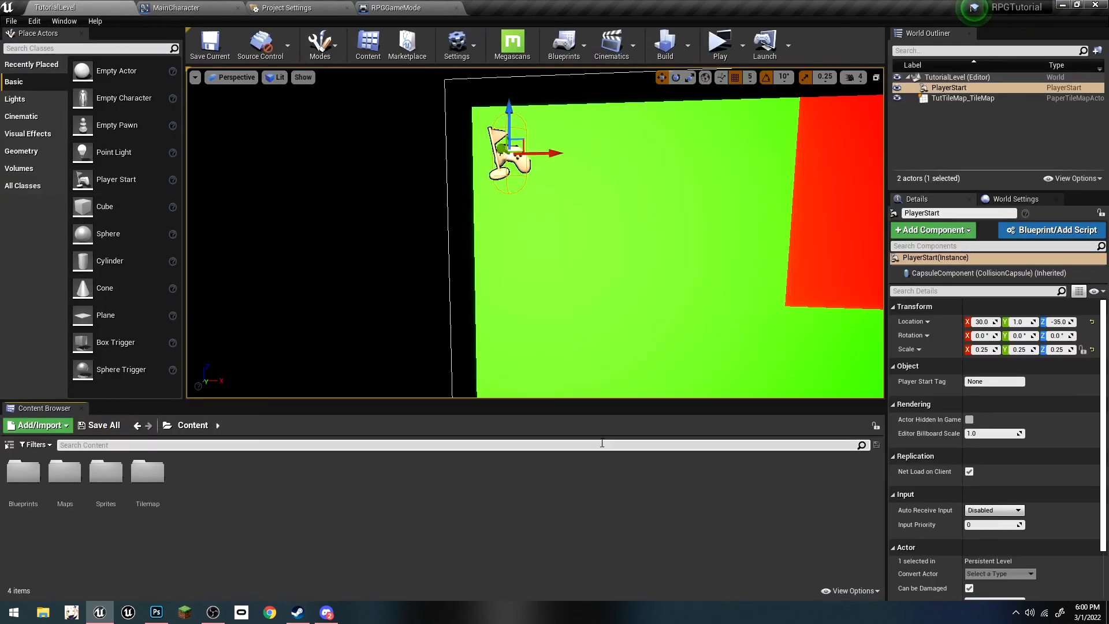
{"action": "left_click", "coordinate": [719, 45]}
{"action": "key", "text": "d"}
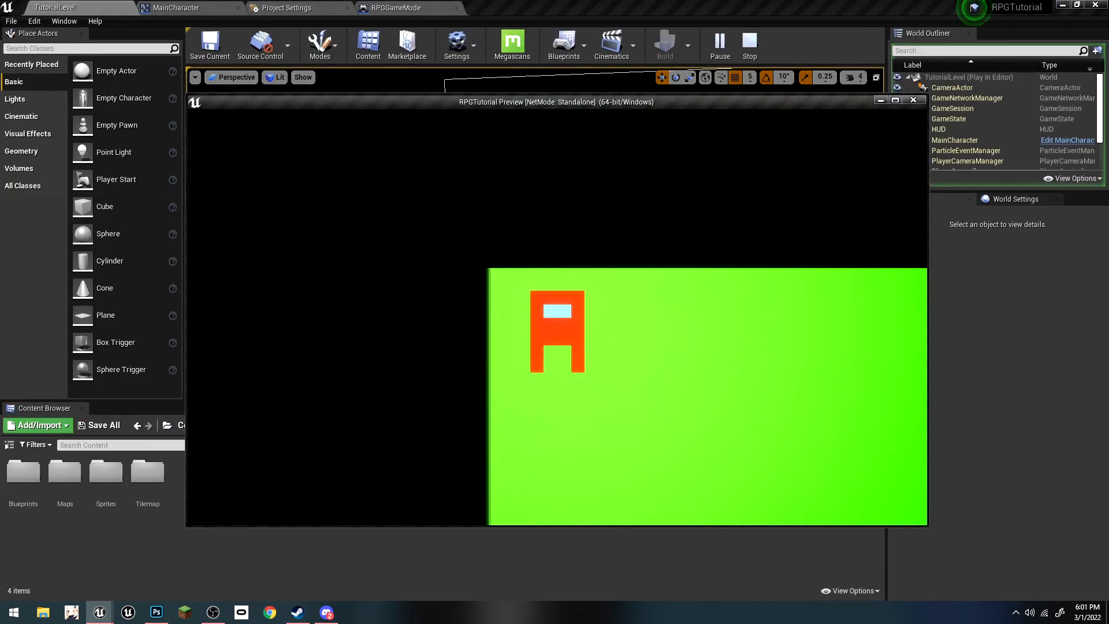
{"action": "key", "text": "w"}
{"action": "key", "text": "s"}
{"action": "key", "text": "d"}
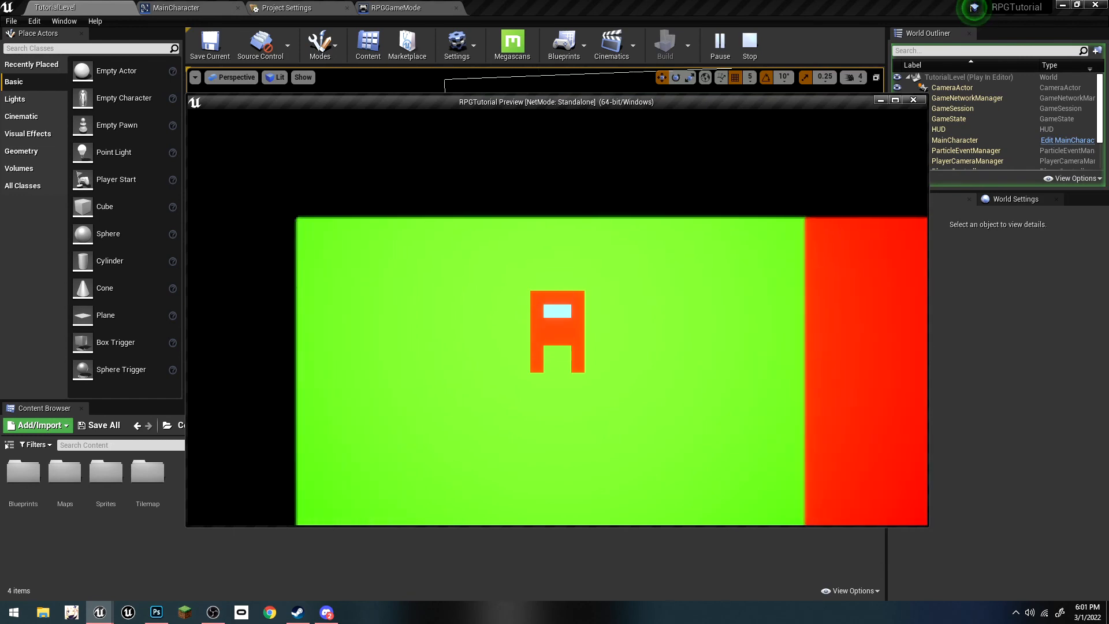
{"action": "key", "text": "Escape"}
{"action": "left_click", "coordinate": [193, 10]}
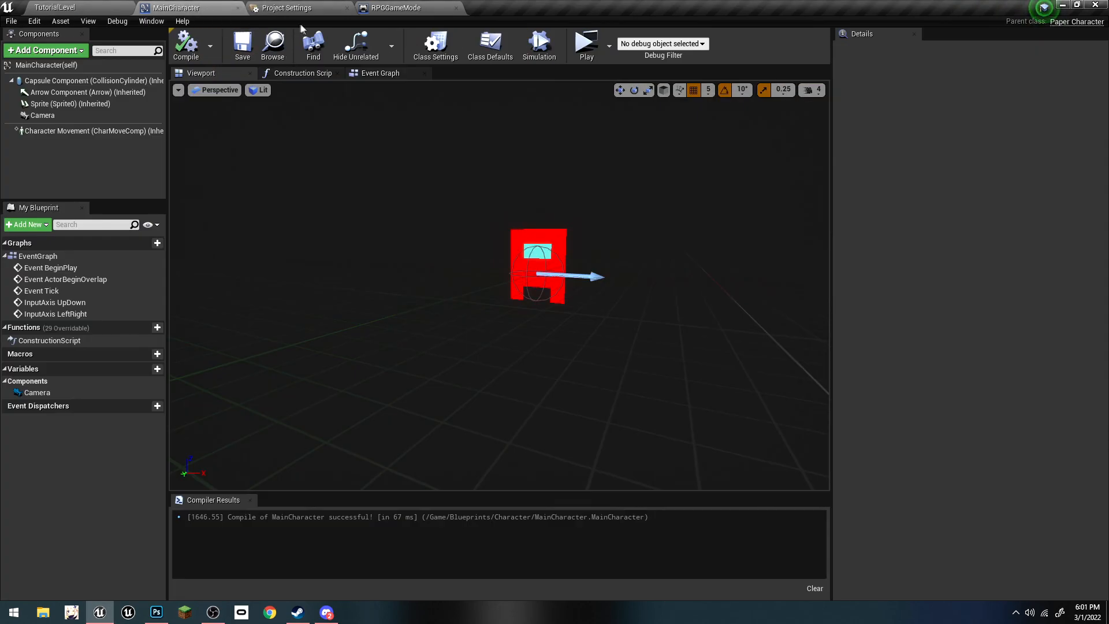
Step: Review the UpDown and LeftRight axis mappings in Project Settings and place the settings page ahead of MainCharacter in the open documents
{"action": "left_click", "coordinate": [286, 8]}
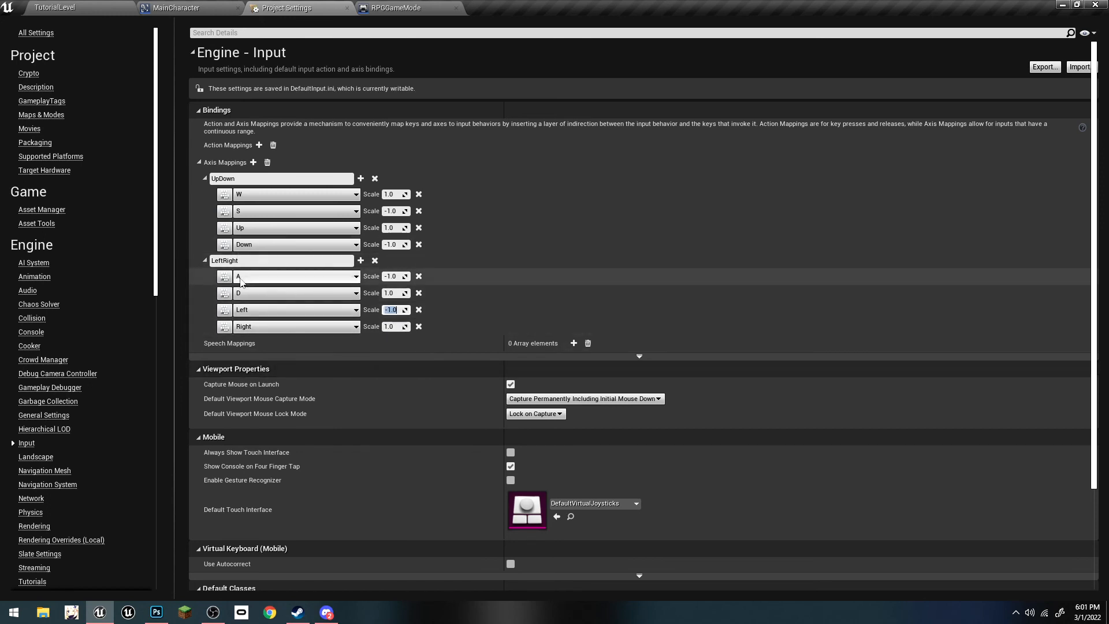
{"action": "left_click", "coordinate": [71, 7]}
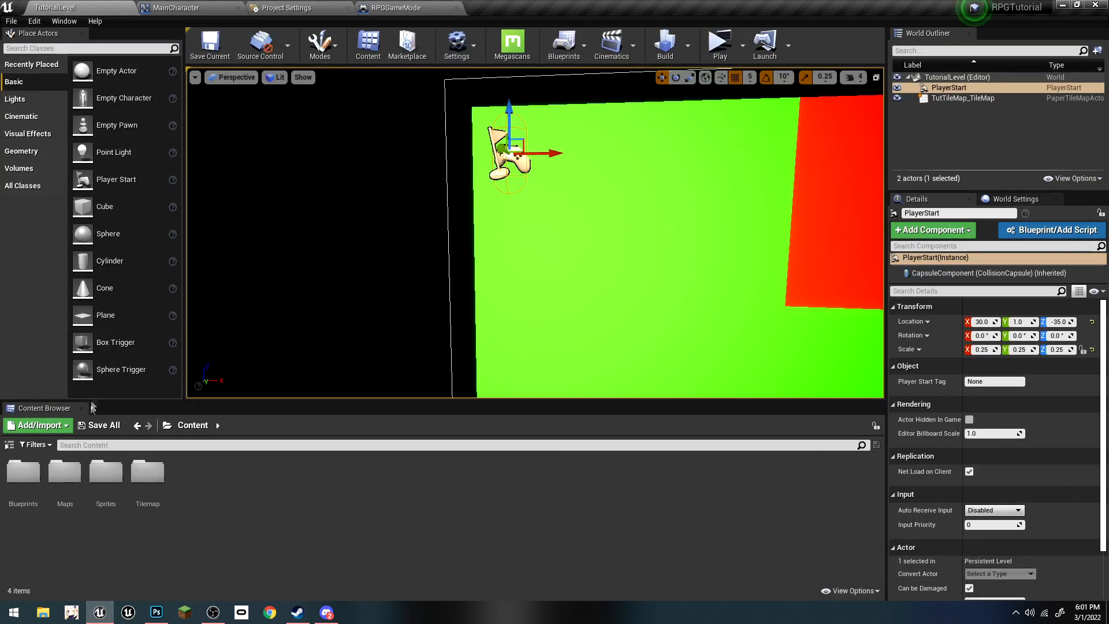
{"action": "left_click", "coordinate": [296, 6]}
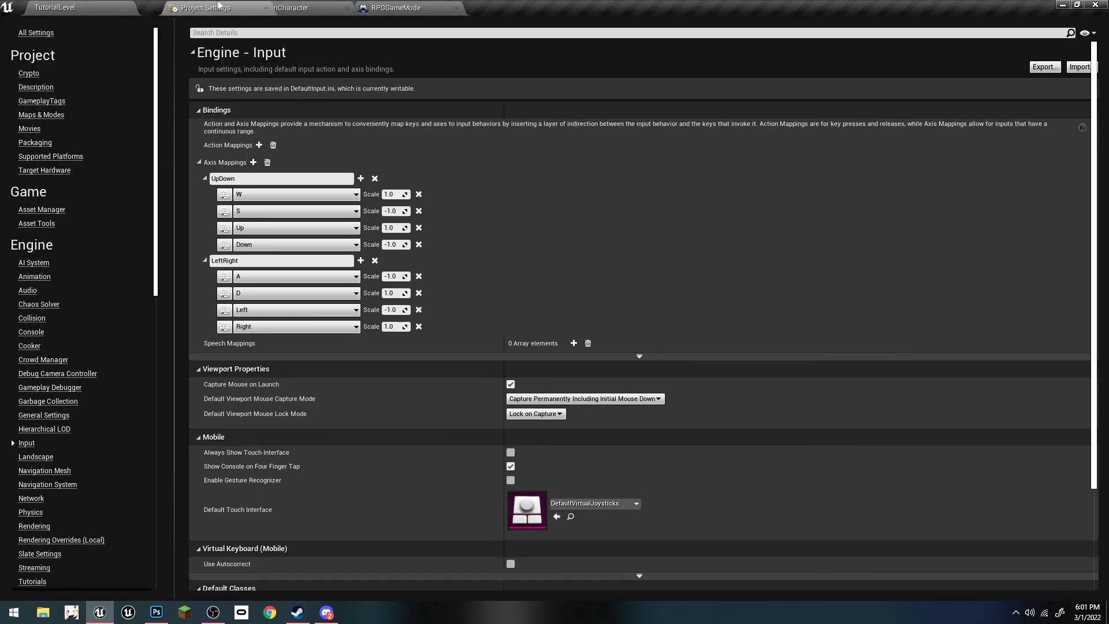
{"action": "left_click_drag", "start_coordinate": [219, 3], "coordinate": [211, 5]}
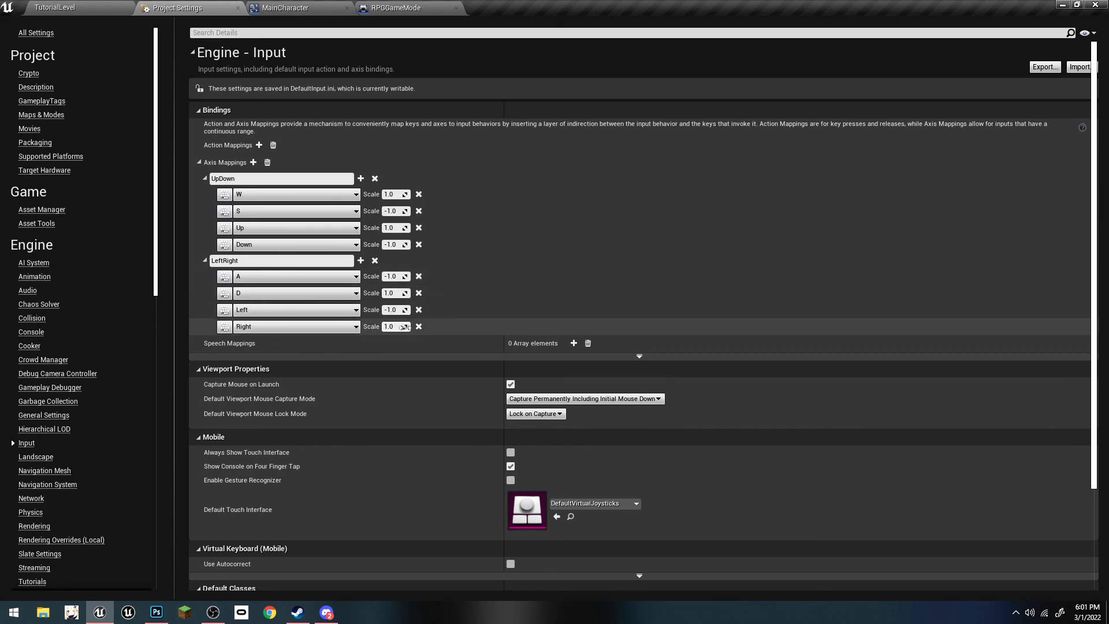
Step: Play TutorialLevel, move the character in all four directions around the tilemap's upper-left corner, and stop the session
{"action": "left_click", "coordinate": [69, 8]}
{"action": "left_click", "coordinate": [708, 60]}
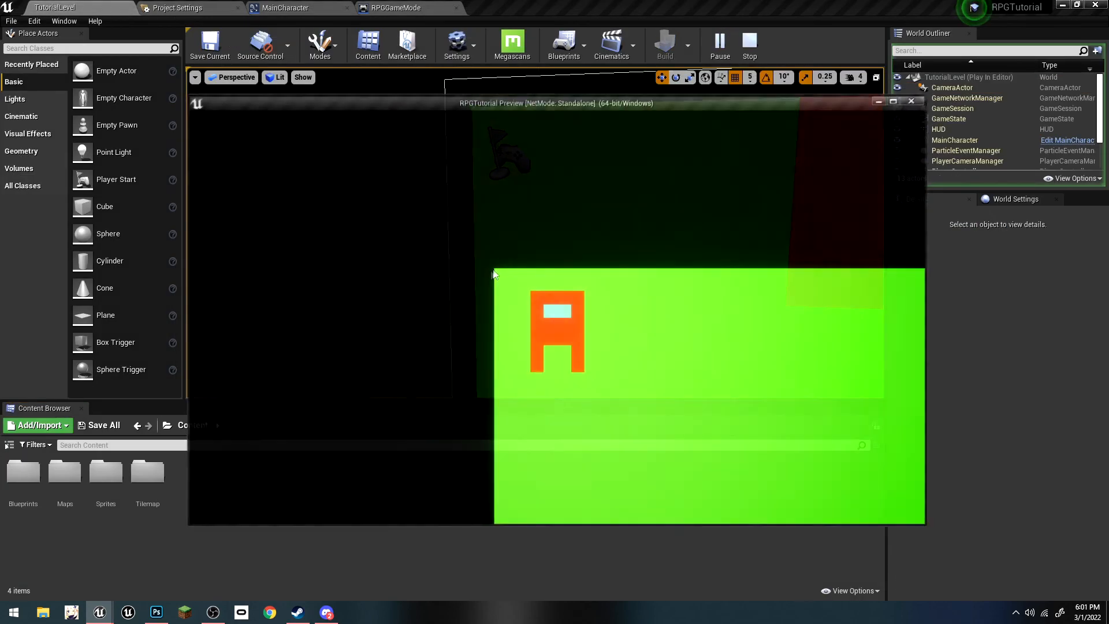
{"action": "key", "text": "s"}
{"action": "key", "text": "d"}
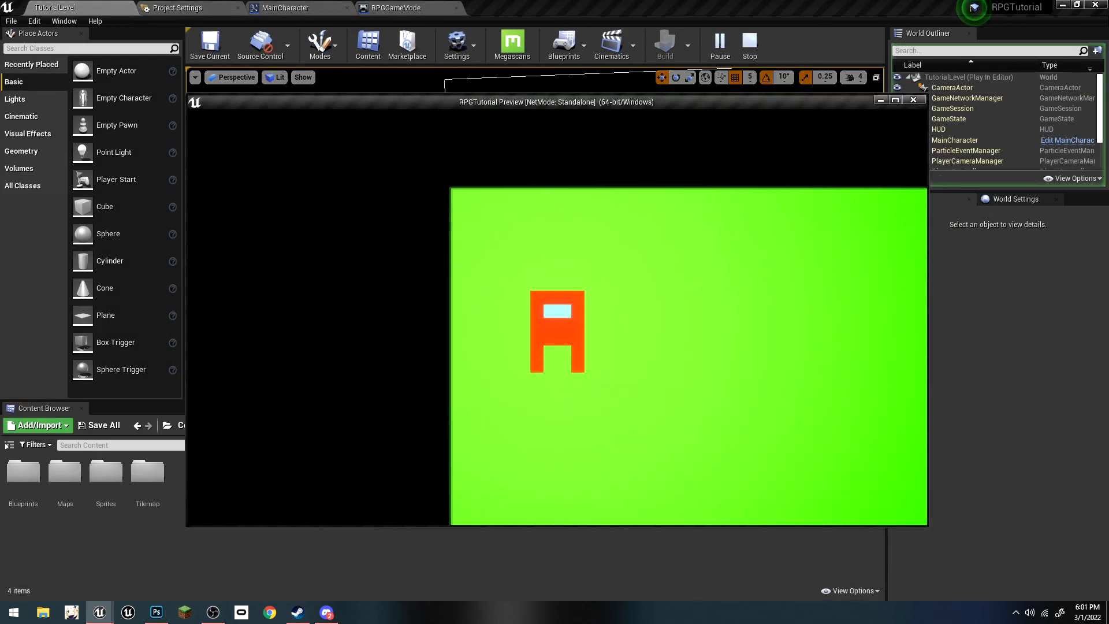
{"action": "key", "text": "w"}
{"action": "key", "text": "d"}
{"action": "key", "text": "w"}
{"action": "key", "text": "d"}
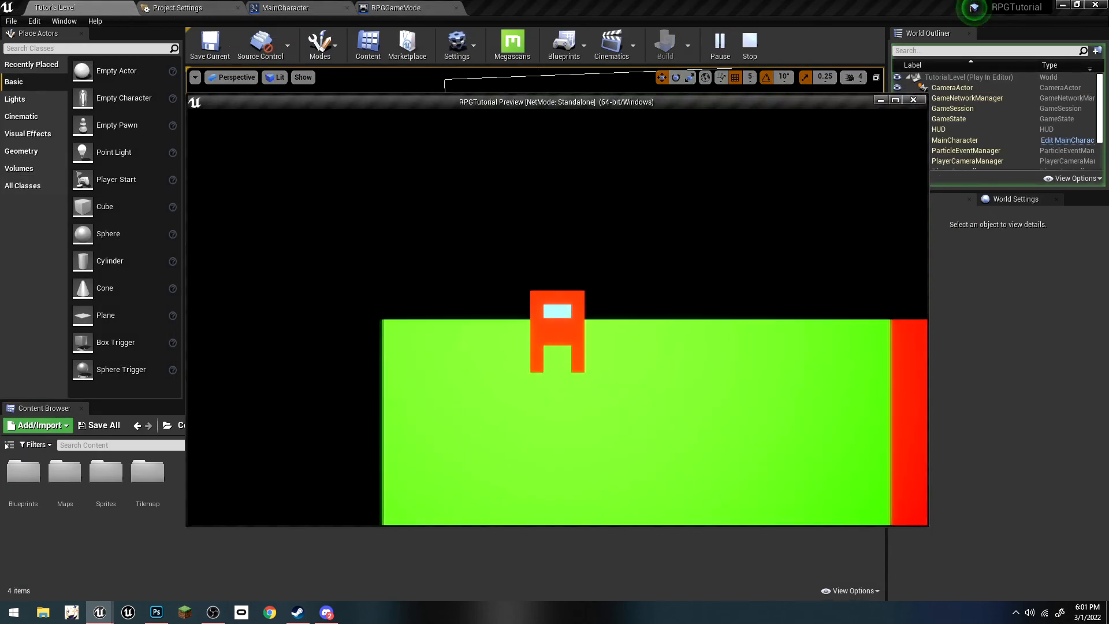
{"action": "key", "text": "s"}
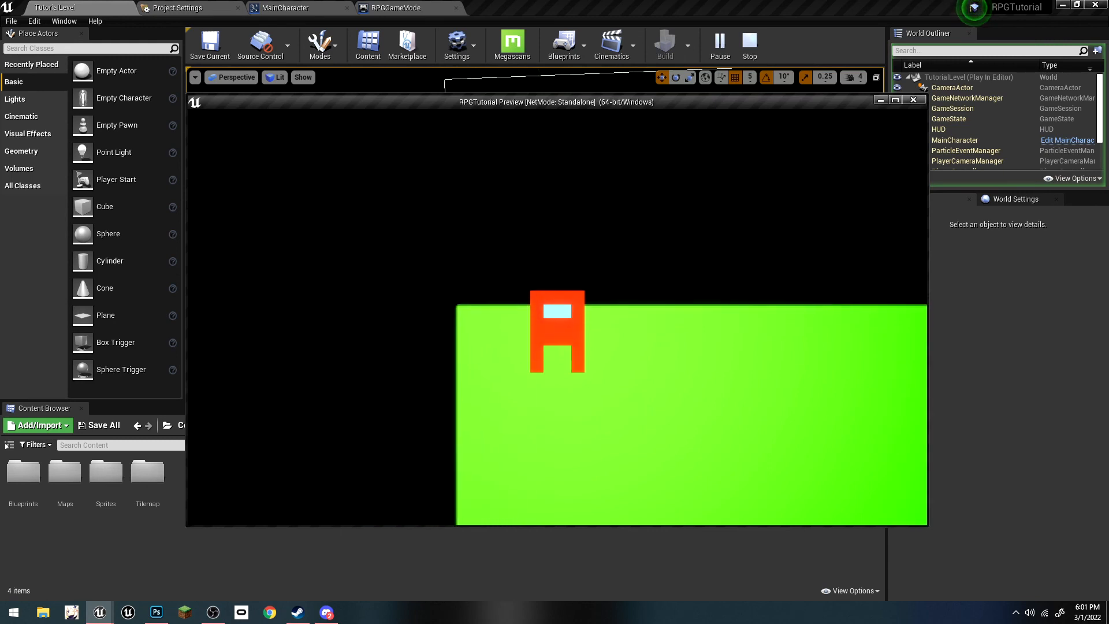
{"action": "key", "text": "a"}
{"action": "key", "text": "s"}
{"action": "key", "text": "d"}
{"action": "key", "text": "w"}
{"action": "key", "text": "a"}
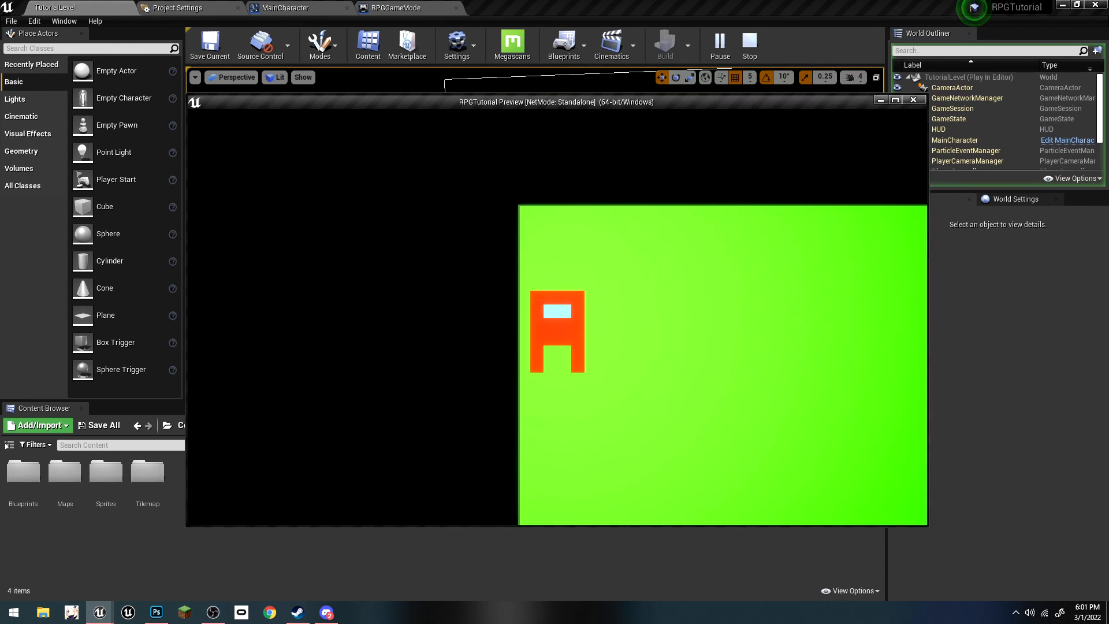
{"action": "key", "text": "d"}
{"action": "key", "text": "a"}
{"action": "key", "text": "a"}
{"action": "key", "text": "d"}
{"action": "key", "text": "s"}
{"action": "key", "text": "Escape"}
Step: Inspect MainCharacter's Capsule Component and search its details for "step" settings, then clear the search
{"action": "left_click", "coordinate": [319, 6]}
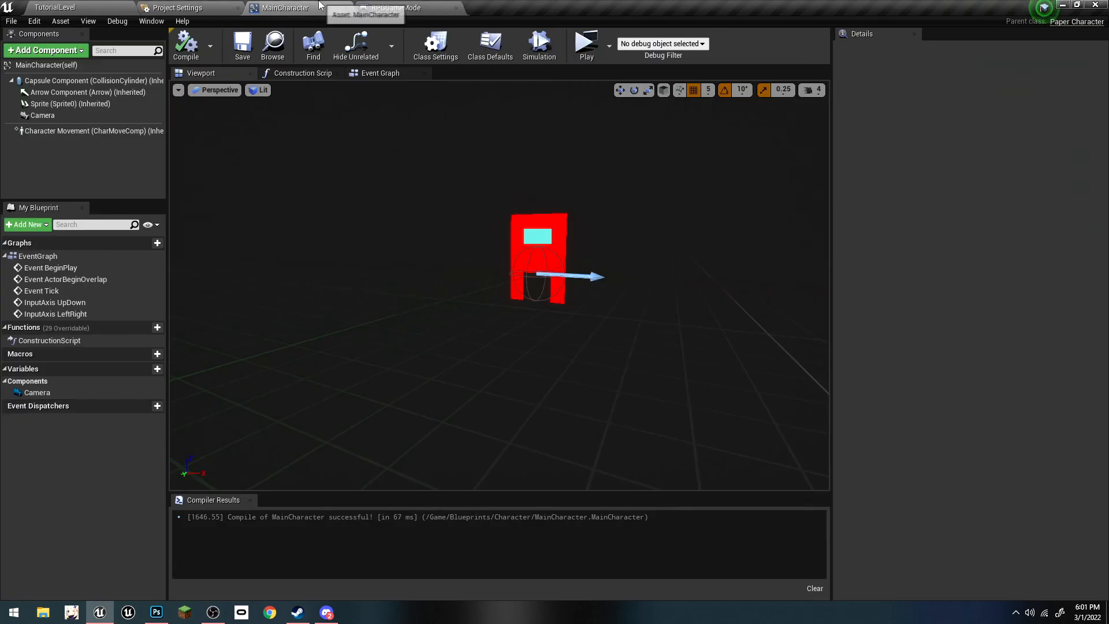
{"action": "right_click_drag", "start_coordinate": [482, 135], "coordinate": [504, 123]}
{"action": "left_click", "coordinate": [510, 305]}
{"action": "right_click_drag", "start_coordinate": [510, 305], "coordinate": [491, 303]}
{"action": "left_click", "coordinate": [64, 81]}
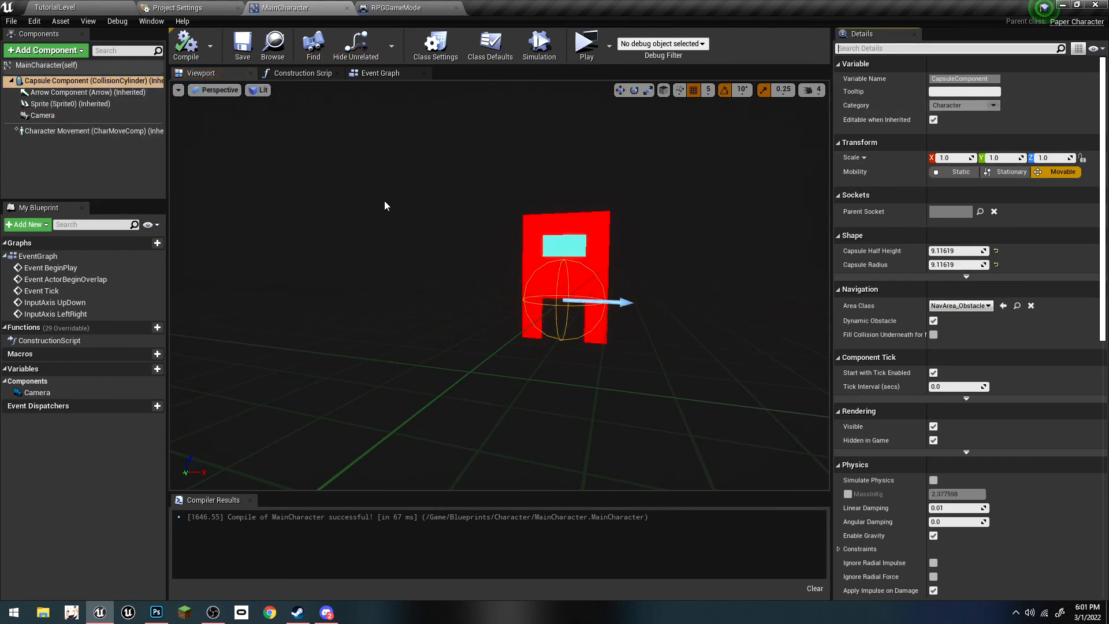
{"action": "type", "text": "step"}
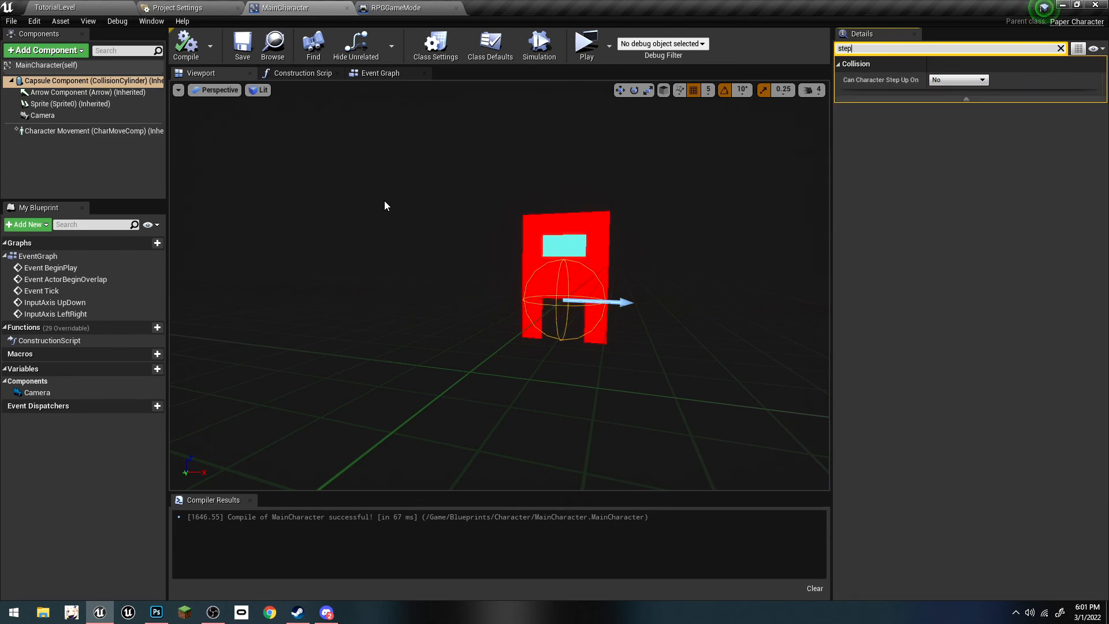
{"action": "key", "text": "Escape"}
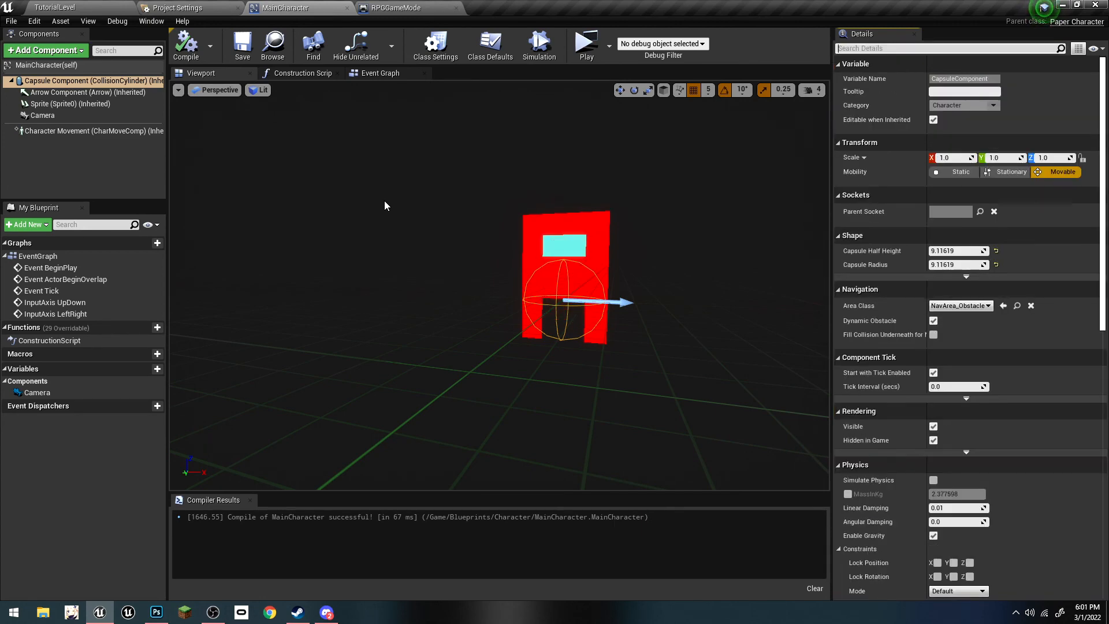
Step: Set the Character Movement component's Max Step Height to 0, then compile and save the MainCharacter blueprint
{"action": "left_click", "coordinate": [87, 131]}
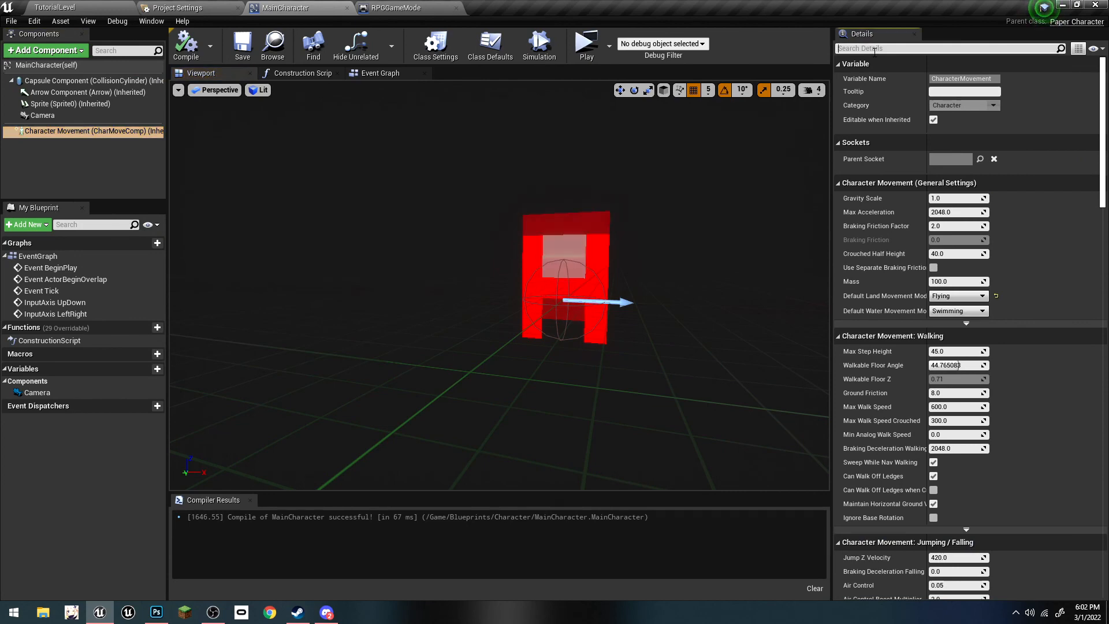
{"action": "left_click", "coordinate": [874, 48]}
{"action": "type", "text": "step"}
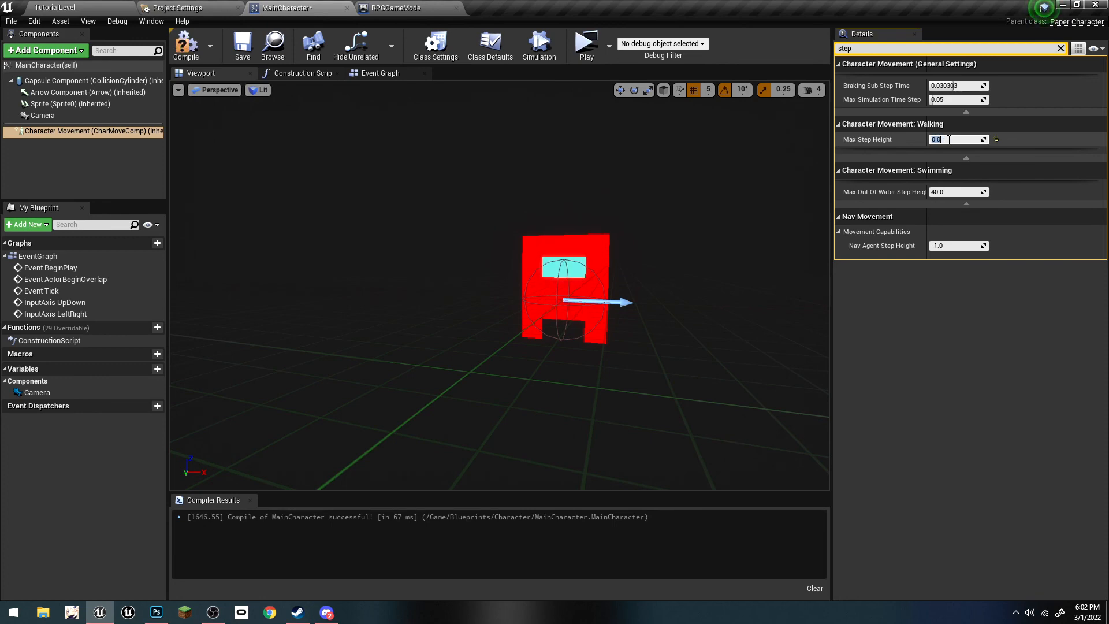
{"action": "left_click", "coordinate": [188, 46]}
{"action": "left_click", "coordinate": [242, 46]}
Step: Play TutorialLevel, walk the character along the tilemap's edges and over the green, blue and red areas to test its bounds, and stop the session
{"action": "left_click", "coordinate": [87, 8]}
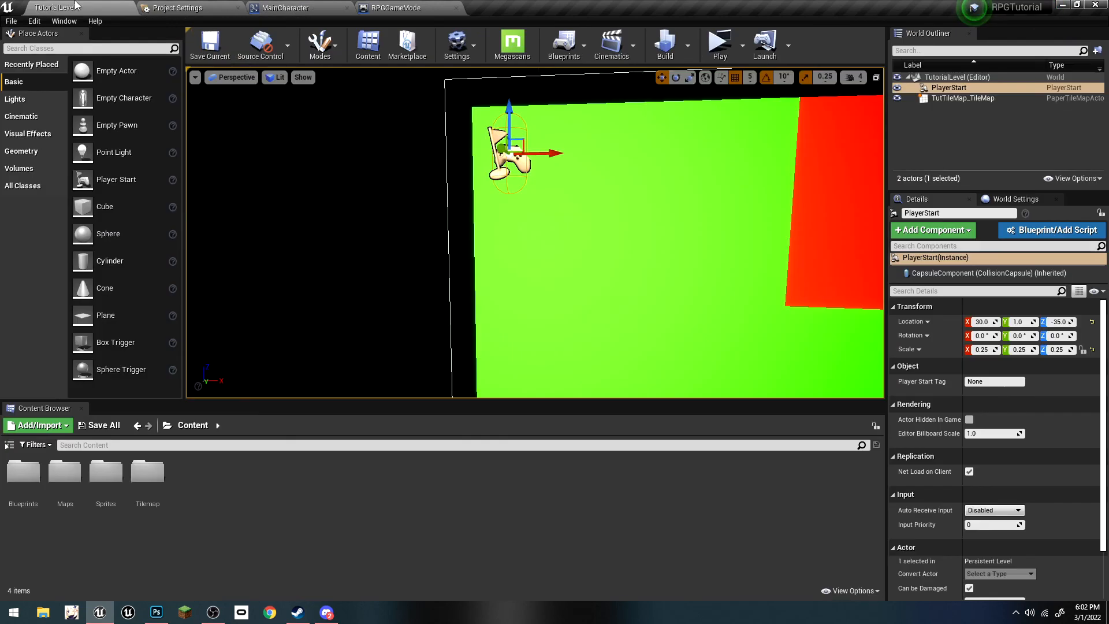
{"action": "left_click", "coordinate": [720, 44]}
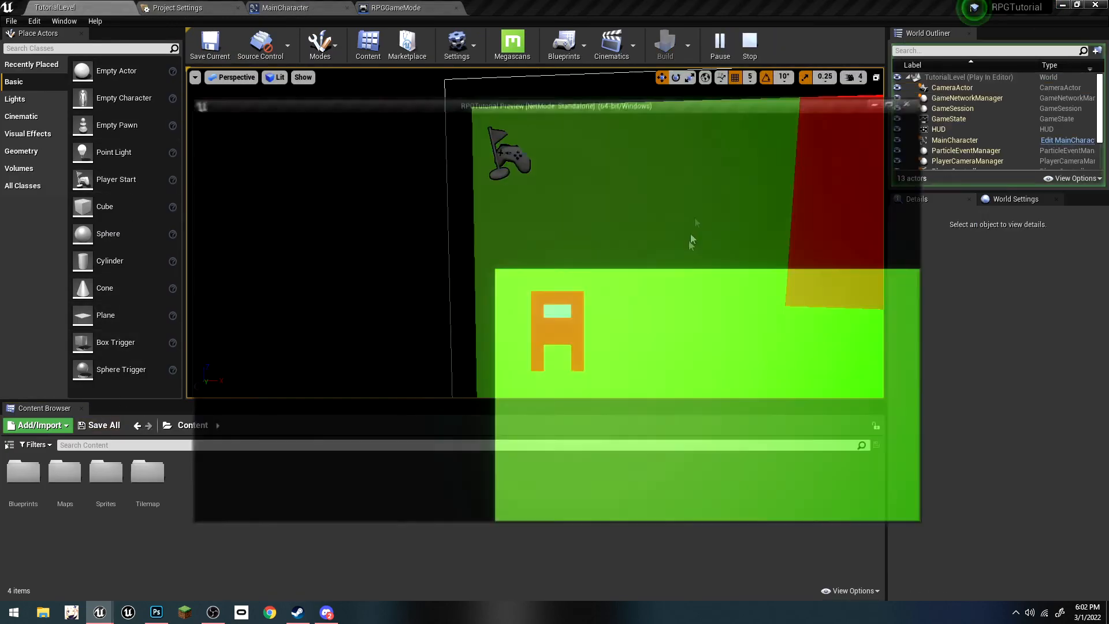
{"action": "key", "text": "a"}
{"action": "key", "text": "d"}
{"action": "key", "text": "s"}
{"action": "key", "text": "a"}
{"action": "key", "text": "s"}
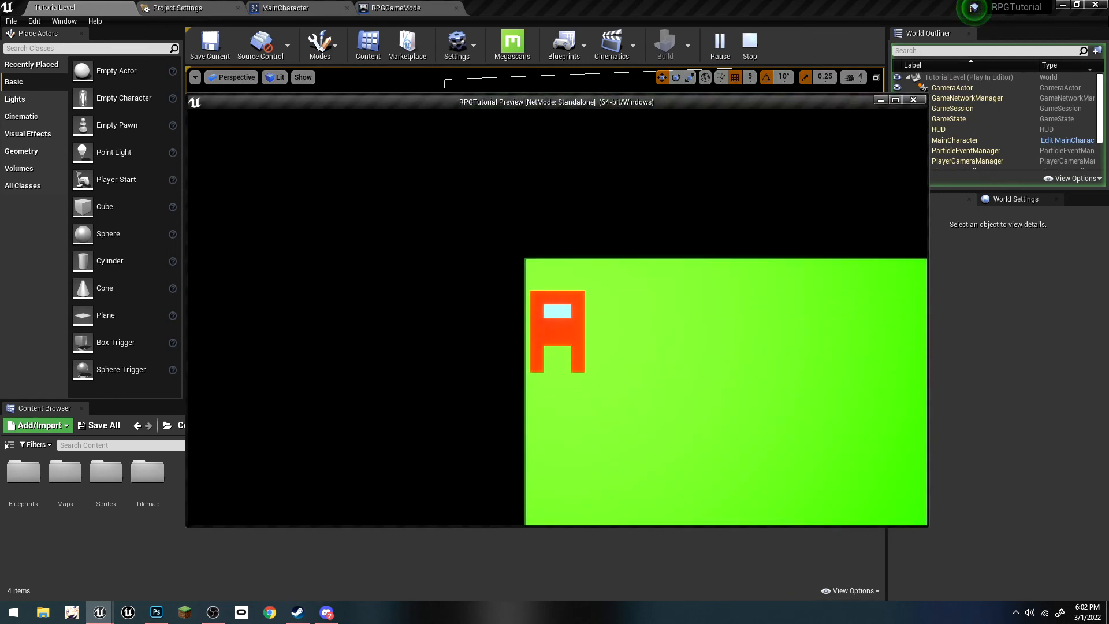
{"action": "key", "text": "w"}
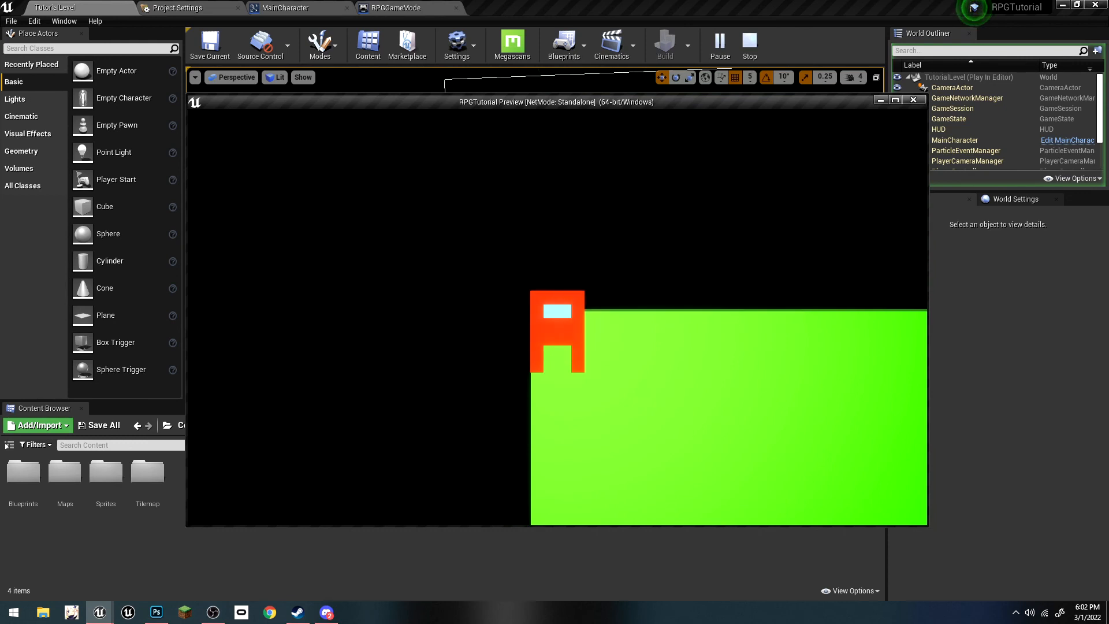
{"action": "key", "text": "d"}
{"action": "key", "text": "a"}
{"action": "key", "text": "a"}
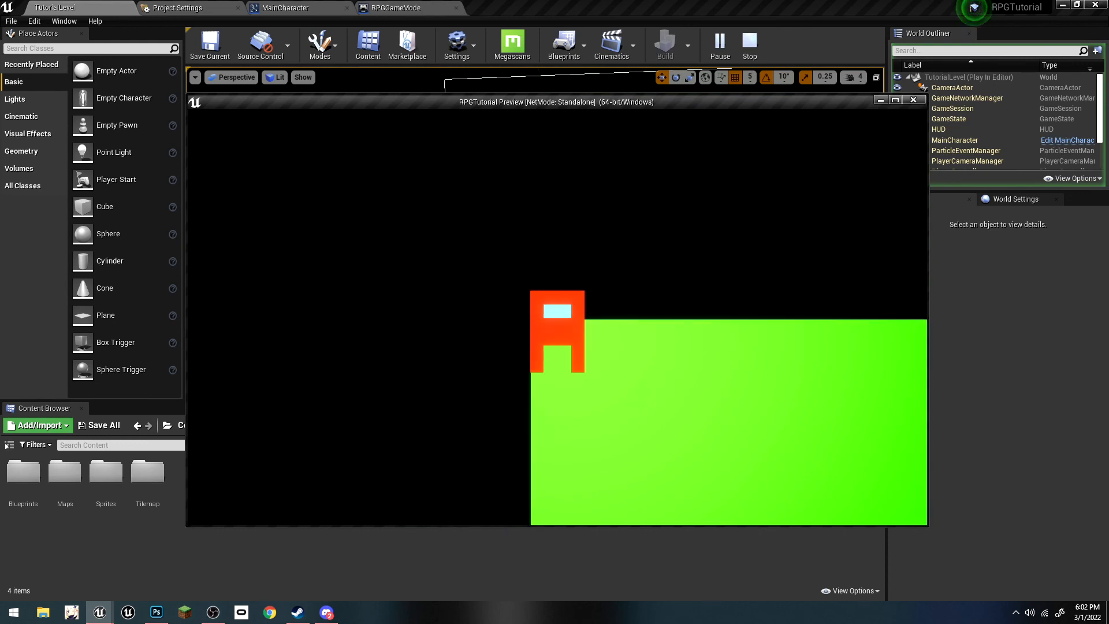
{"action": "key", "text": "a"}
{"action": "key", "text": "s"}
{"action": "key", "text": "d"}
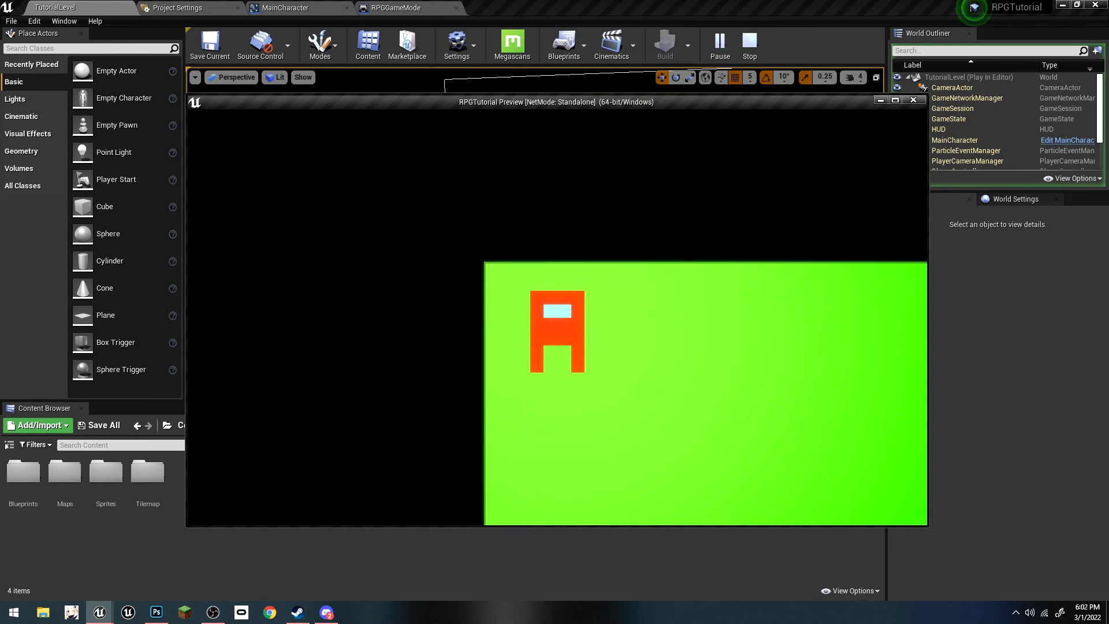
{"action": "key", "text": "d"}
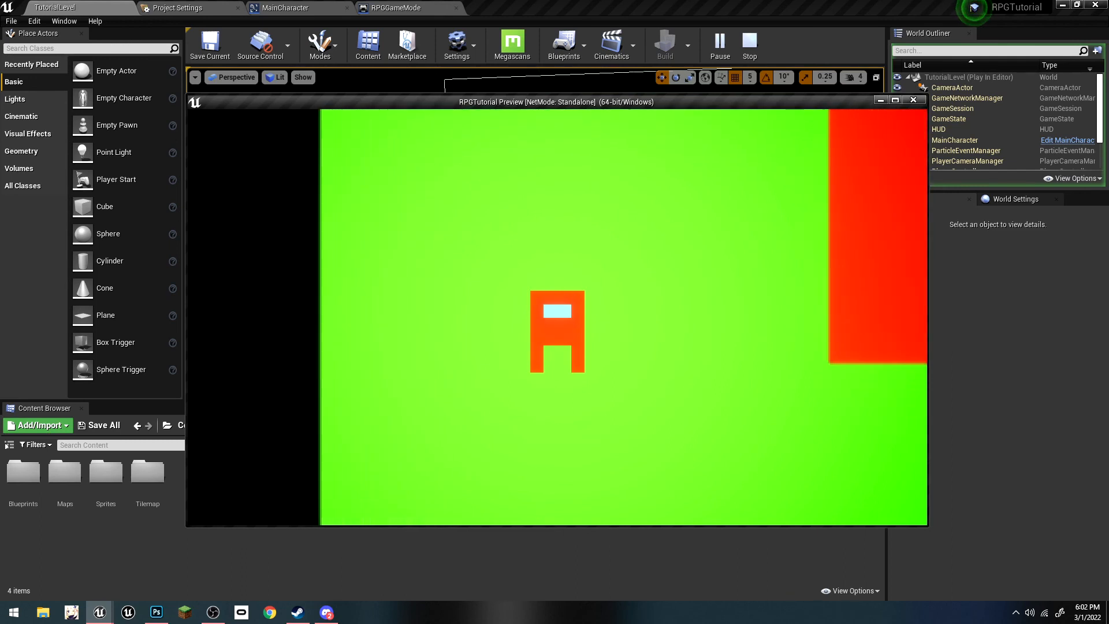
{"action": "key", "text": "a"}
{"action": "key", "text": "a"}
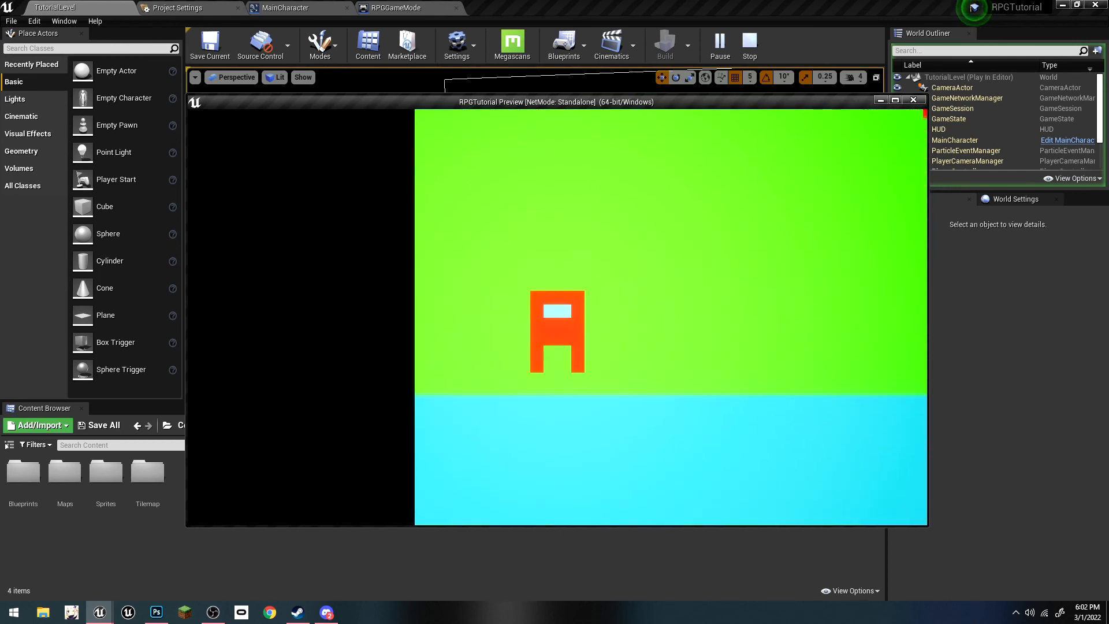
{"action": "key", "text": "a"}
{"action": "key", "text": "d"}
{"action": "key", "text": "a"}
{"action": "key", "text": "d"}
{"action": "key", "text": "d"}
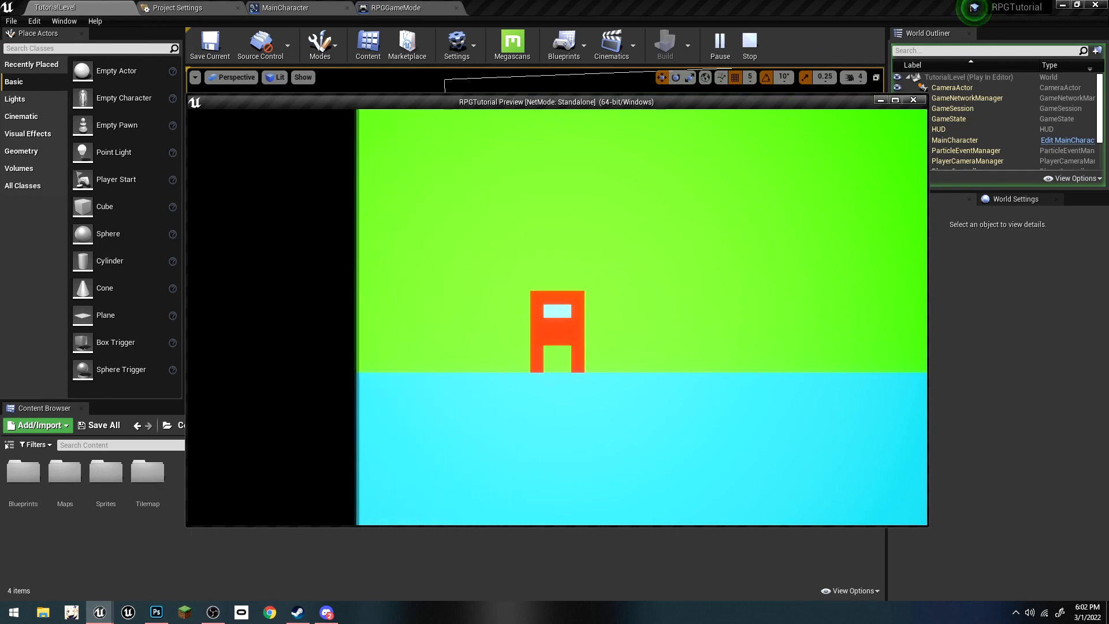
{"action": "key", "text": "a"}
{"action": "key", "text": "w"}
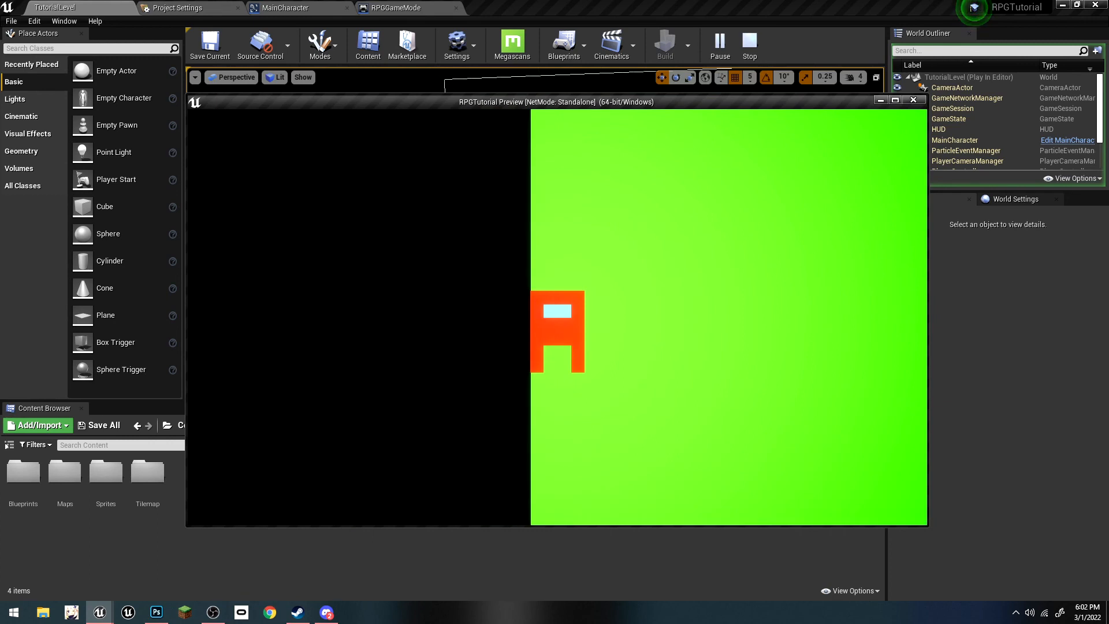
{"action": "key", "text": "w"}
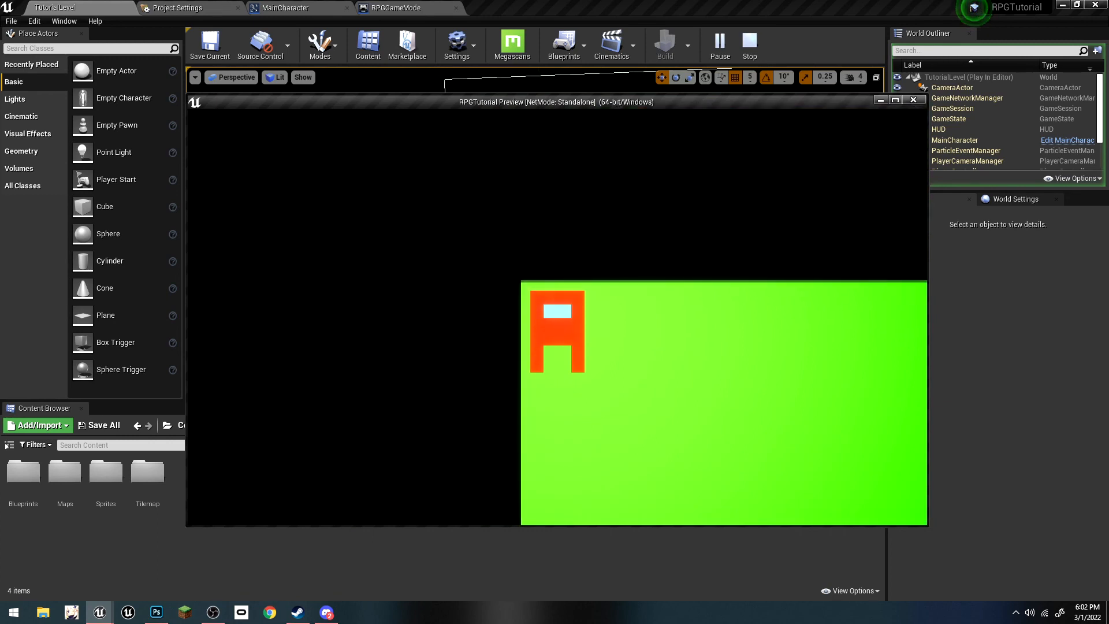
{"action": "key", "text": "d"}
{"action": "key", "text": "s"}
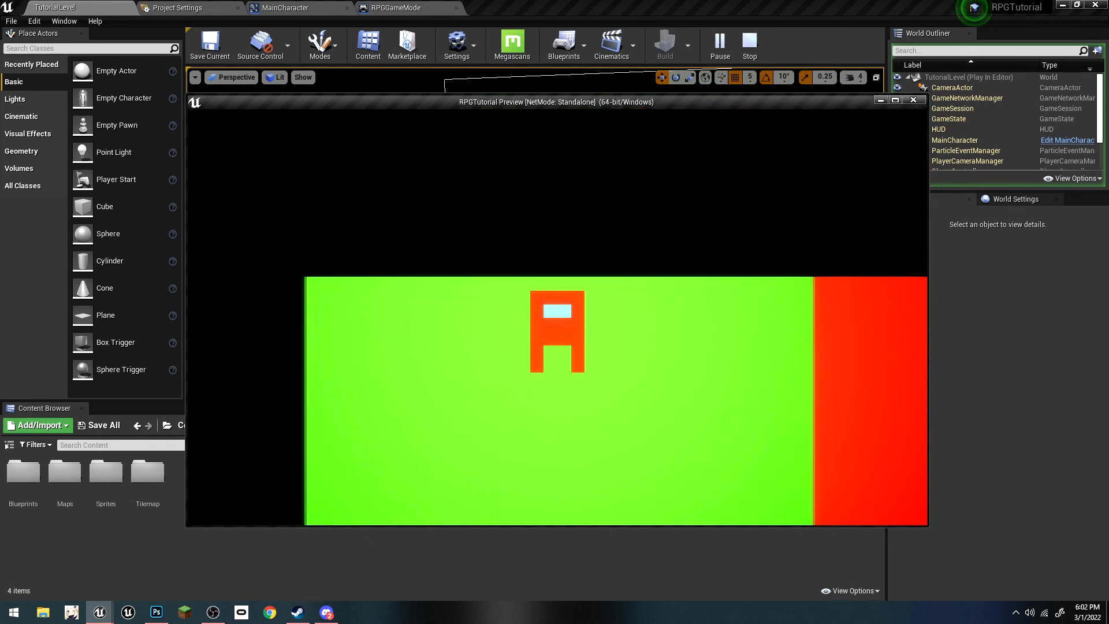
{"action": "key", "text": "d"}
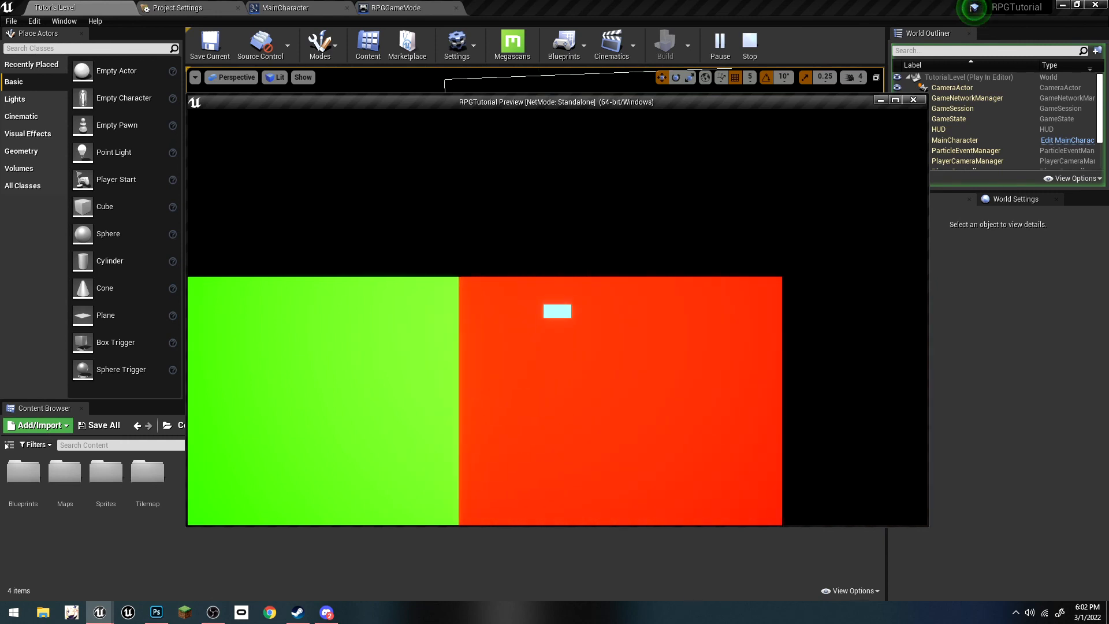
{"action": "key", "text": "s"}
{"action": "key", "text": "a"}
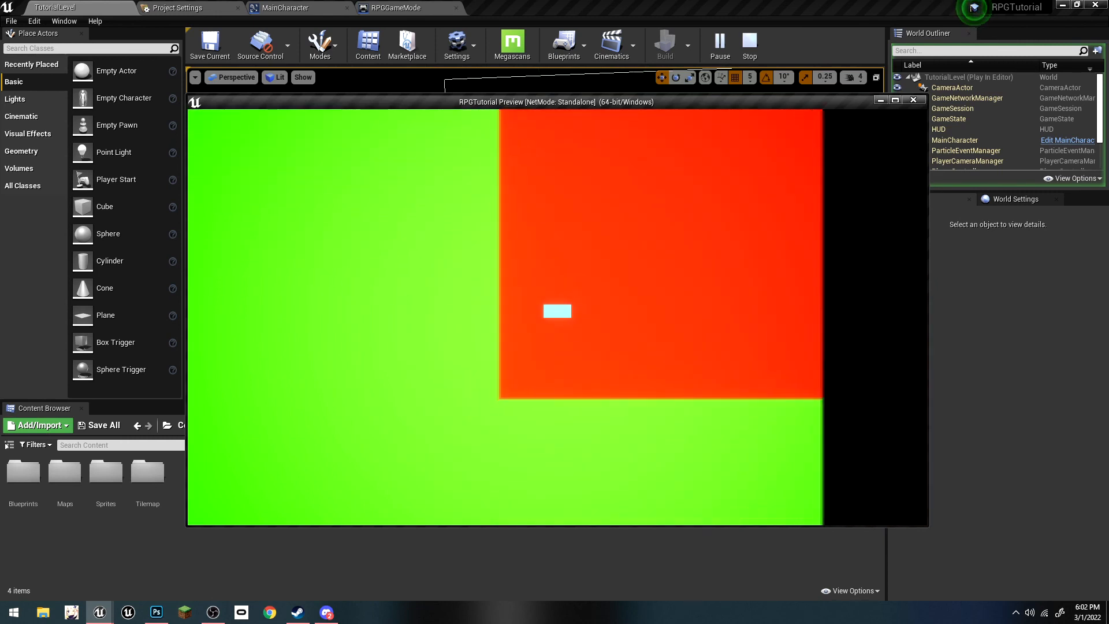
{"action": "key", "text": "Escape"}
{"action": "key", "text": "s"}
{"action": "right_click_drag", "start_coordinate": [367, 294], "coordinate": [396, 296]}
{"action": "right_click_drag", "start_coordinate": [614, 326], "coordinate": [578, 325]}
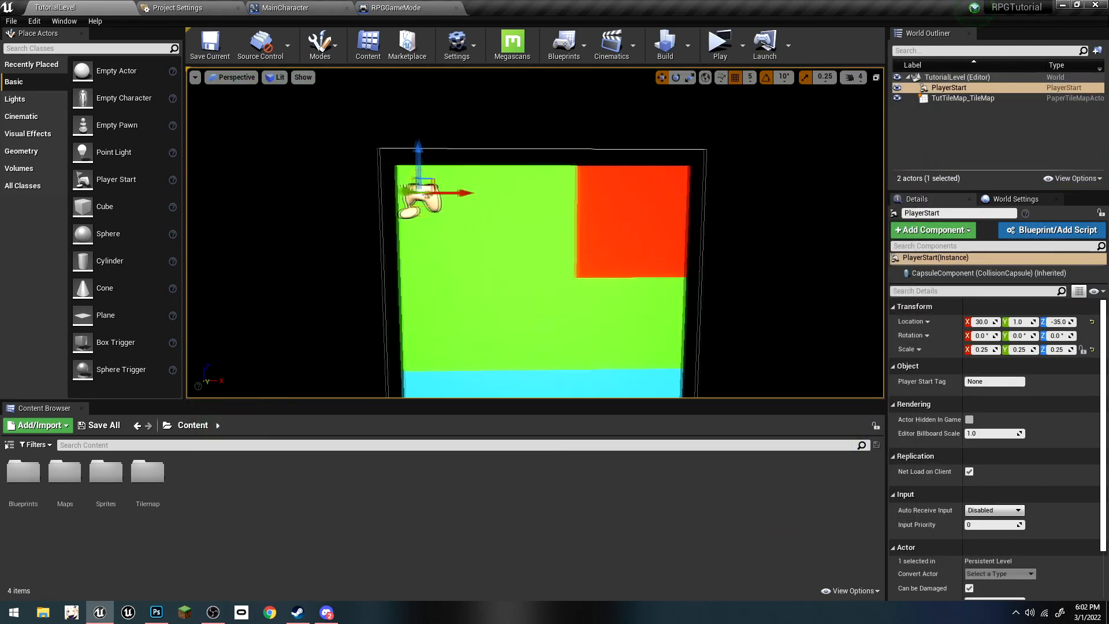
{"action": "left_click", "coordinate": [733, 312]}
{"action": "scroll", "coordinate": [533, 281], "scroll_direction": "up", "scroll_amount": 4}
{"action": "scroll", "coordinate": [533, 282], "scroll_direction": "down", "scroll_amount": 1}
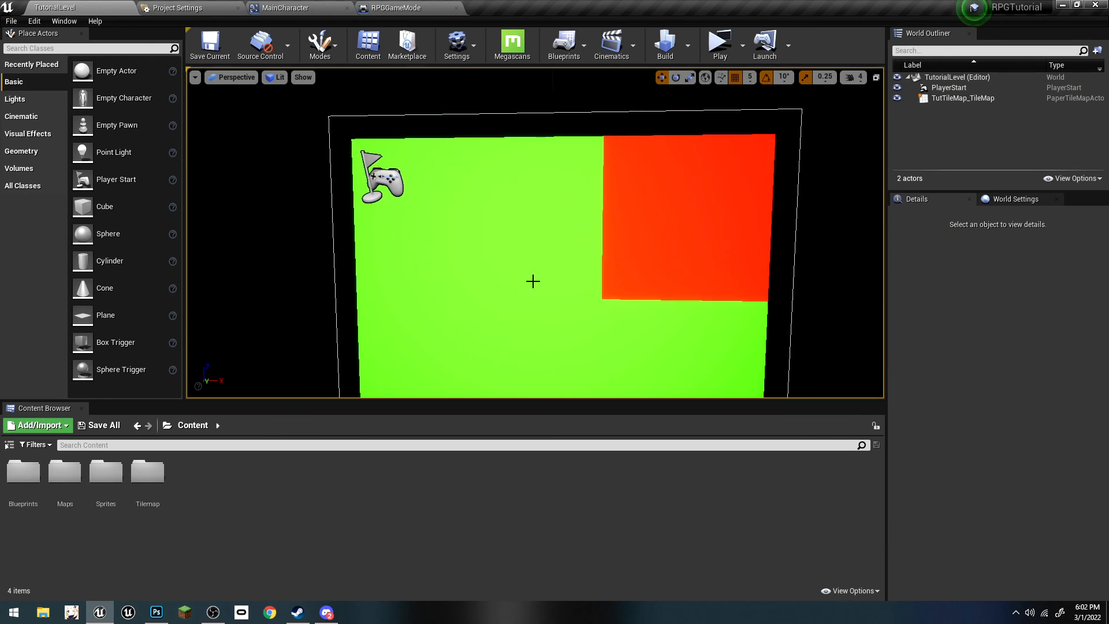